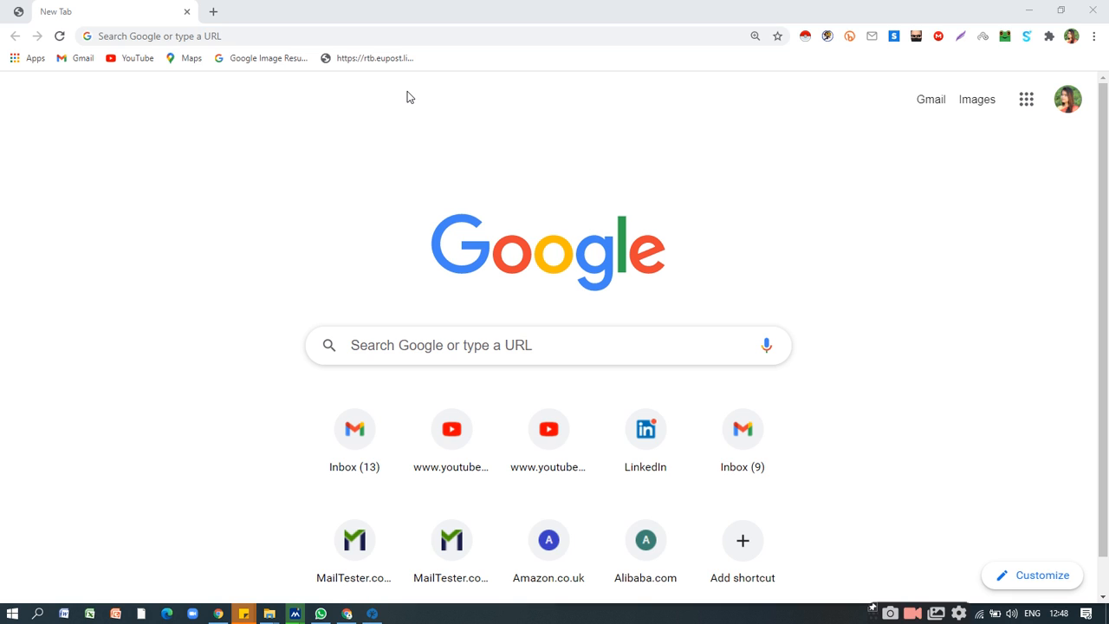
Open facebook.com in the browser and go to the Women A to Z page.
click(153, 7)
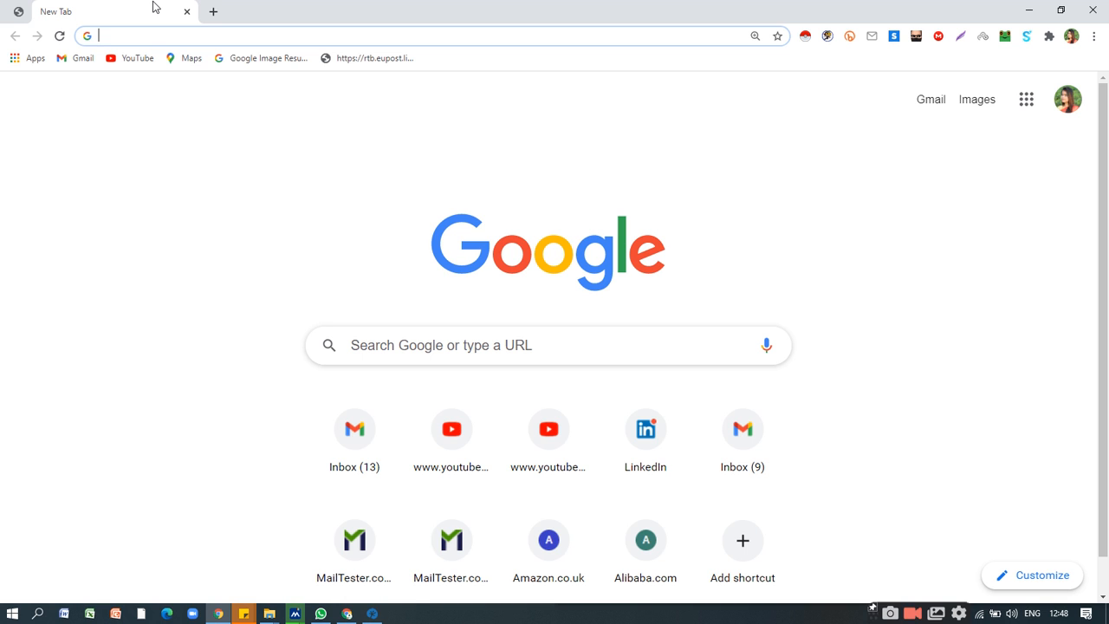
text(f)
key(Return)
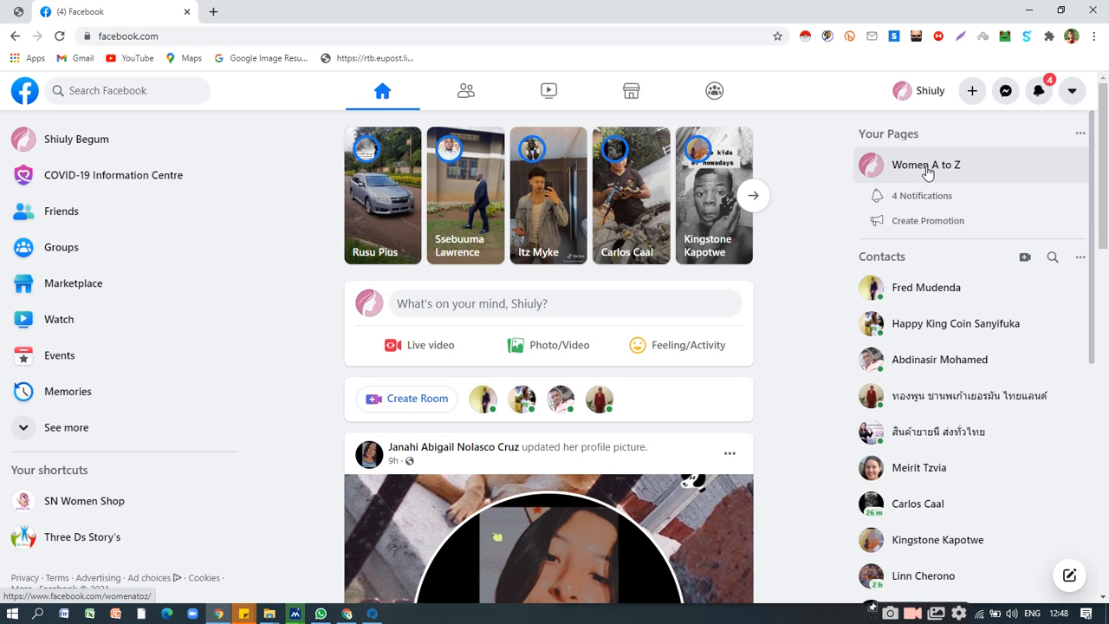
click(927, 172)
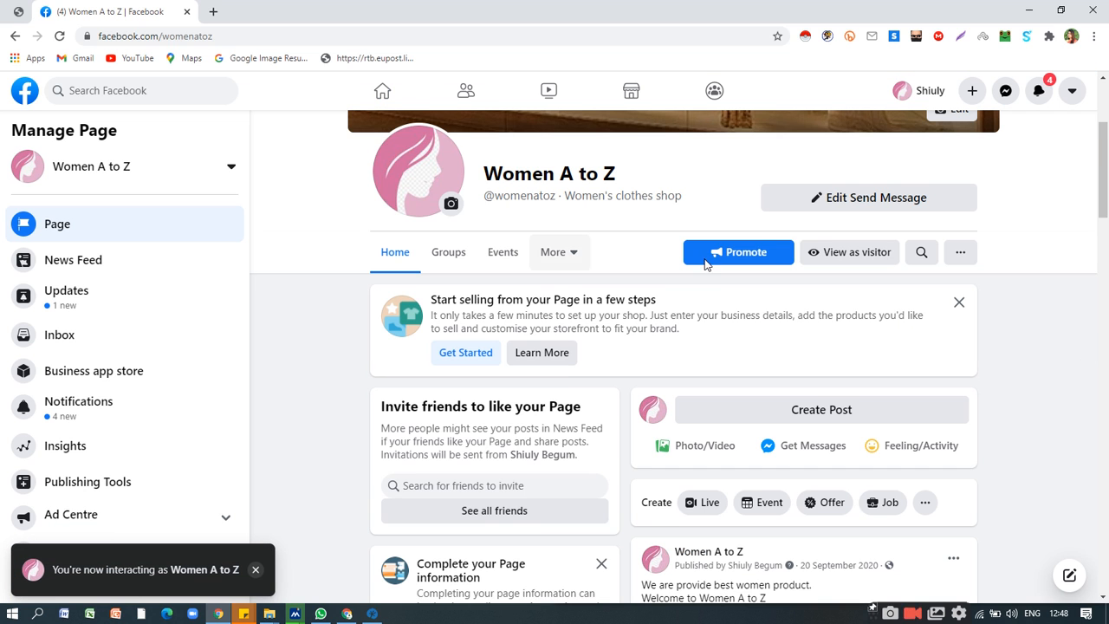
Start a new promotion for the Women A to Z page with the goal Get more messages.
scroll(706, 265, up, 2)
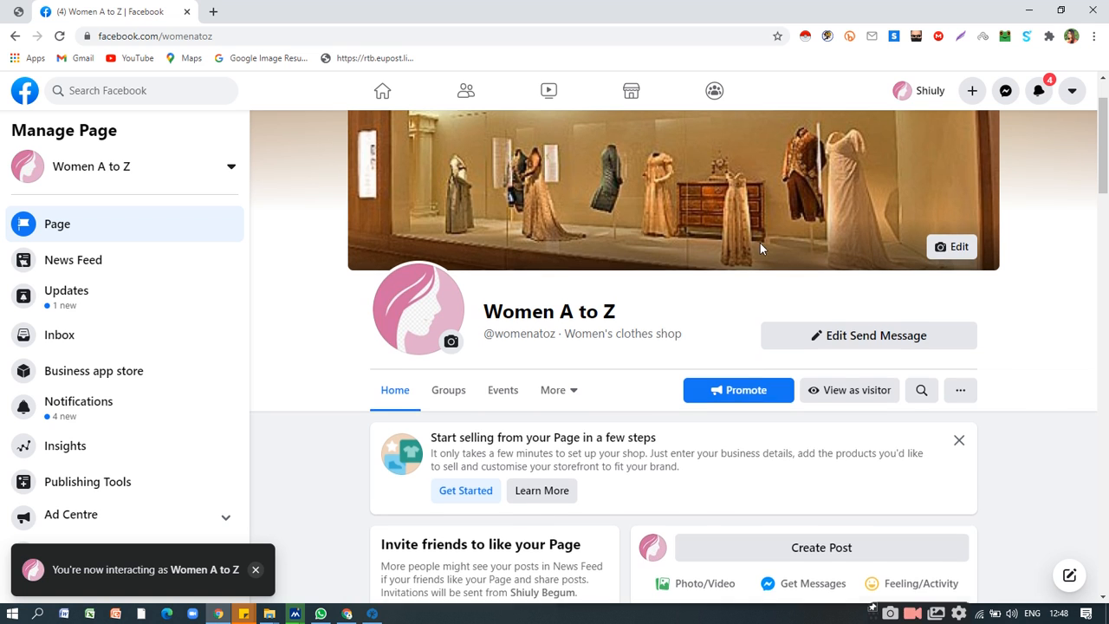
scroll(760, 249, down, 2)
scroll(637, 252, up, 2)
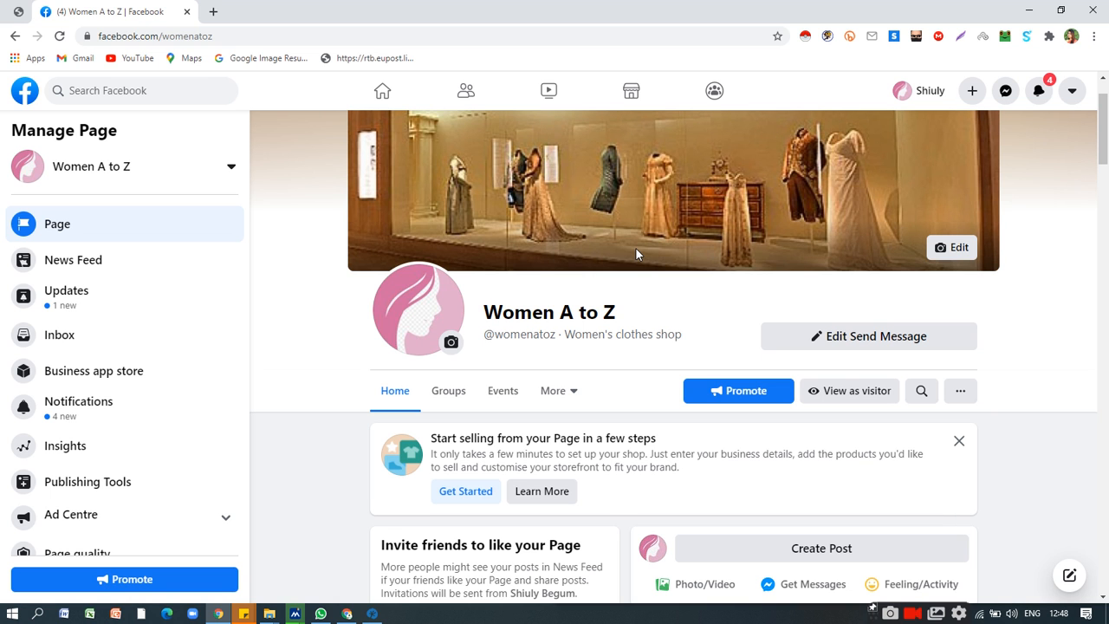
scroll(720, 292, down, 5)
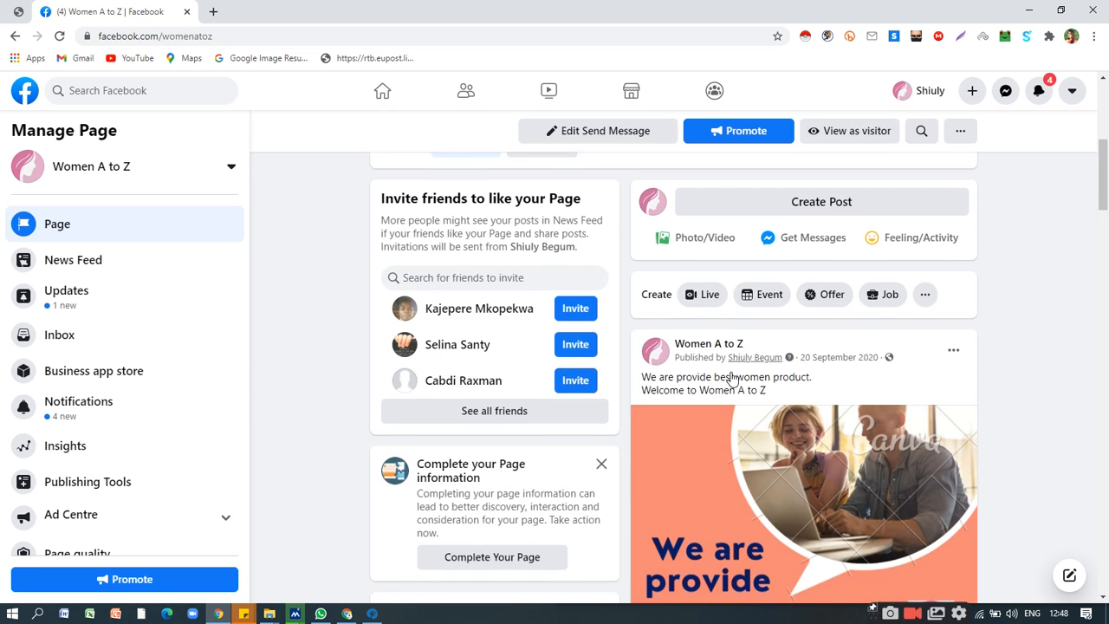
scroll(772, 462, down, 10)
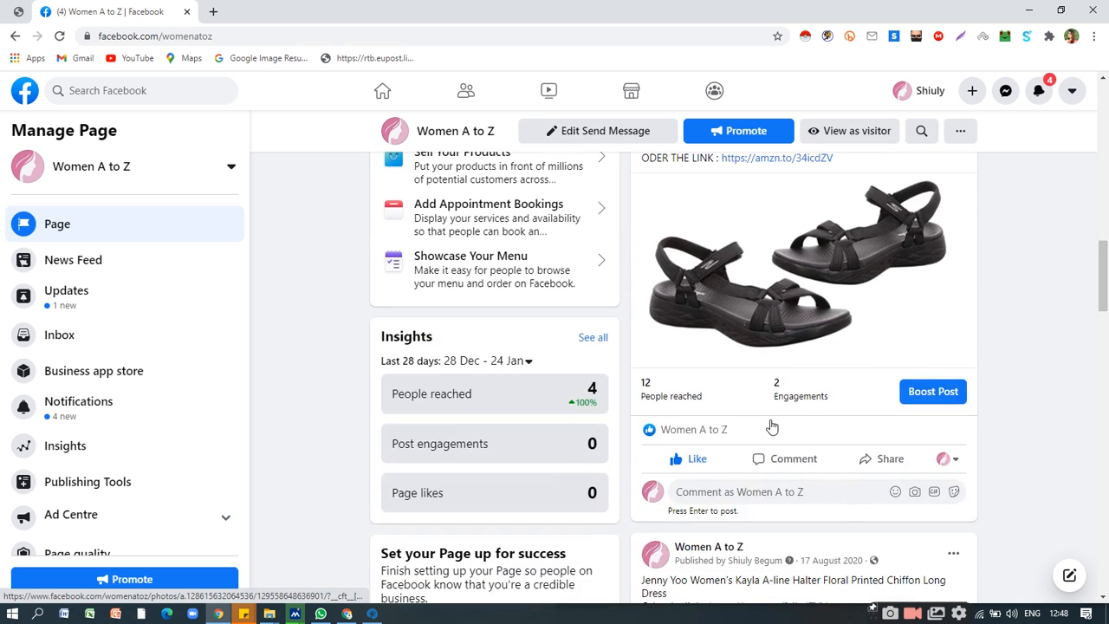
scroll(772, 424, up, 3)
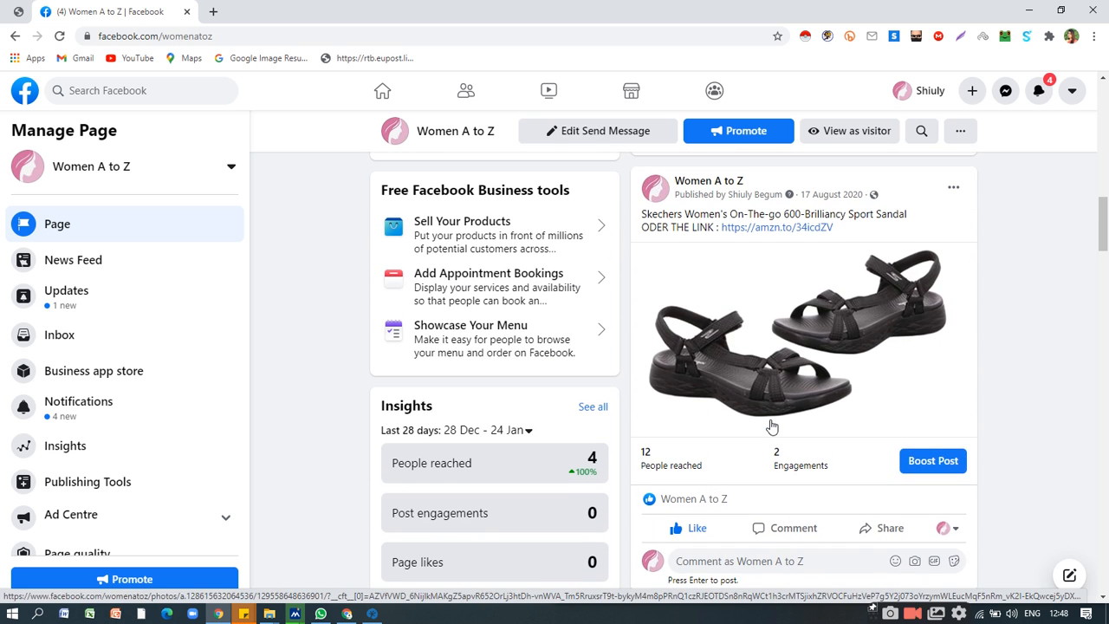
scroll(772, 426, up, 10)
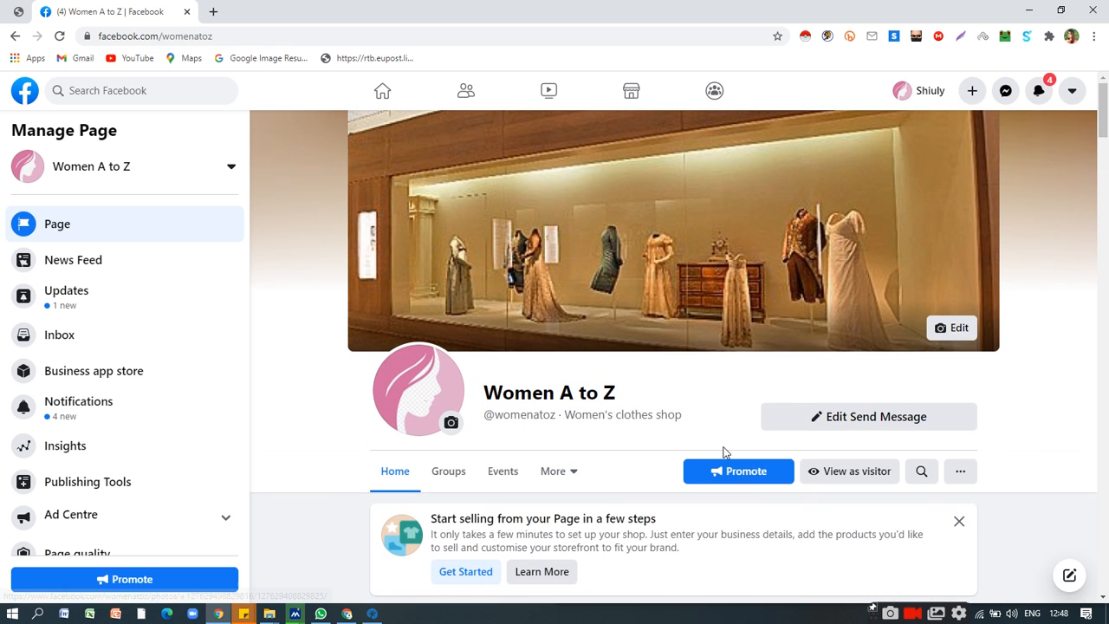
click(745, 475)
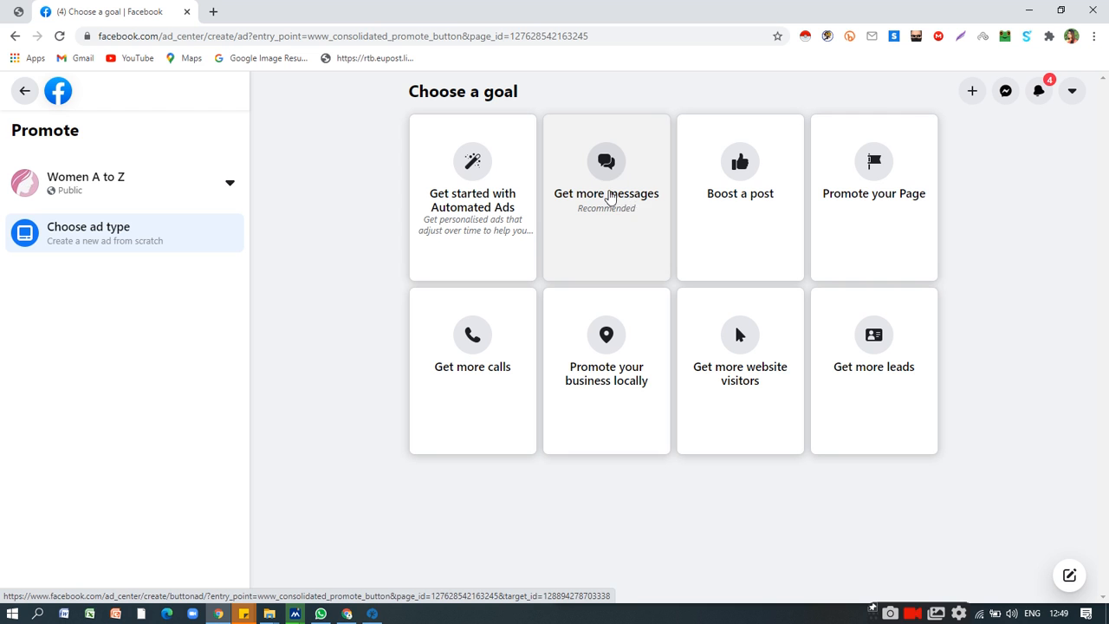
click(609, 198)
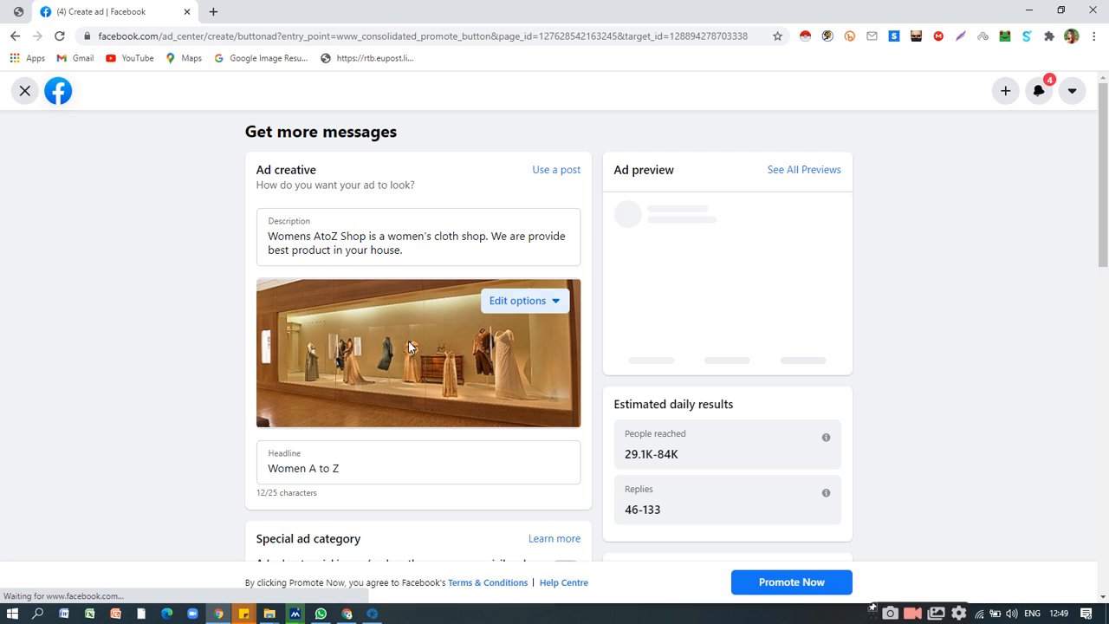
Review the ad creative's description and headline by highlighting the text in each field.
click(340, 237)
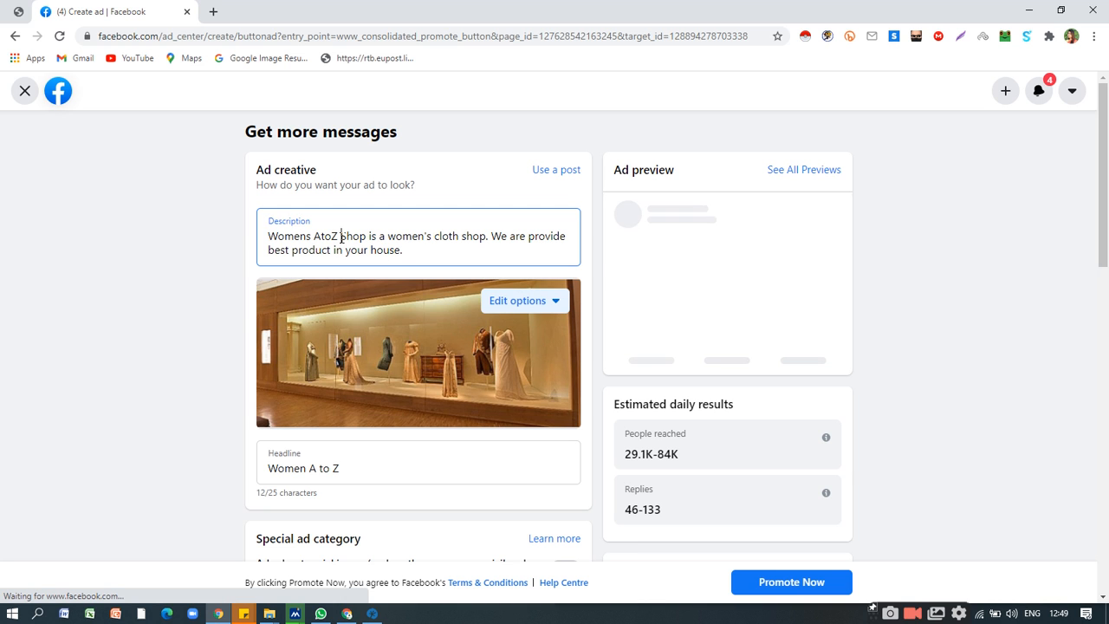
key(ctrl+a)
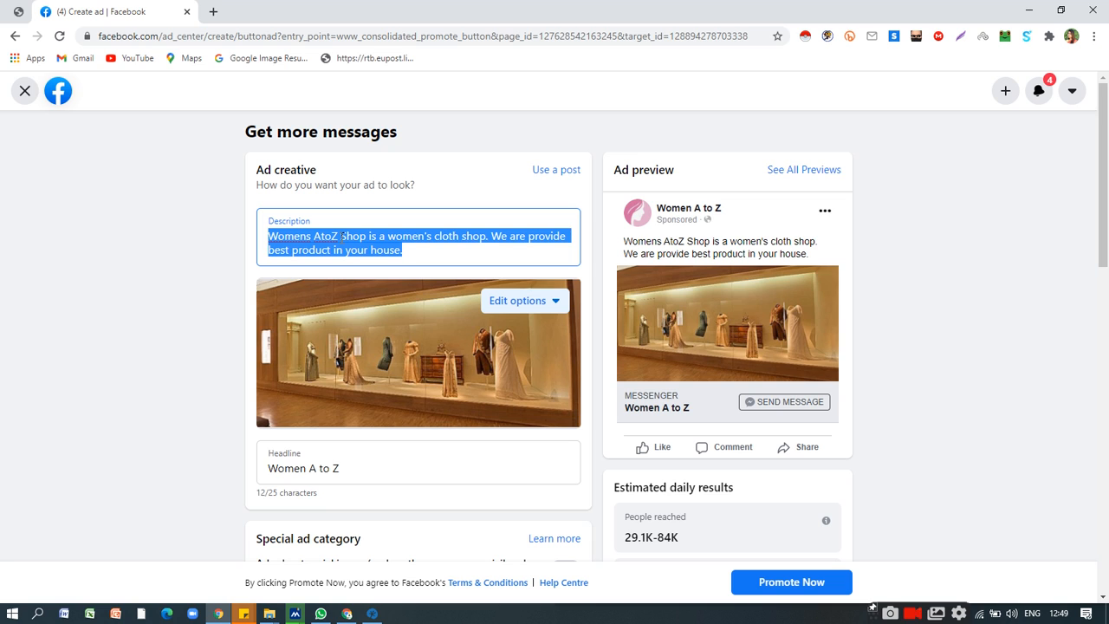
click(342, 237)
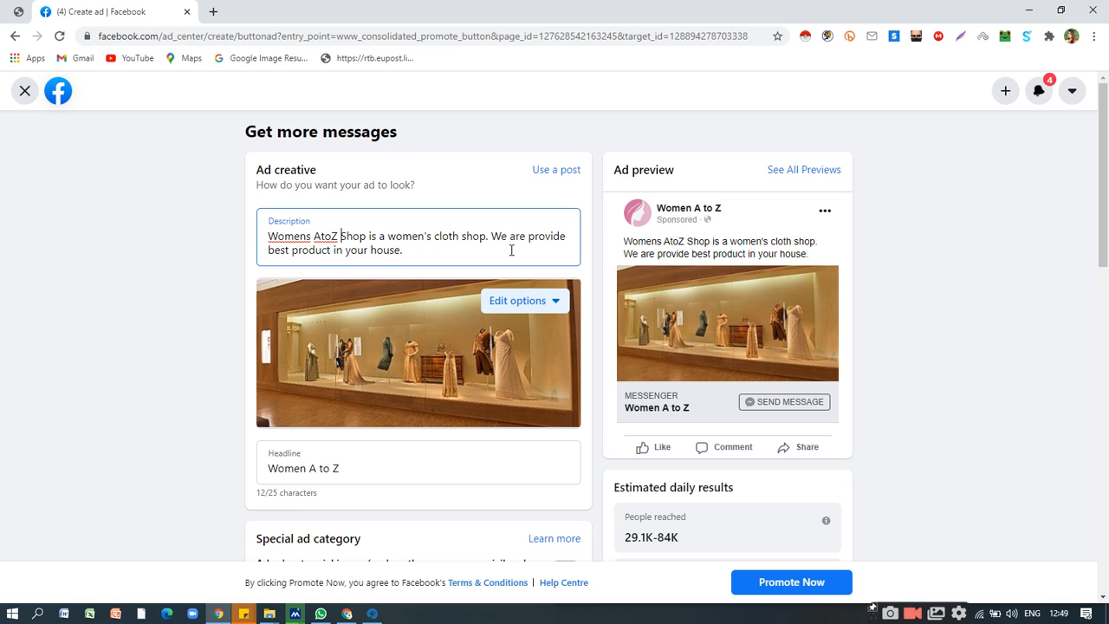
click(349, 251)
key(ctrl+a)
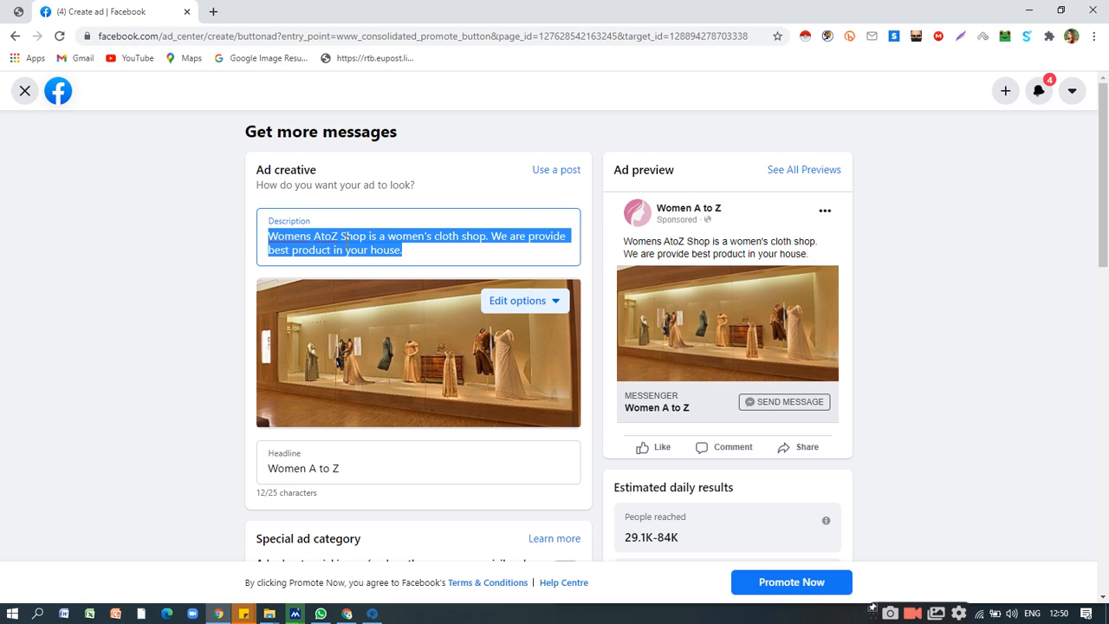
scroll(398, 329, down, 1)
double_click(314, 398)
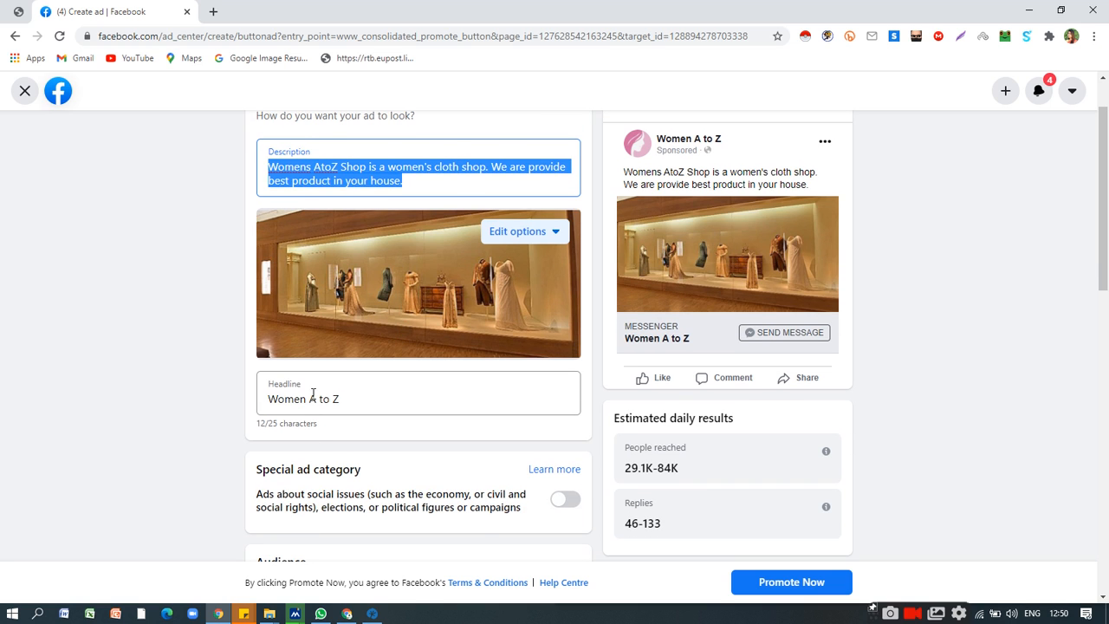
click(314, 398)
triple_click(308, 399)
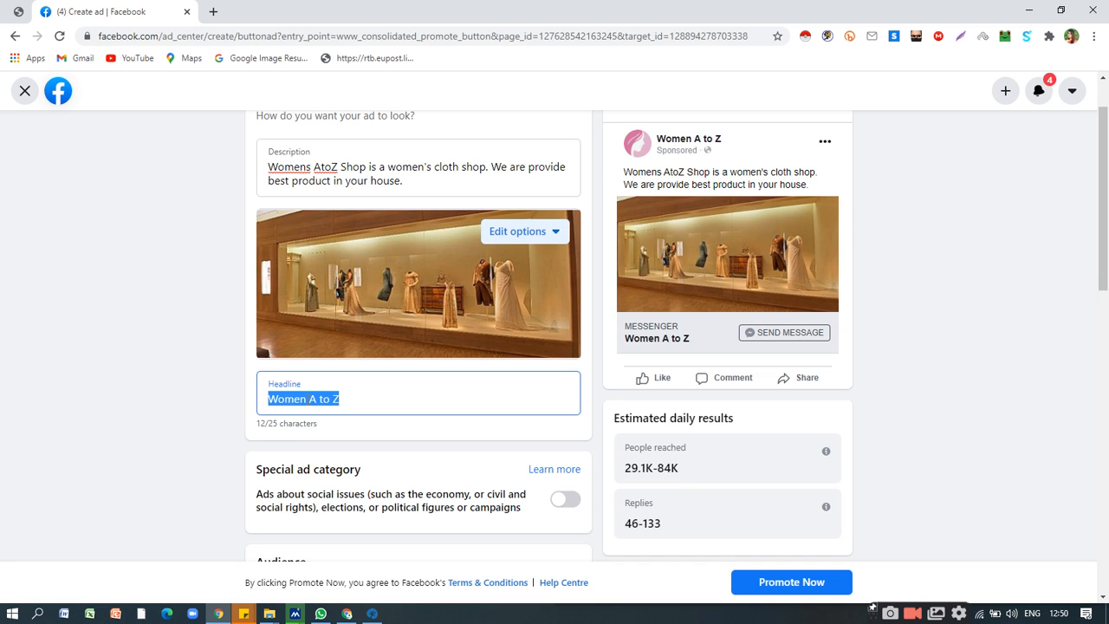
click(308, 398)
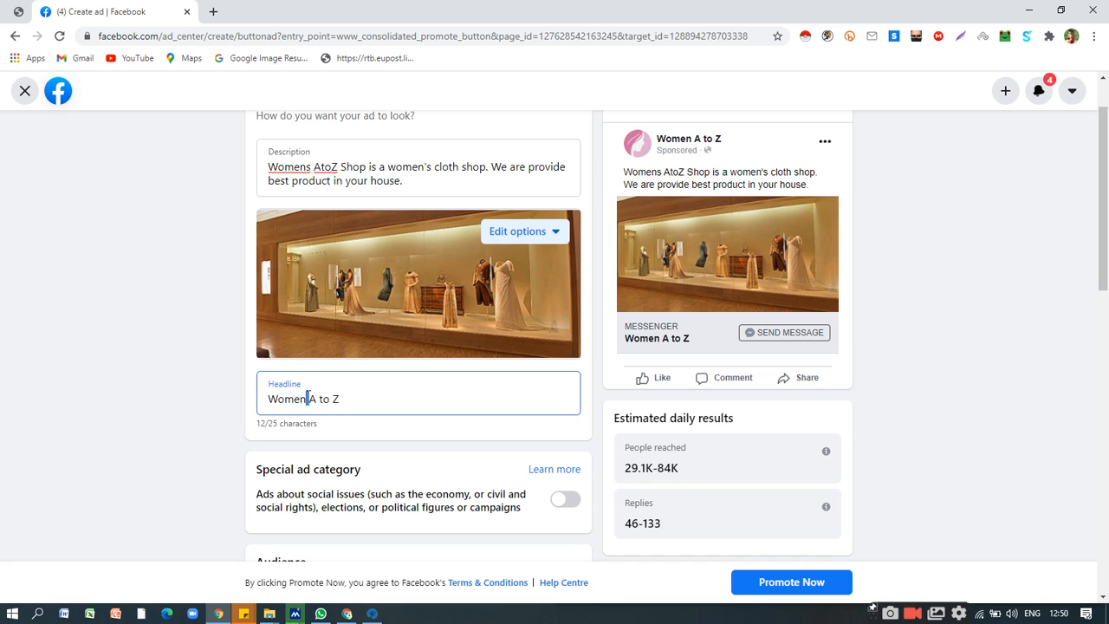
triple_click(307, 398)
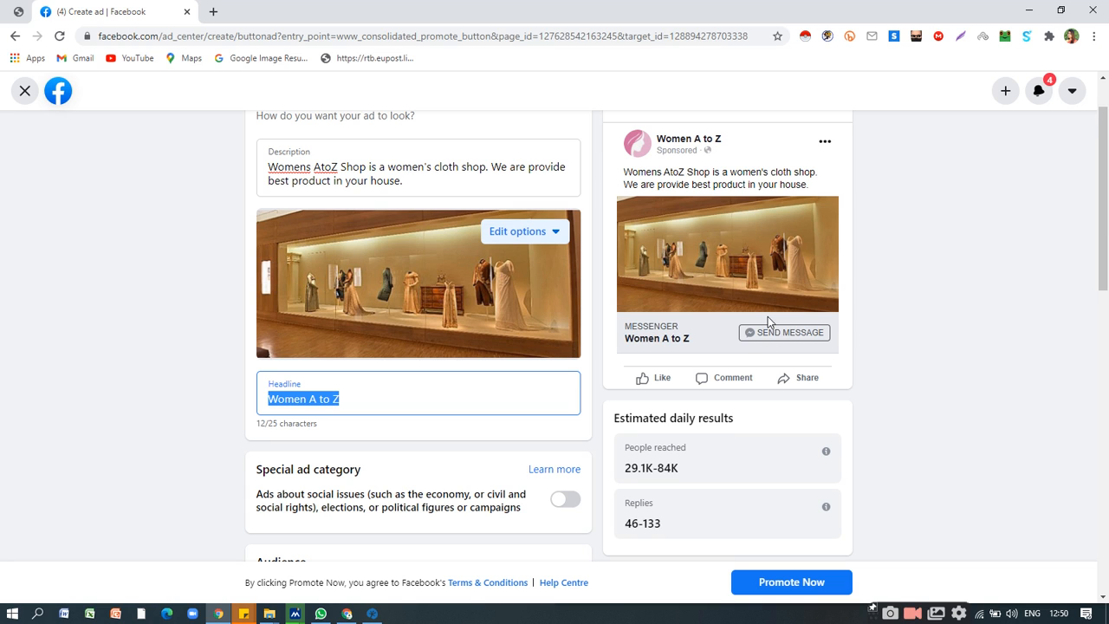
Lower the ad's daily budget to $10.00.
scroll(767, 321, down, 1)
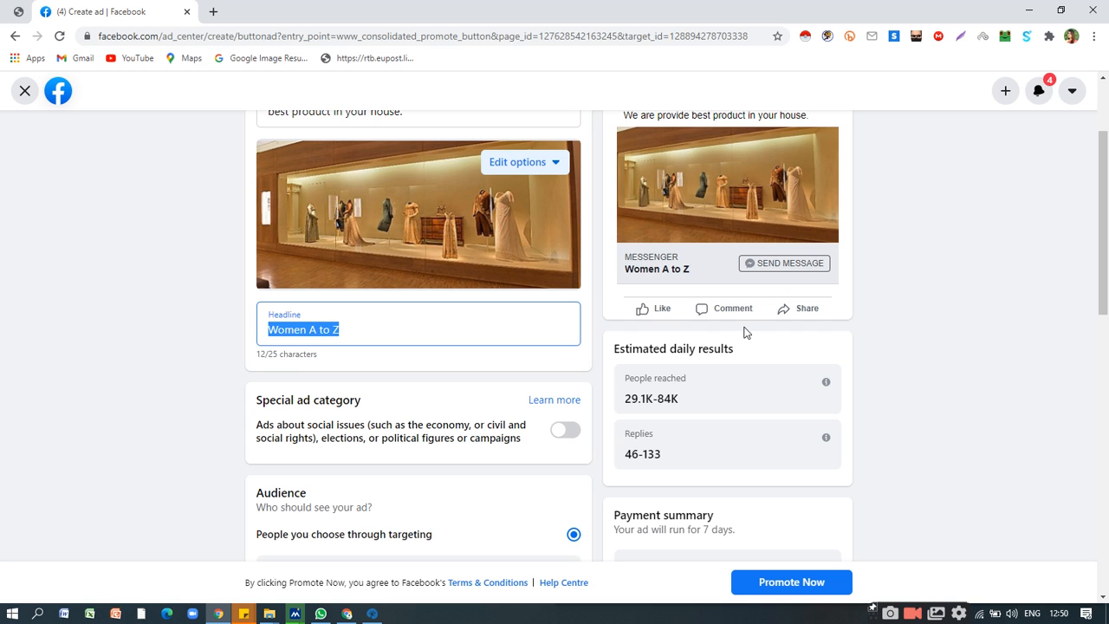
scroll(762, 351, down, 3)
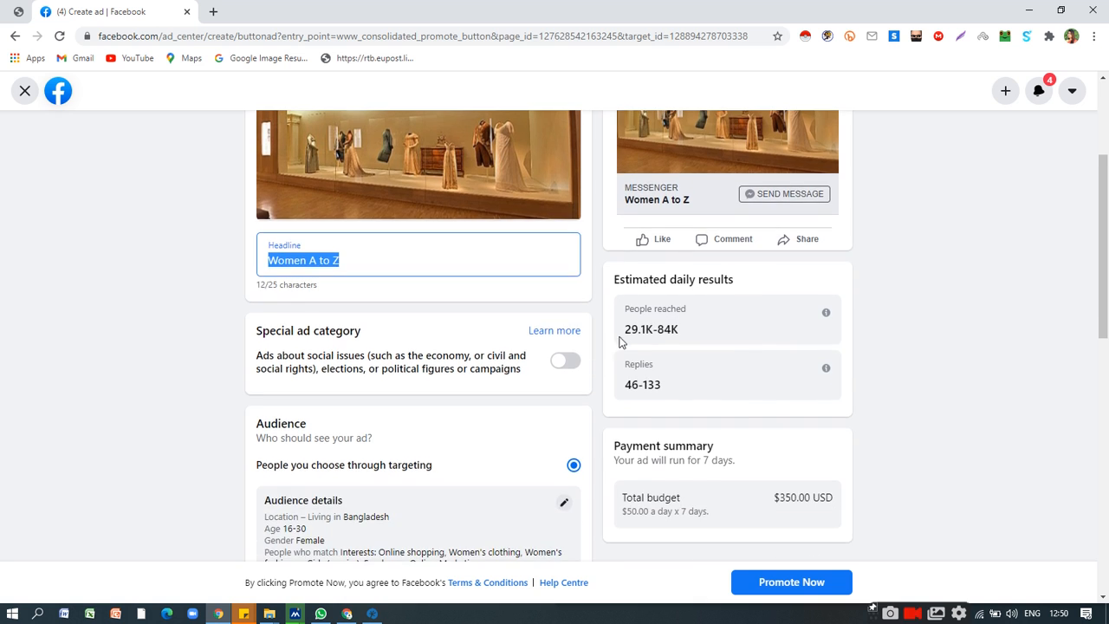
scroll(637, 355, up, 2)
scroll(719, 326, down, 2)
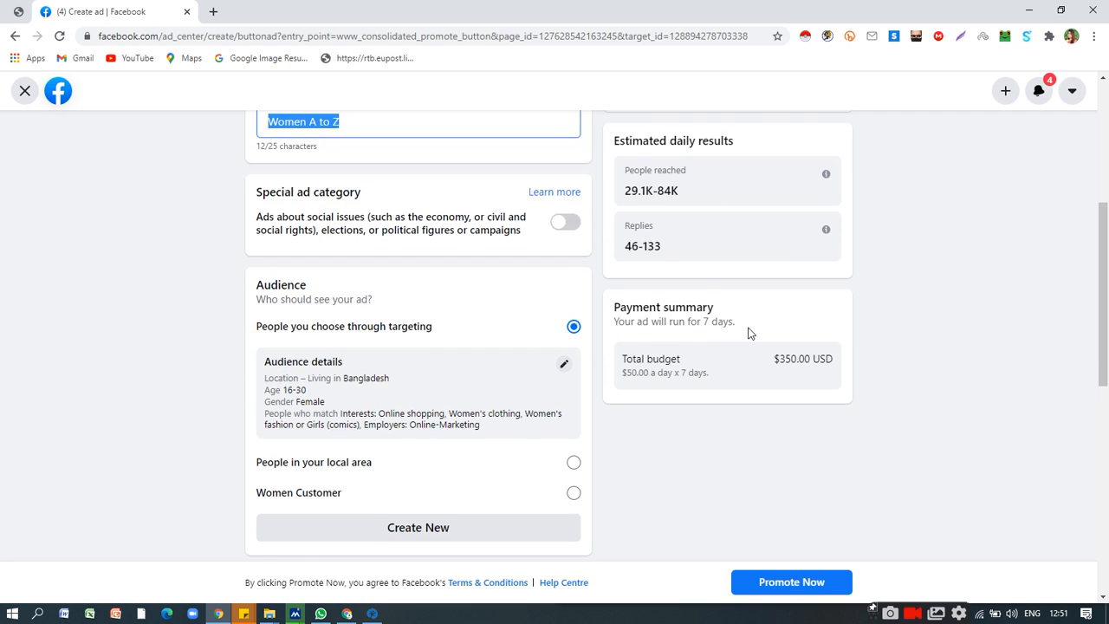
scroll(754, 326, up, 3)
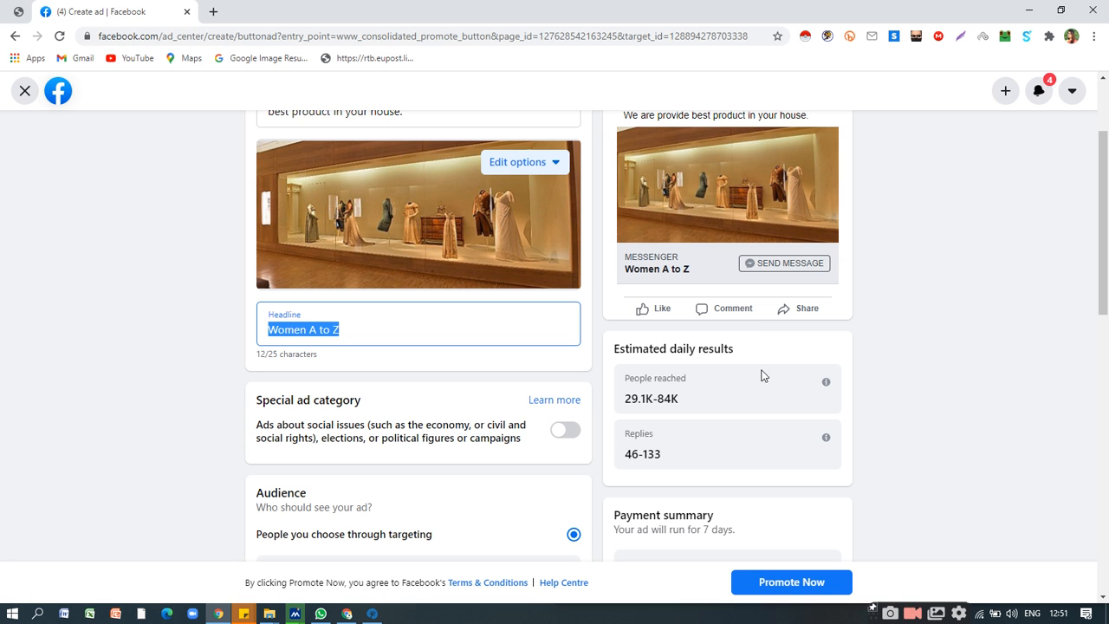
scroll(770, 386, down, 7)
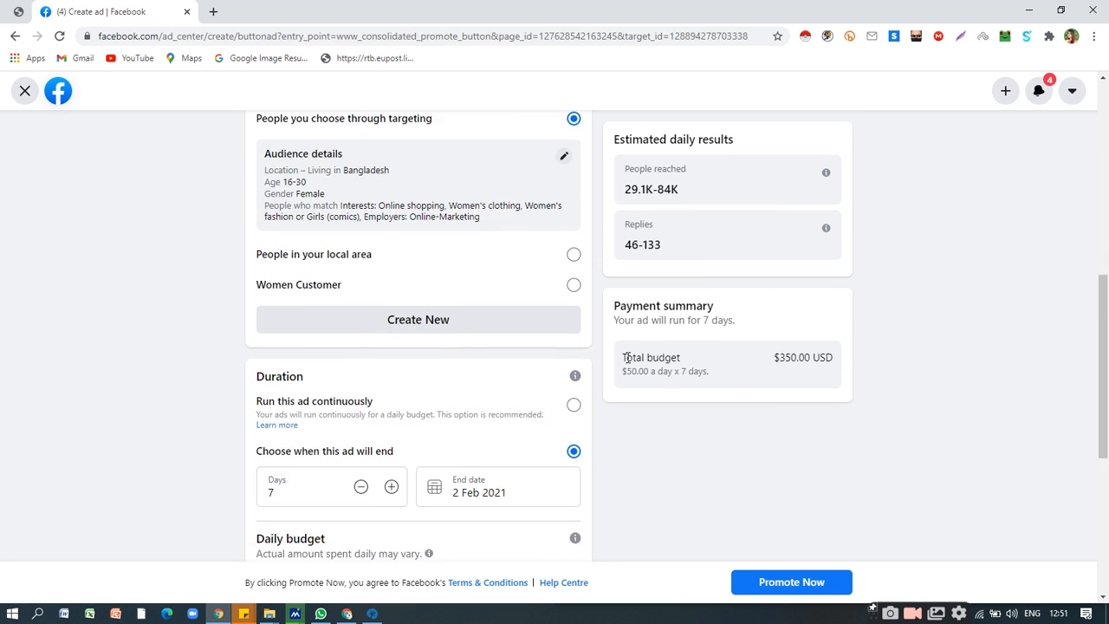
scroll(235, 349, down, 2)
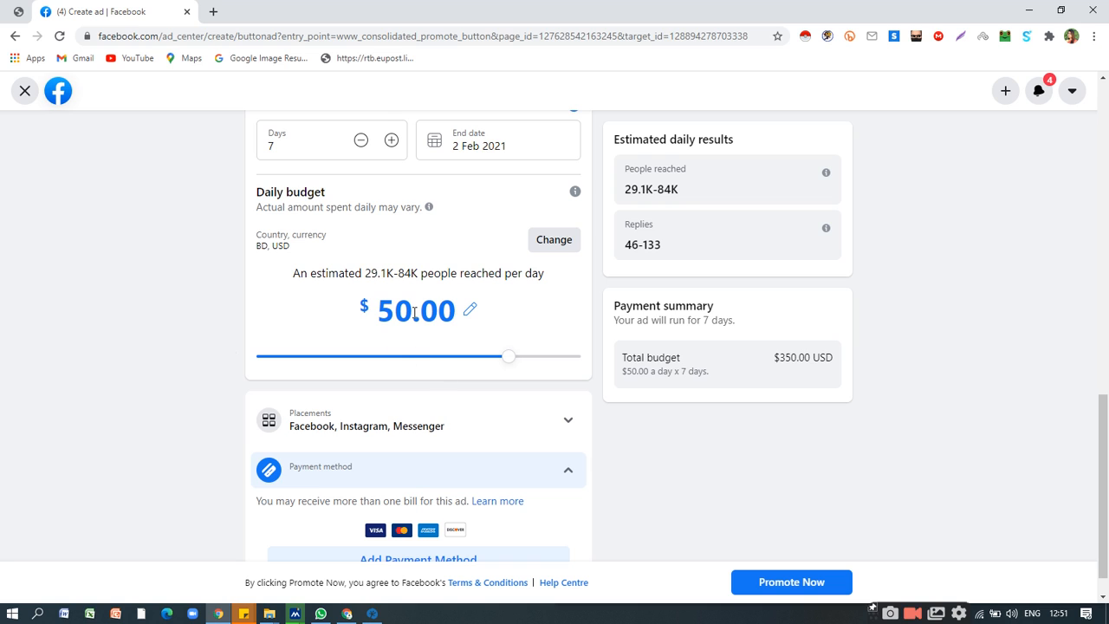
click(315, 357)
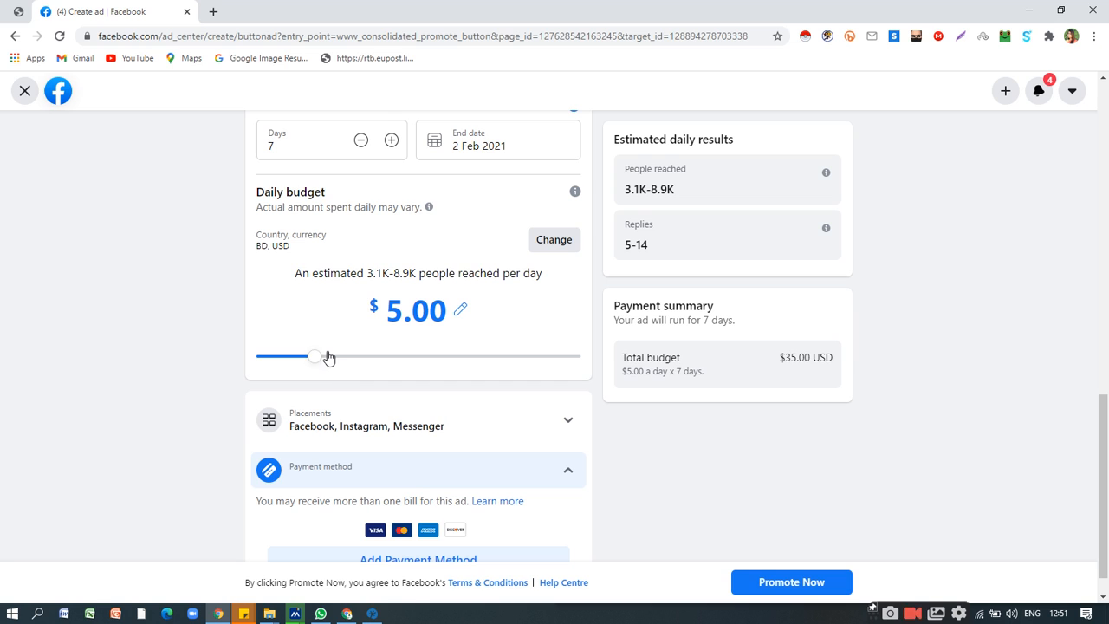
click(329, 359)
click(341, 361)
click(353, 362)
drag(359, 364, 380, 358)
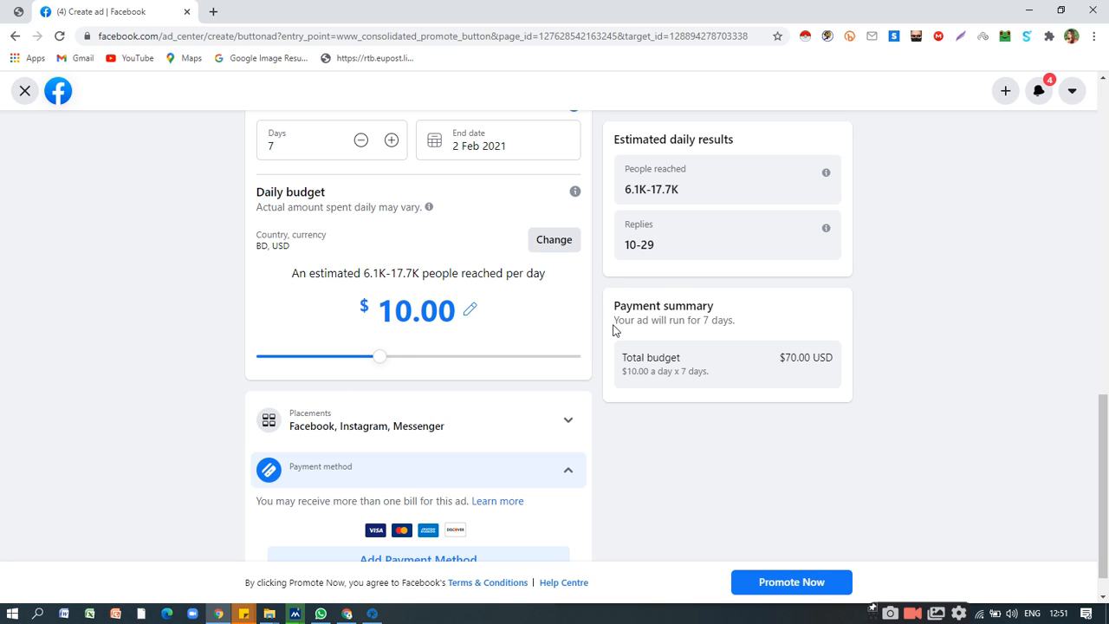
Shorten the ad's duration to 4 days, keeping a chosen end date.
scroll(614, 326, down, 1)
scroll(614, 327, up, 2)
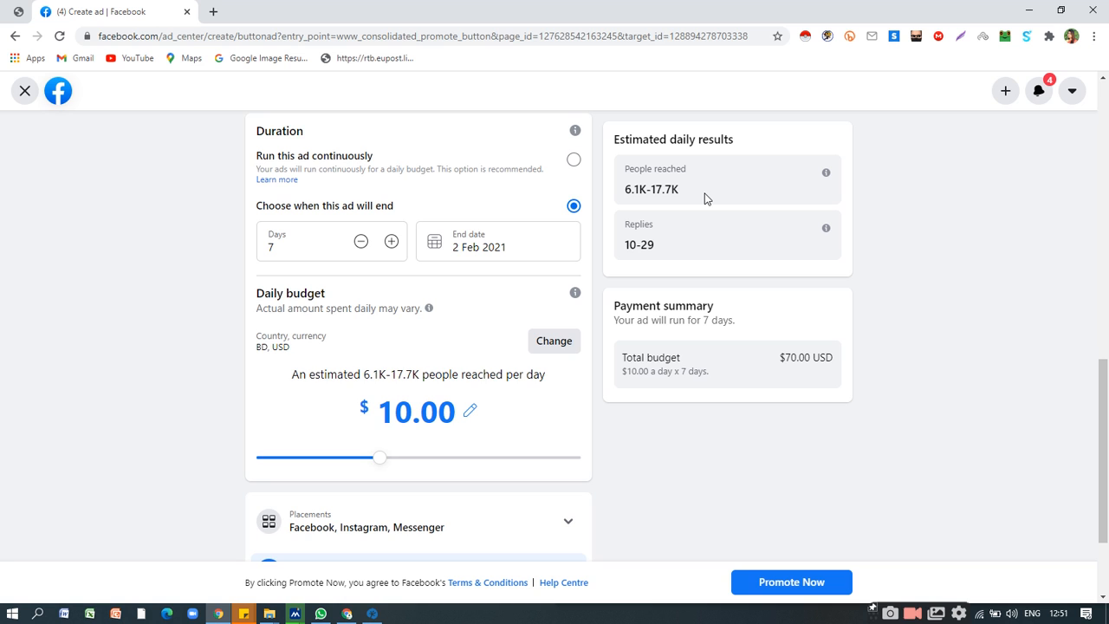
scroll(705, 199, down, 1)
scroll(702, 212, up, 4)
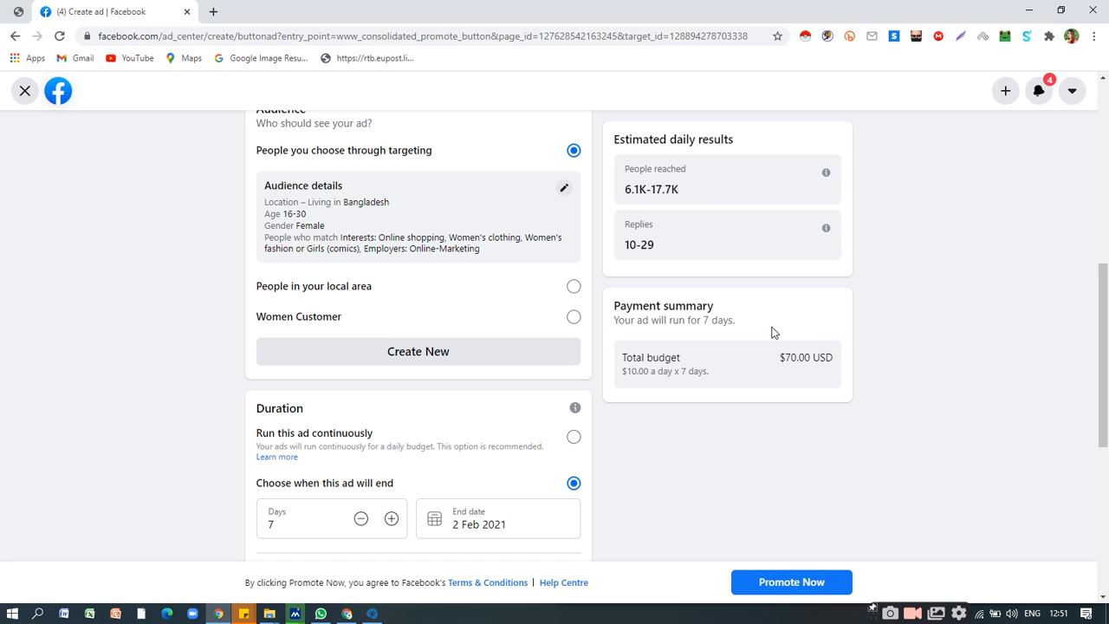
scroll(511, 347, up, 5)
scroll(510, 347, down, 6)
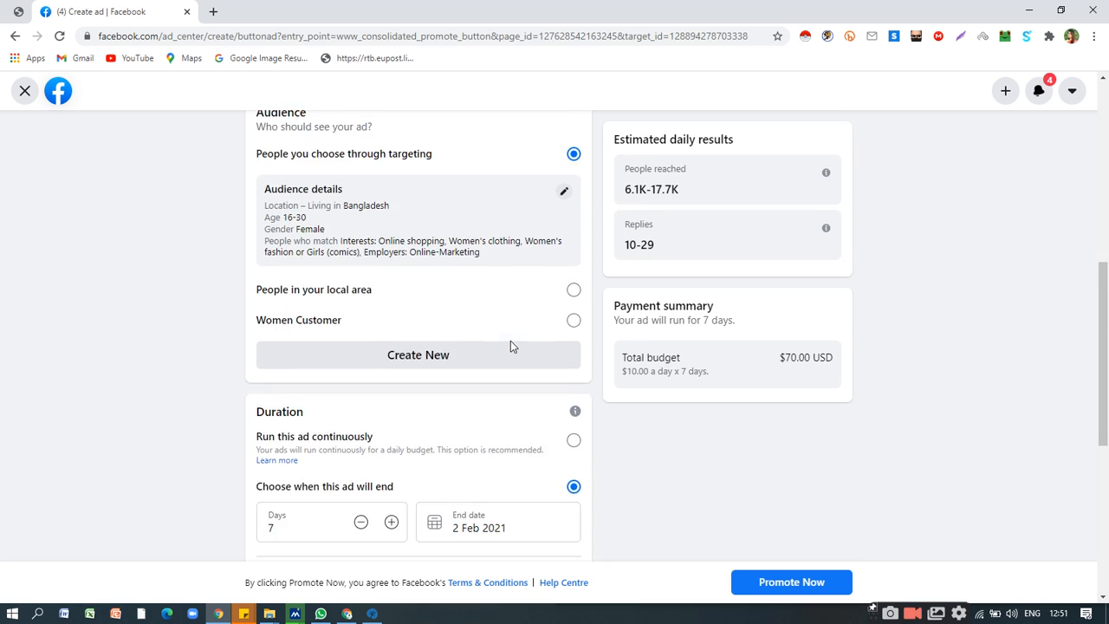
scroll(510, 347, down, 1)
click(360, 381)
click(359, 382)
click(358, 382)
click(358, 382)
click(359, 382)
click(359, 382)
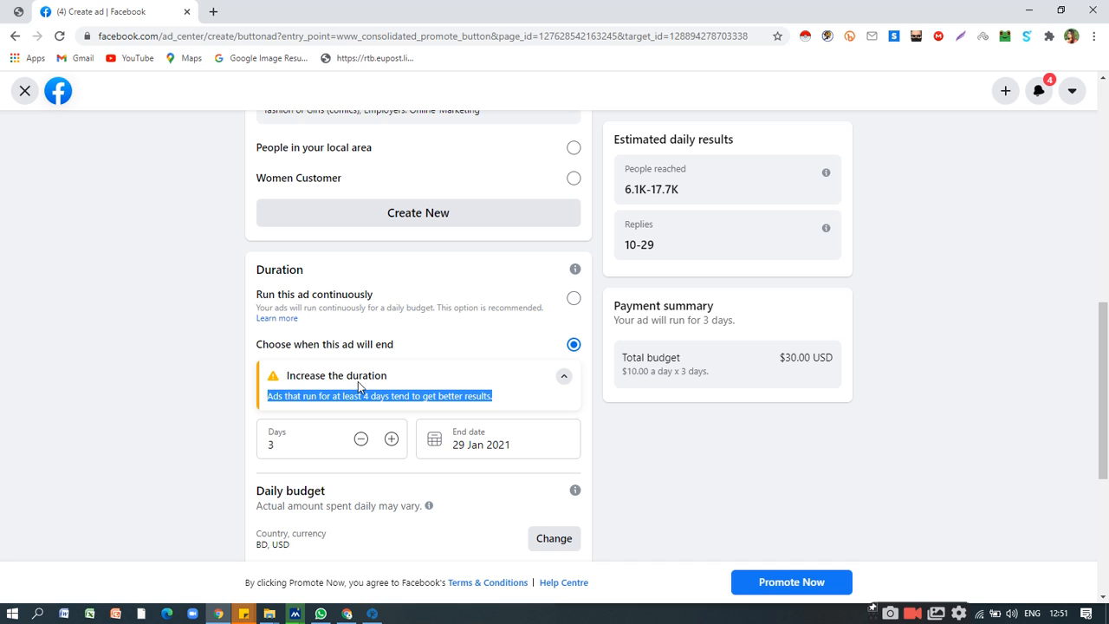
click(391, 439)
Review the ad's duration, daily budget, estimated daily results and payment summary.
scroll(407, 409, down, 2)
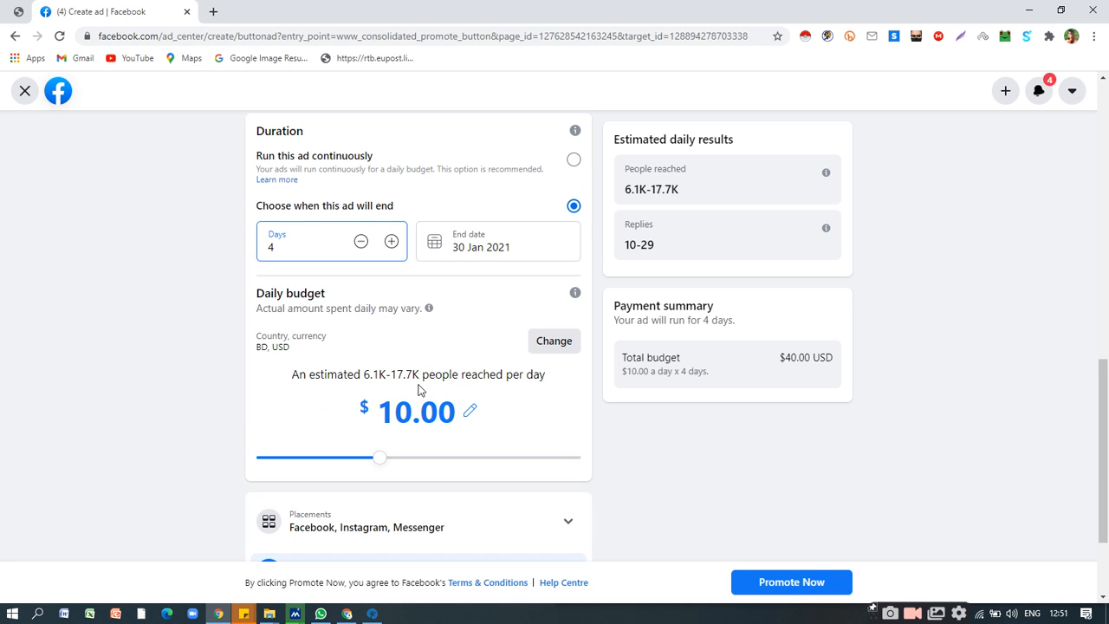
scroll(470, 394, down, 1)
scroll(425, 371, up, 1)
scroll(424, 371, up, 1)
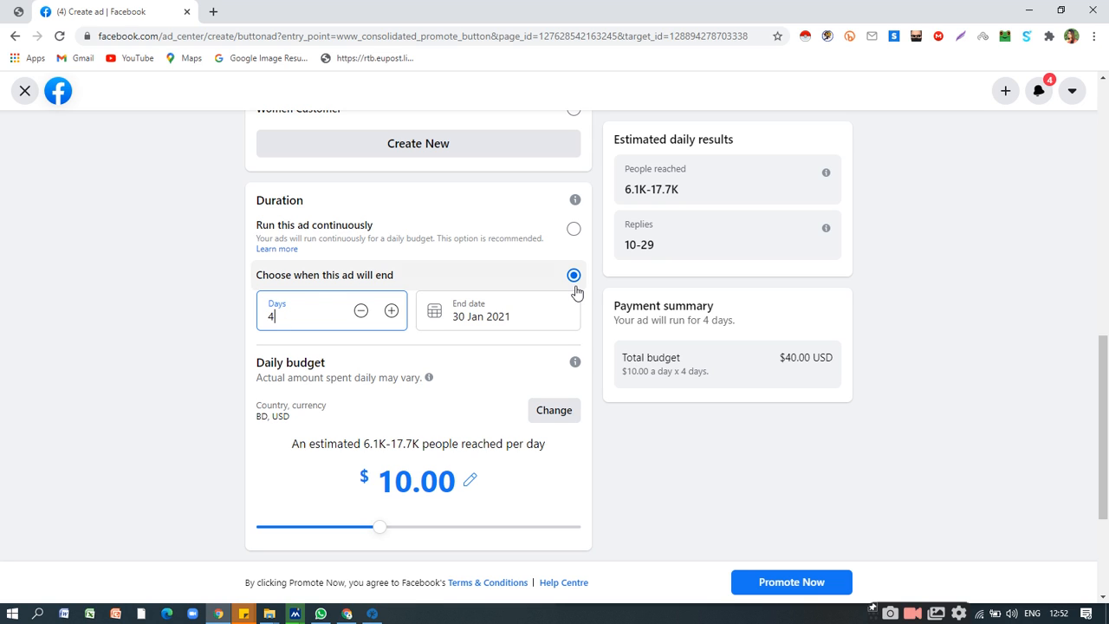
scroll(475, 379, down, 1)
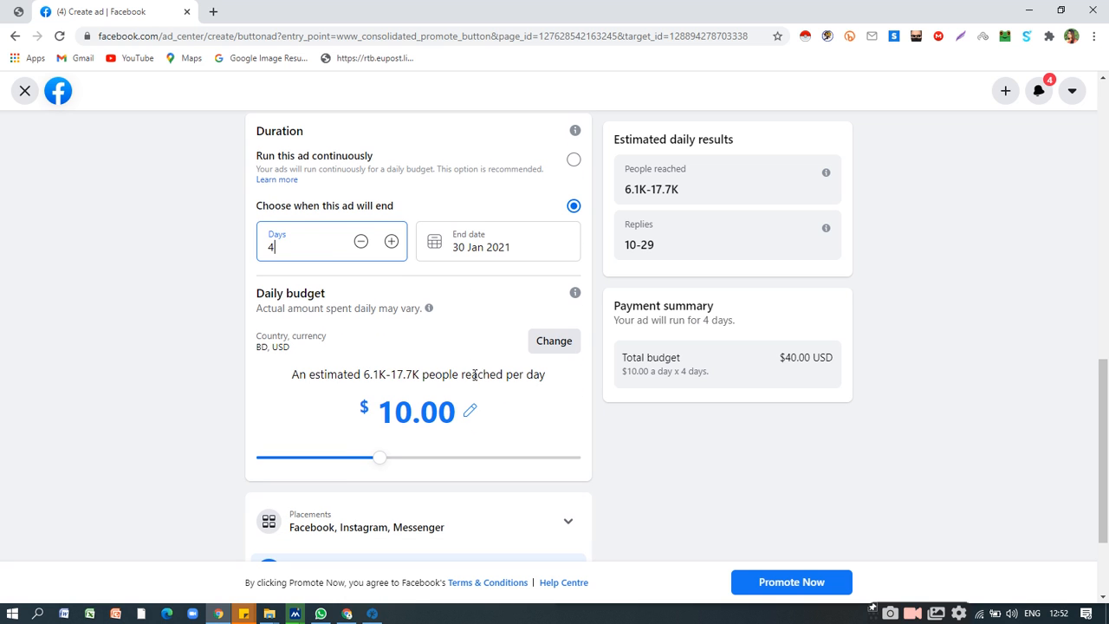
scroll(483, 359, up, 4)
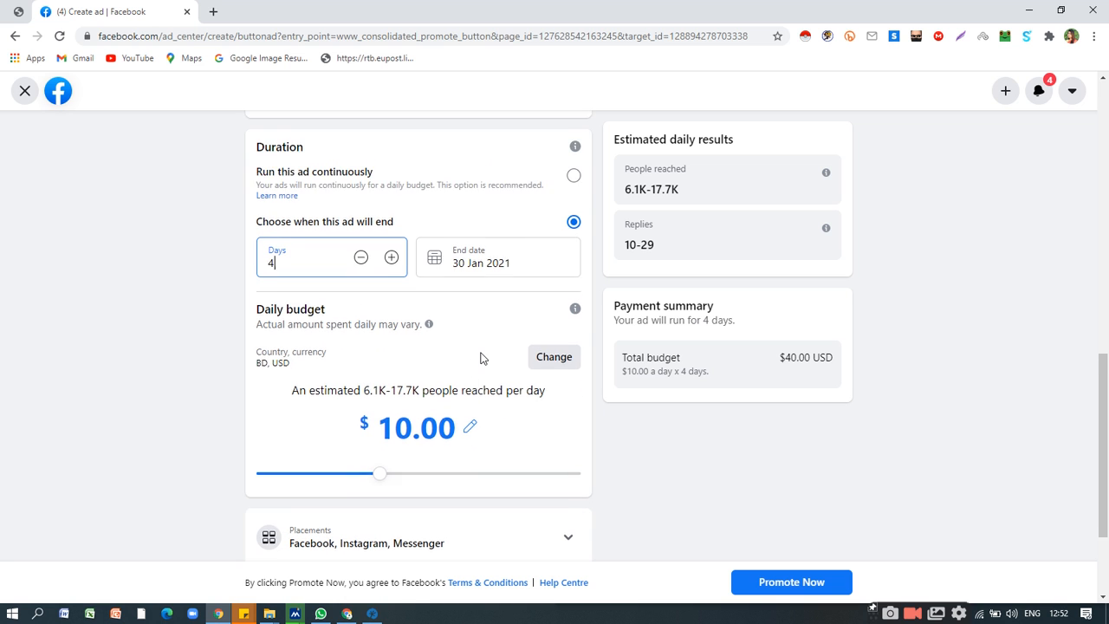
Review the ad form from creative and headline through audience details, duration and budget, including the estimated daily results.
scroll(482, 358, up, 3)
scroll(482, 358, down, 3)
scroll(482, 359, down, 1)
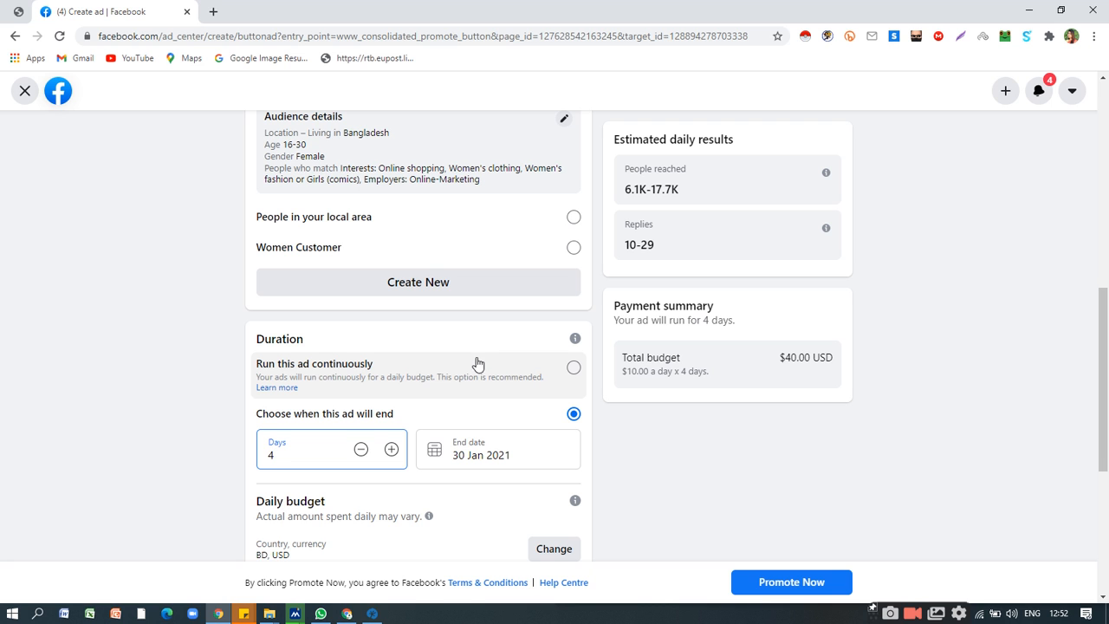
scroll(613, 350, up, 2)
scroll(610, 320, up, 5)
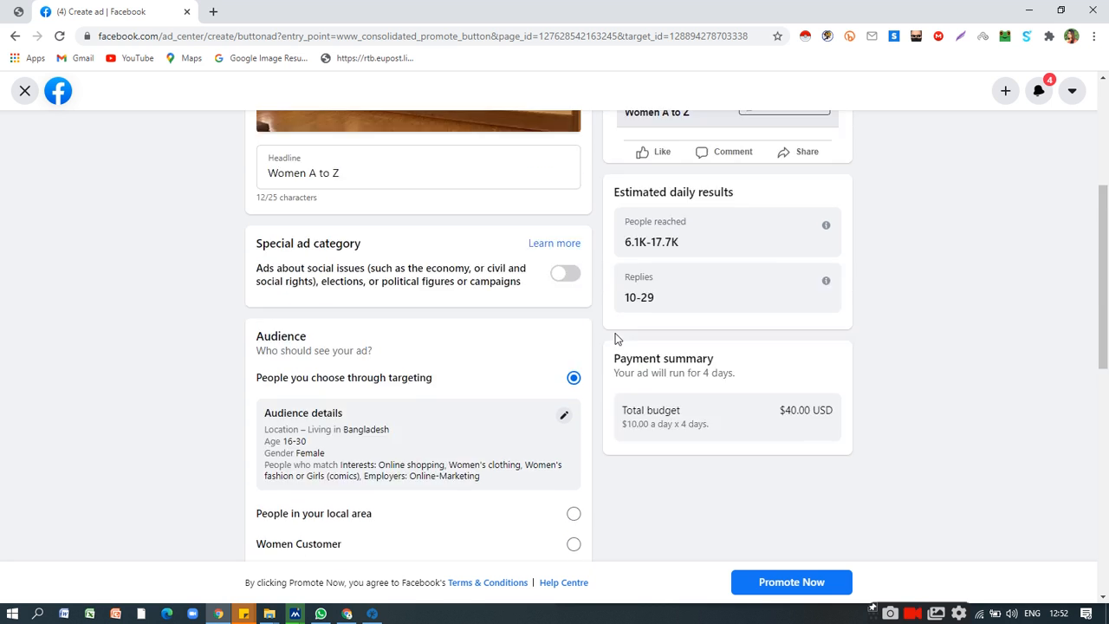
scroll(477, 256, down, 4)
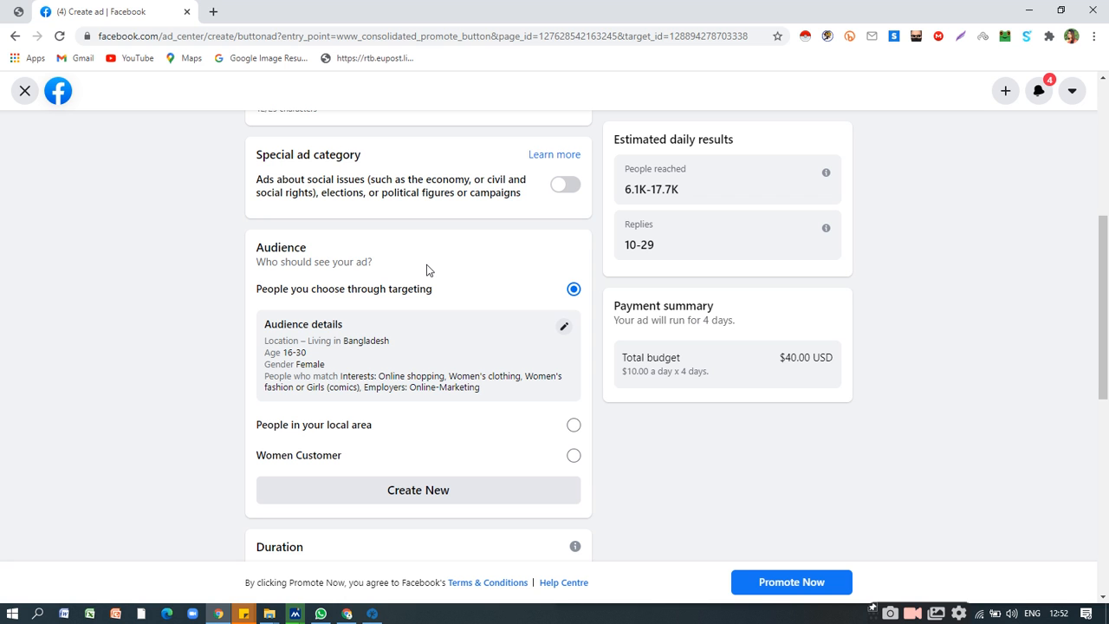
scroll(427, 274, up, 5)
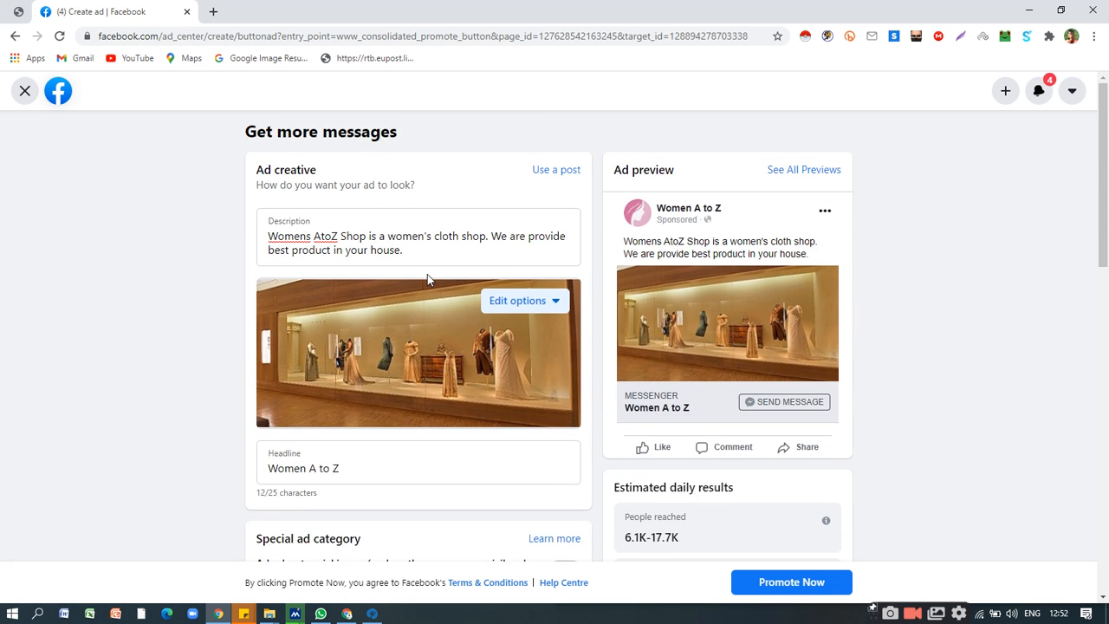
scroll(427, 279, down, 1)
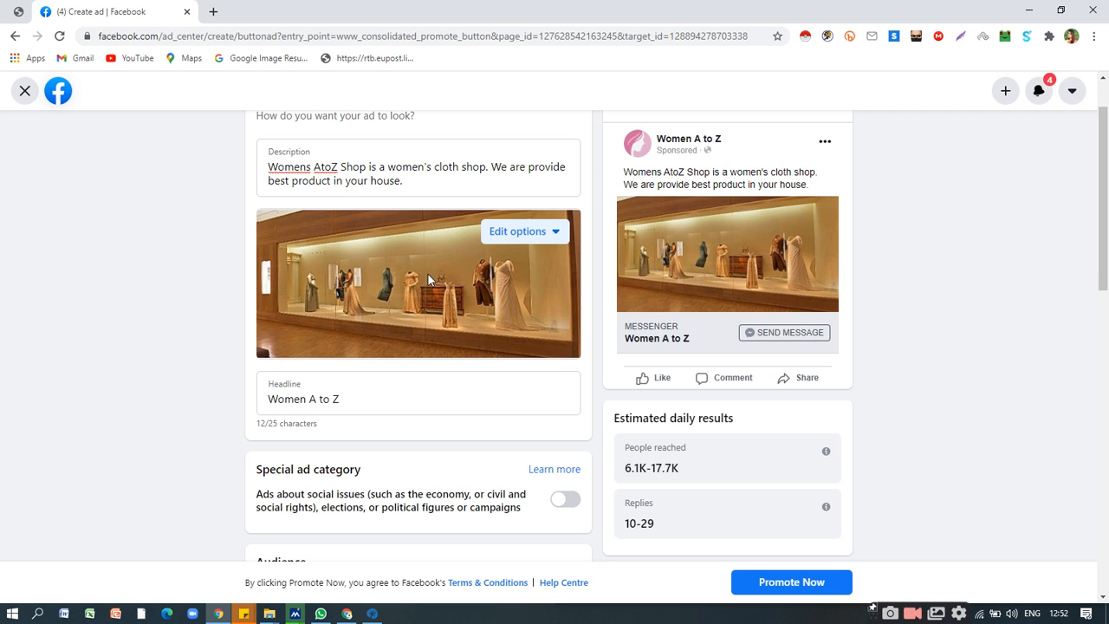
scroll(485, 337, down, 2)
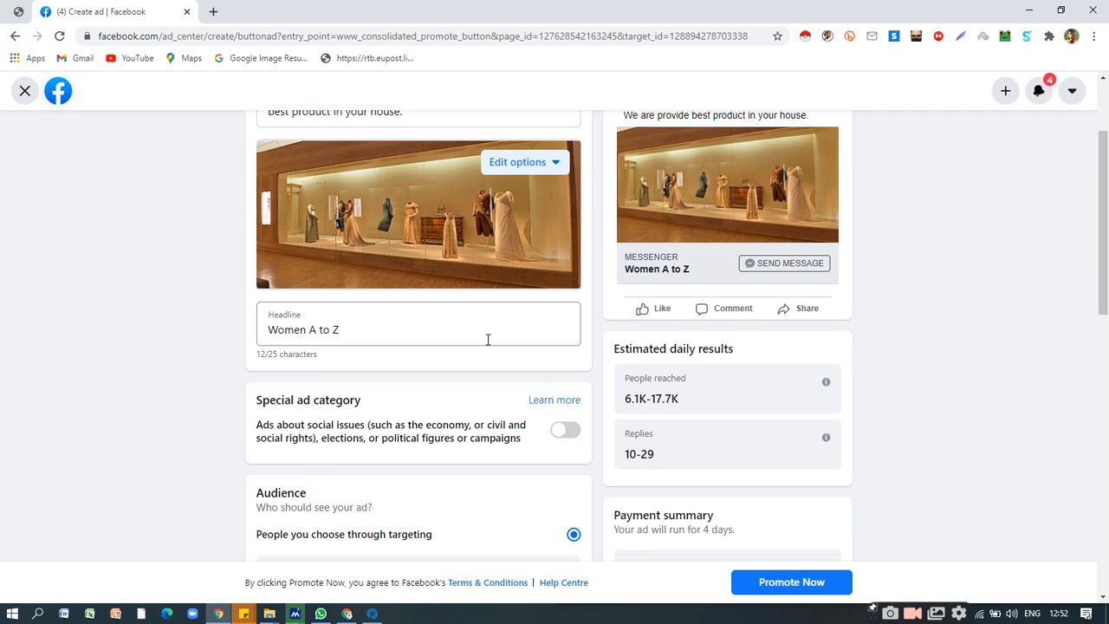
scroll(491, 341, up, 2)
scroll(499, 340, down, 4)
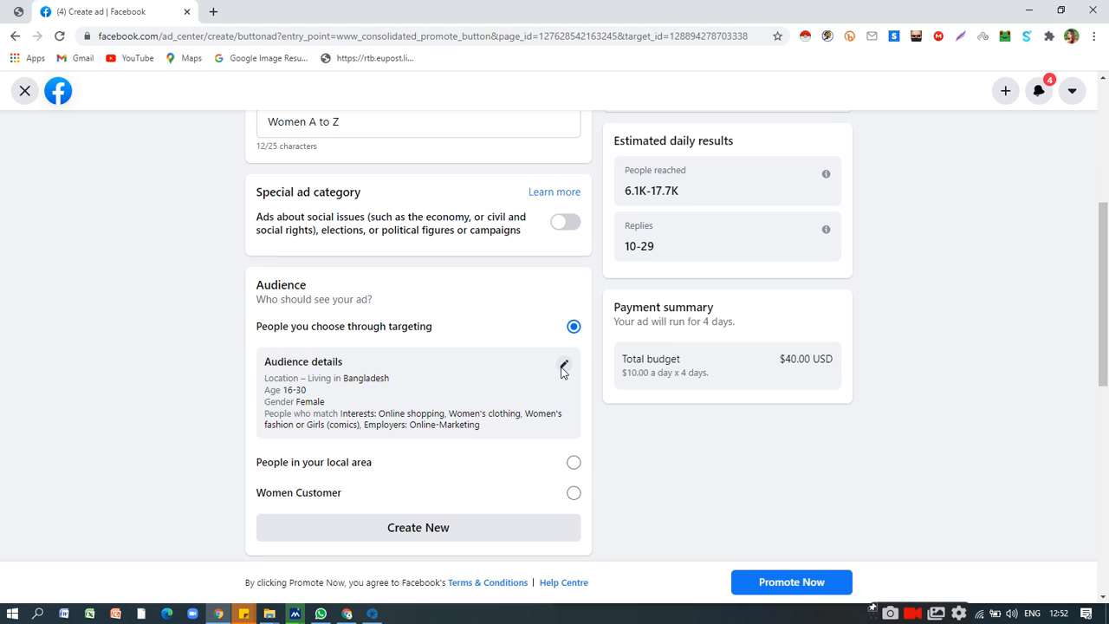
Open the targeted audience for editing and examine its gender, age, location and detailed targeting settings, keeping Women selected.
click(563, 365)
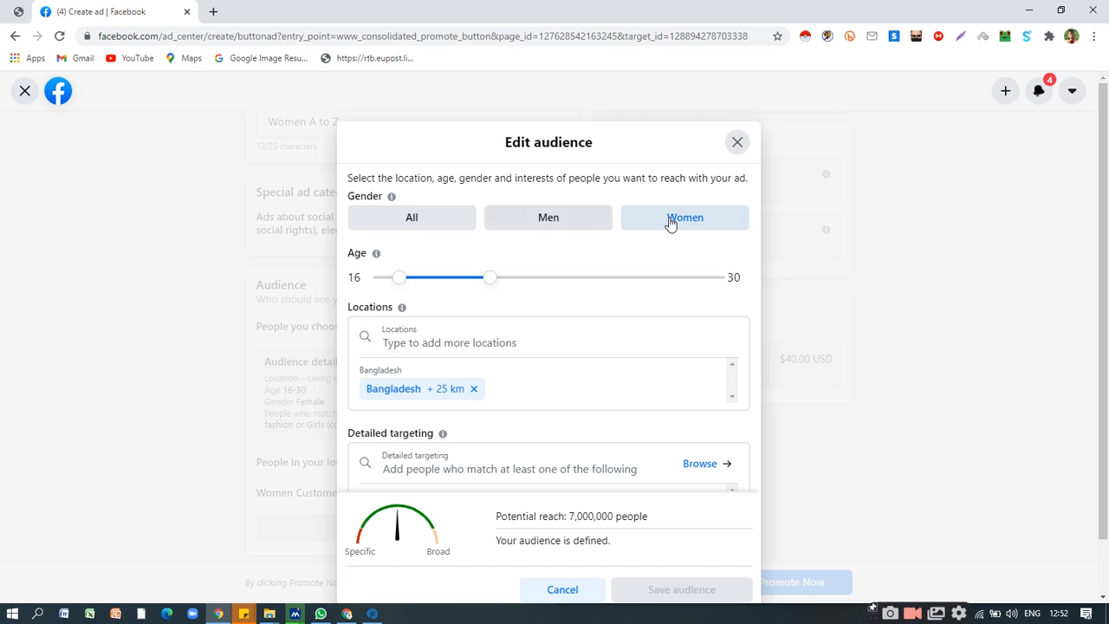
click(555, 224)
click(671, 225)
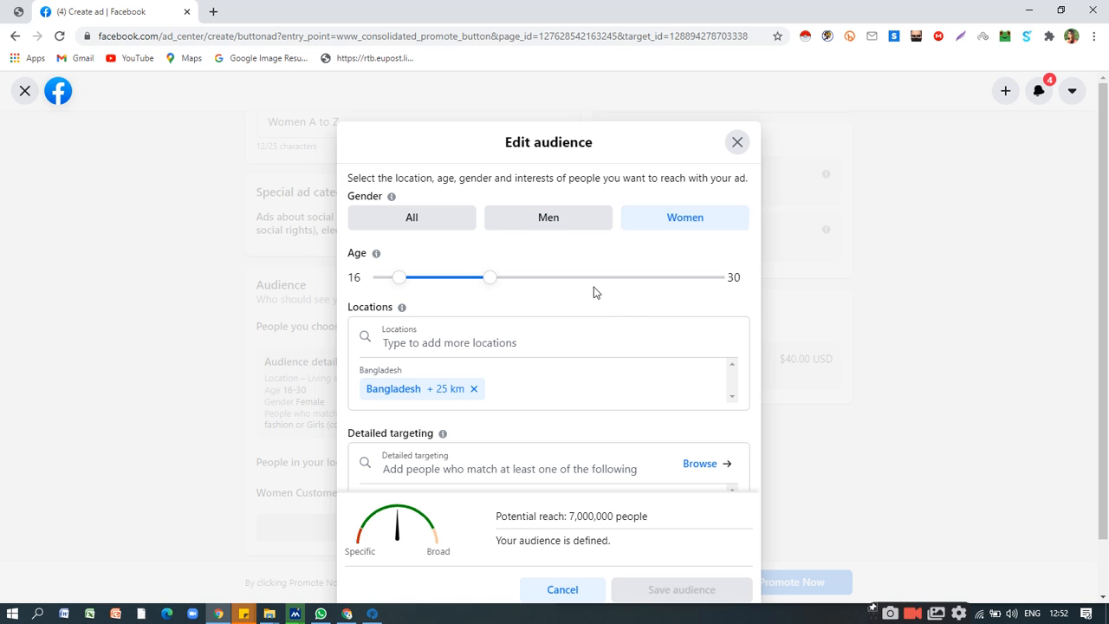
scroll(598, 295, down, 1)
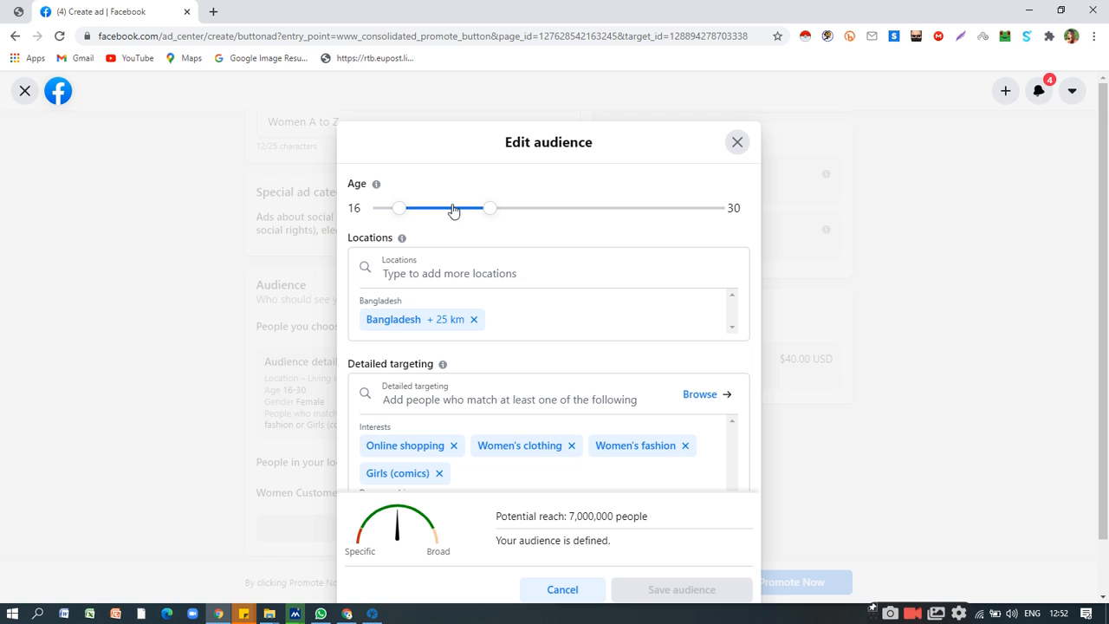
scroll(497, 243, up, 1)
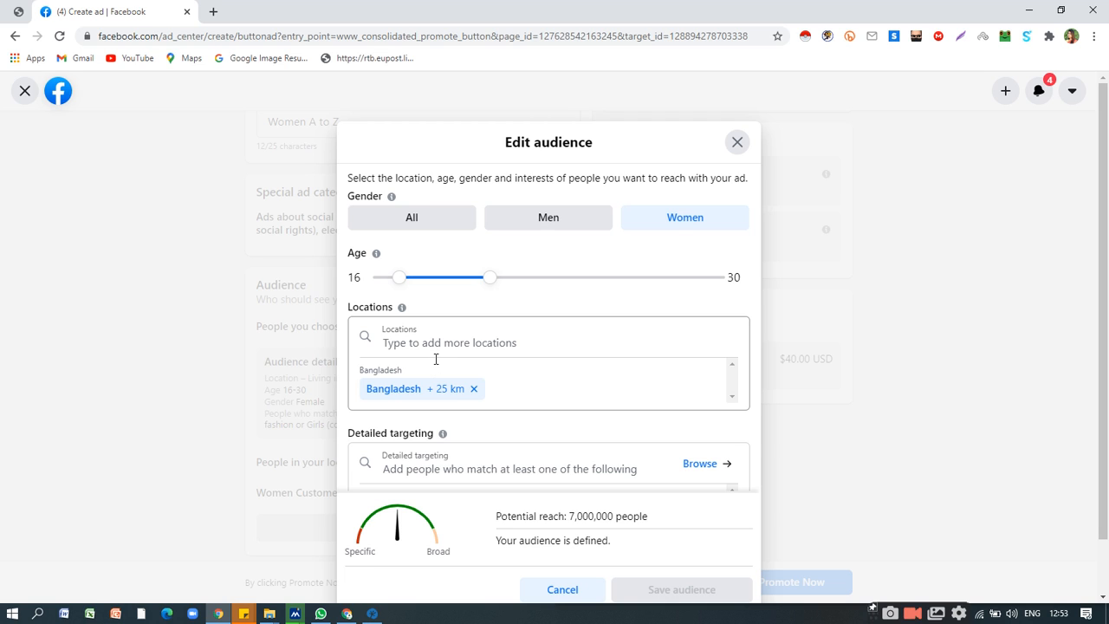
scroll(696, 350, down, 3)
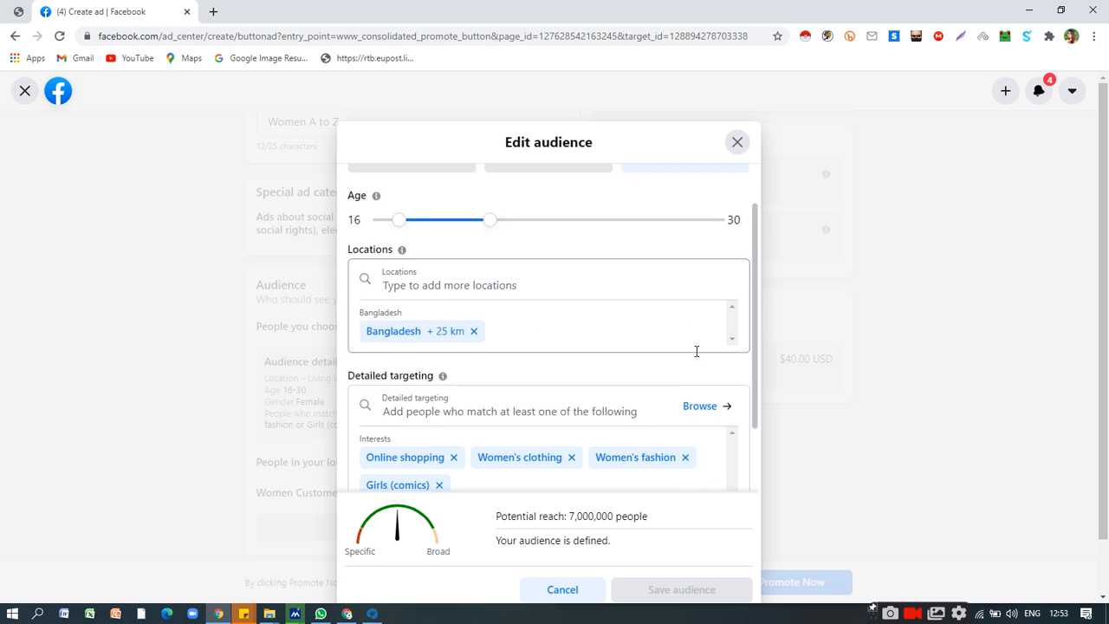
scroll(728, 356, up, 1)
scroll(728, 356, up, 2)
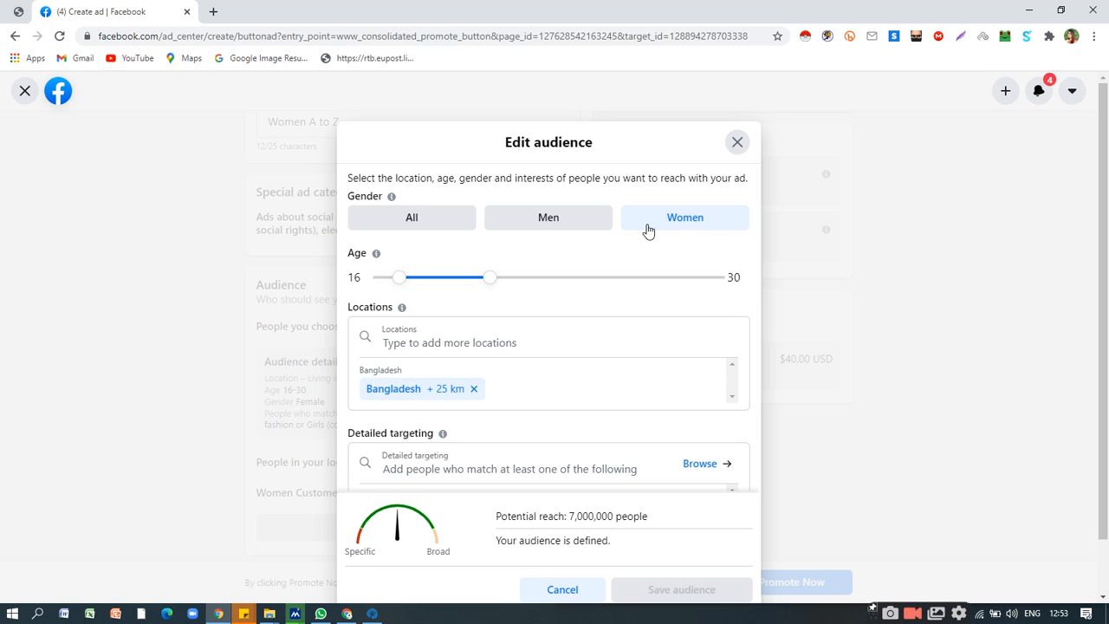
scroll(529, 376, down, 1)
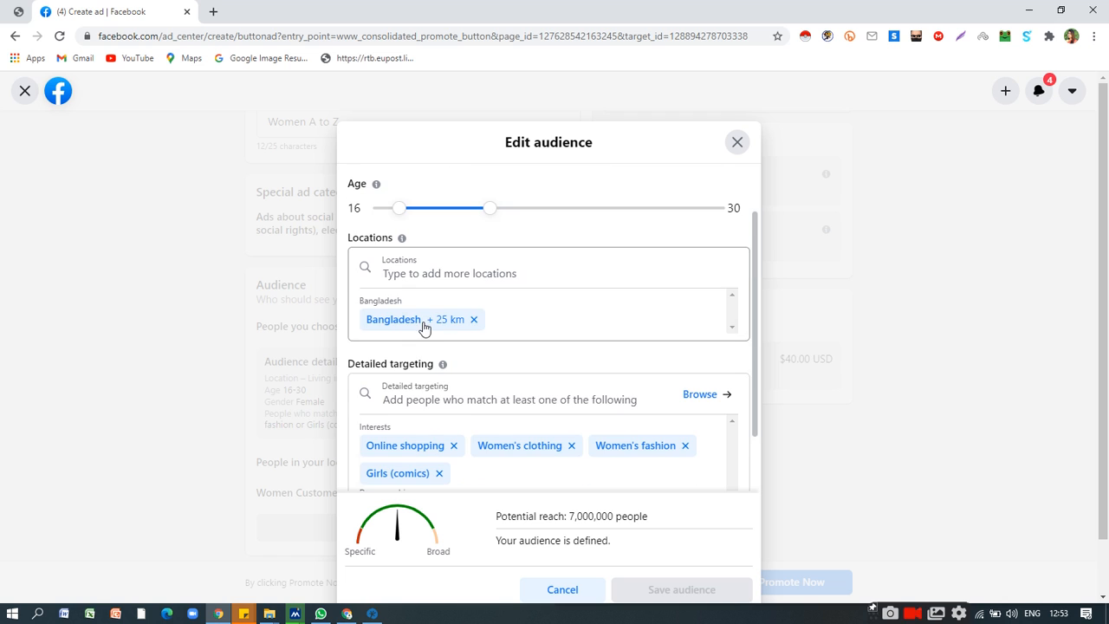
scroll(525, 327, down, 1)
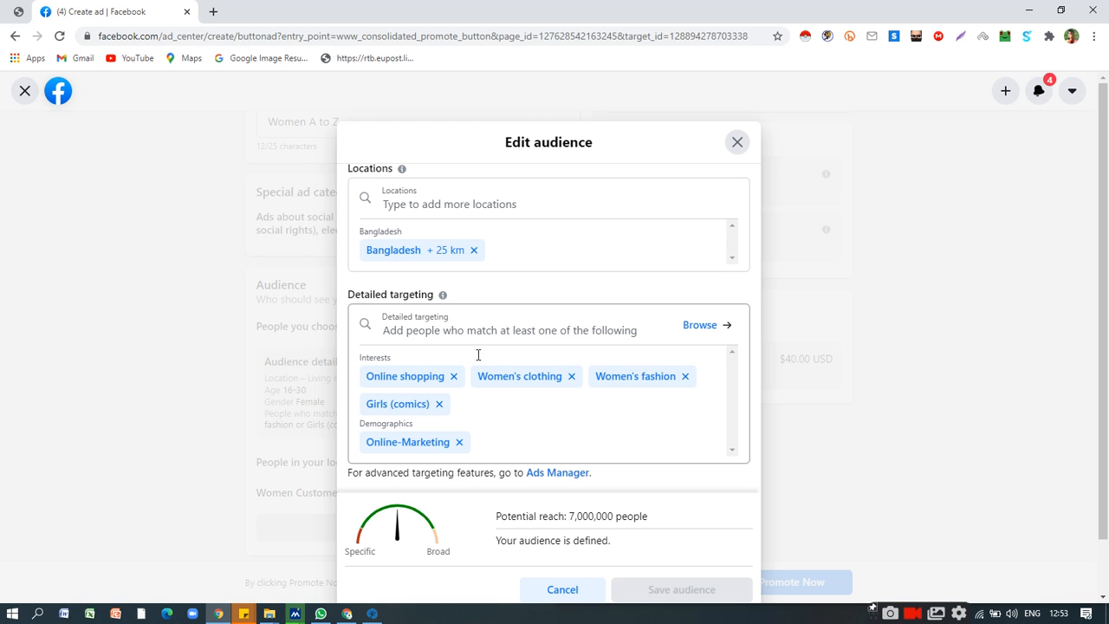
scroll(477, 338, down, 1)
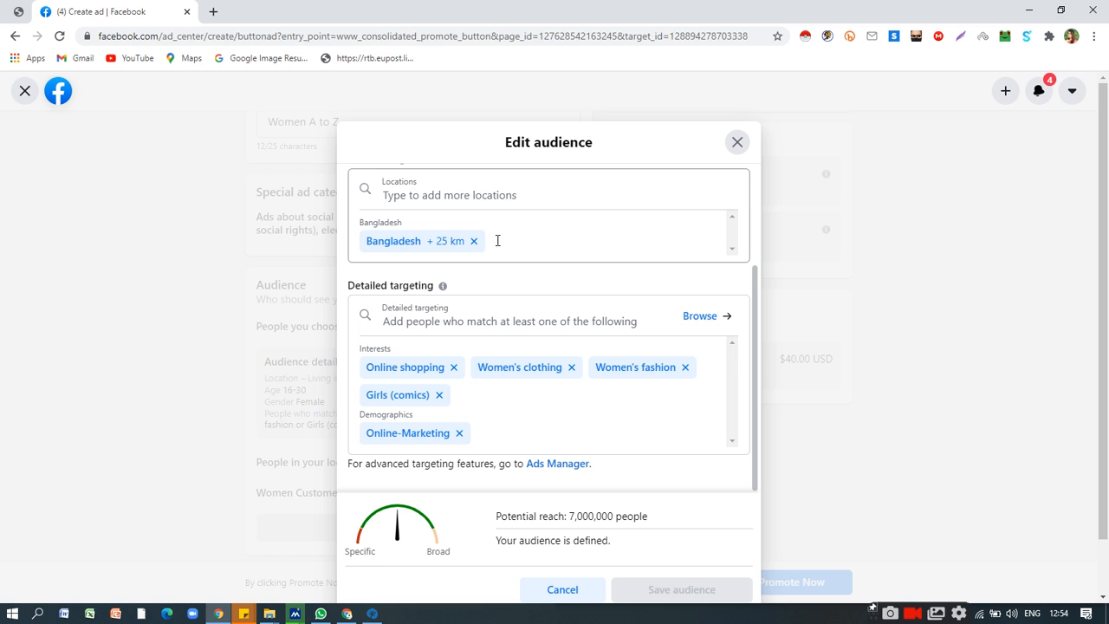
Add London, England, United Kingdom to the audience's locations and save the audience.
click(456, 198)
text(Lo)
key(BackSpace)
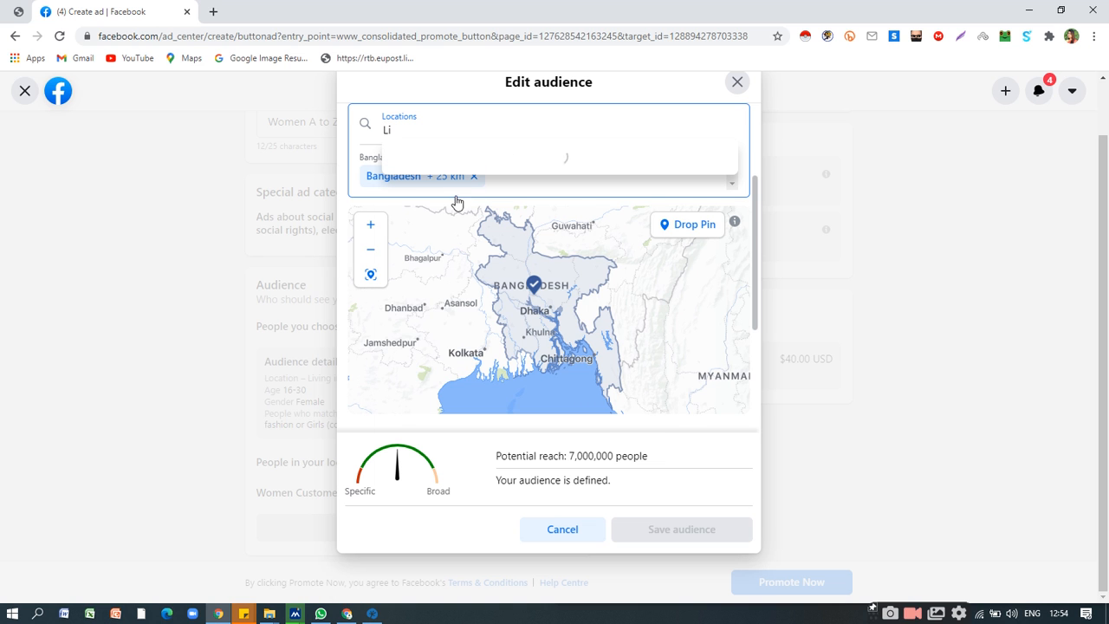
text(ondon)
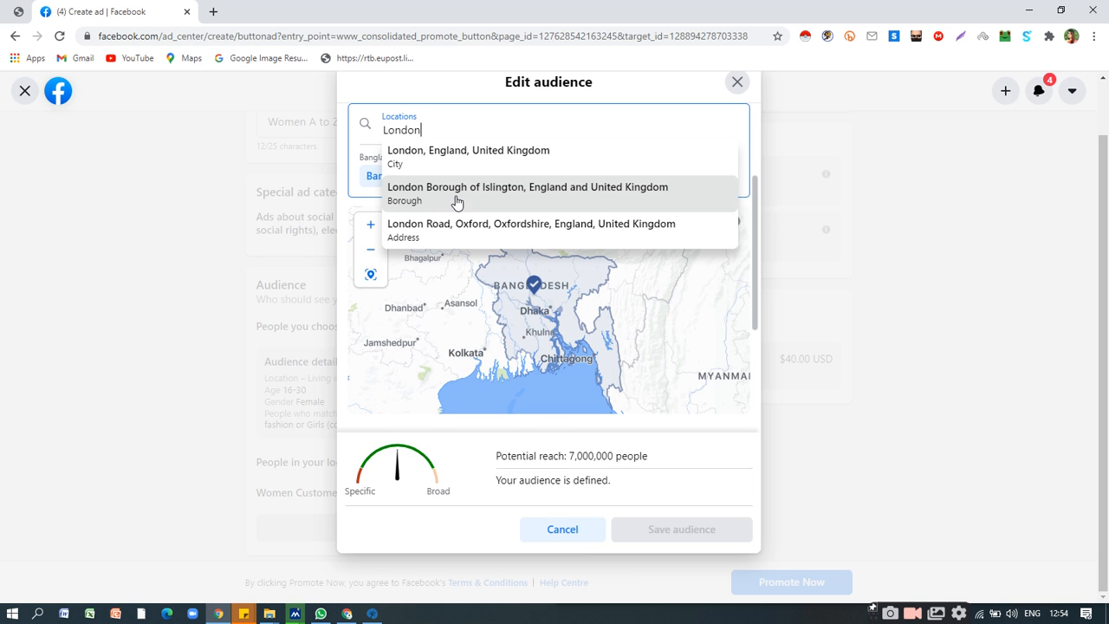
click(463, 153)
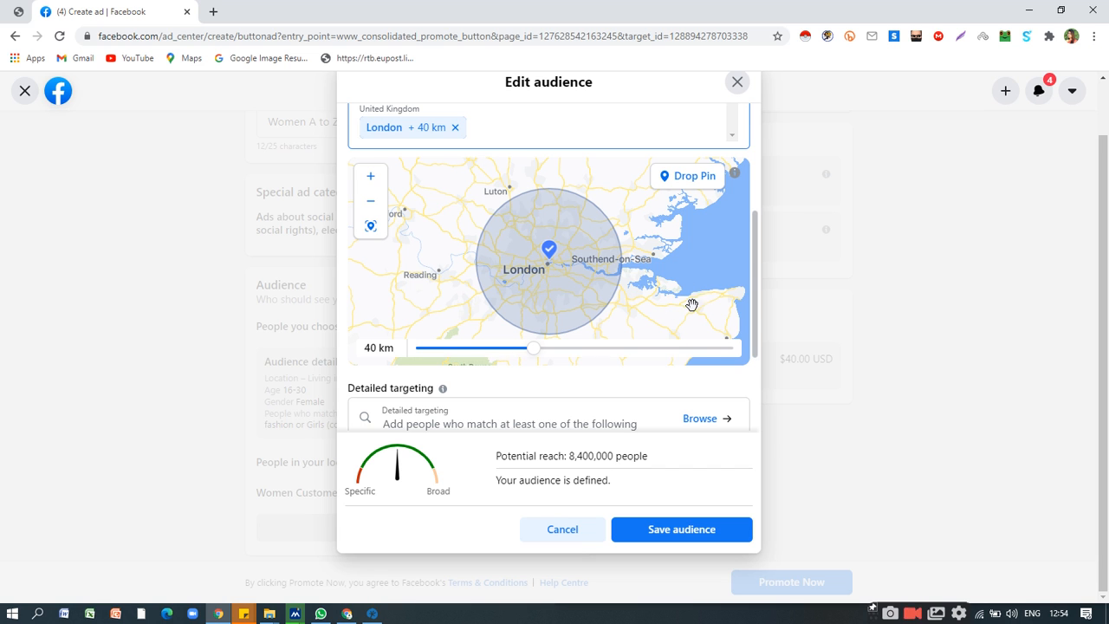
scroll(705, 278, down, 1)
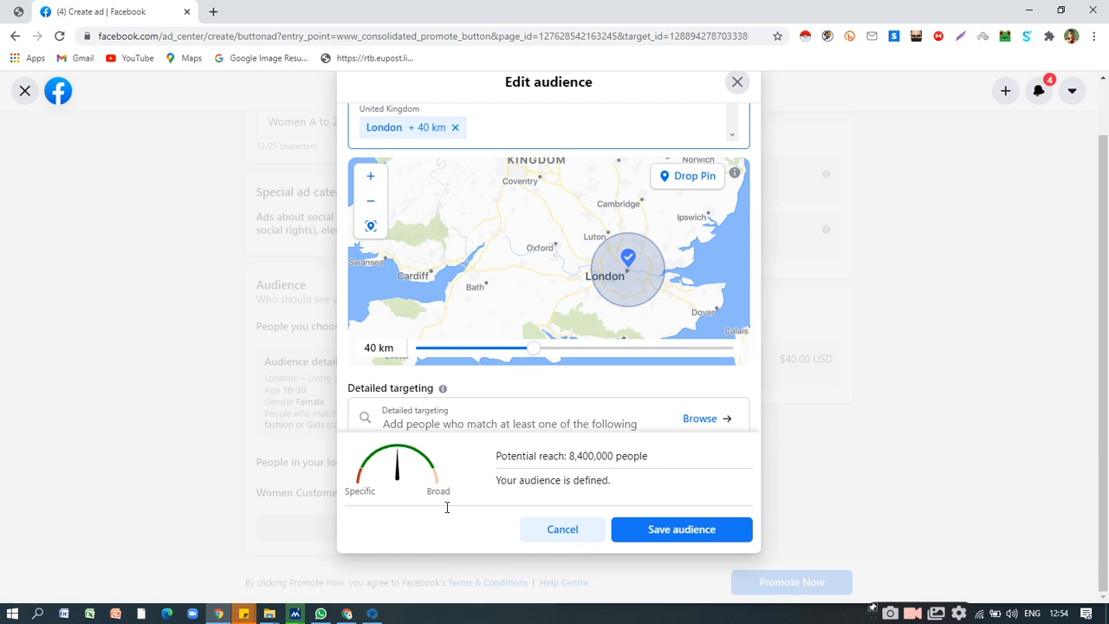
click(667, 535)
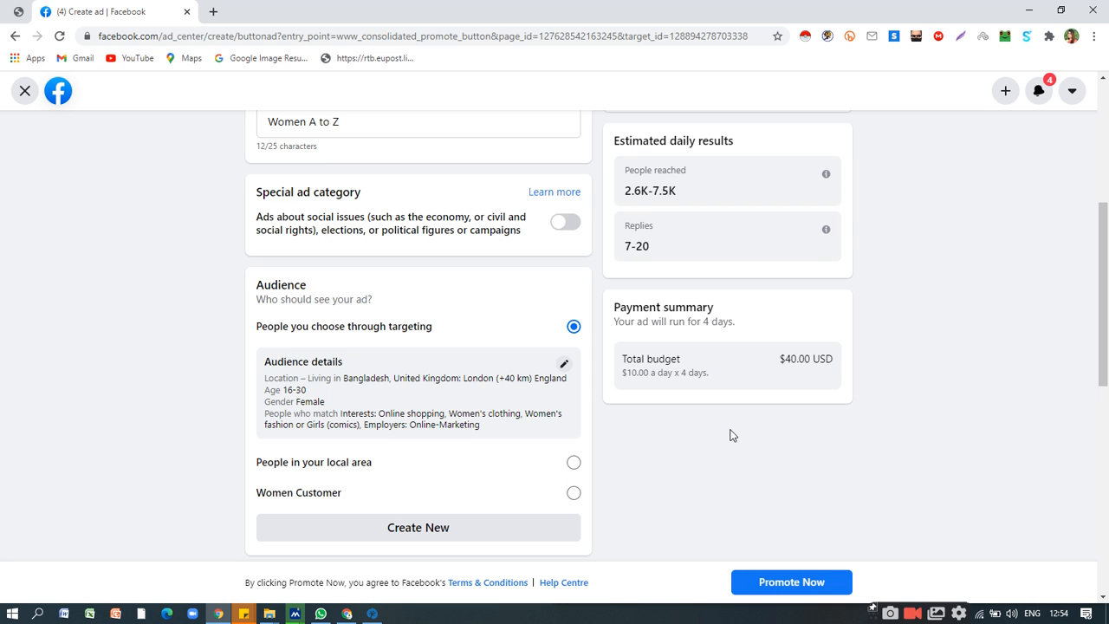
Examine the estimated daily replies for the expanded audience by highlighting the figure, and look over the audience and duration sections.
drag(648, 246, 624, 246)
click(641, 247)
triple_click(643, 248)
click(642, 248)
triple_click(642, 248)
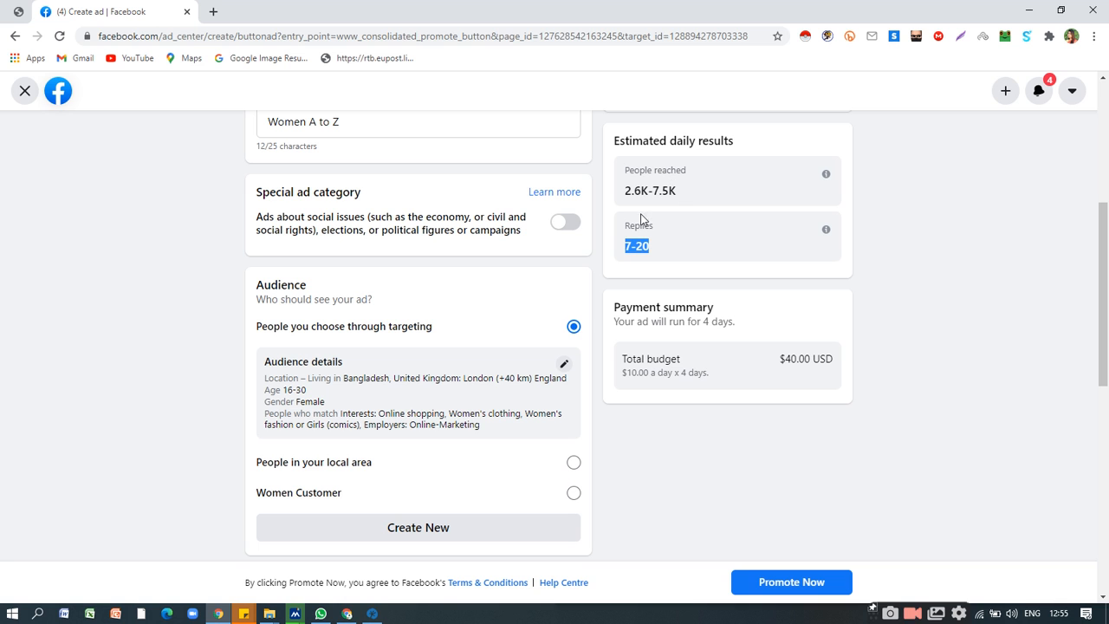
scroll(446, 362, down, 3)
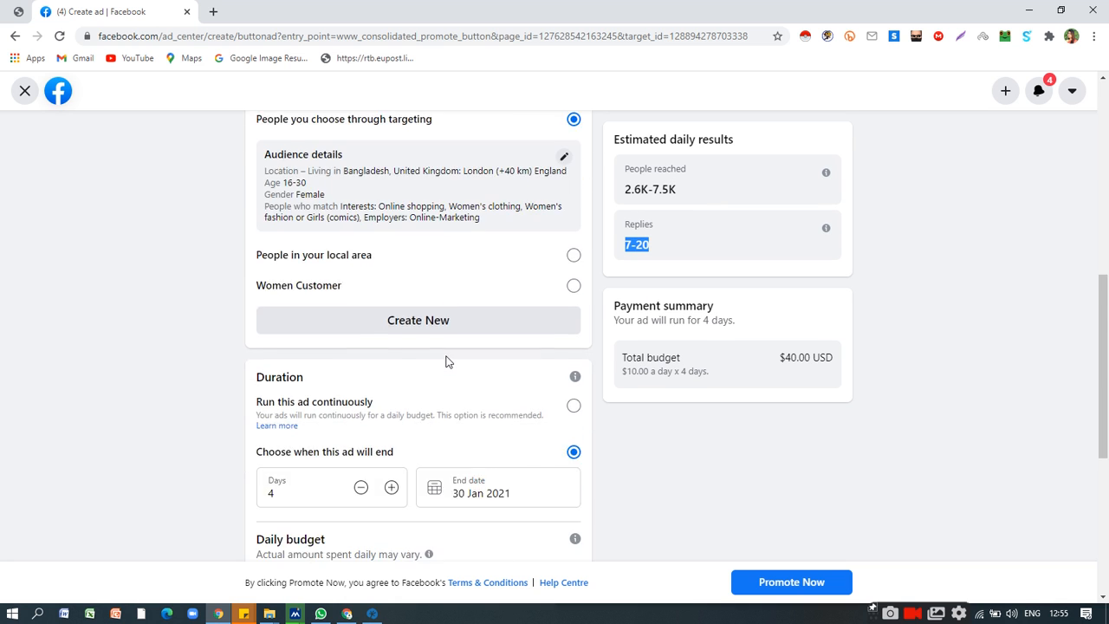
scroll(448, 360, down, 2)
scroll(448, 357, up, 4)
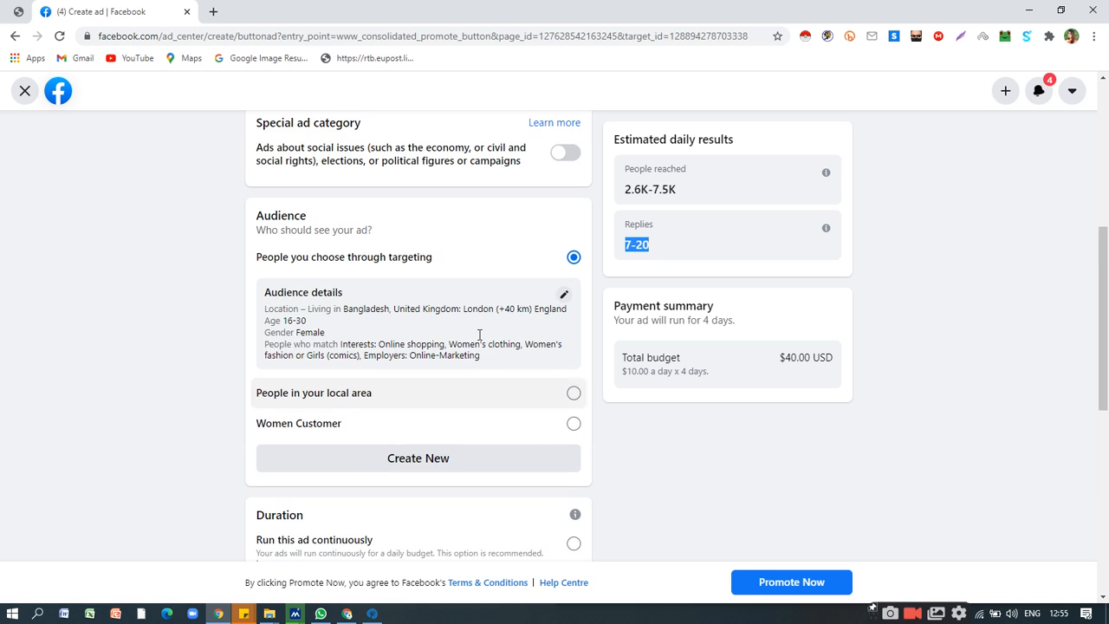
Remove London from the audience's locations, save the audience and check the estimated daily replies.
click(563, 295)
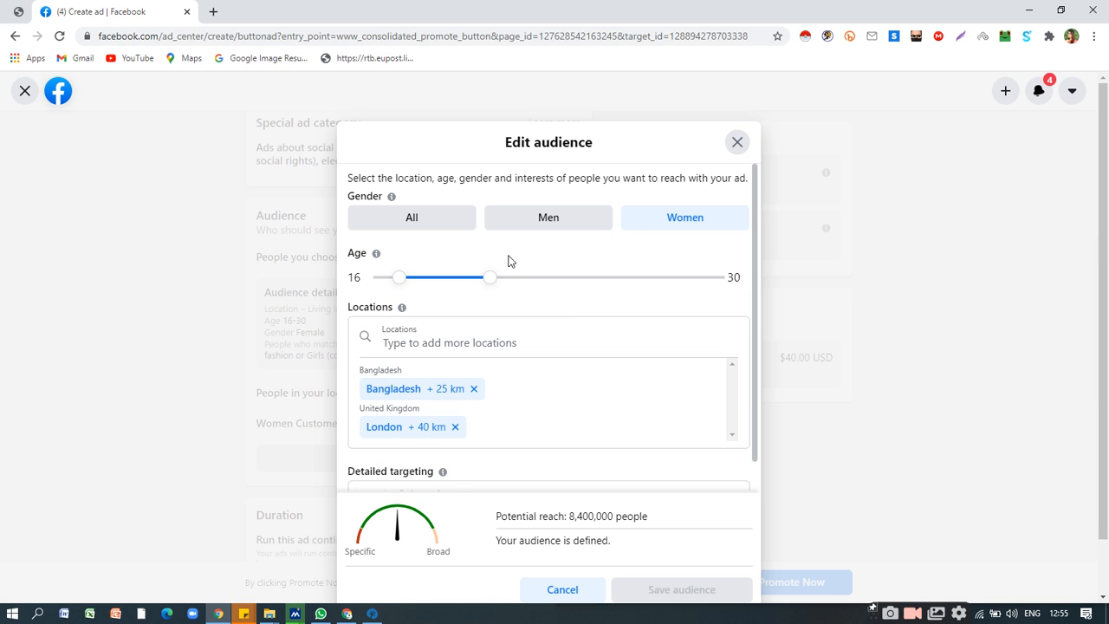
scroll(562, 307, down, 1)
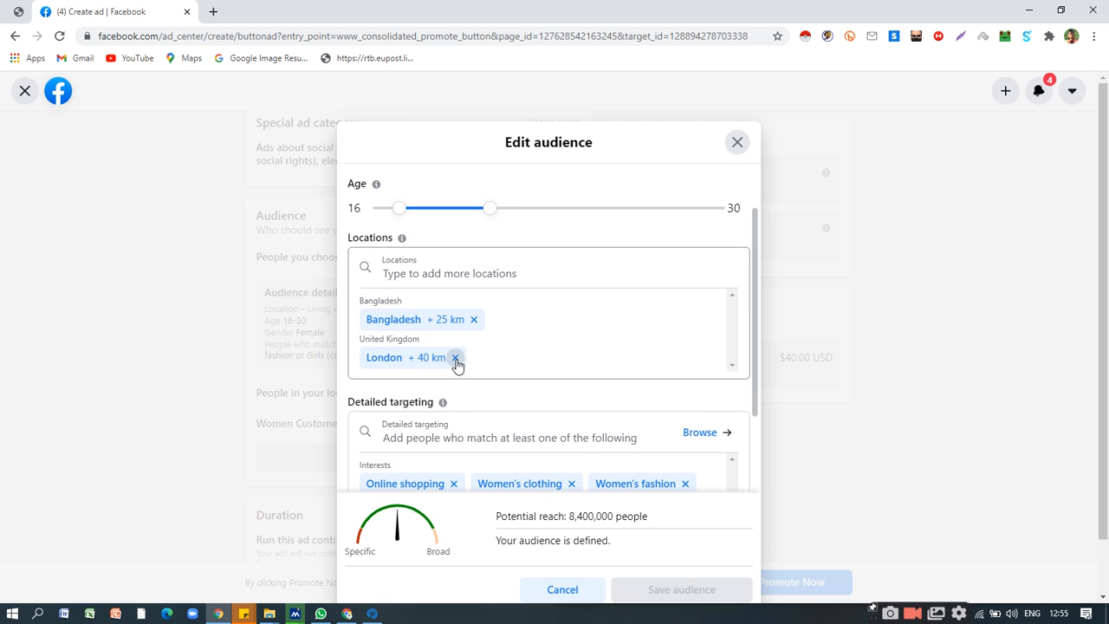
click(455, 358)
click(682, 590)
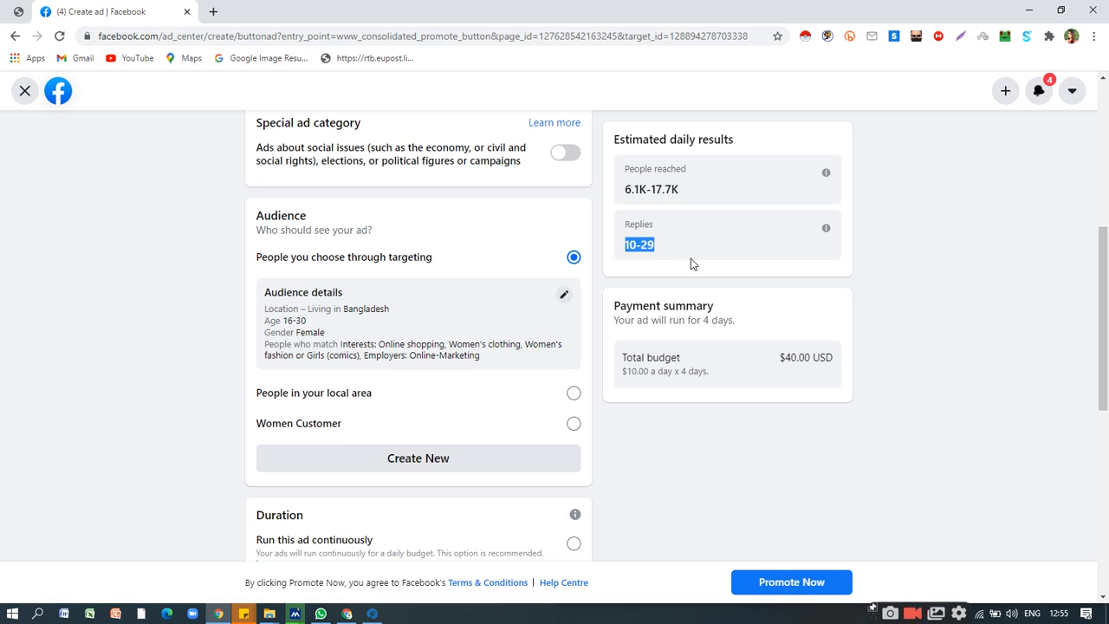
click(663, 245)
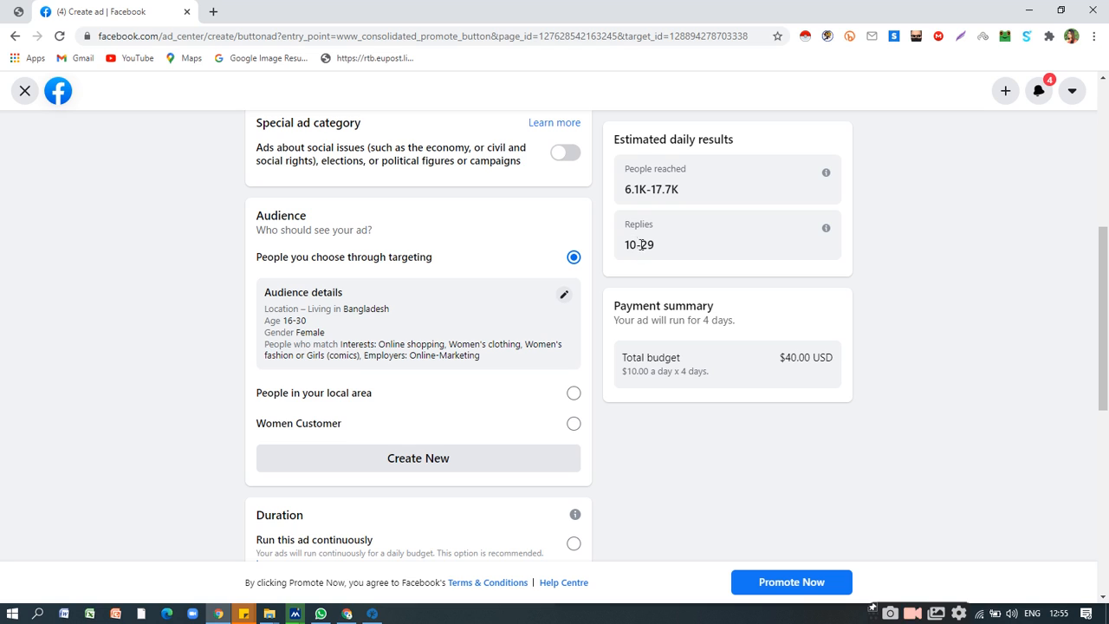
double_click(649, 245)
Reopen the audience editor to examine its detailed targeting and potential reach, and close it without making changes.
click(564, 298)
scroll(630, 360, down, 2)
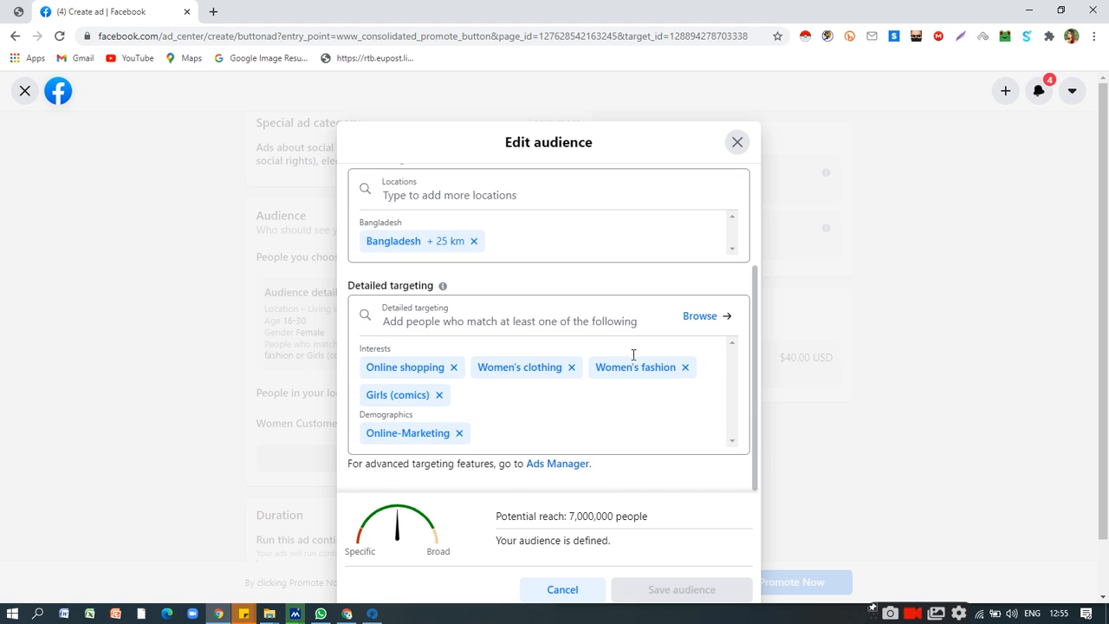
scroll(634, 353, up, 2)
scroll(633, 353, down, 2)
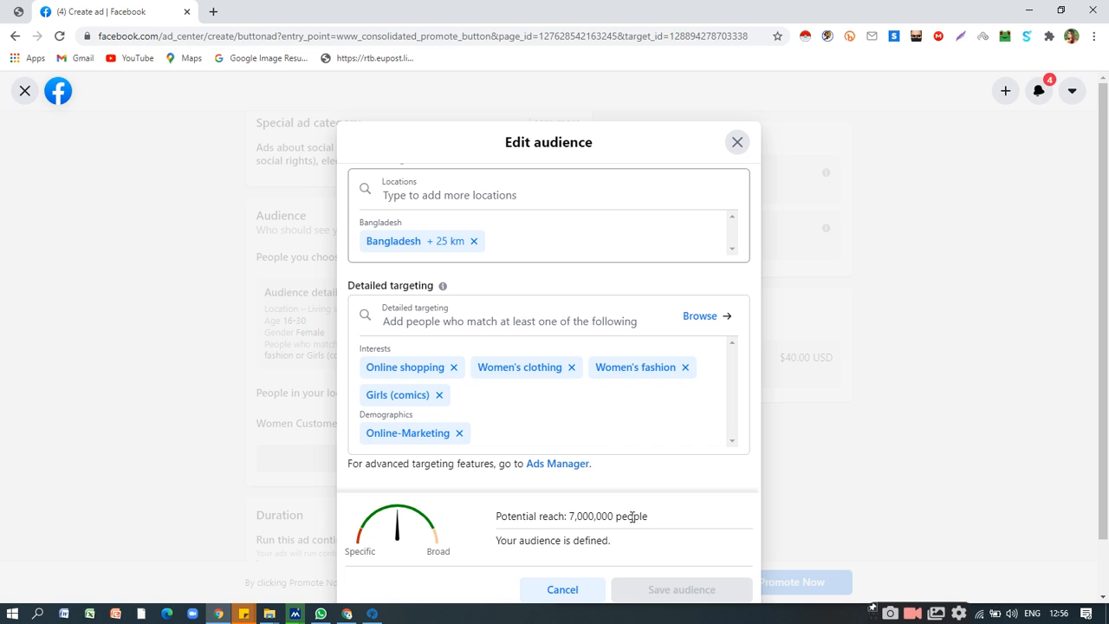
drag(567, 516, 663, 525)
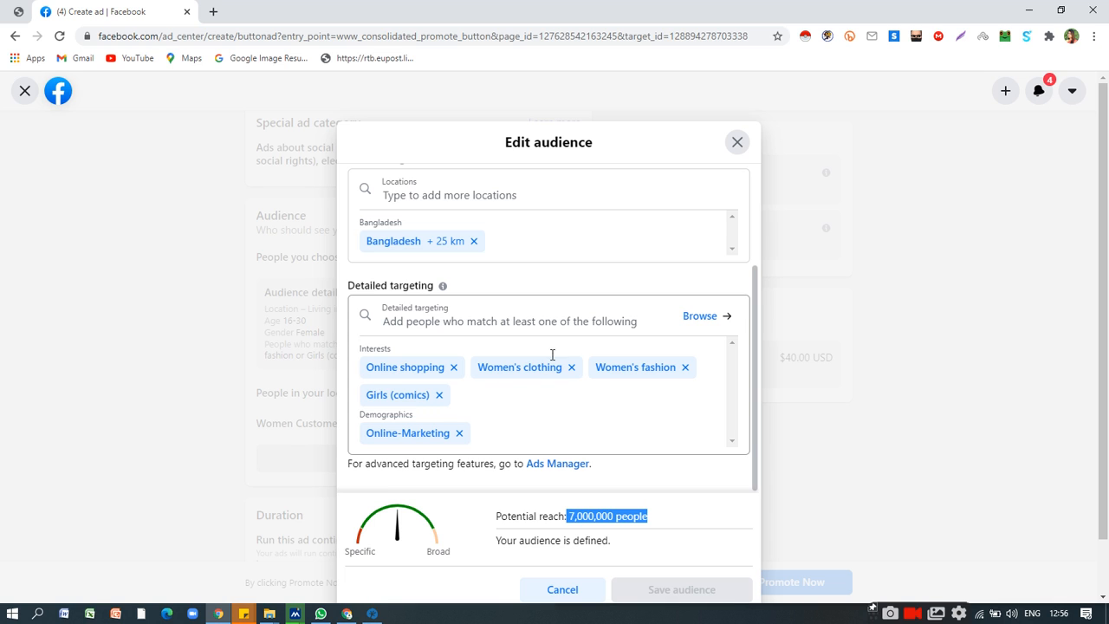
click(735, 142)
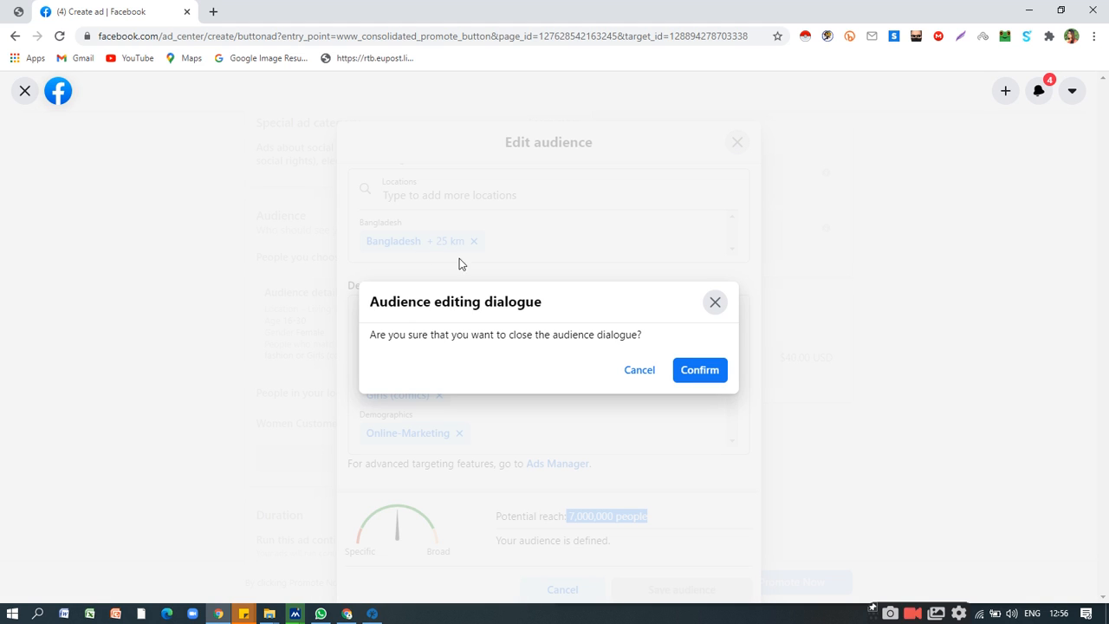
click(639, 370)
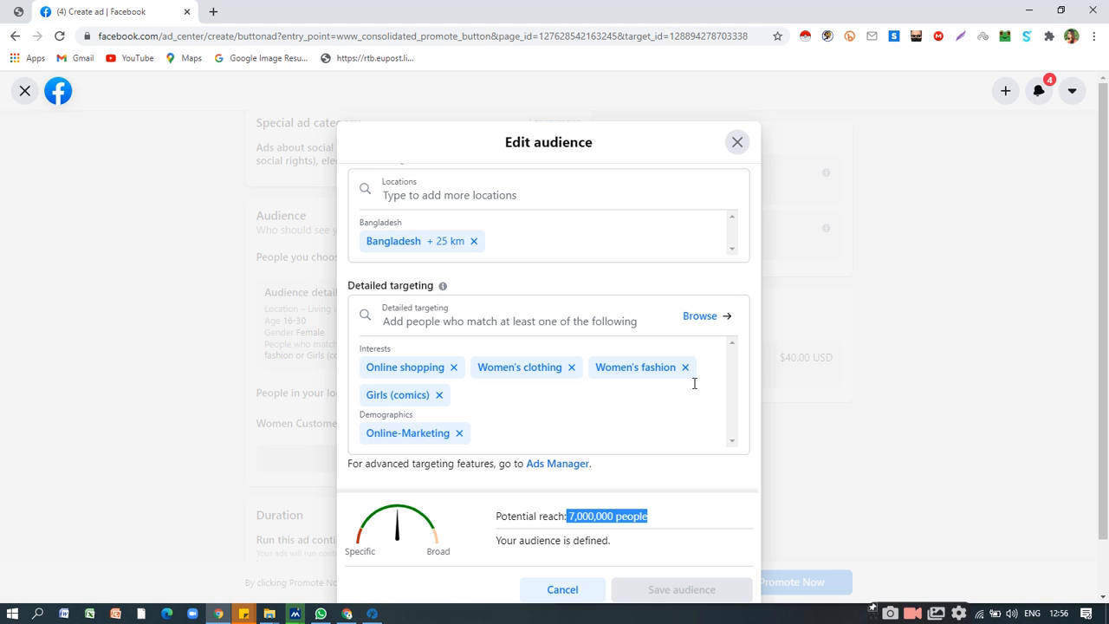
click(735, 143)
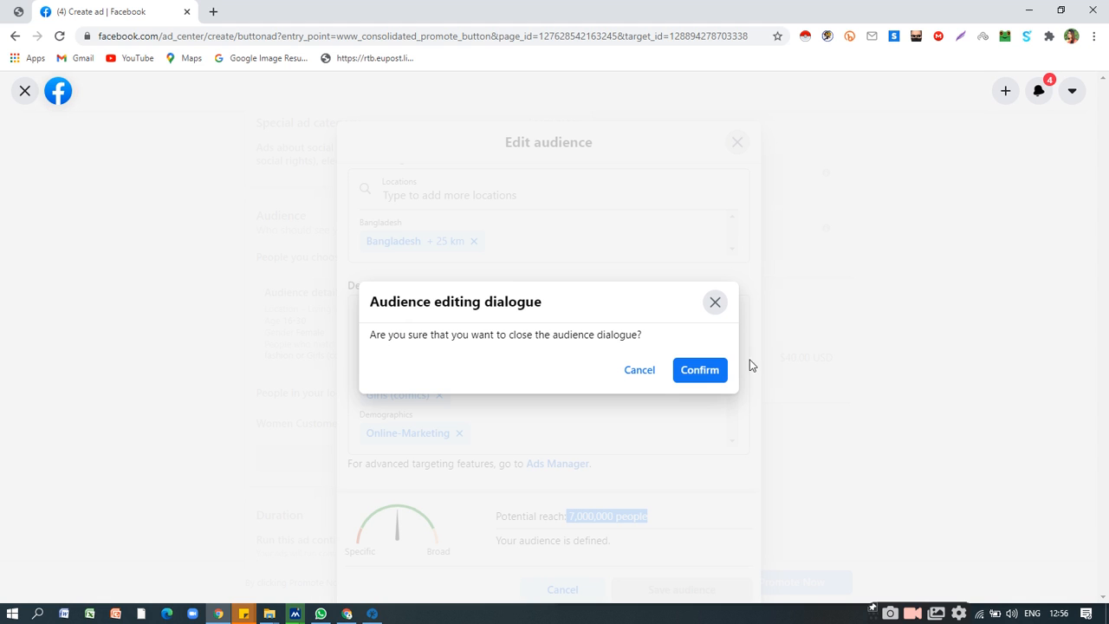
click(707, 371)
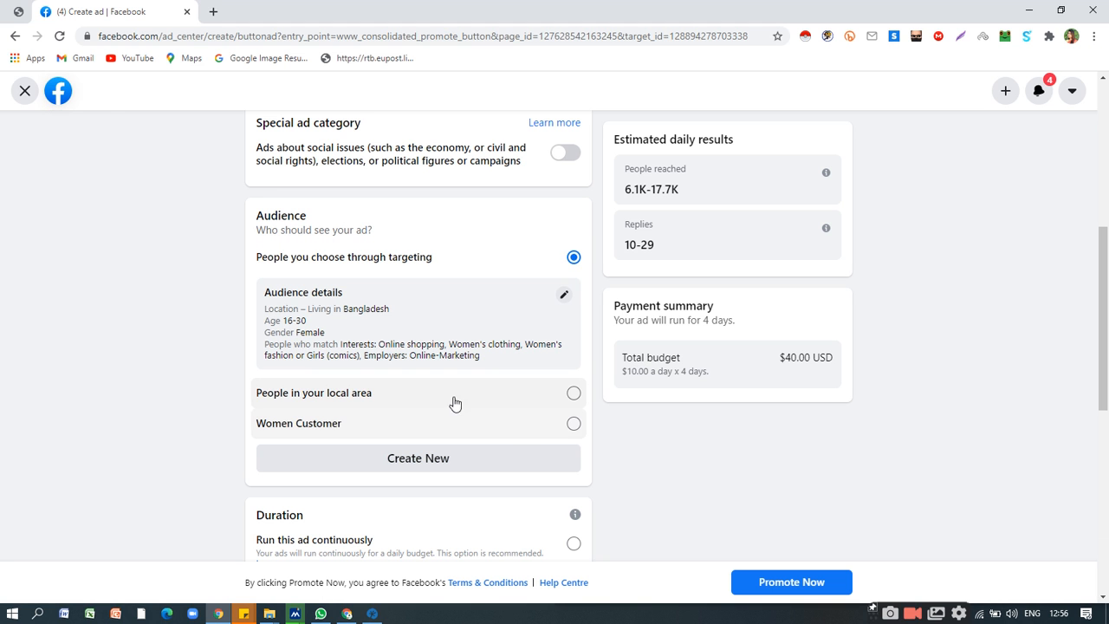
scroll(455, 338, down, 3)
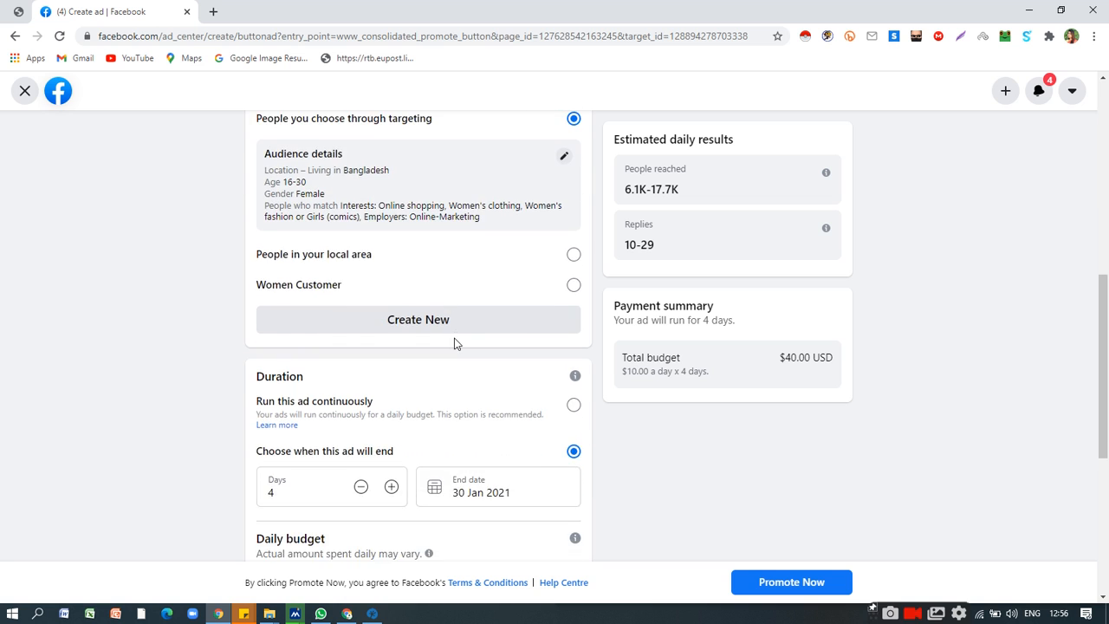
Look over the ad's duration, daily budget, placements and payment method sections, along with the estimated results and payment summary.
scroll(441, 346, down, 1)
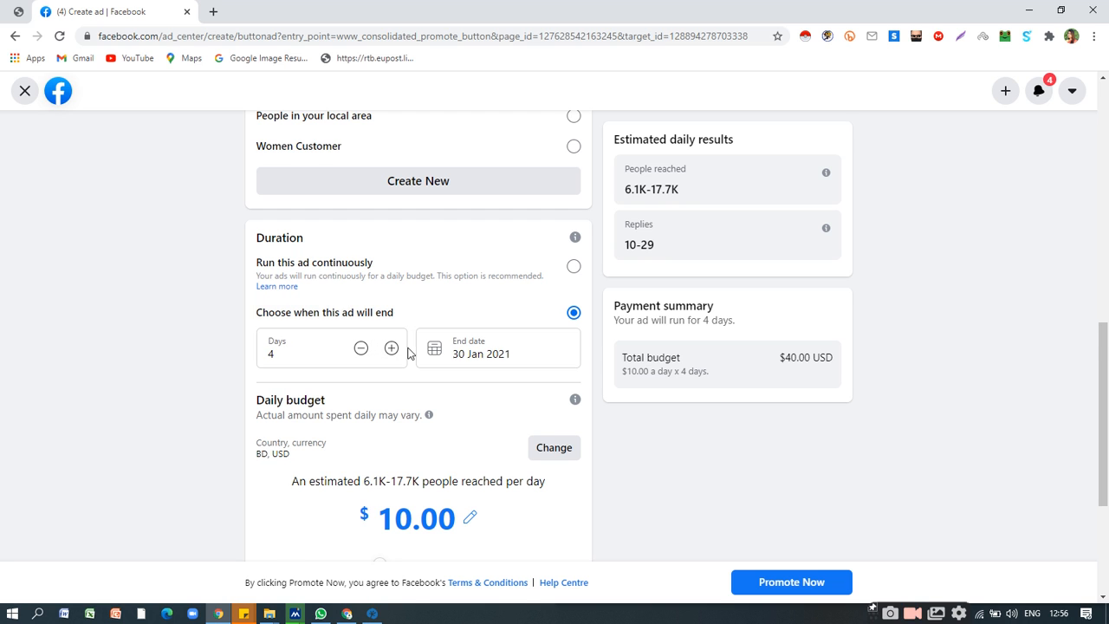
scroll(407, 350, down, 1)
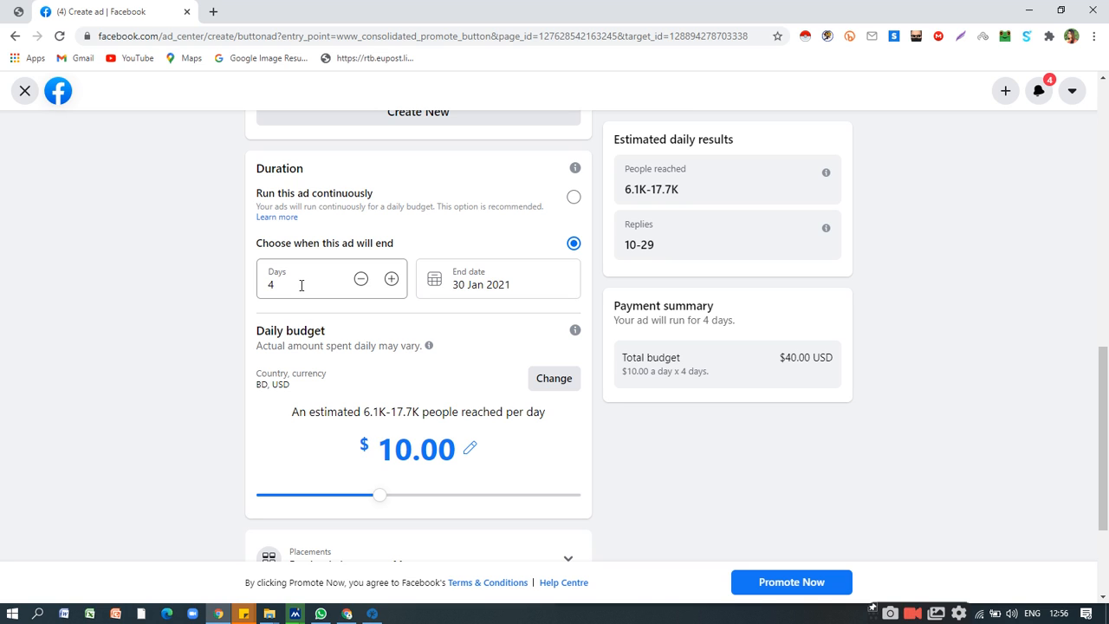
click(299, 289)
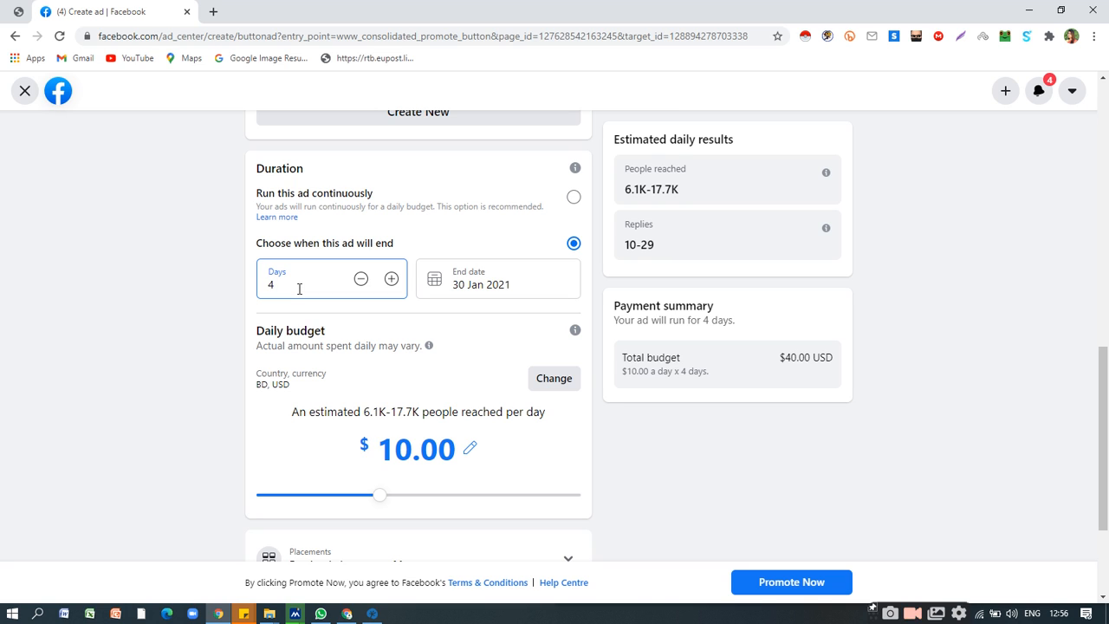
scroll(335, 327, down, 1)
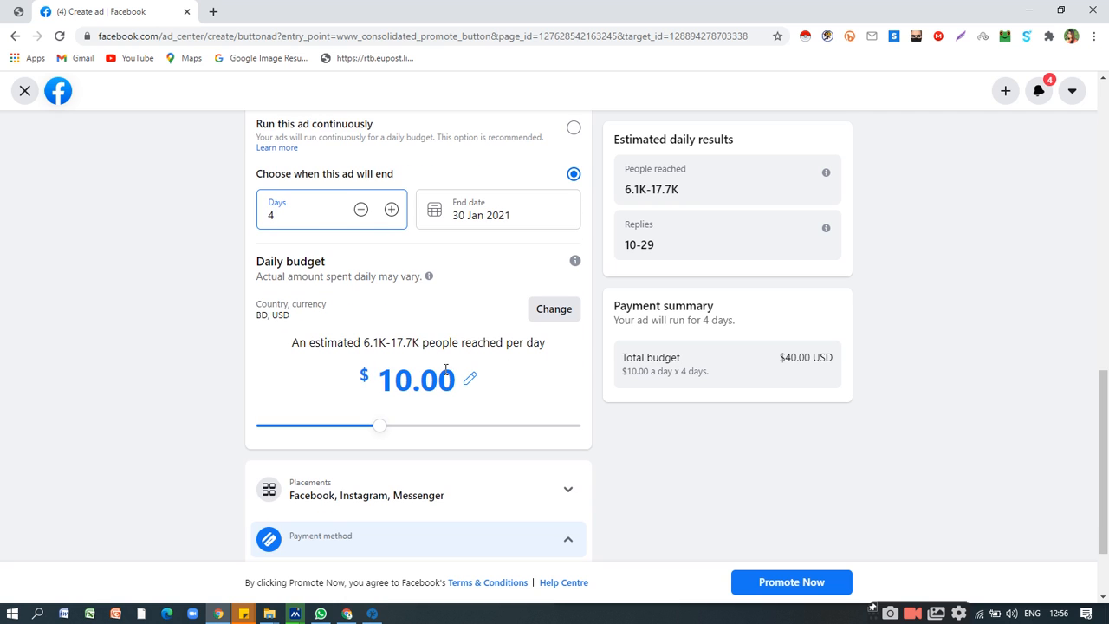
scroll(459, 372, down, 1)
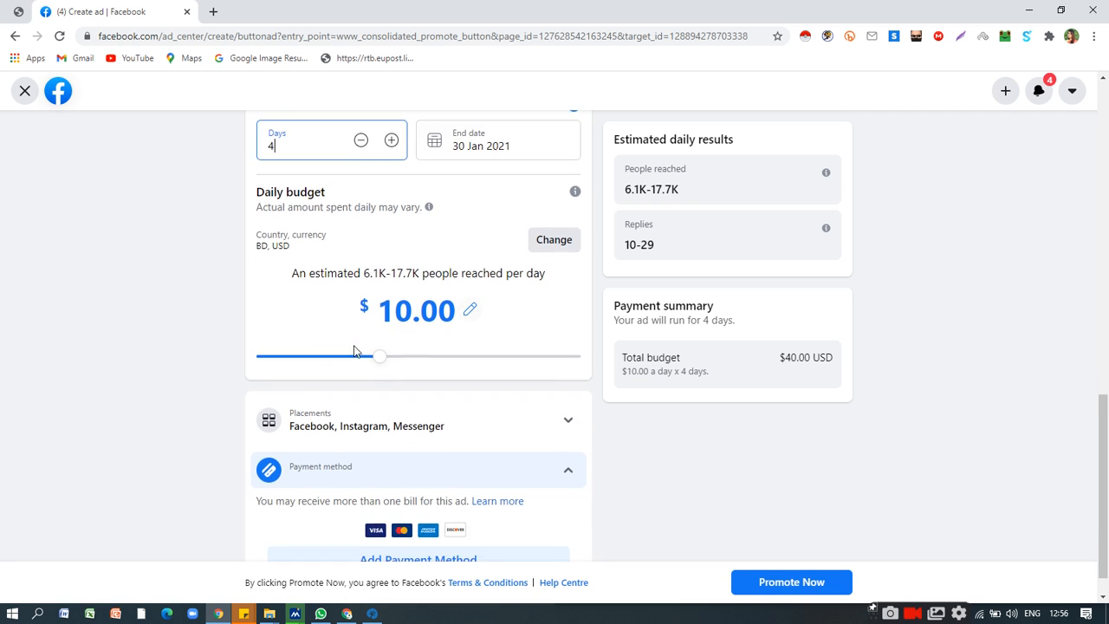
scroll(520, 396, down, 1)
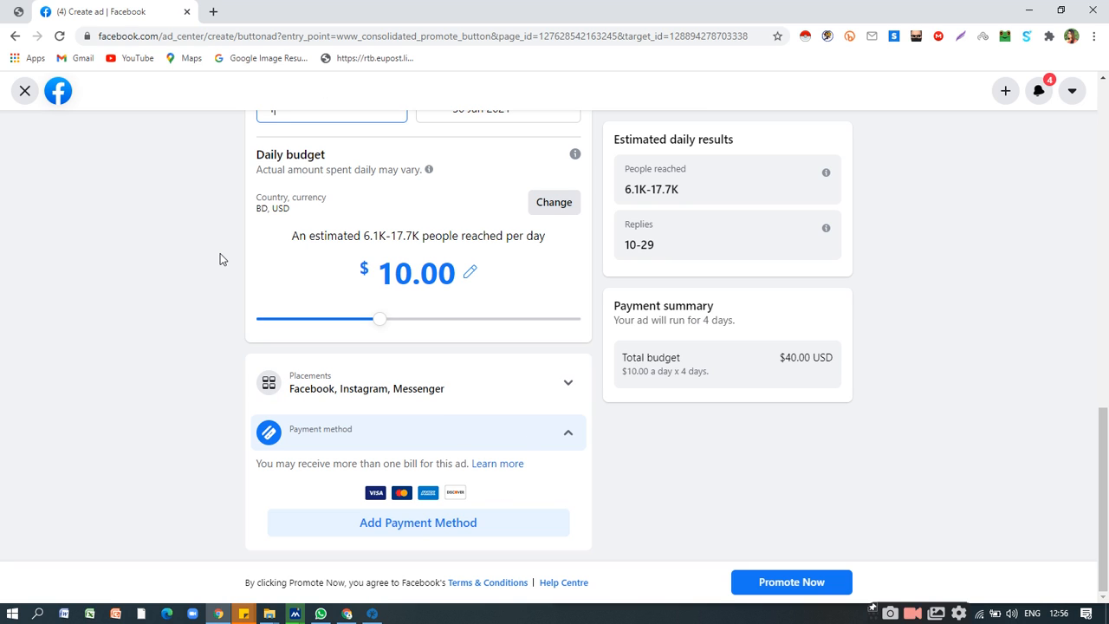
scroll(220, 254, up, 6)
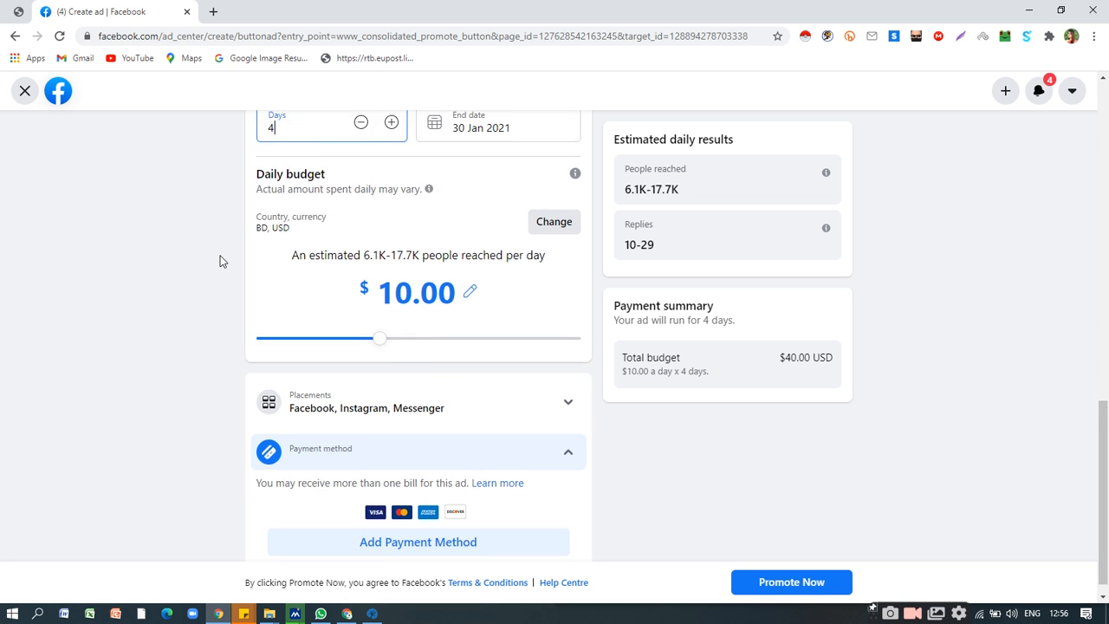
scroll(220, 261, up, 2)
scroll(220, 261, down, 8)
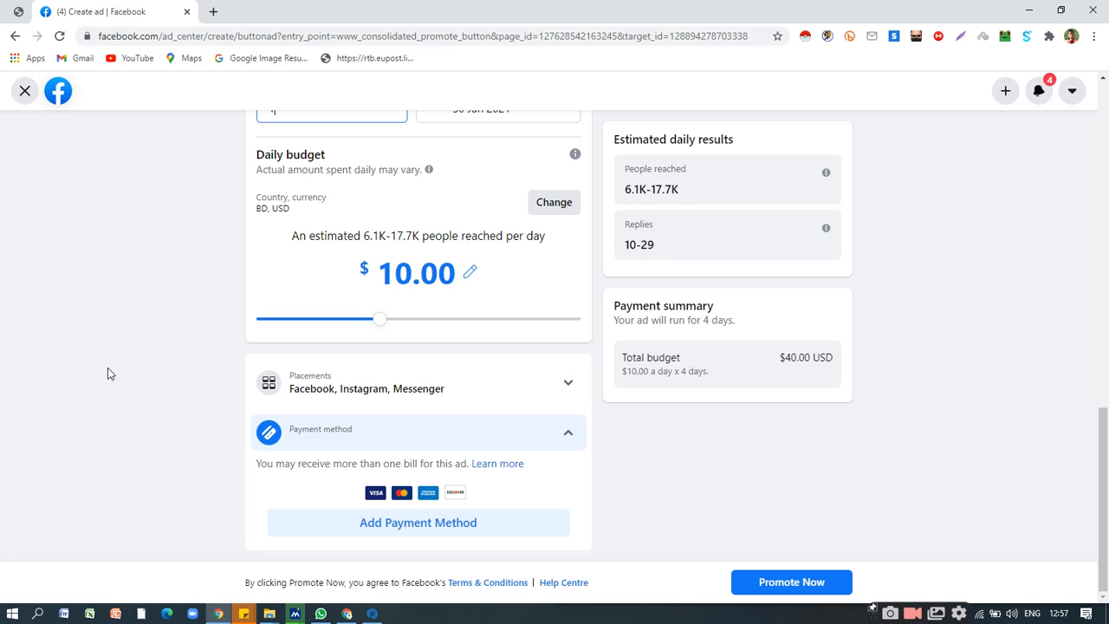
Start adding a payment method with PayPal to view its login window, and close that window without logging in.
click(427, 530)
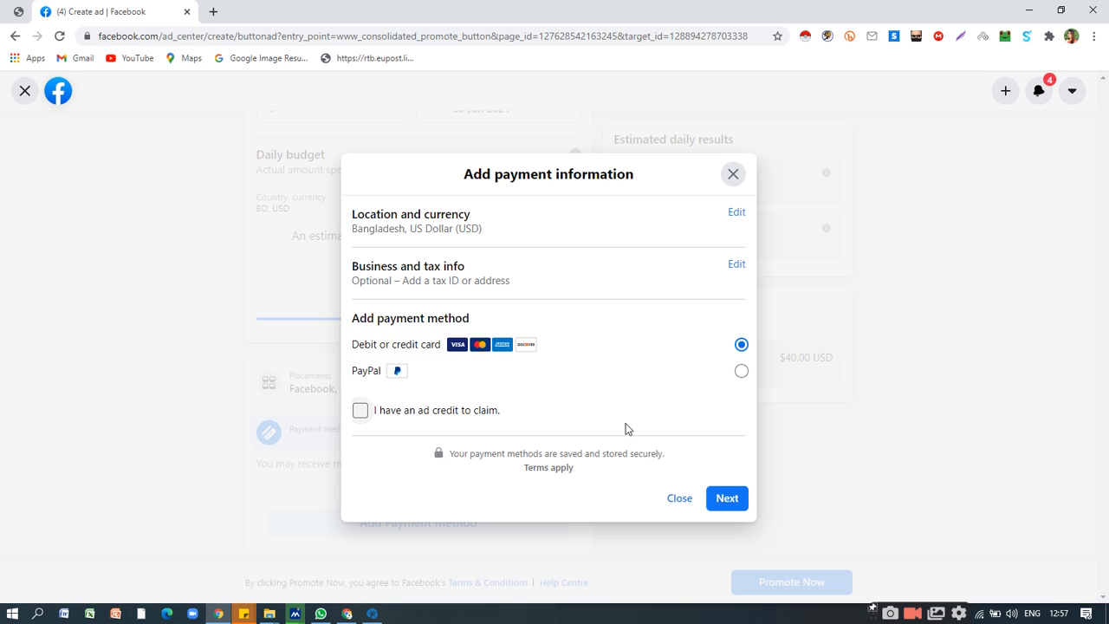
click(594, 385)
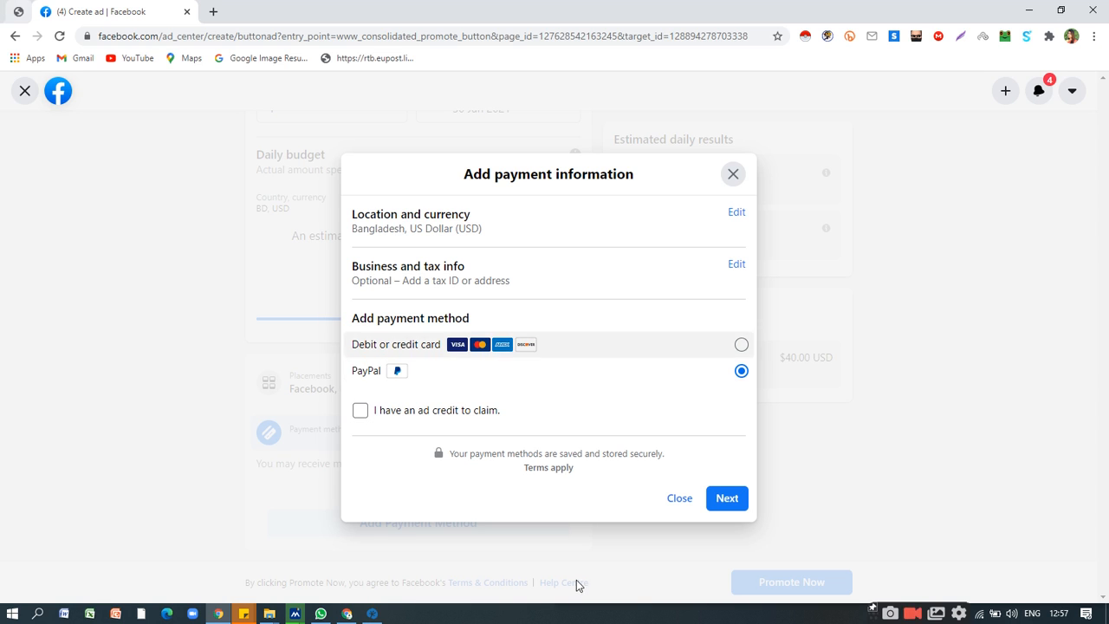
click(729, 502)
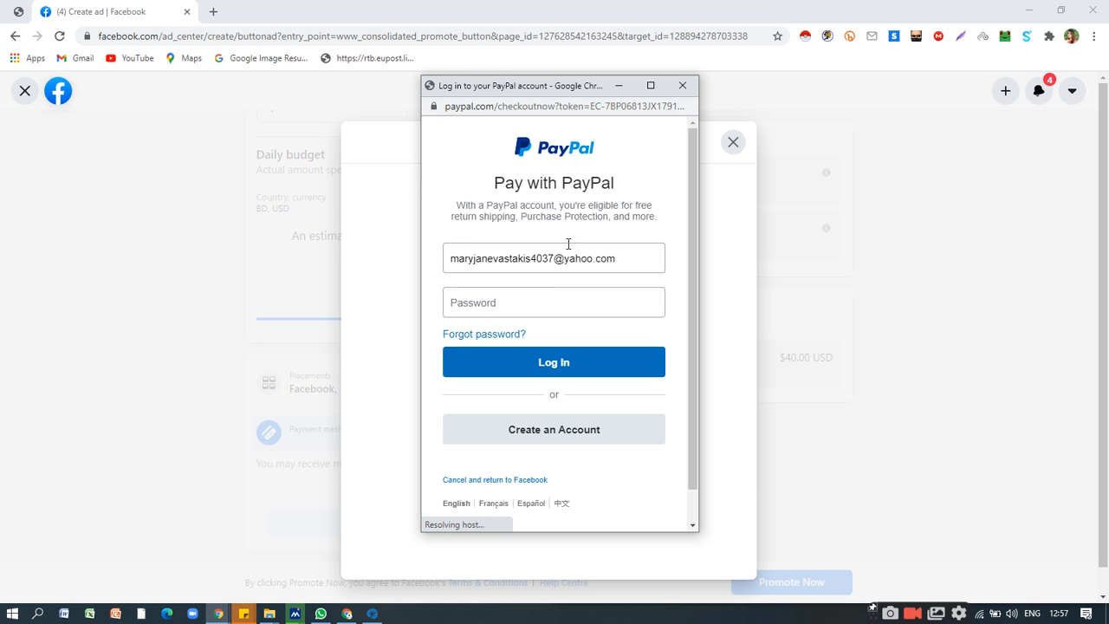
click(523, 310)
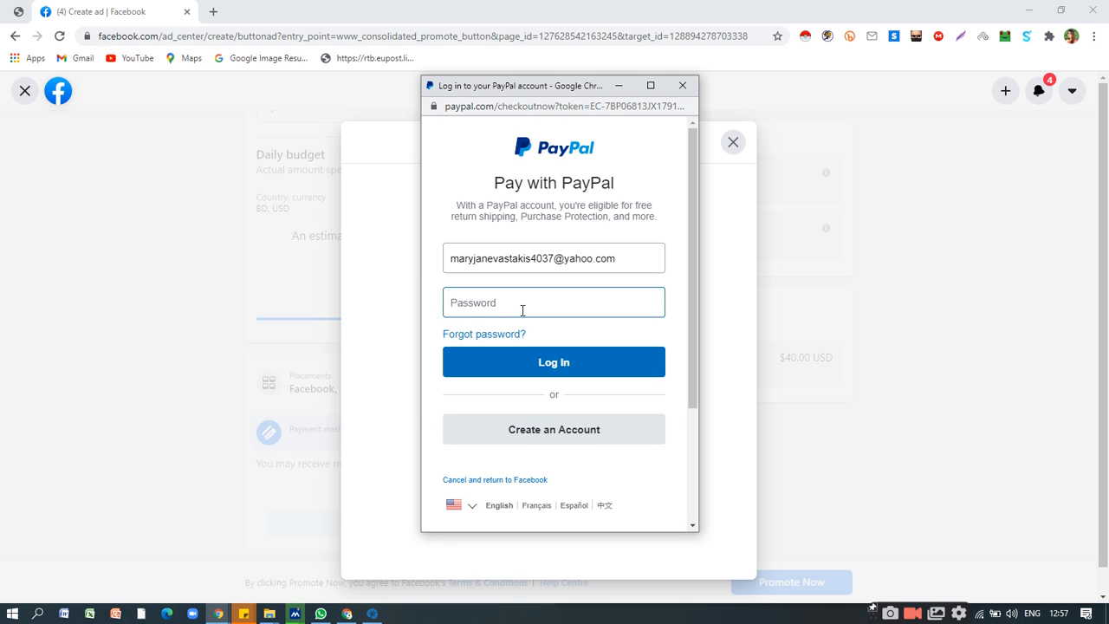
click(681, 85)
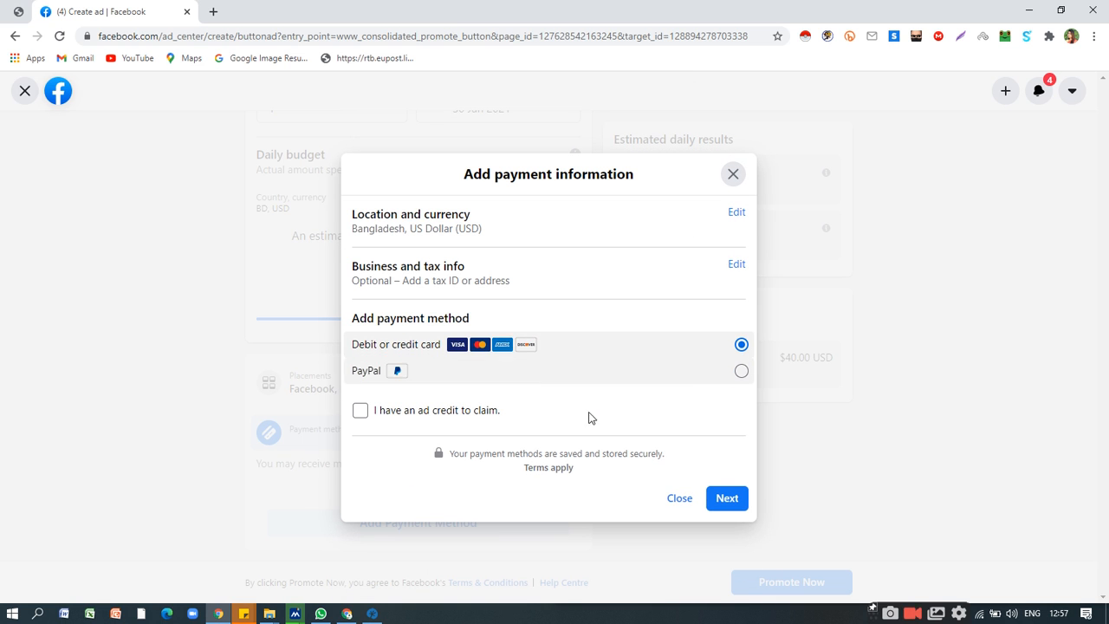
Continue with debit or credit card to examine the name, card number, expiry and CVV fields, and close the form without entering anything.
click(726, 499)
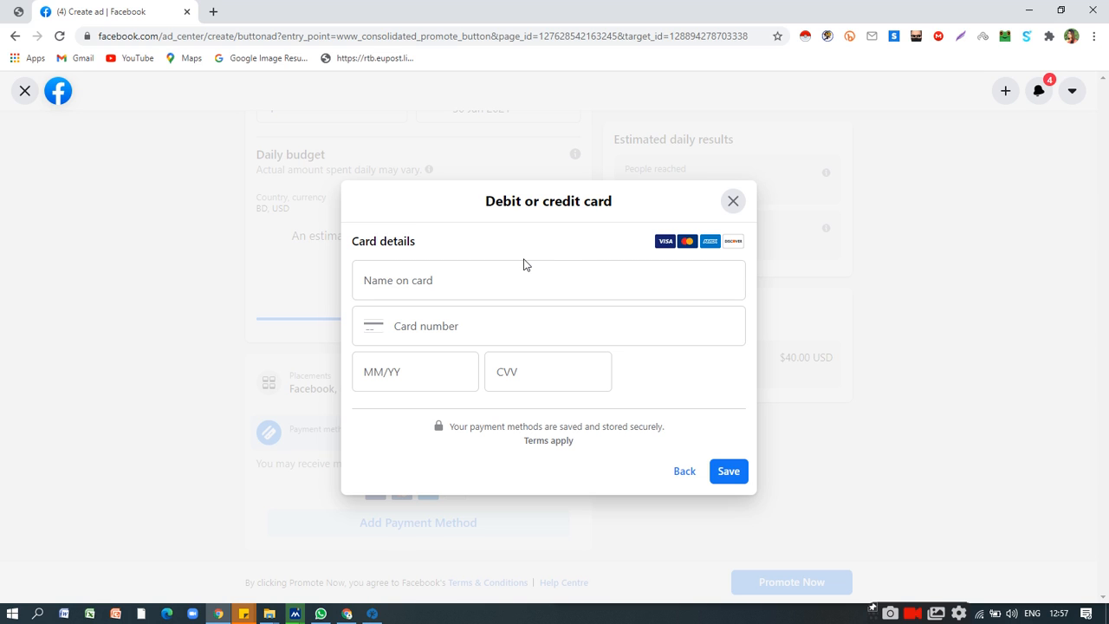
click(477, 279)
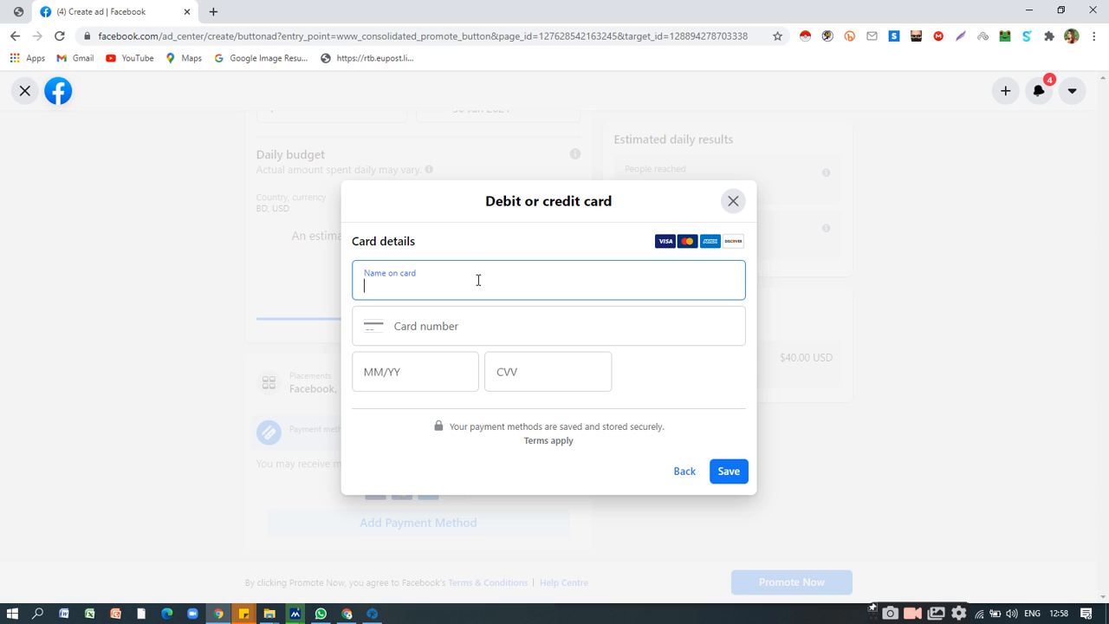
click(471, 325)
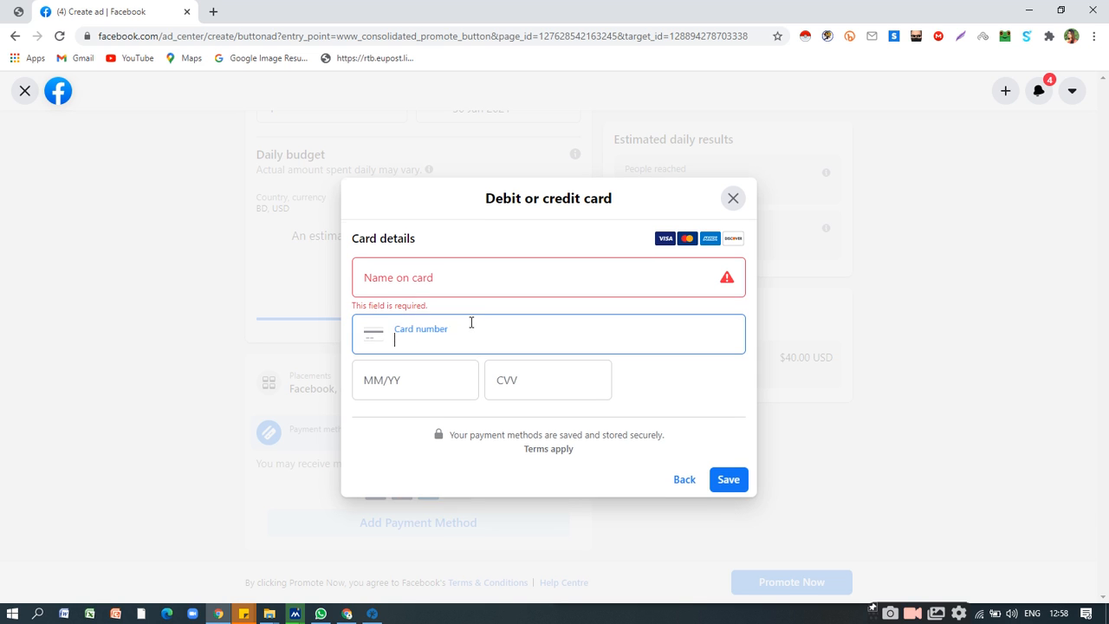
click(433, 376)
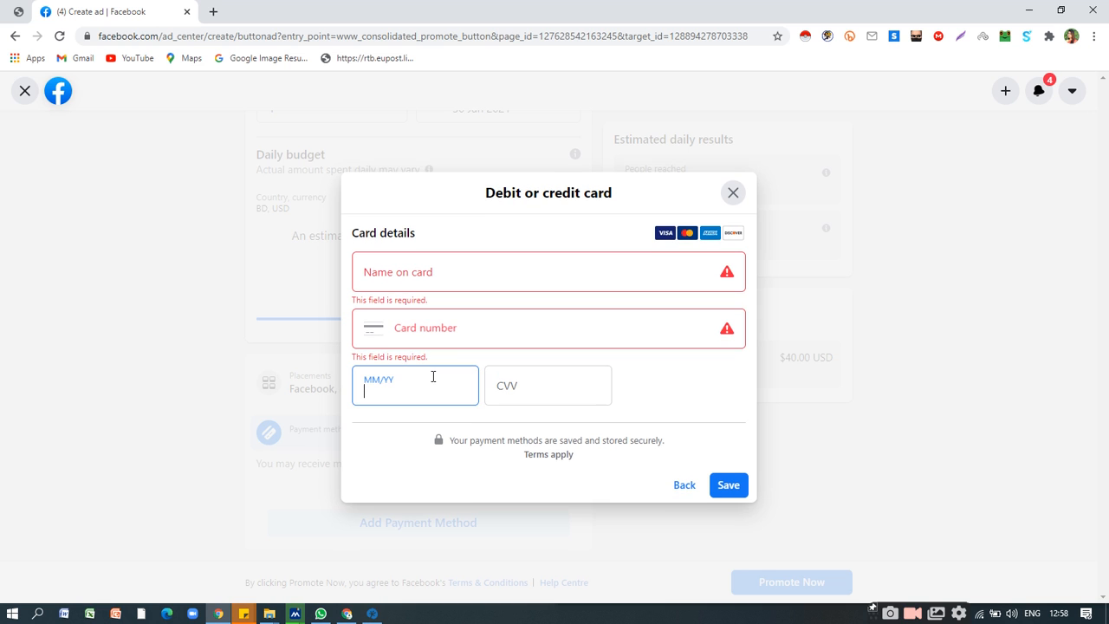
click(525, 381)
click(445, 268)
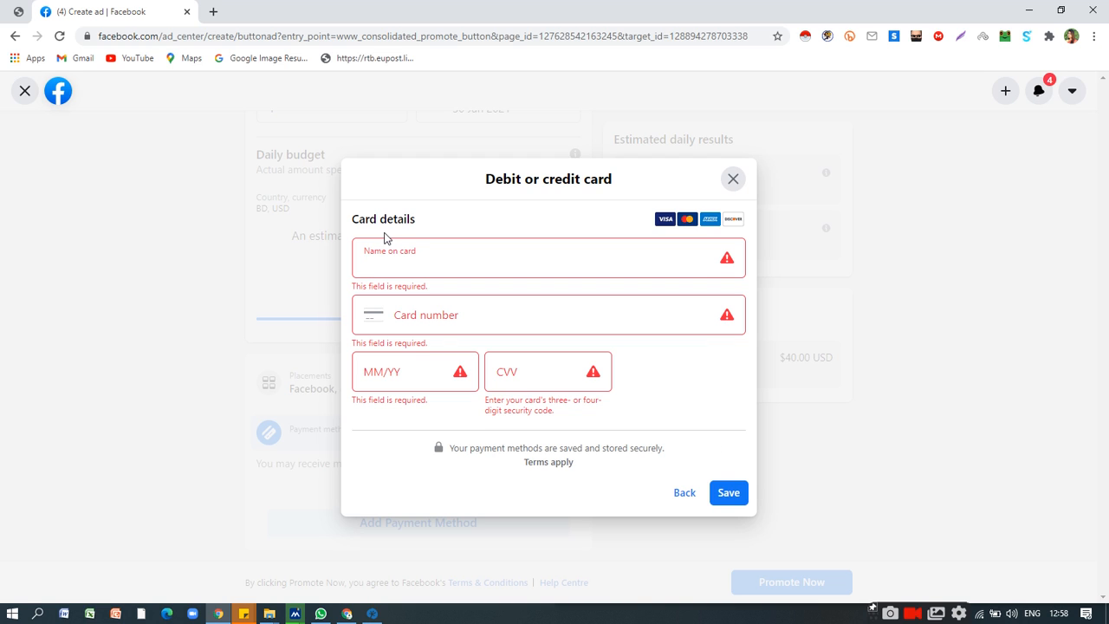
click(733, 180)
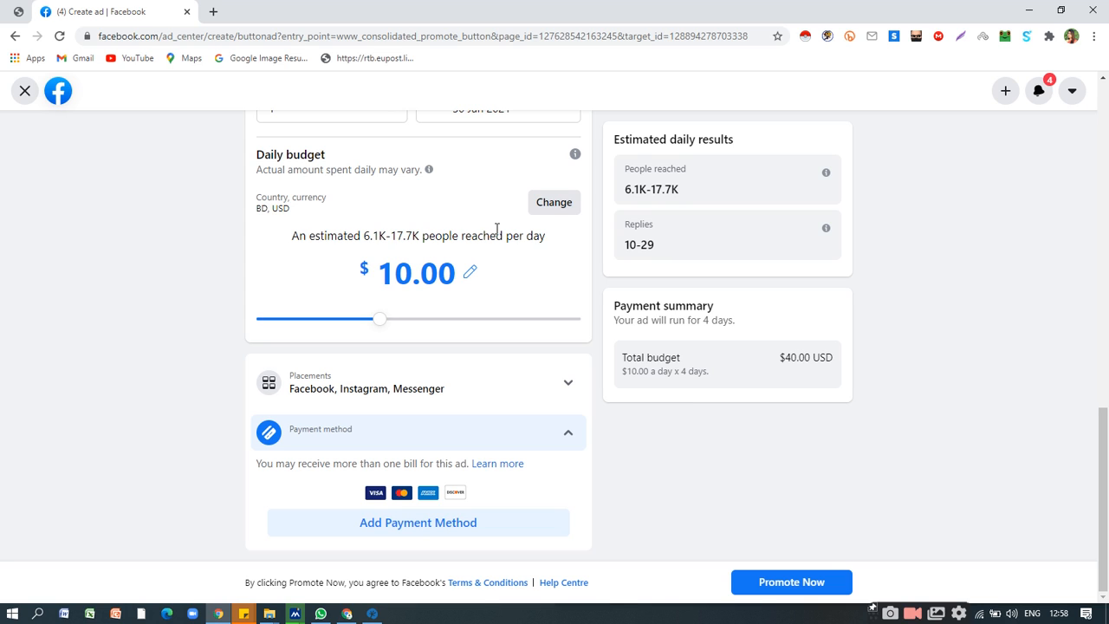
Leave the Get more messages ad and confirm discarding its changes.
scroll(512, 277, up, 2)
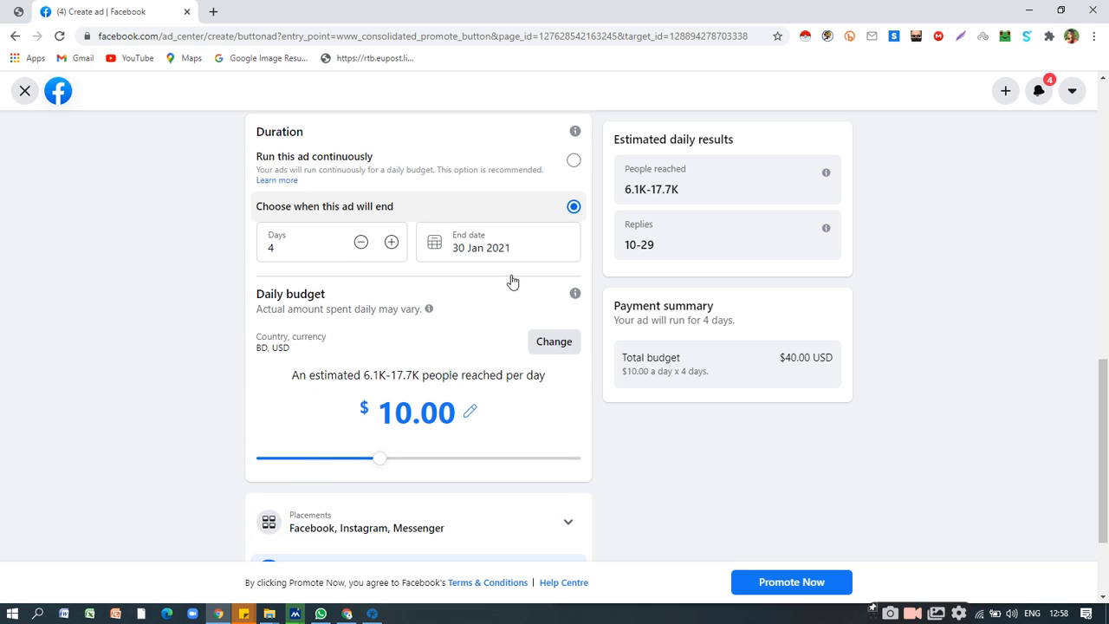
scroll(512, 281, down, 2)
scroll(510, 294, up, 10)
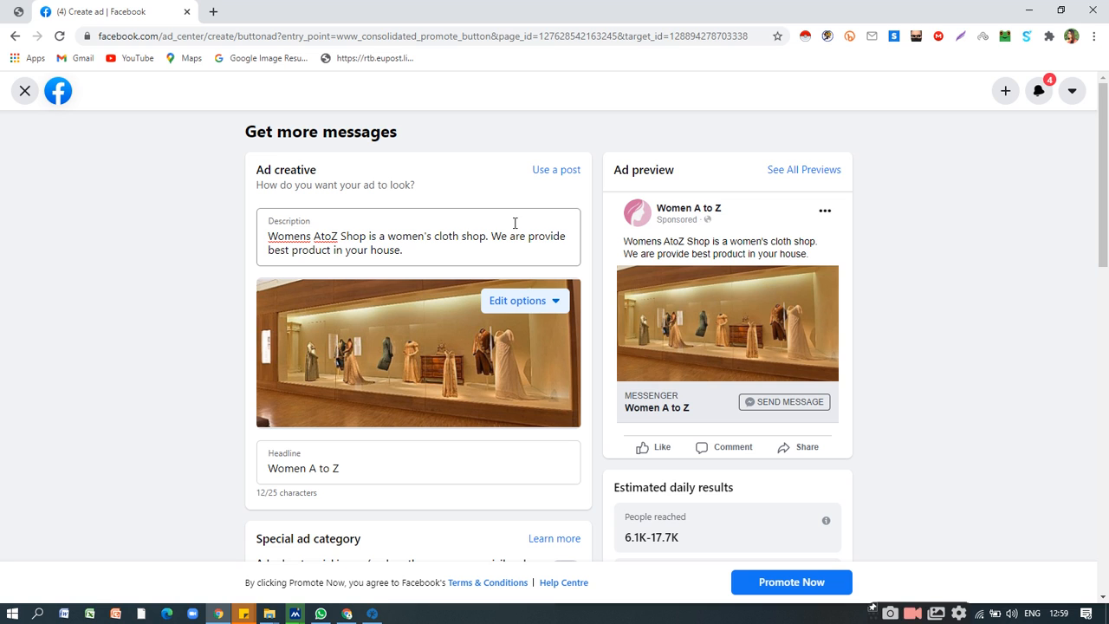
click(23, 91)
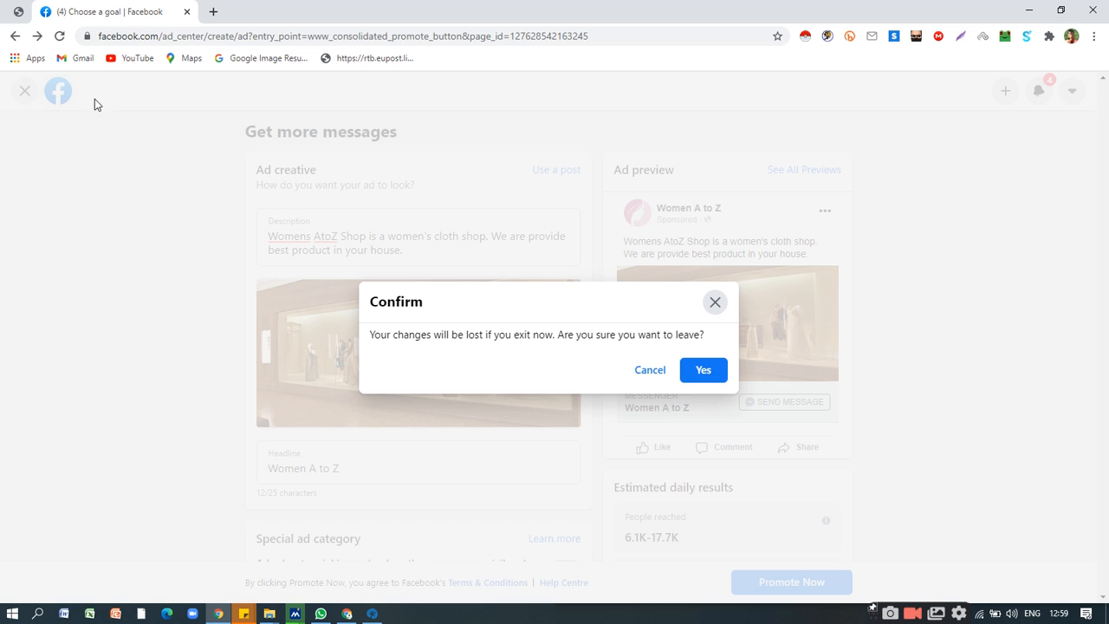
click(700, 373)
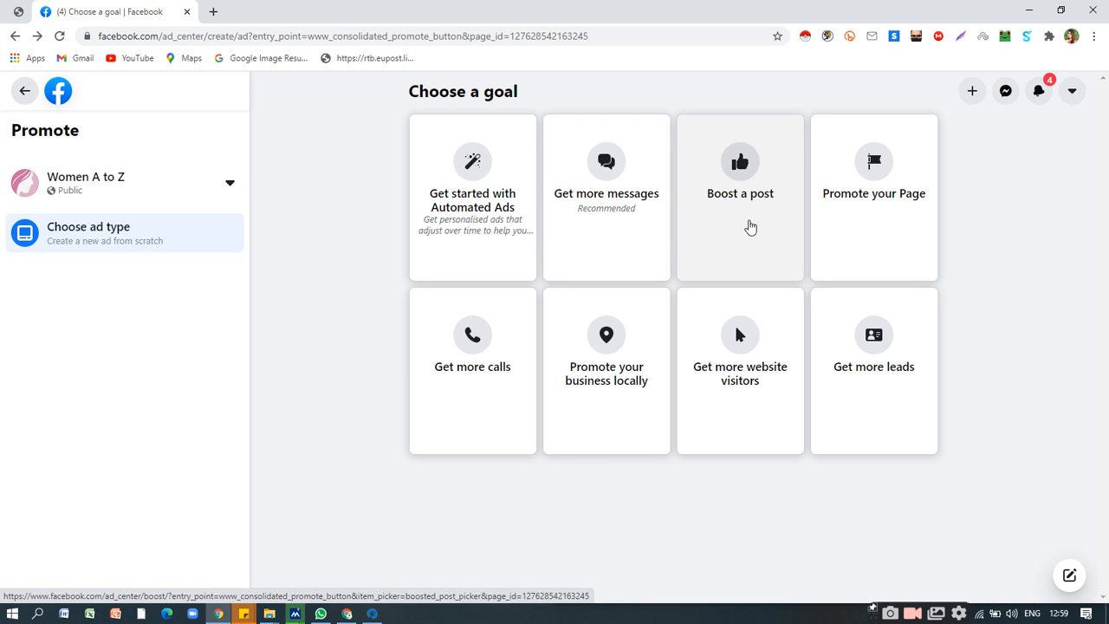
Choose the Boost a post goal and select the Jenny Yoo floral printed chiffon long dress post from 17 Aug 2020 for boosting.
click(741, 182)
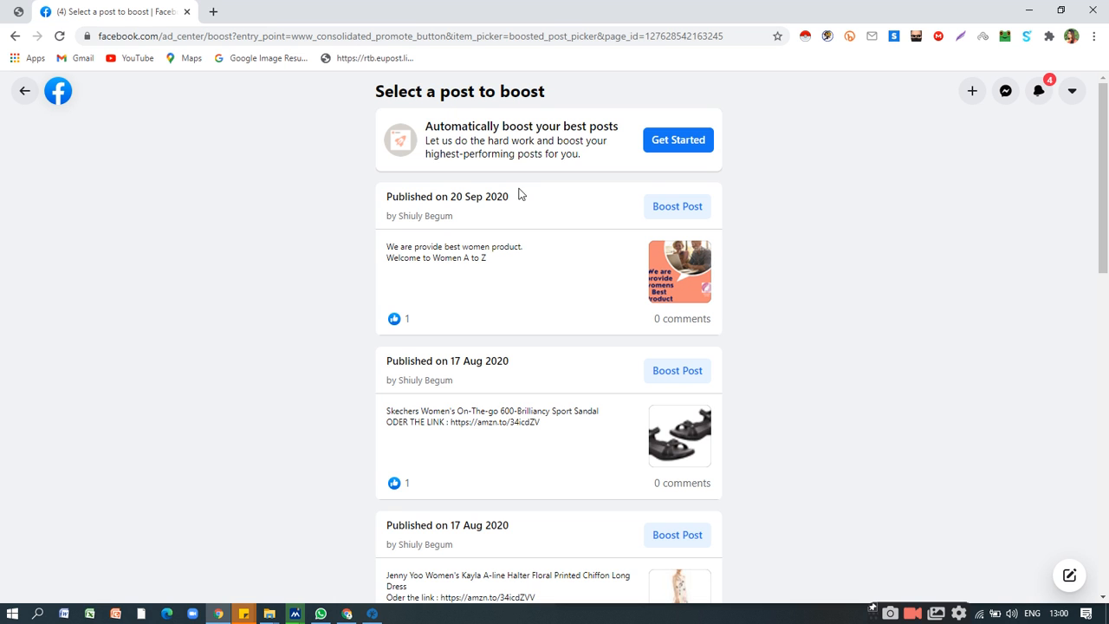
scroll(562, 243, down, 3)
scroll(653, 290, down, 1)
scroll(661, 289, up, 2)
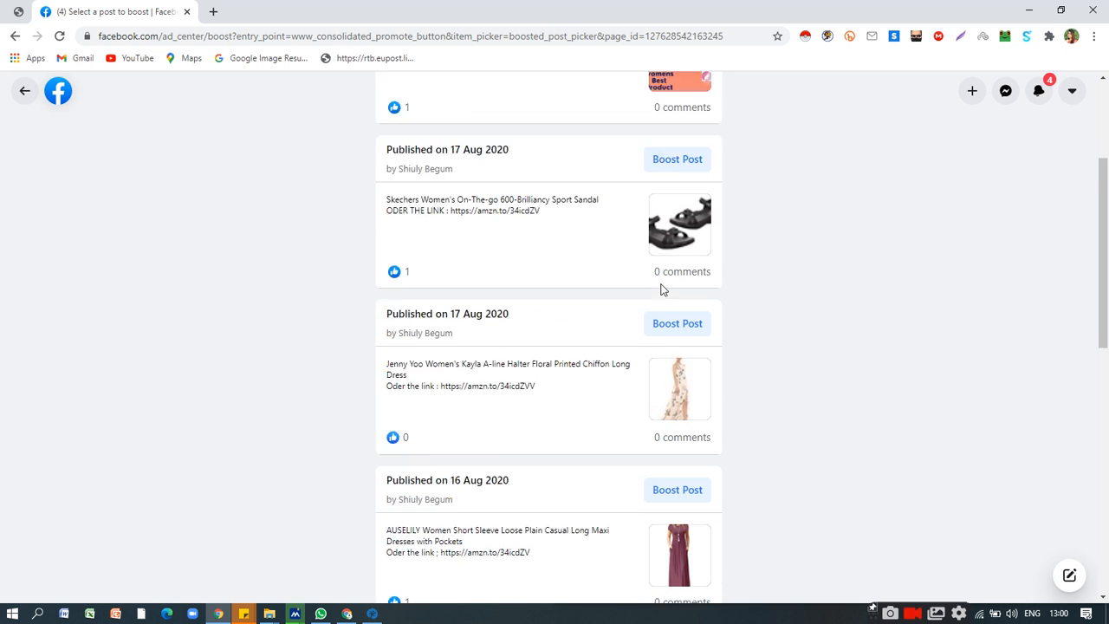
scroll(650, 243, up, 2)
scroll(650, 242, down, 5)
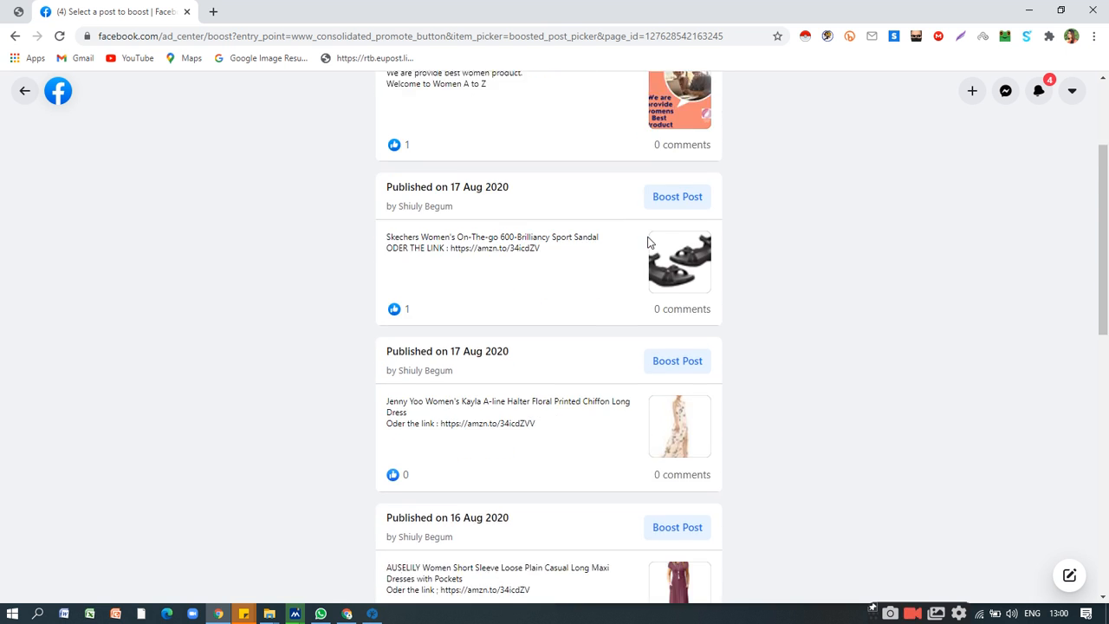
scroll(649, 242, down, 6)
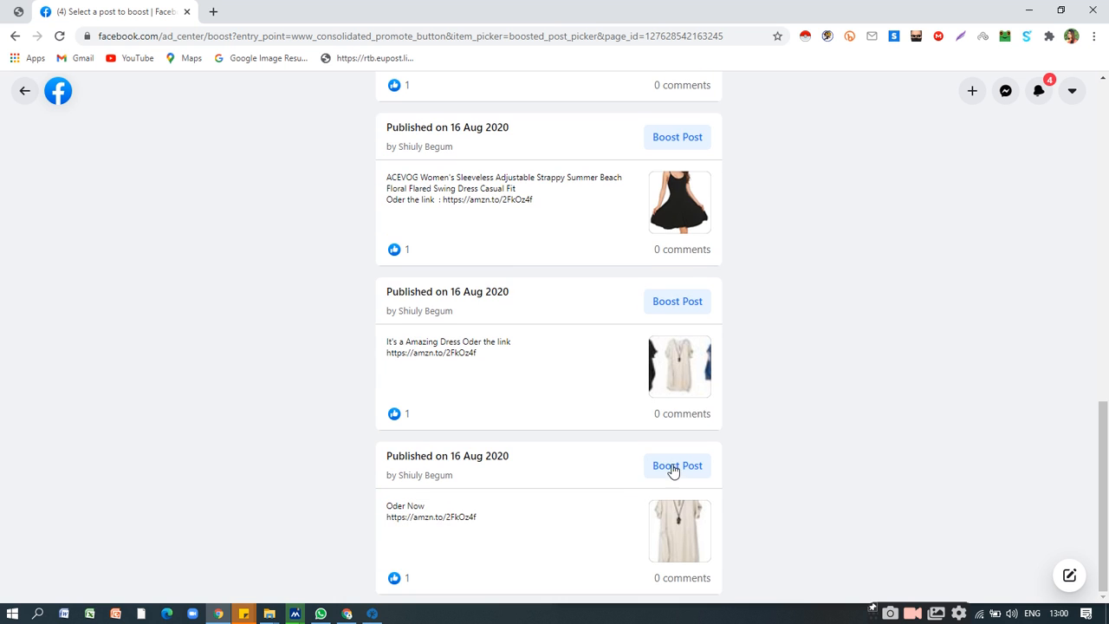
scroll(673, 450, up, 6)
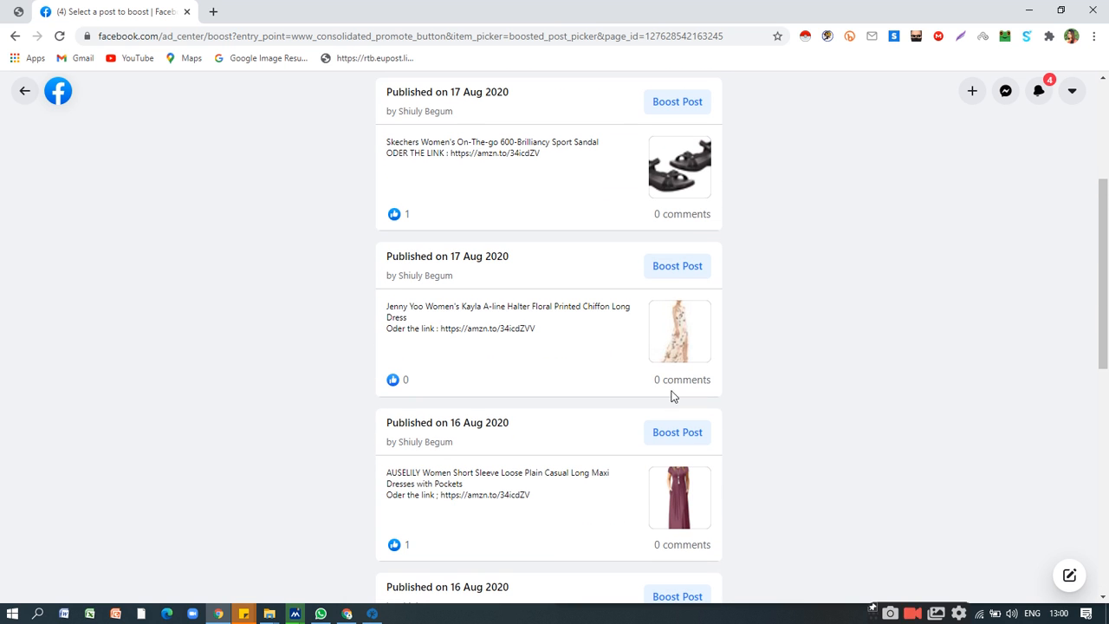
click(681, 270)
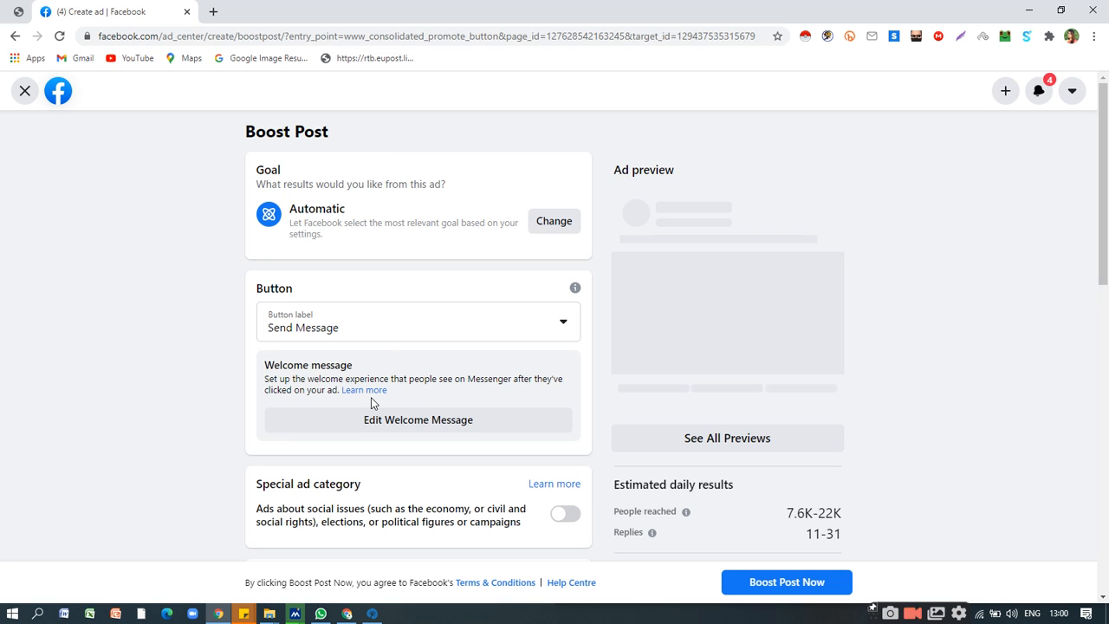
Examine the boosted post's goal, button, welcome message, special ad category and audience settings together with its ad preview.
scroll(428, 331, down, 1)
scroll(532, 348, down, 1)
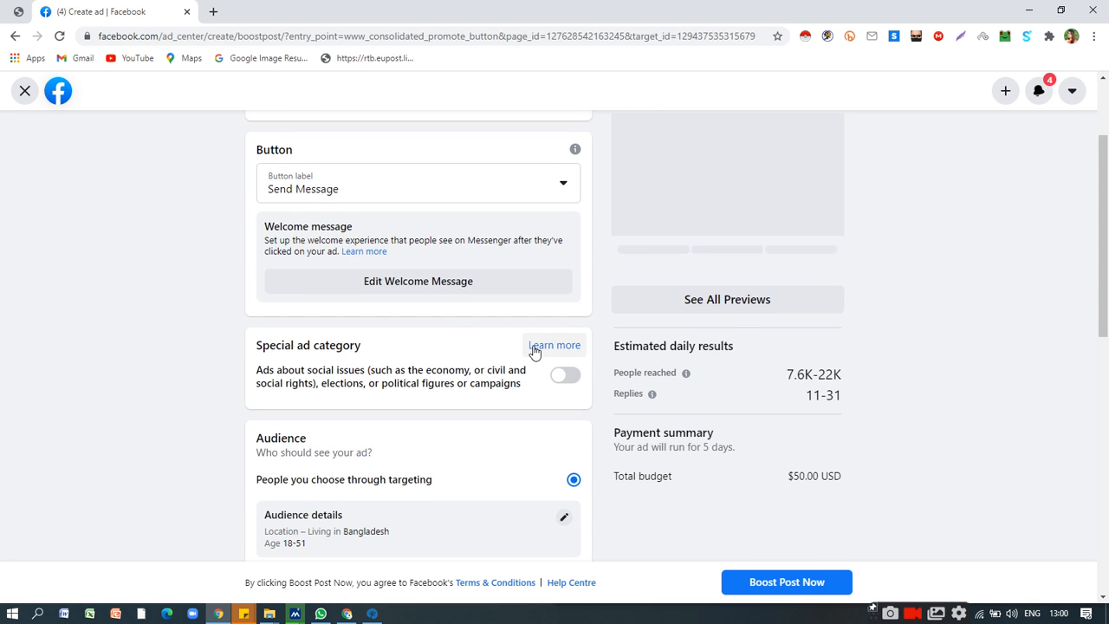
scroll(534, 346, up, 2)
scroll(534, 346, down, 1)
scroll(535, 346, up, 1)
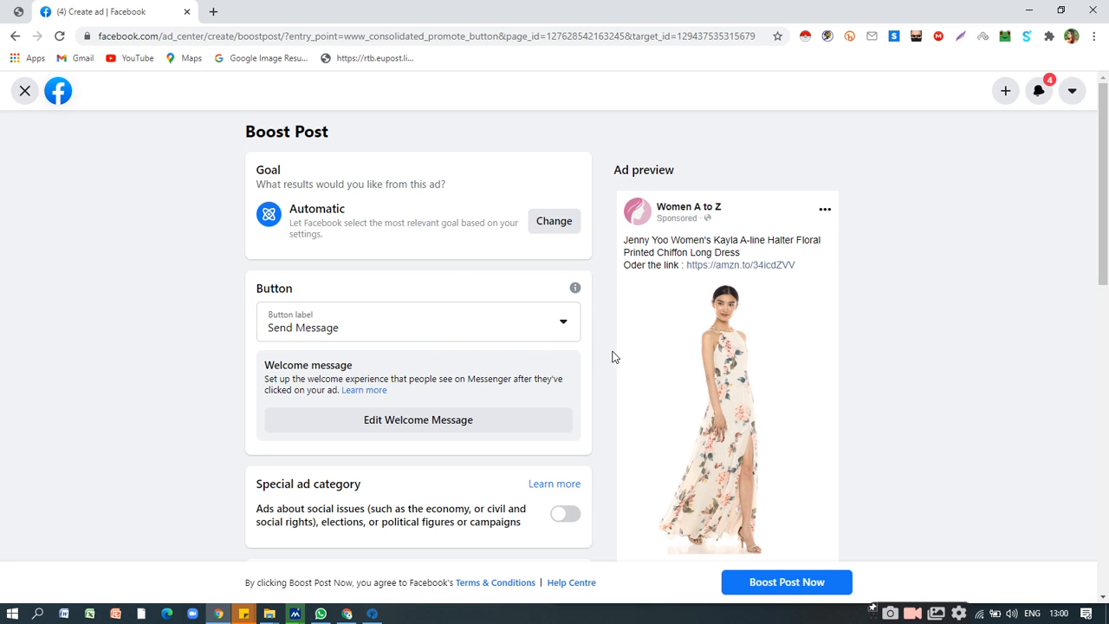
scroll(550, 344, down, 1)
scroll(549, 344, up, 1)
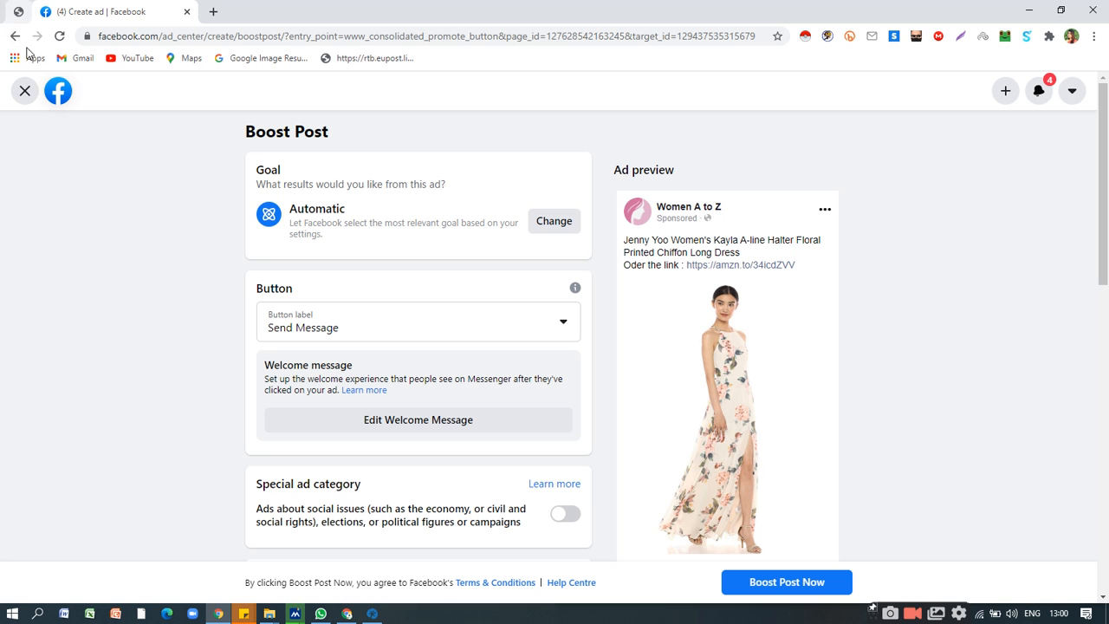
scroll(577, 318, down, 1)
scroll(577, 318, down, 1)
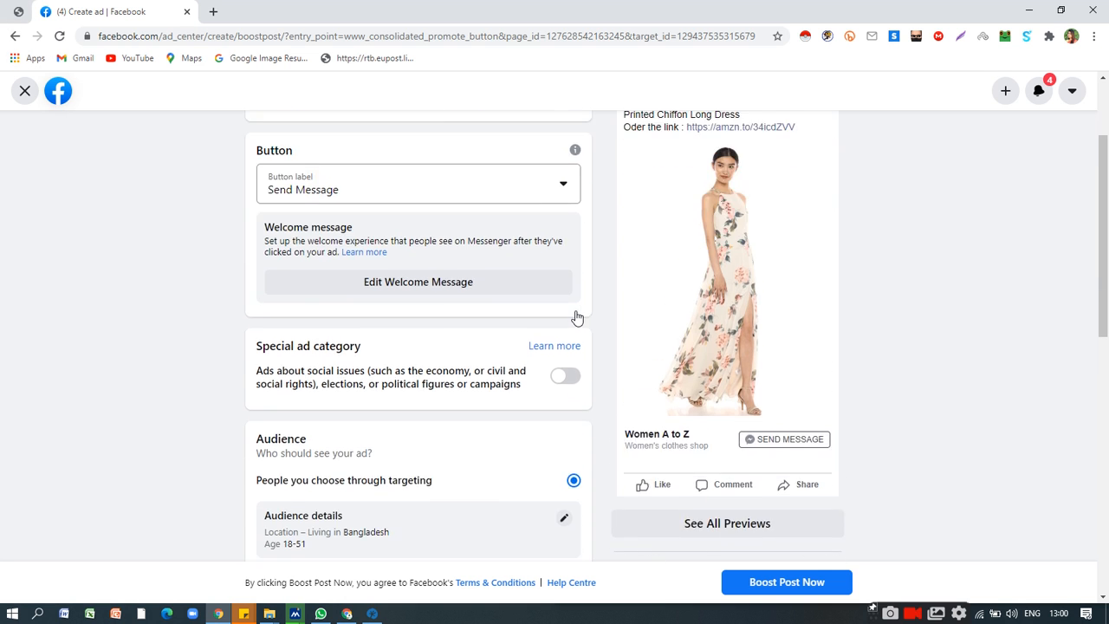
scroll(577, 318, up, 2)
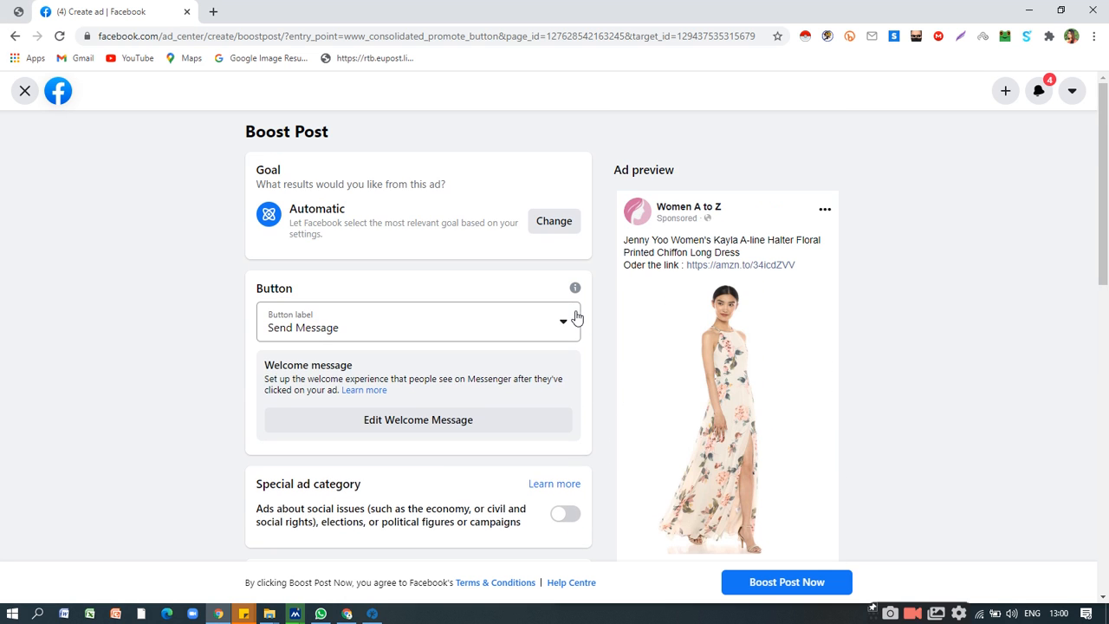
click(439, 340)
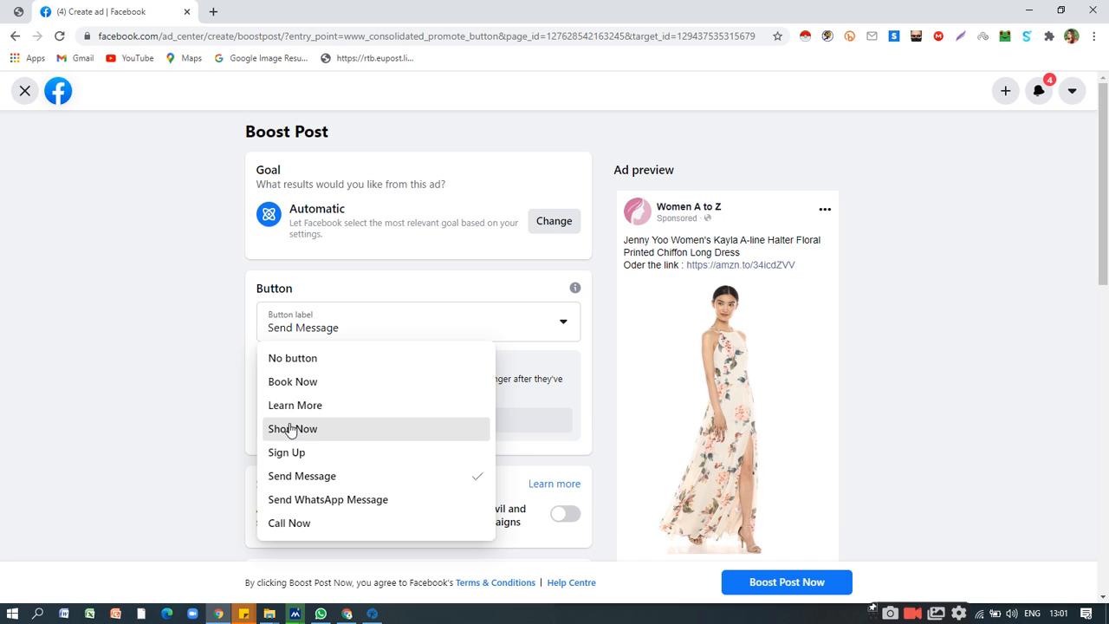
click(291, 428)
click(348, 433)
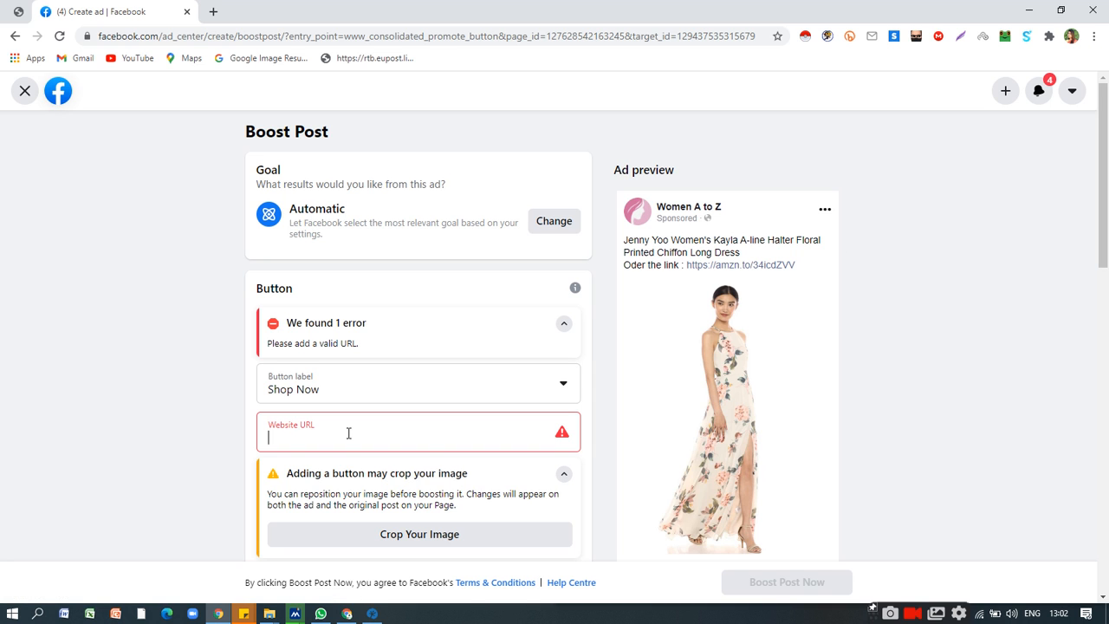
text(digi)
key(BackSpace)
key(BackSpace)
key(BackSpace)
key(BackSpace)
text(ww)
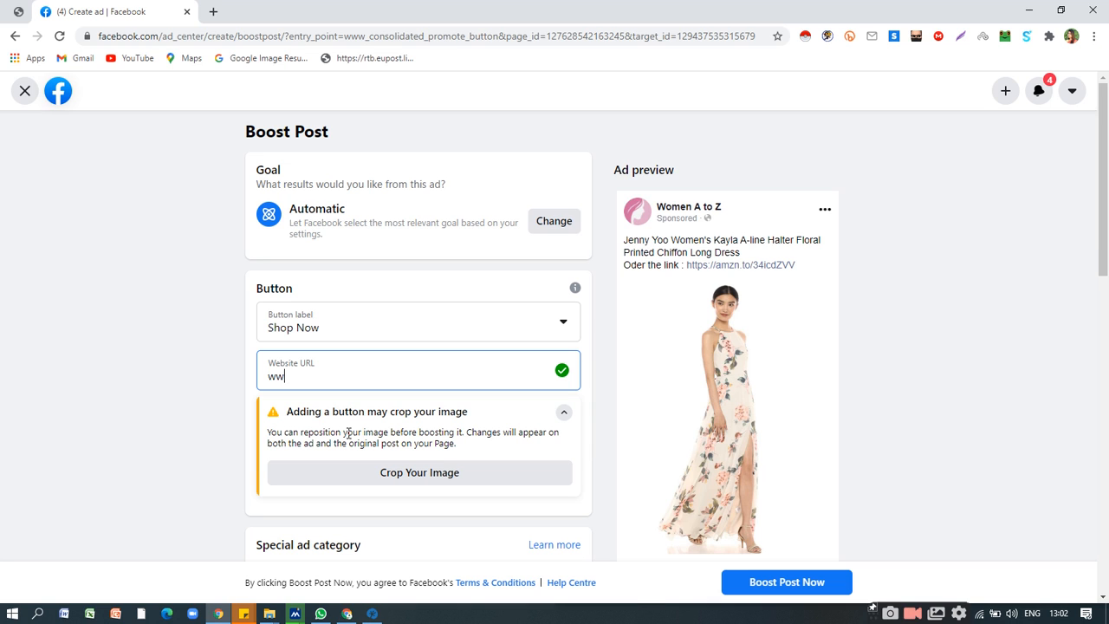
text(w.digi)
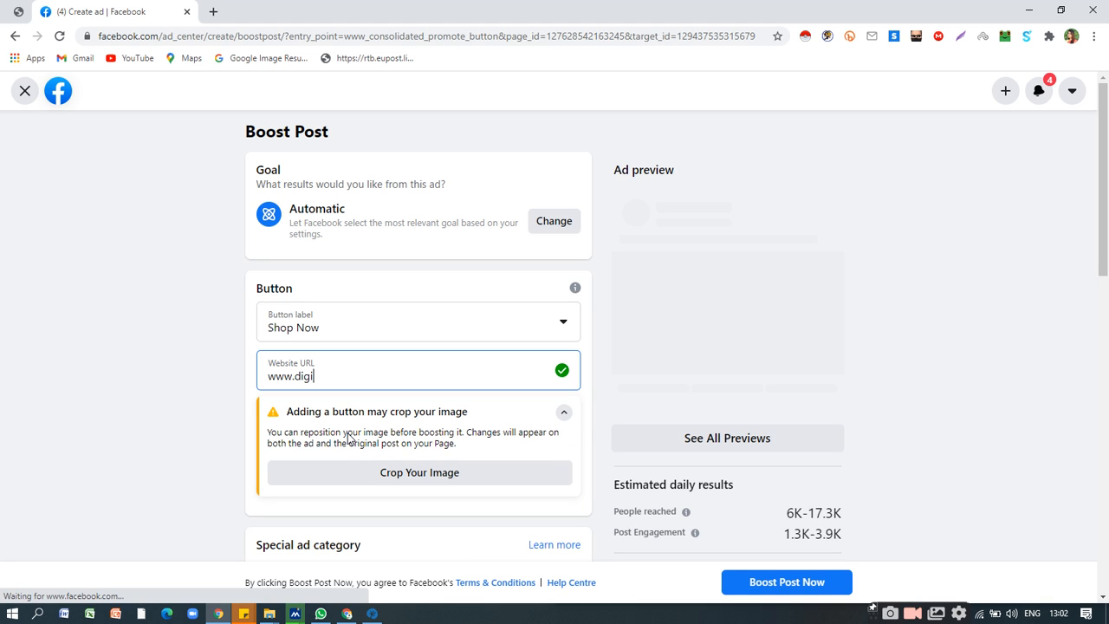
text(yotta)
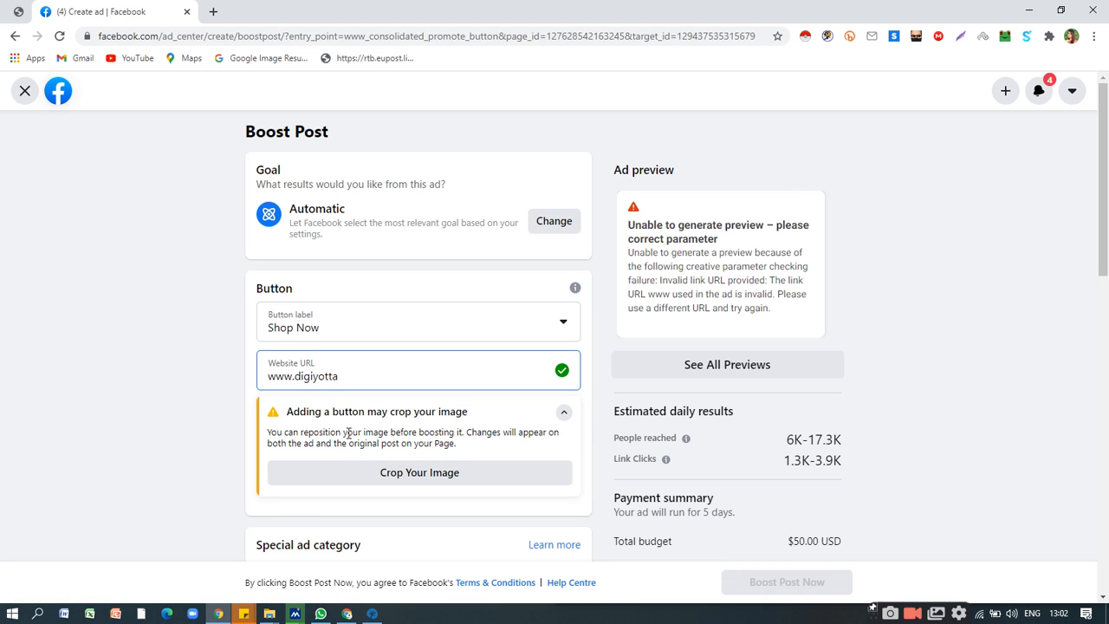
text(.store)
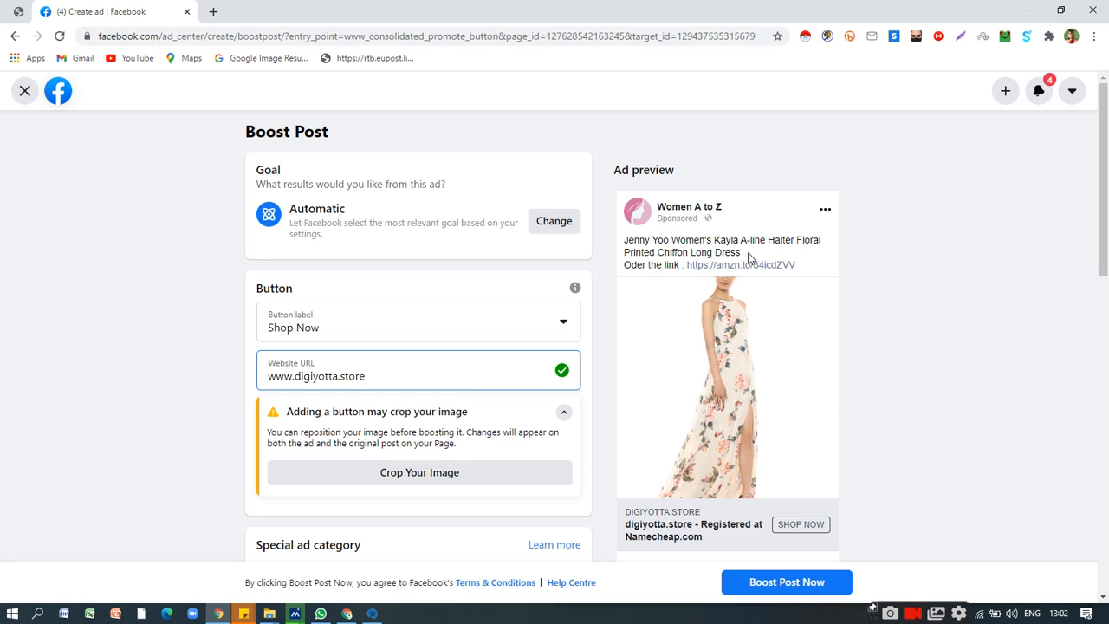
scroll(762, 325, down, 1)
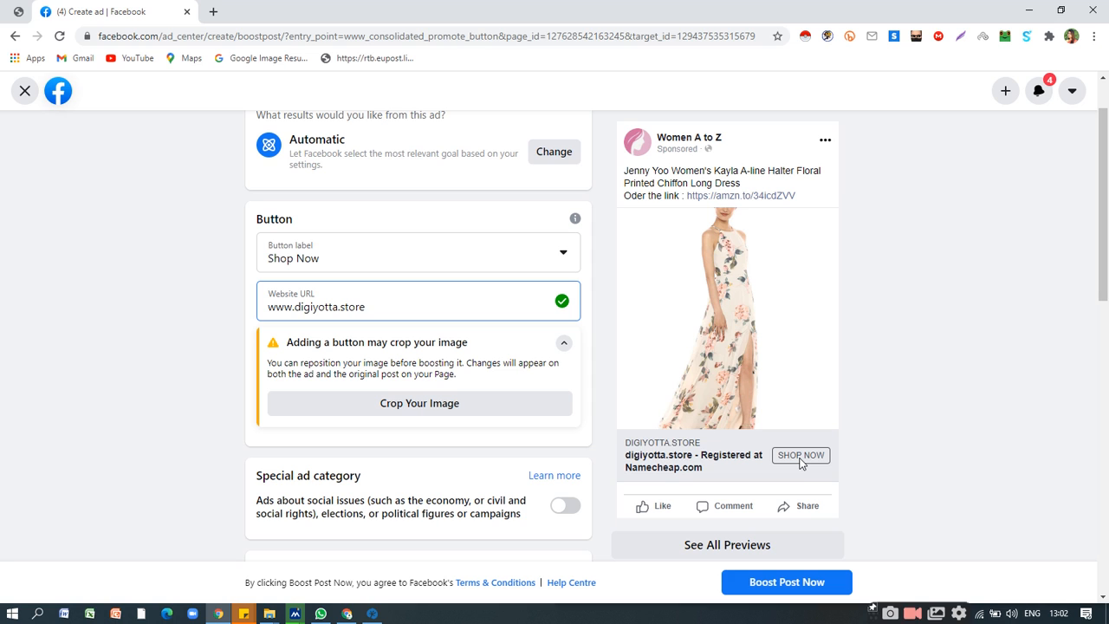
scroll(801, 463, up, 1)
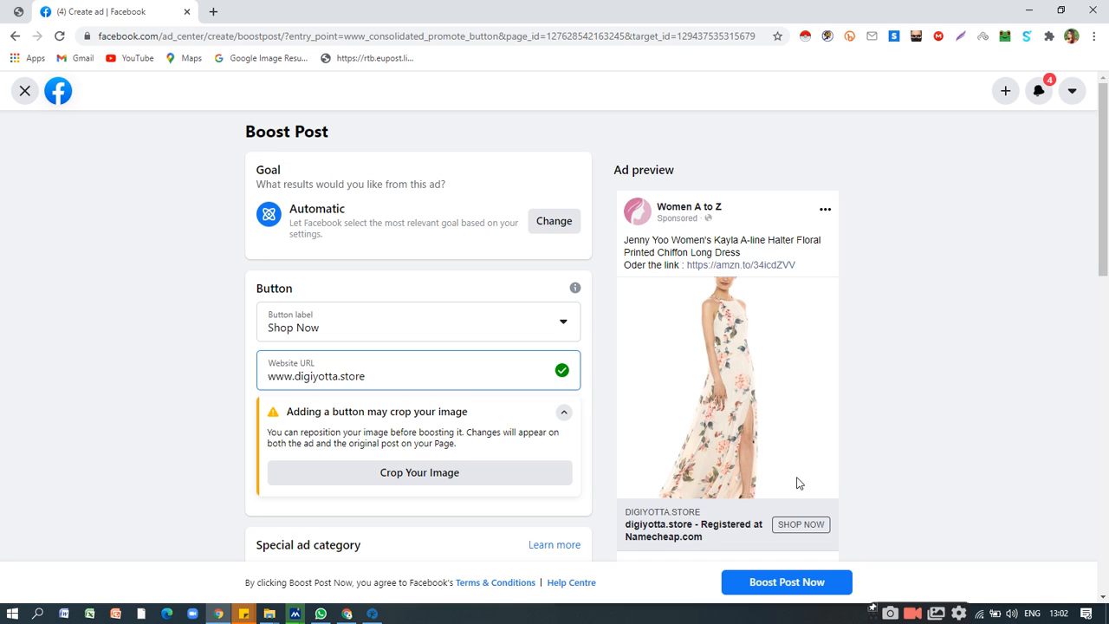
Change the button label to Sign Up and clear its website URL.
click(483, 333)
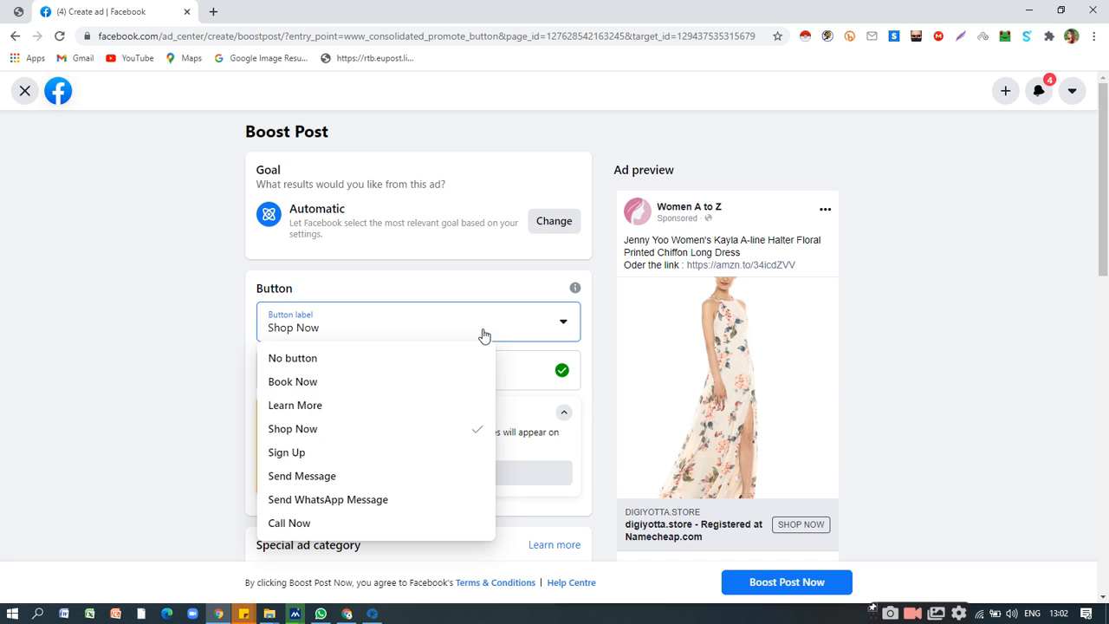
click(312, 455)
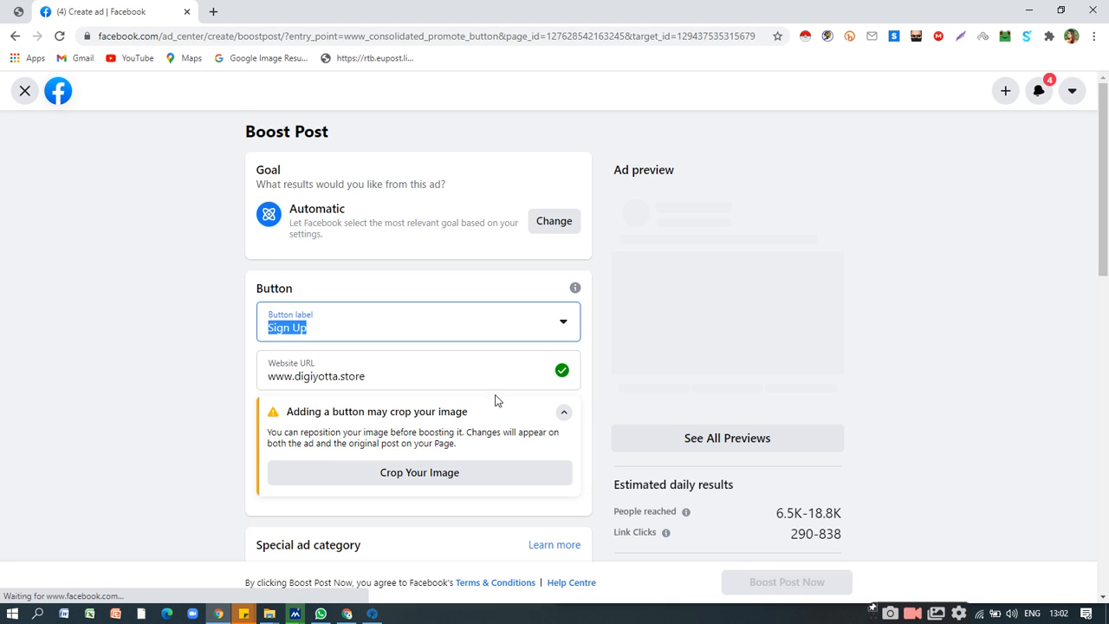
scroll(495, 395, down, 2)
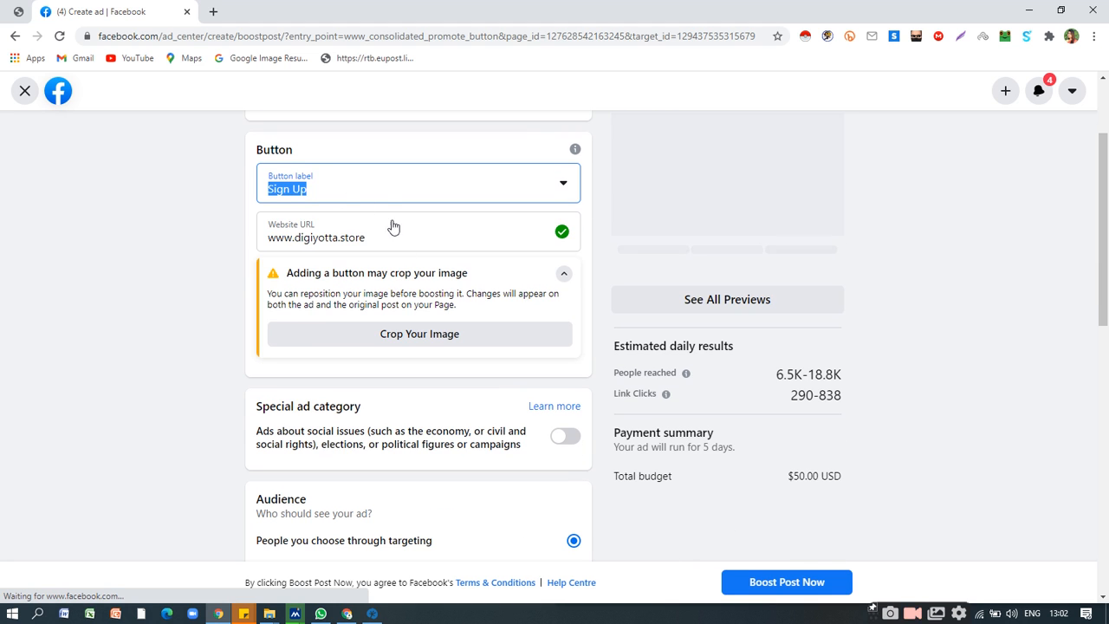
triple_click(369, 238)
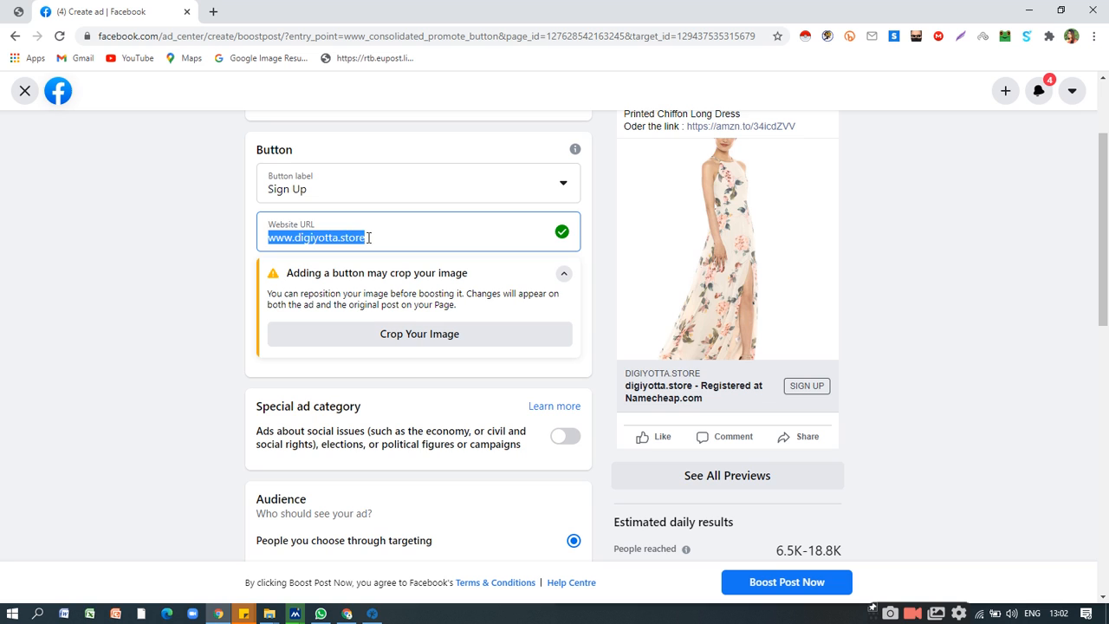
key(BackSpace)
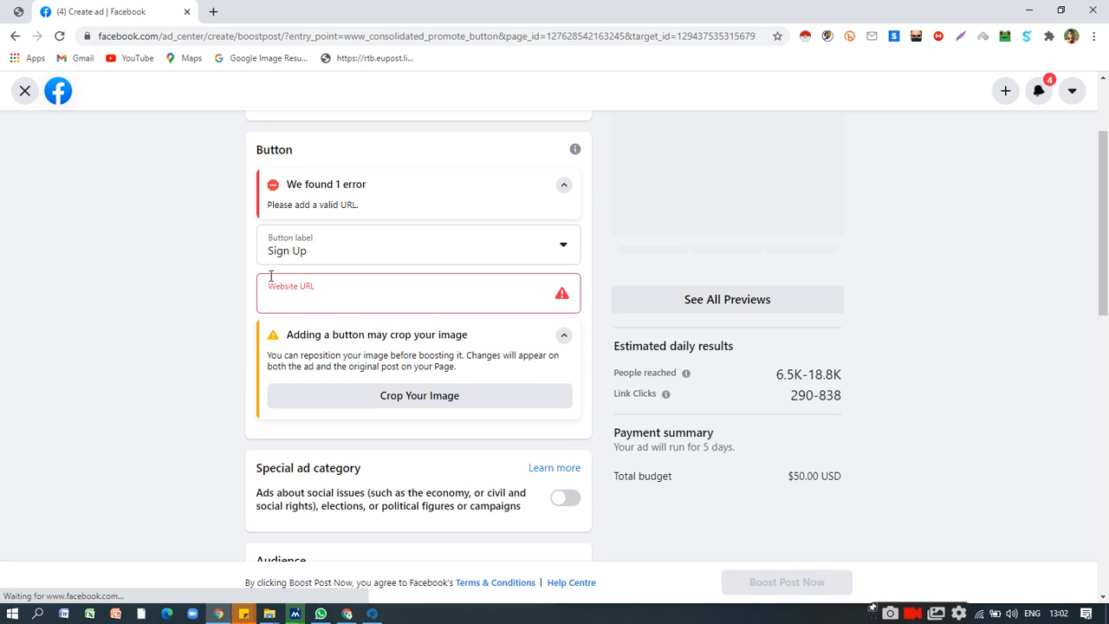
click(342, 296)
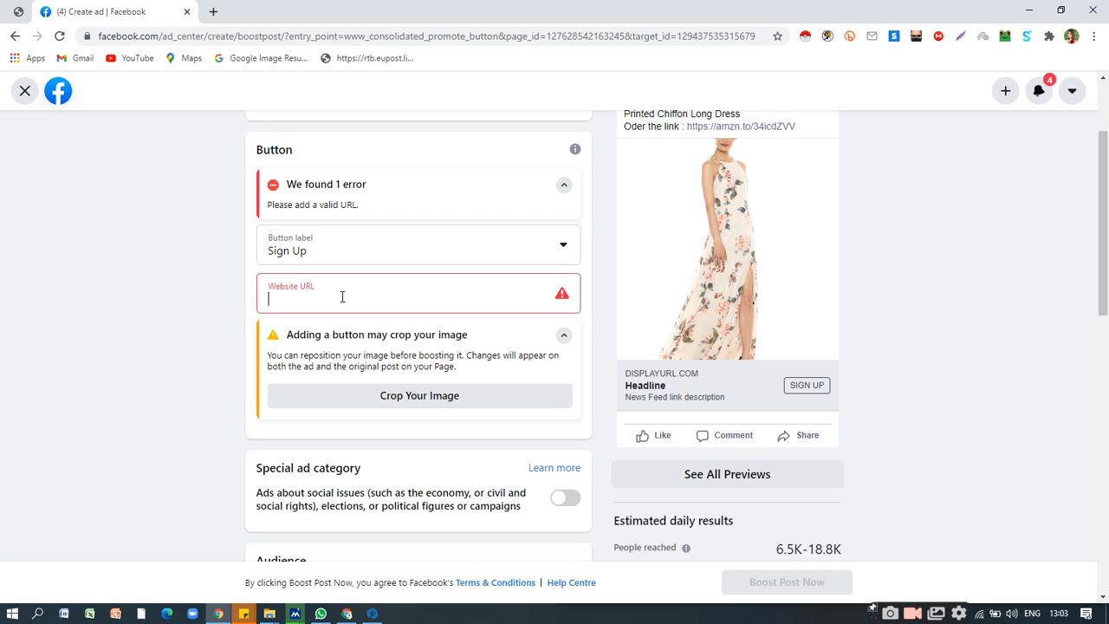
Turn on the special ad category for ads about social issues, elections or political figures.
scroll(346, 326, down, 1)
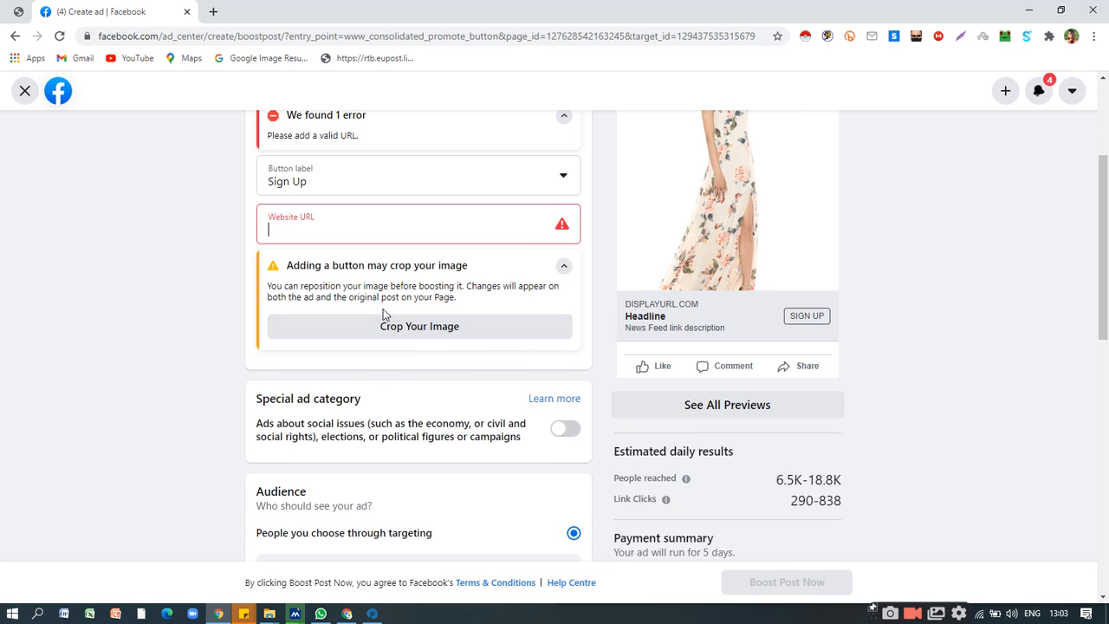
scroll(476, 361, down, 1)
click(570, 362)
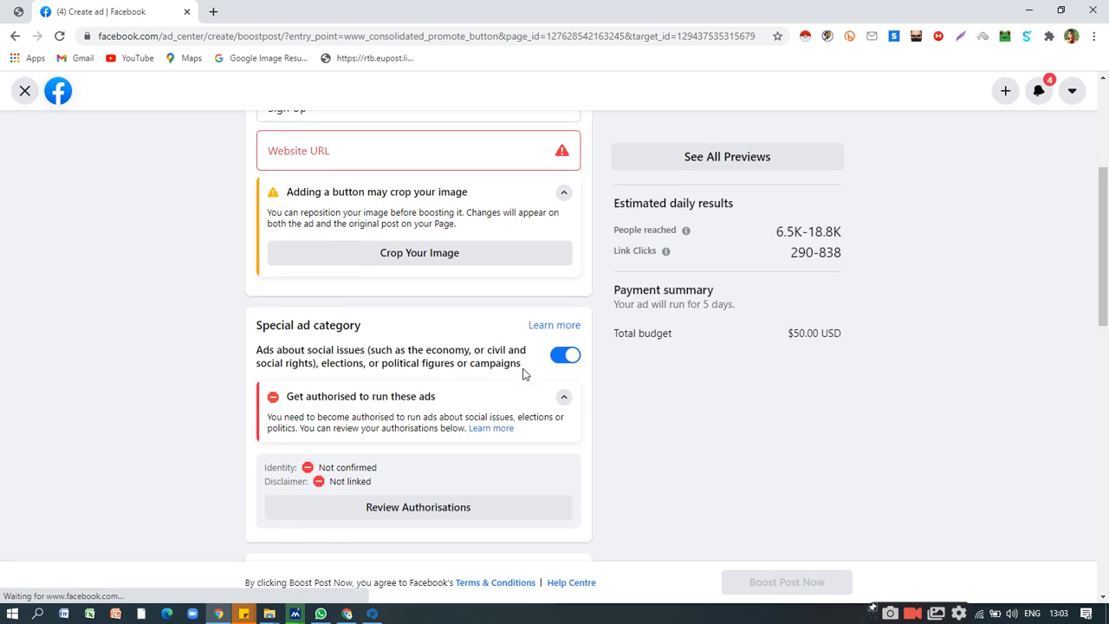
Look over the audience, duration and budget settings, and edit the targeted audience to set its gender to Women.
scroll(522, 372, down, 5)
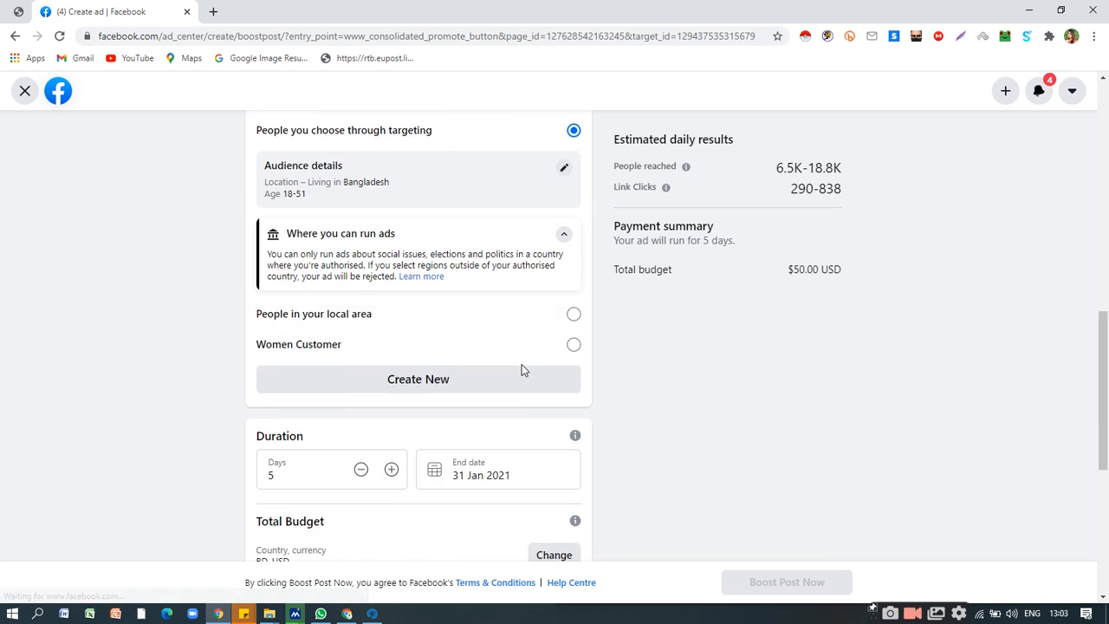
scroll(521, 371, down, 1)
scroll(442, 347, down, 1)
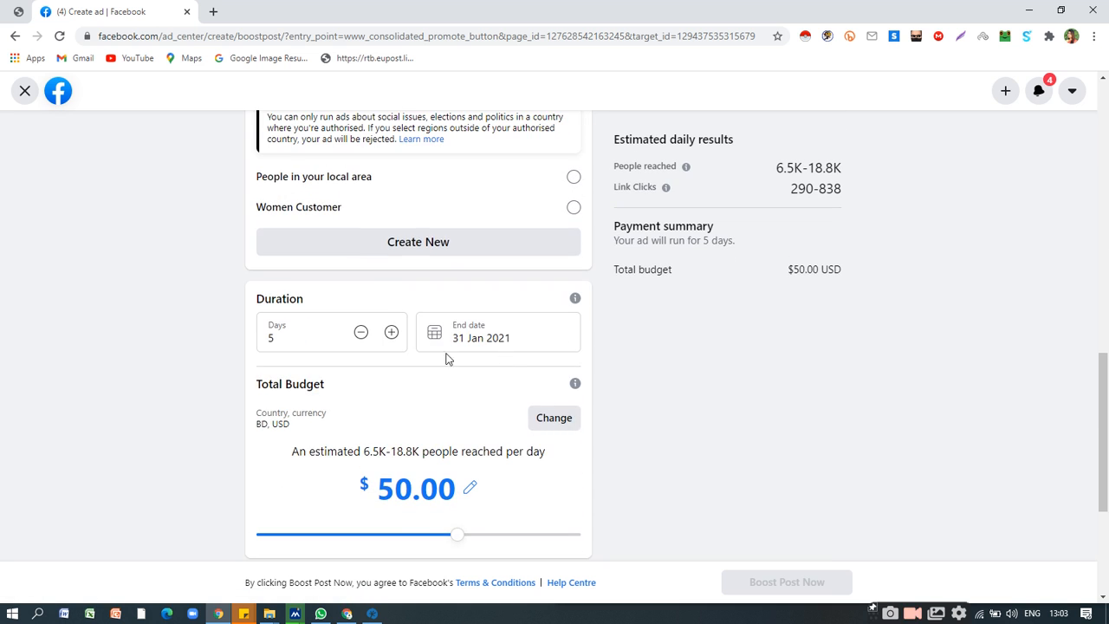
scroll(445, 422, up, 1)
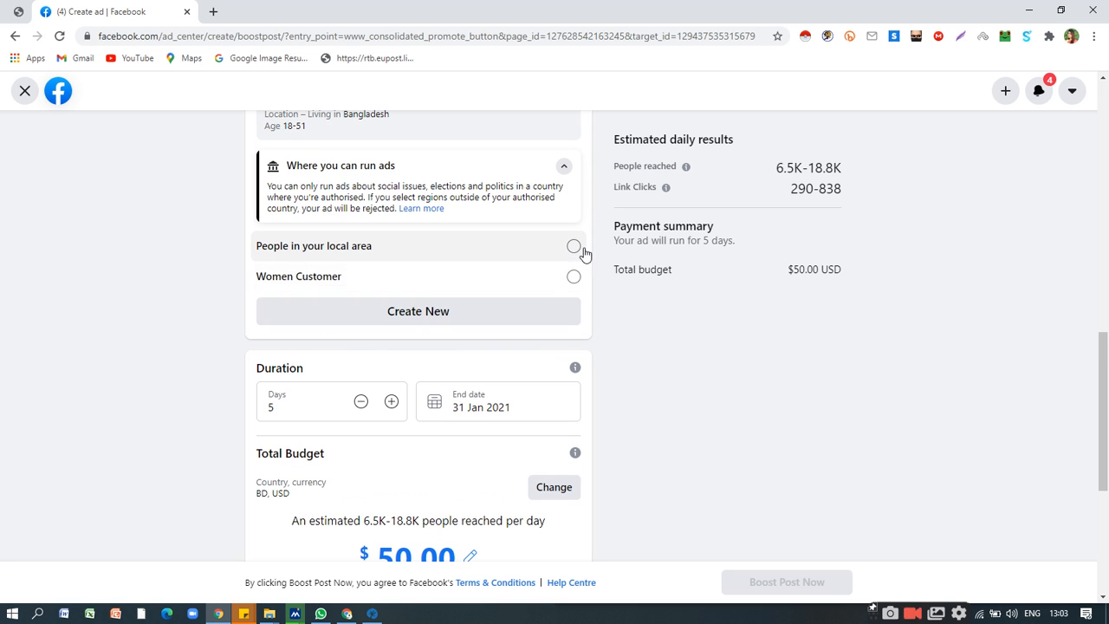
scroll(515, 323, up, 1)
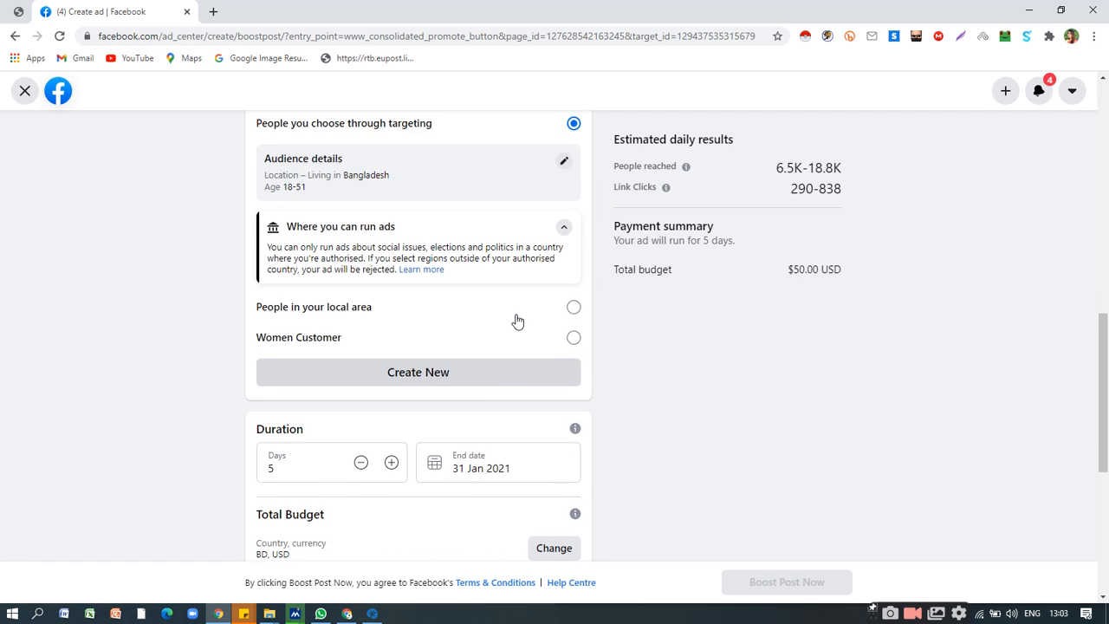
scroll(515, 323, up, 1)
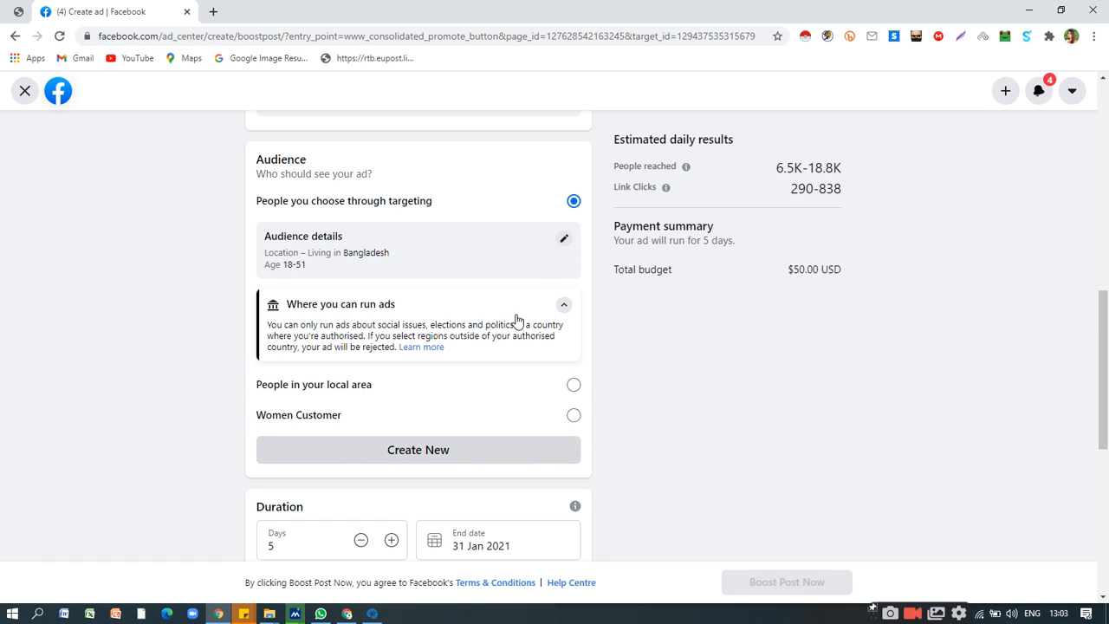
click(561, 242)
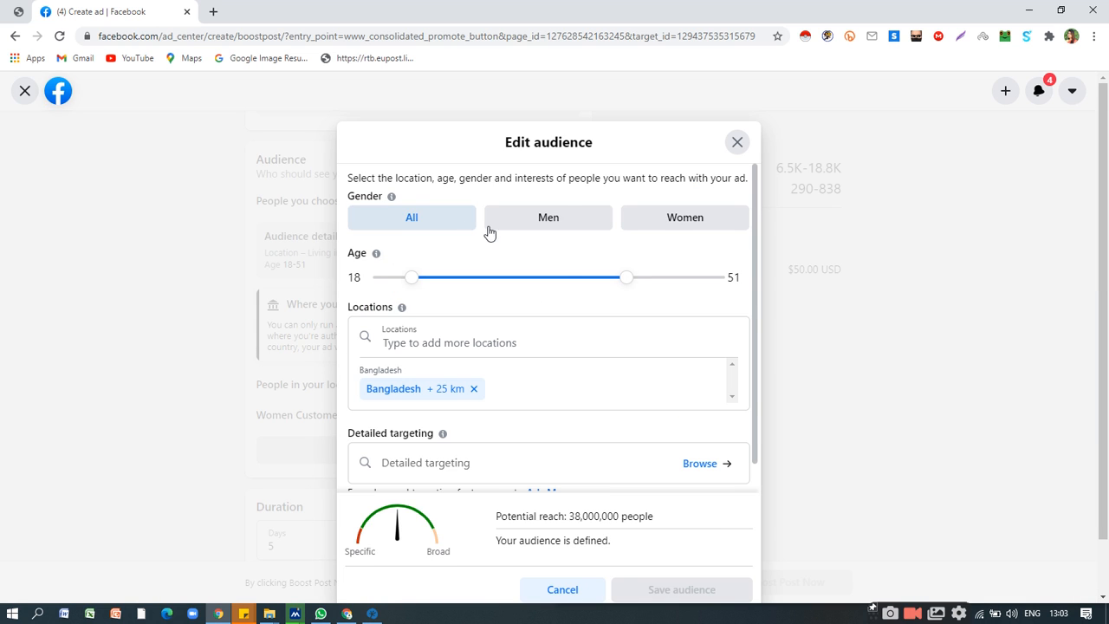
click(683, 224)
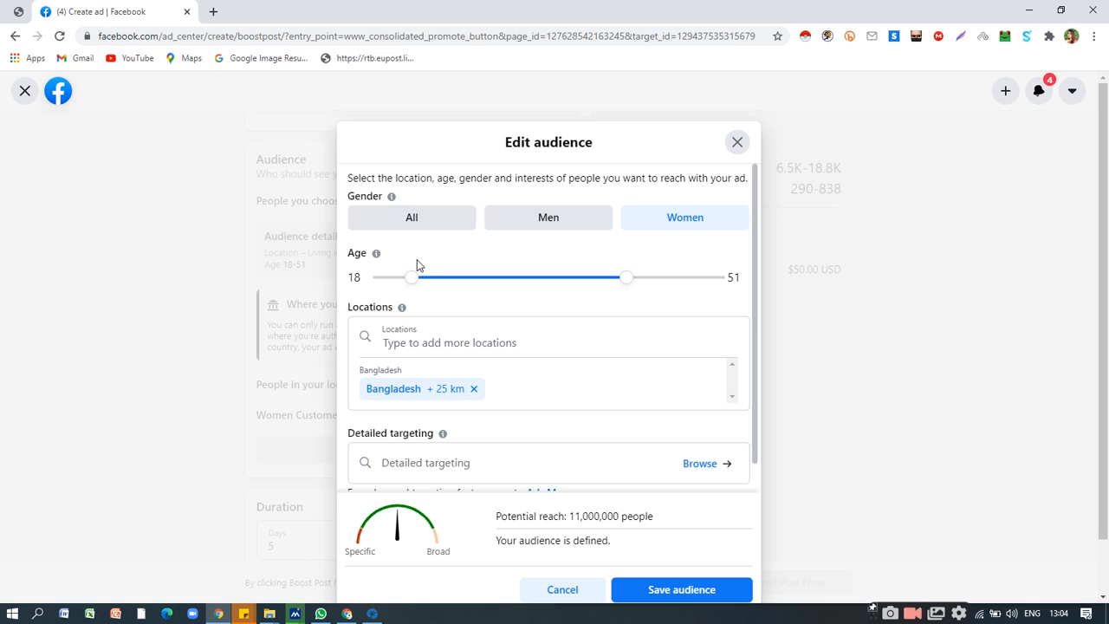
Set the audience's age range to 23–31 and save the audience.
drag(414, 285, 420, 287)
drag(623, 286, 487, 303)
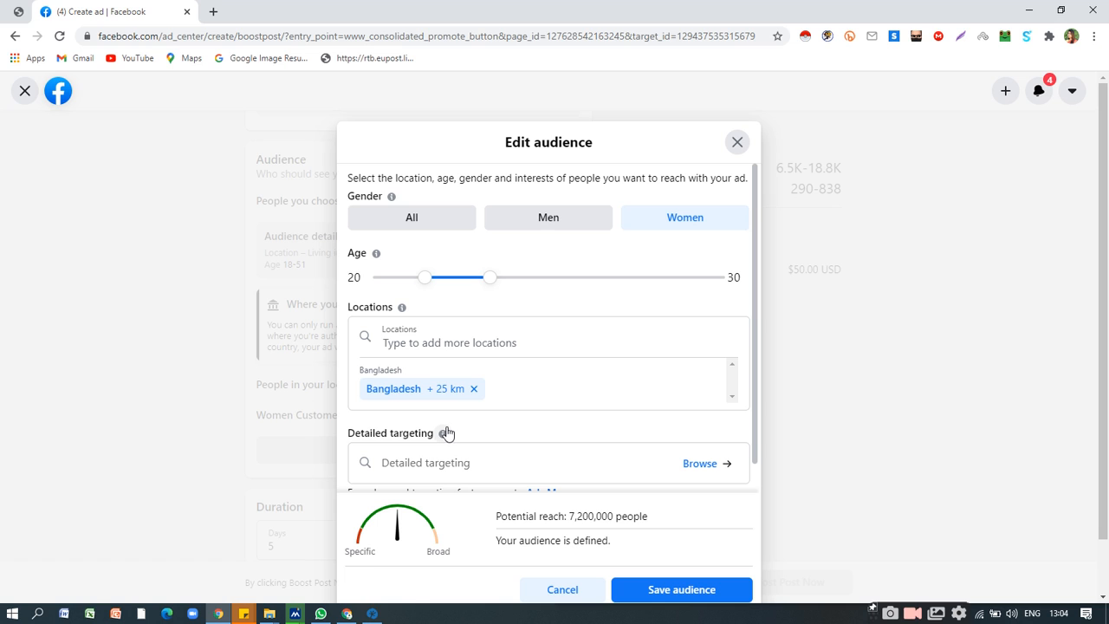
drag(490, 285, 494, 284)
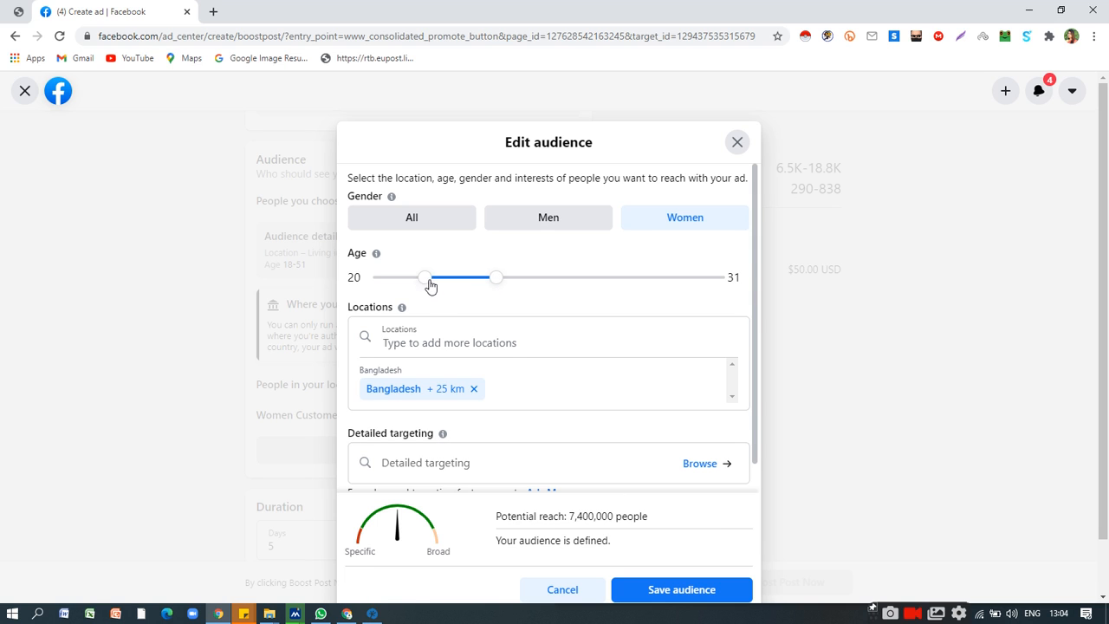
drag(425, 287, 434, 286)
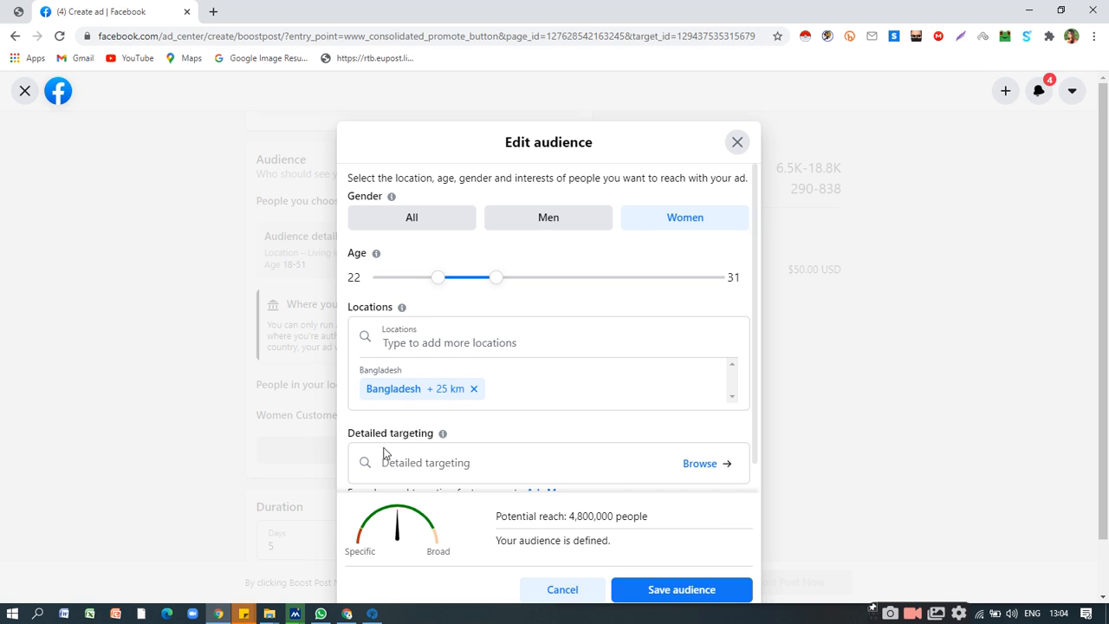
drag(441, 280, 434, 284)
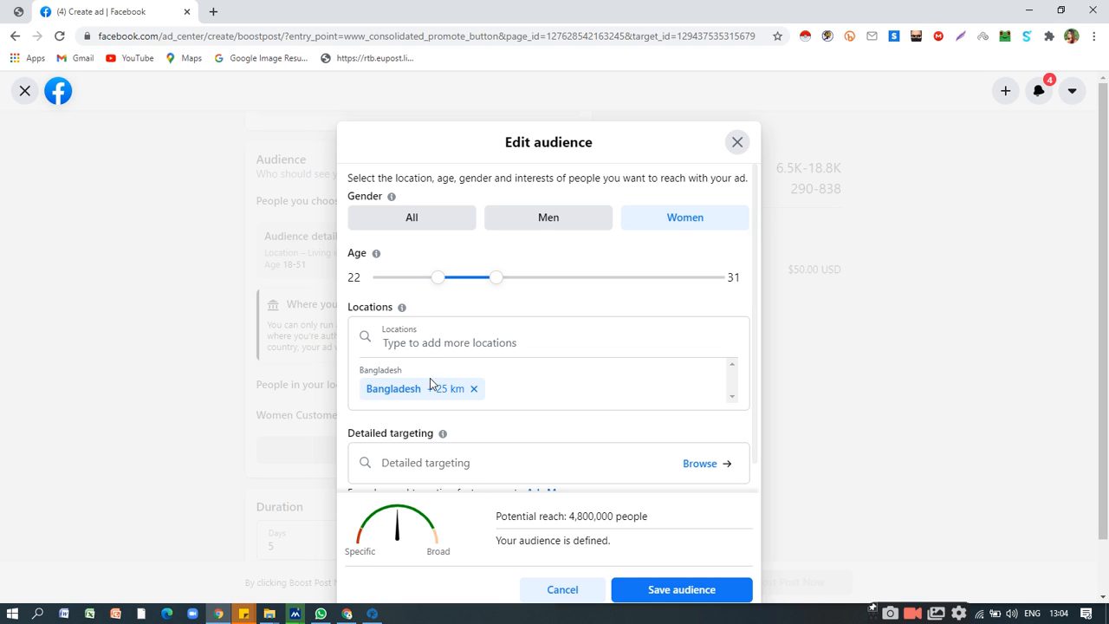
click(445, 285)
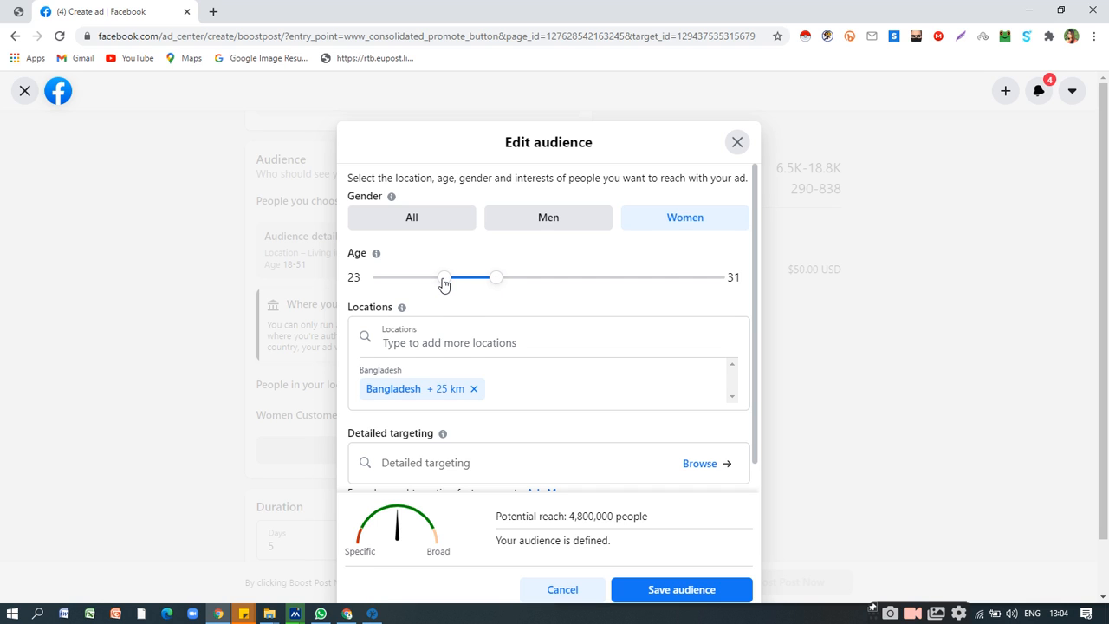
click(696, 590)
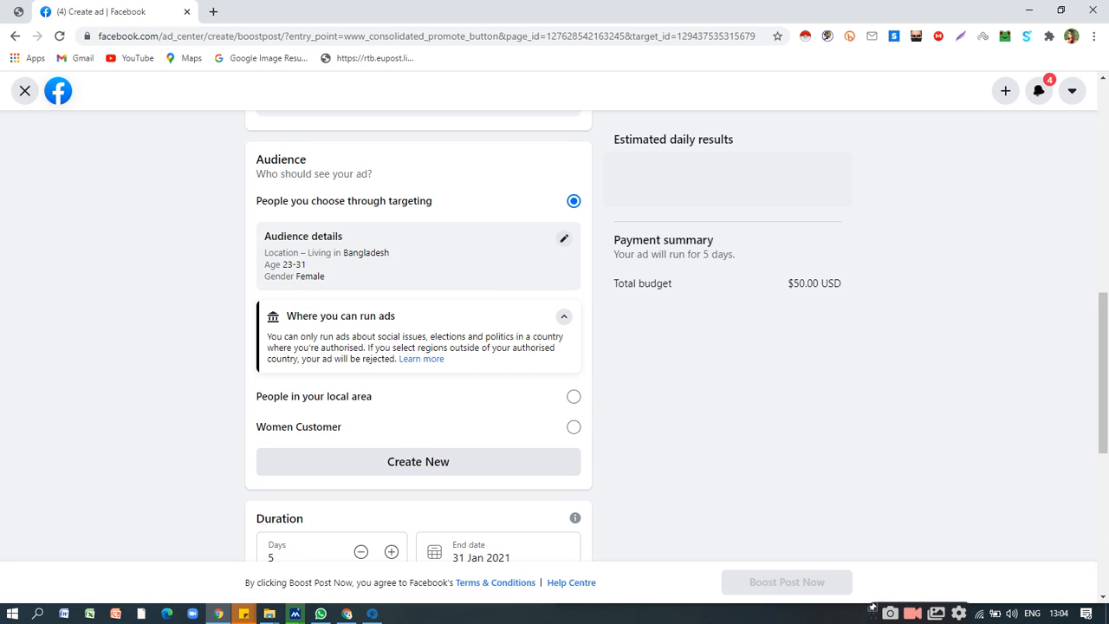
Collapse the button section's error notice, examine the available ad goals and close them without changing the goal.
scroll(500, 414, up, 10)
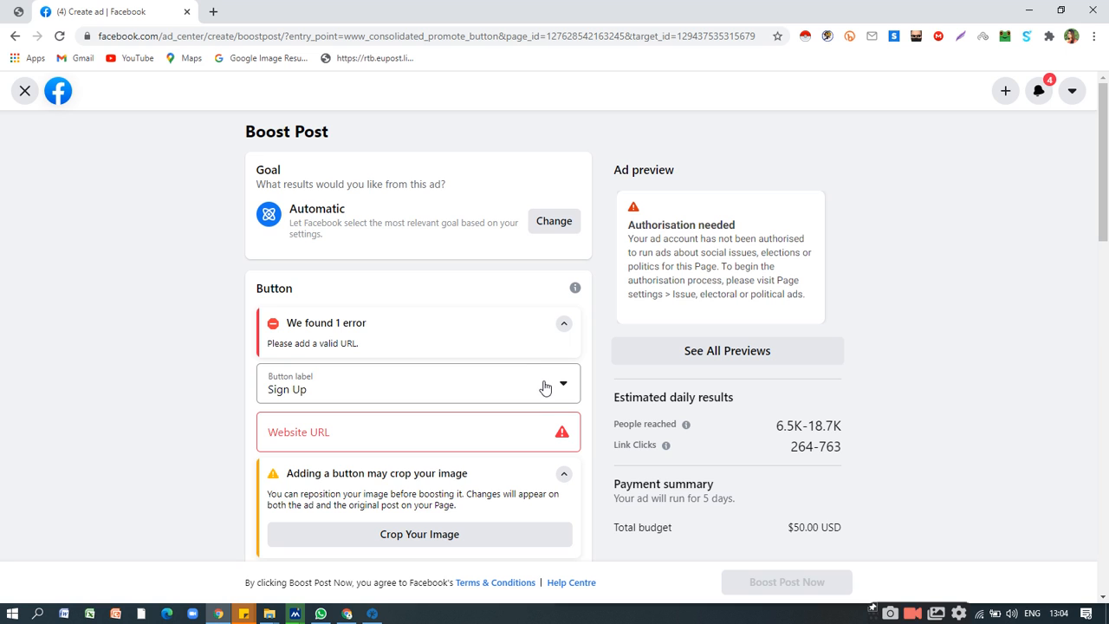
click(562, 325)
click(545, 219)
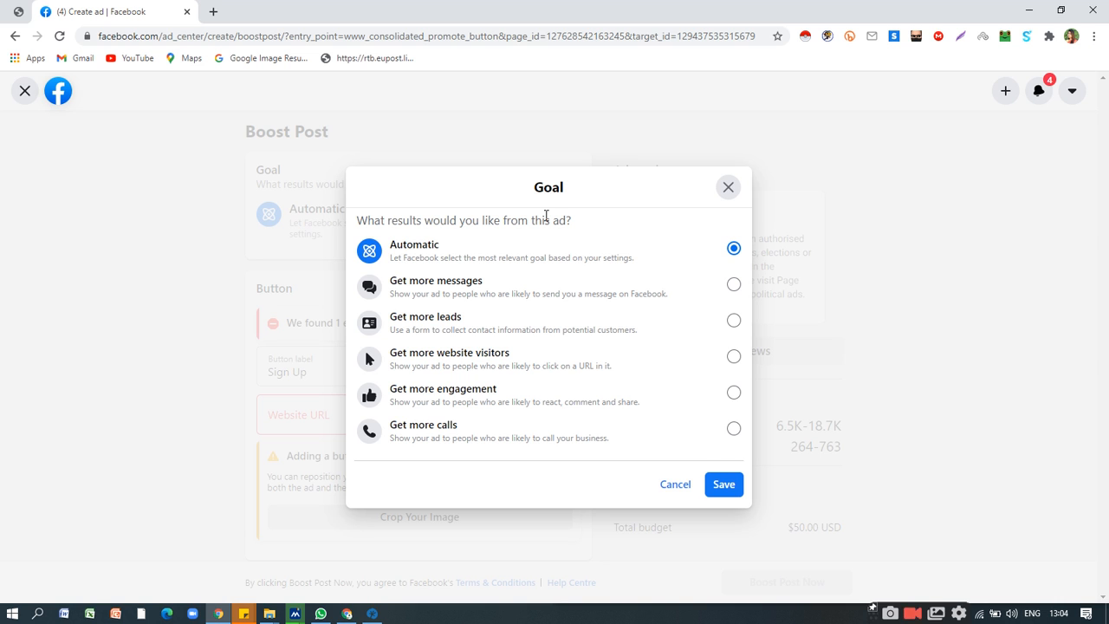
click(726, 188)
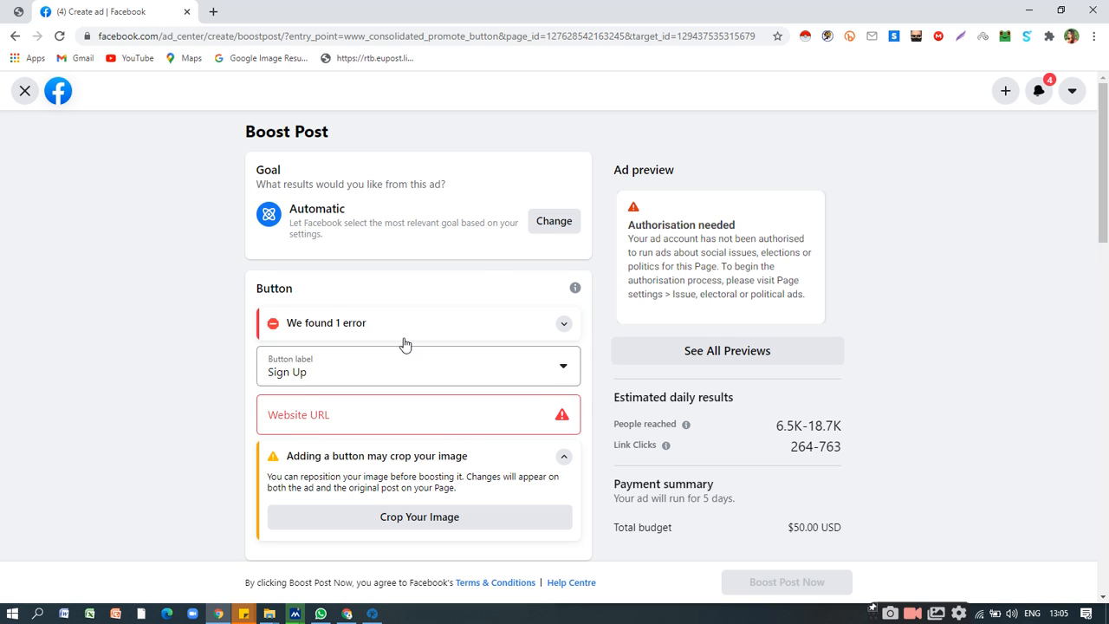
Edit the targeted audience, set its age range to 20–30 and save the audience.
scroll(546, 399, down, 7)
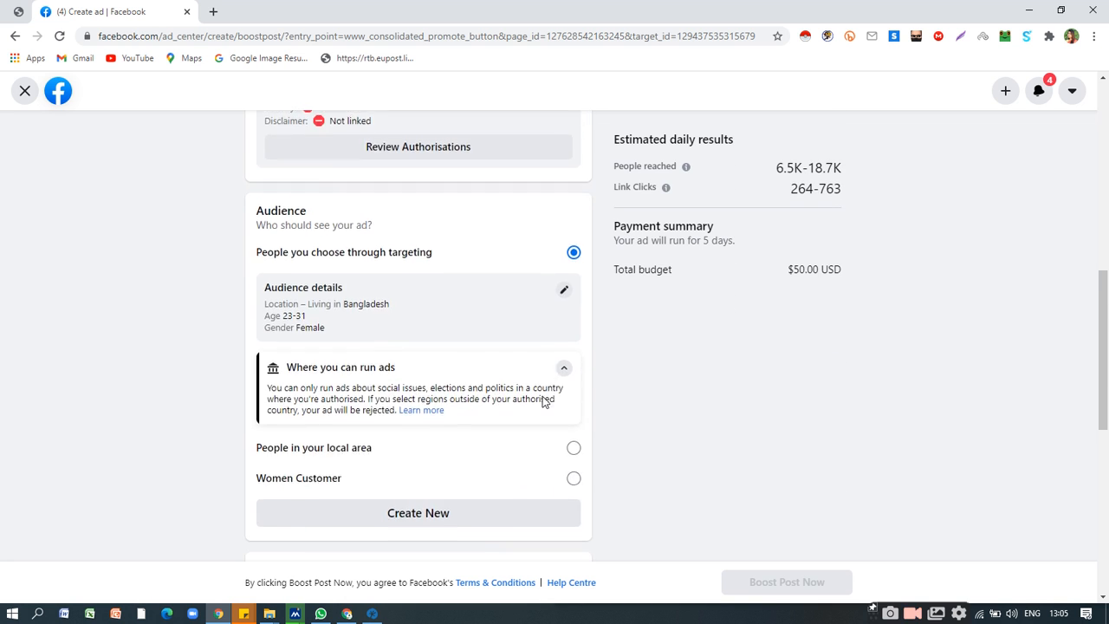
scroll(543, 398, down, 3)
scroll(542, 398, up, 2)
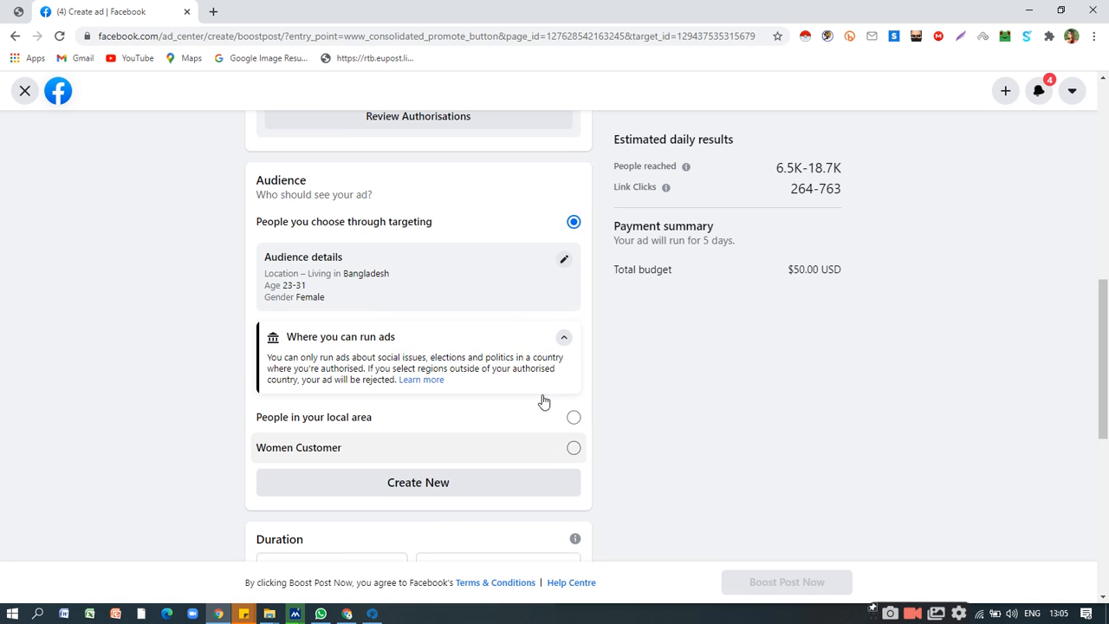
scroll(542, 400, up, 1)
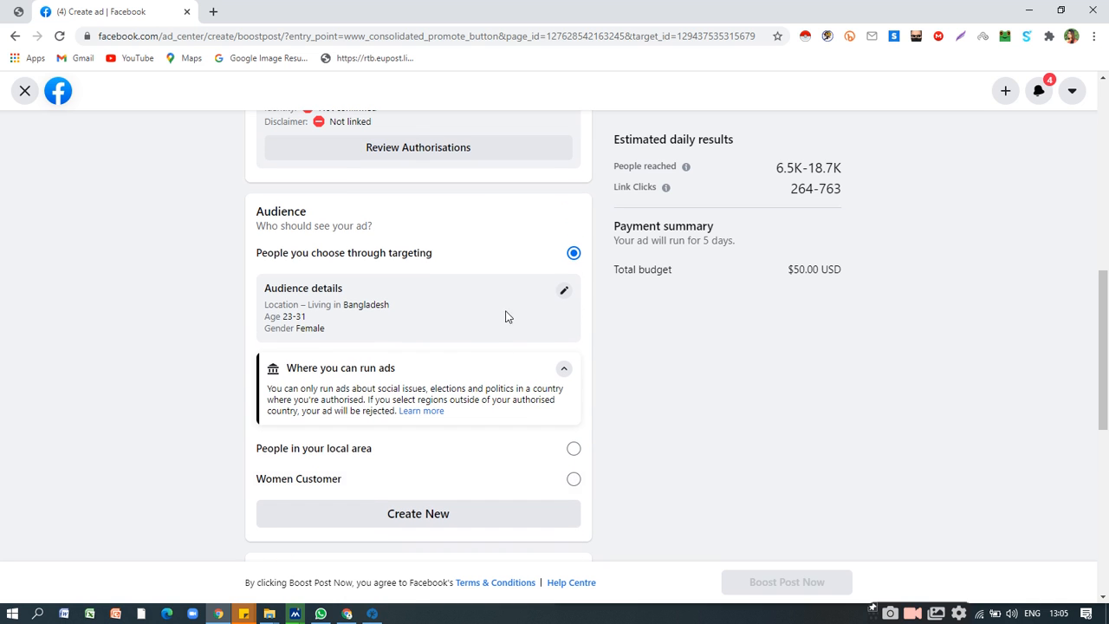
click(564, 295)
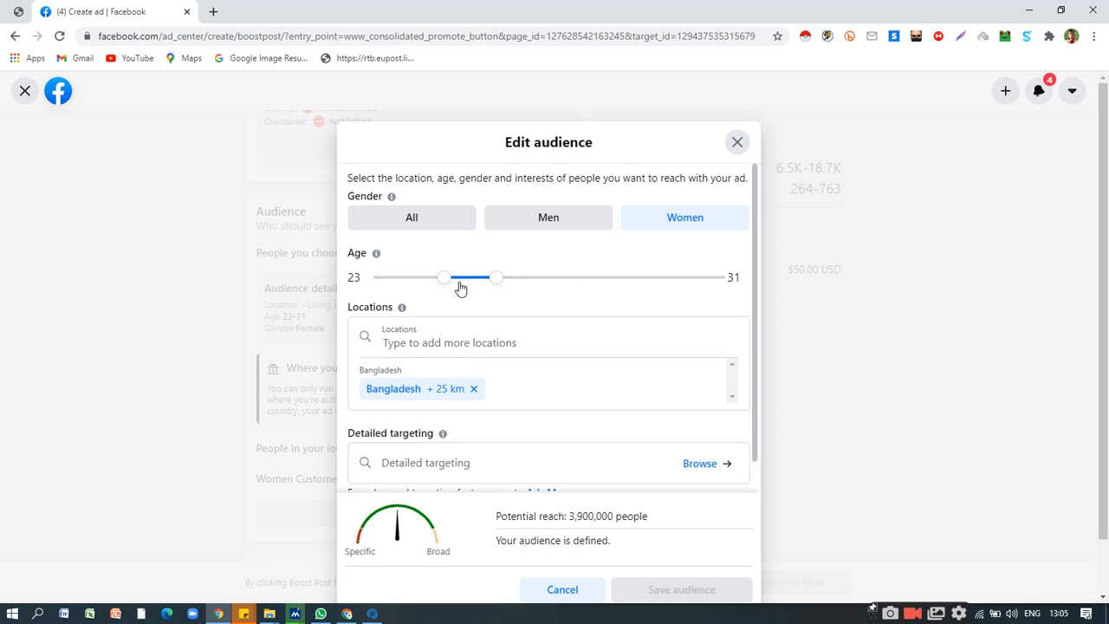
drag(449, 285, 423, 291)
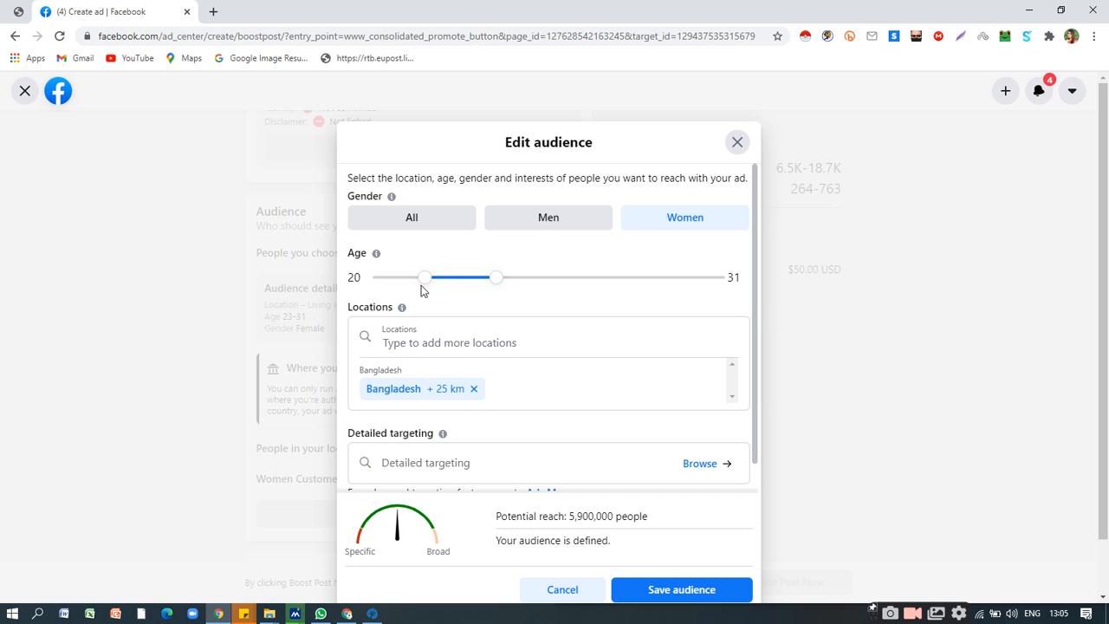
drag(493, 283, 489, 283)
scroll(619, 345, down, 1)
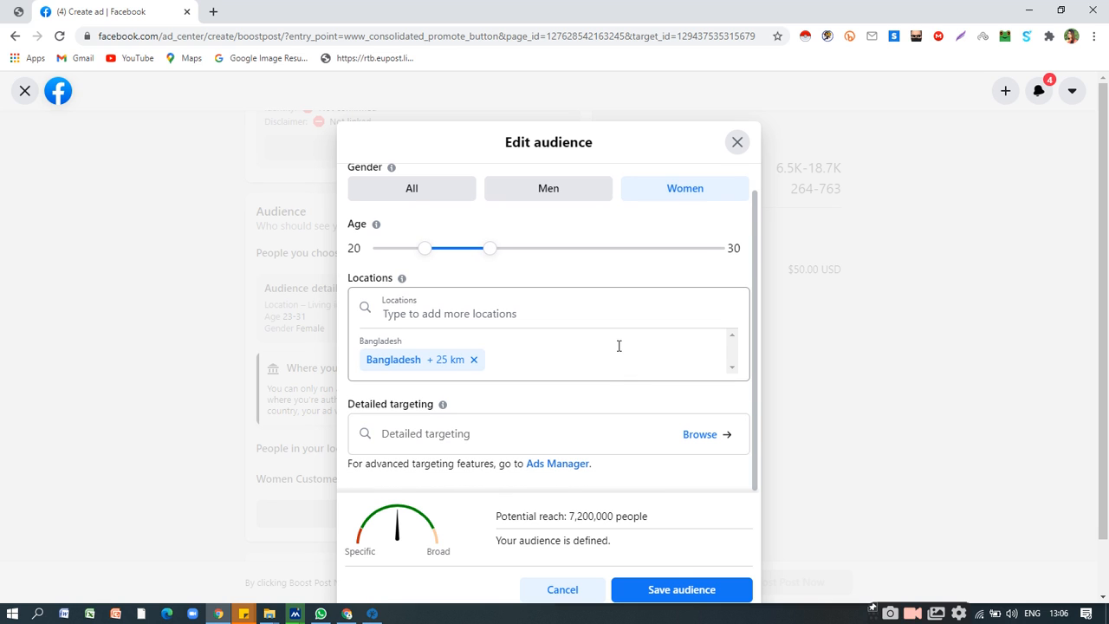
click(663, 592)
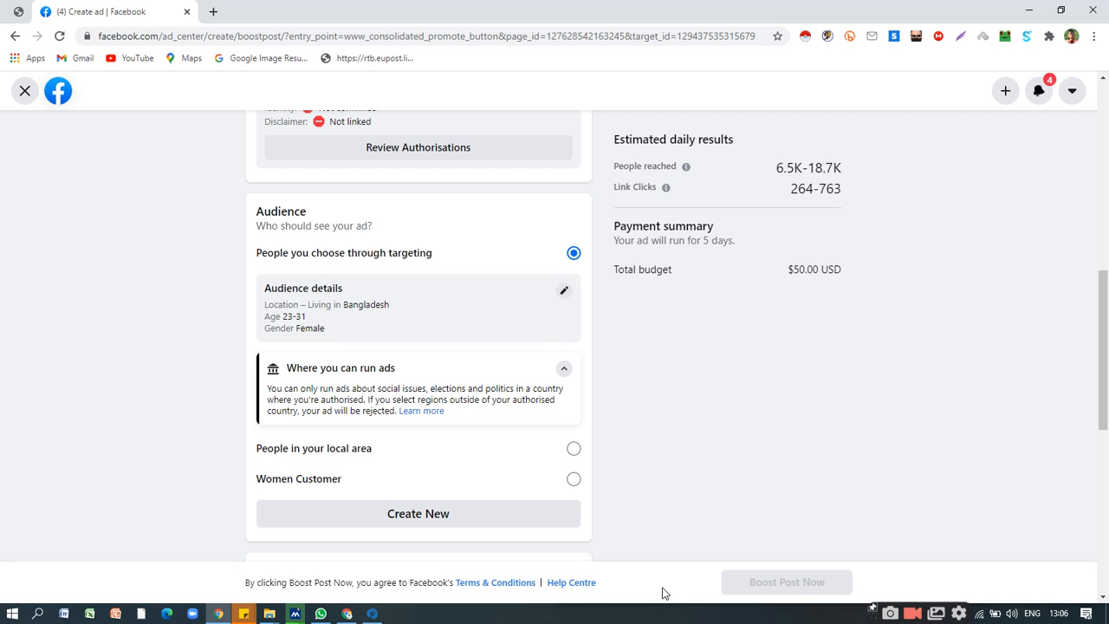
scroll(552, 340, up, 10)
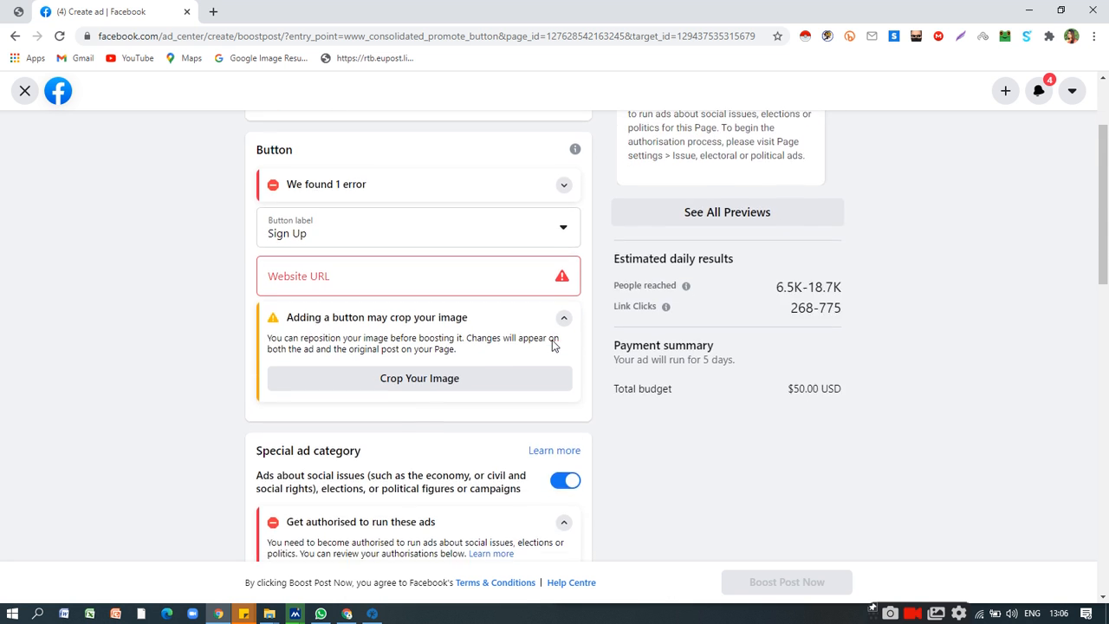
click(551, 223)
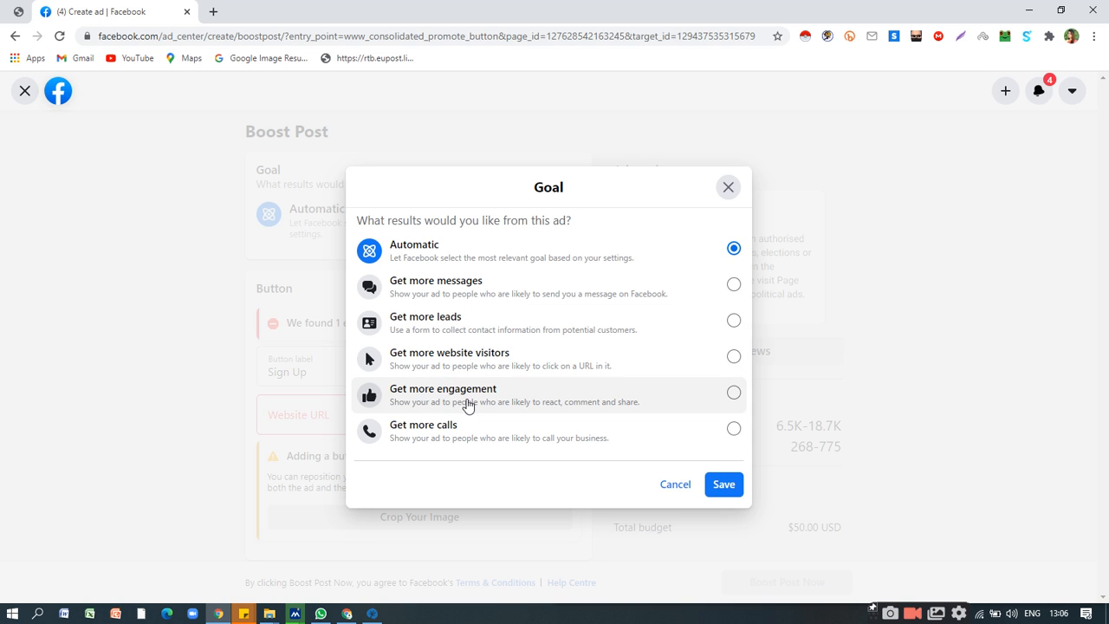
click(478, 320)
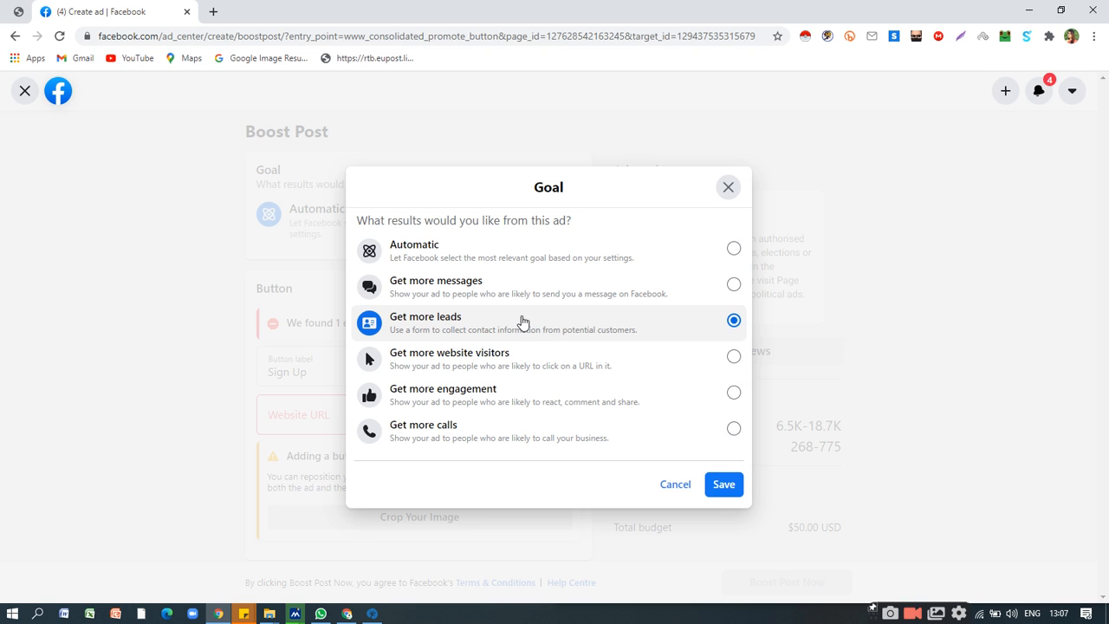
click(728, 187)
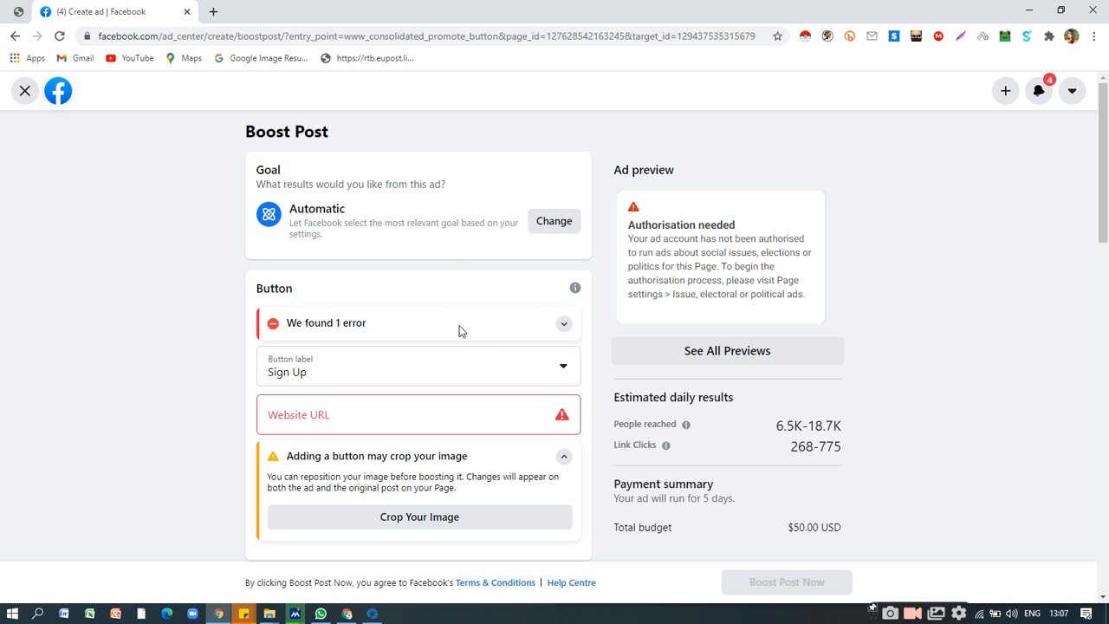
Change the boosted post's goal to Get more leads and save it.
scroll(485, 355, down, 1)
scroll(490, 352, up, 1)
click(562, 223)
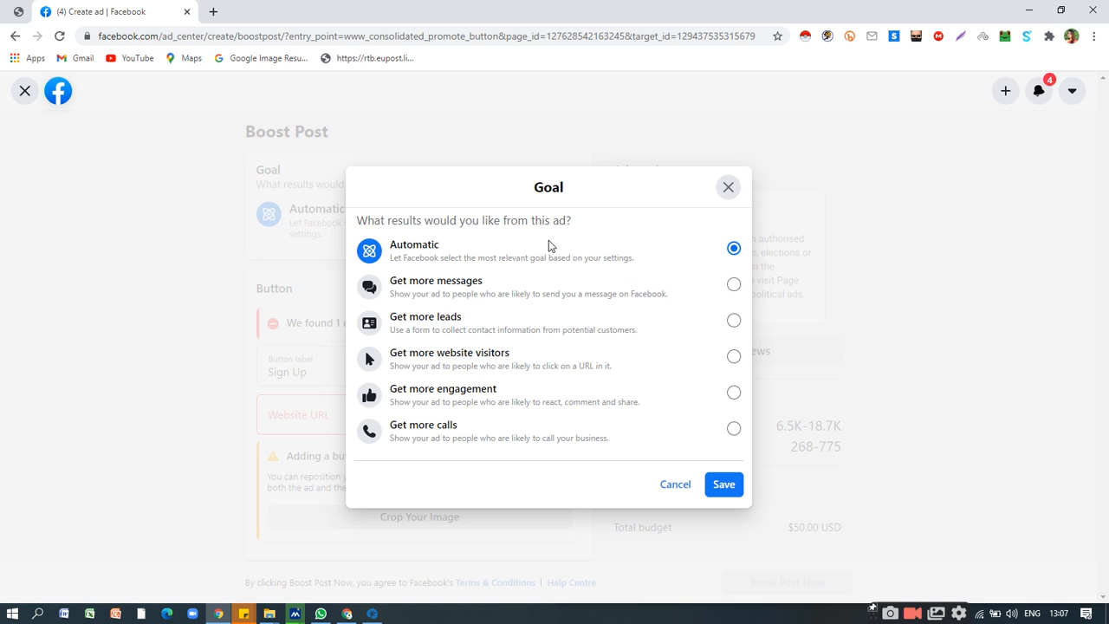
click(468, 329)
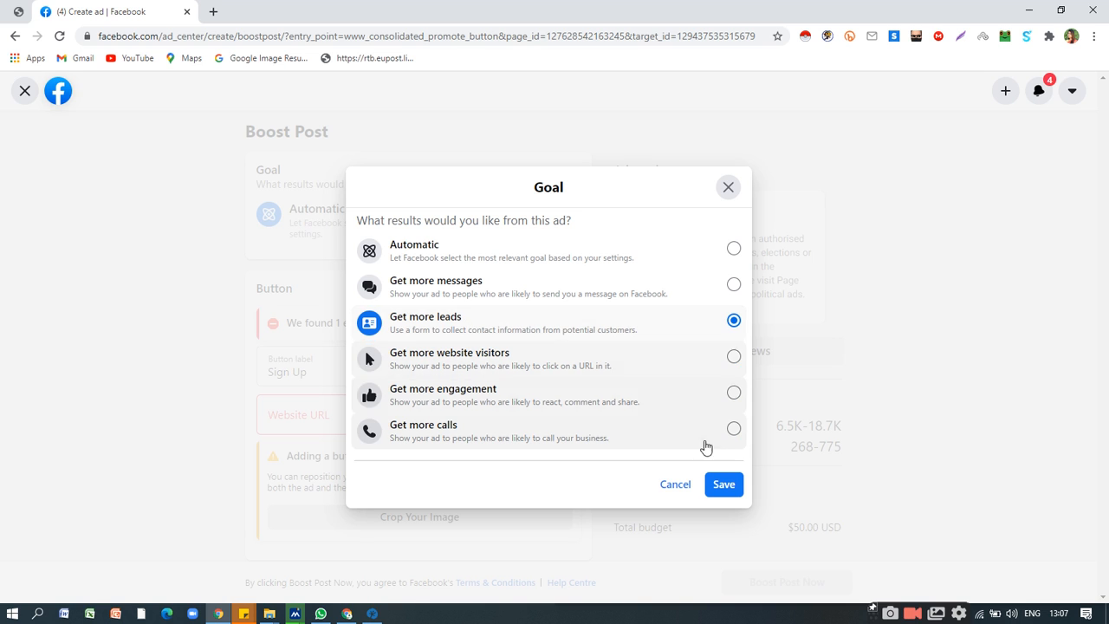
click(724, 486)
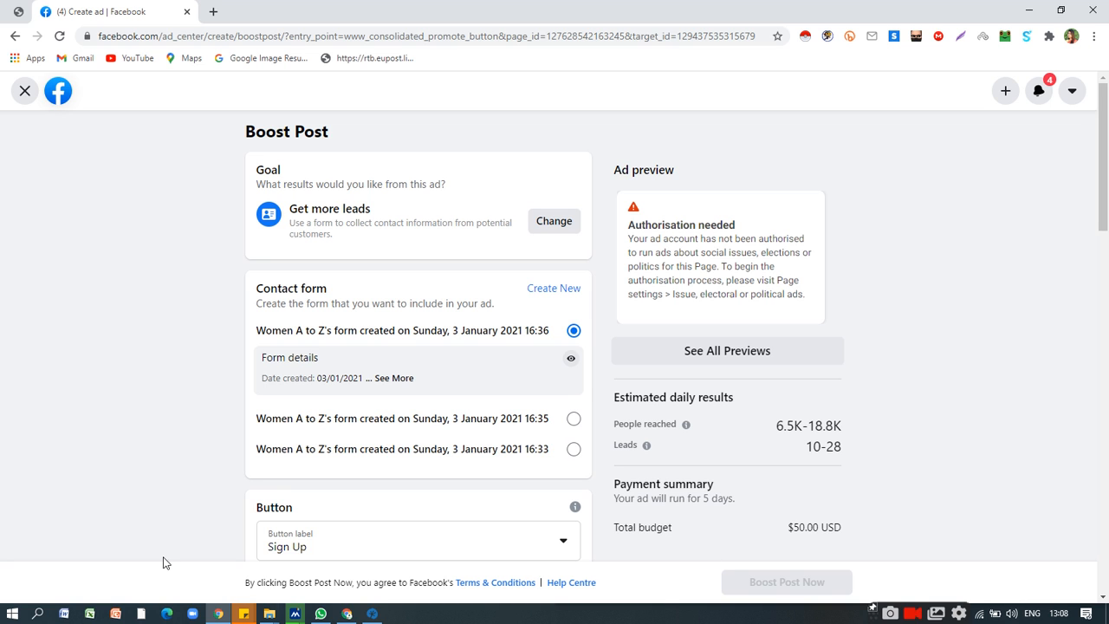
Look over the contact form section, the available button labels and the audience details of the boosted post.
scroll(260, 481, down, 1)
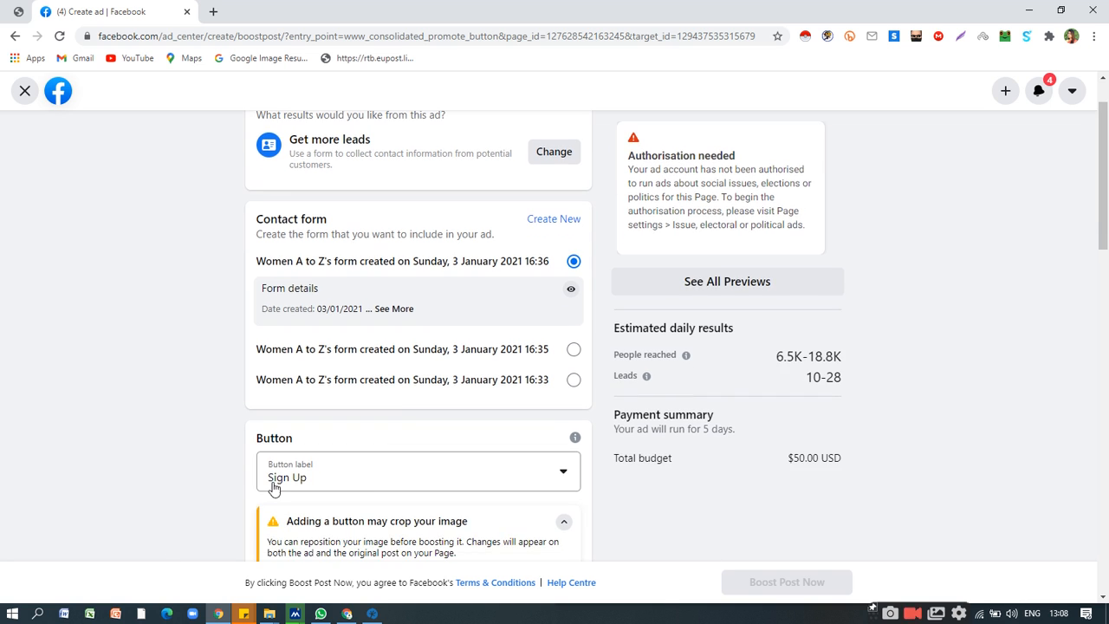
scroll(379, 475, down, 1)
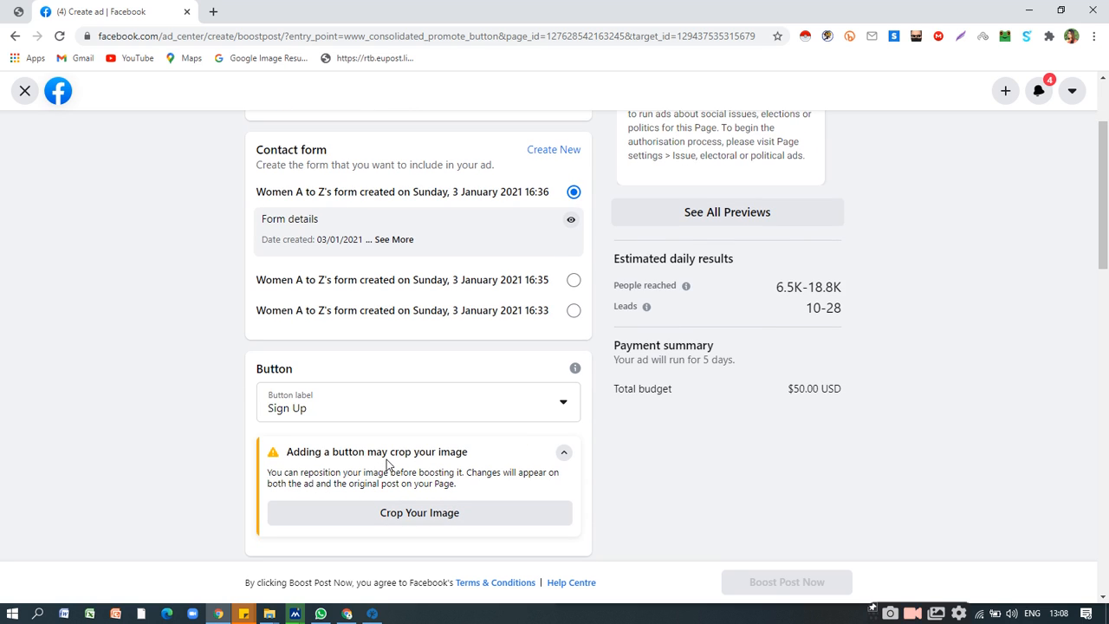
click(398, 420)
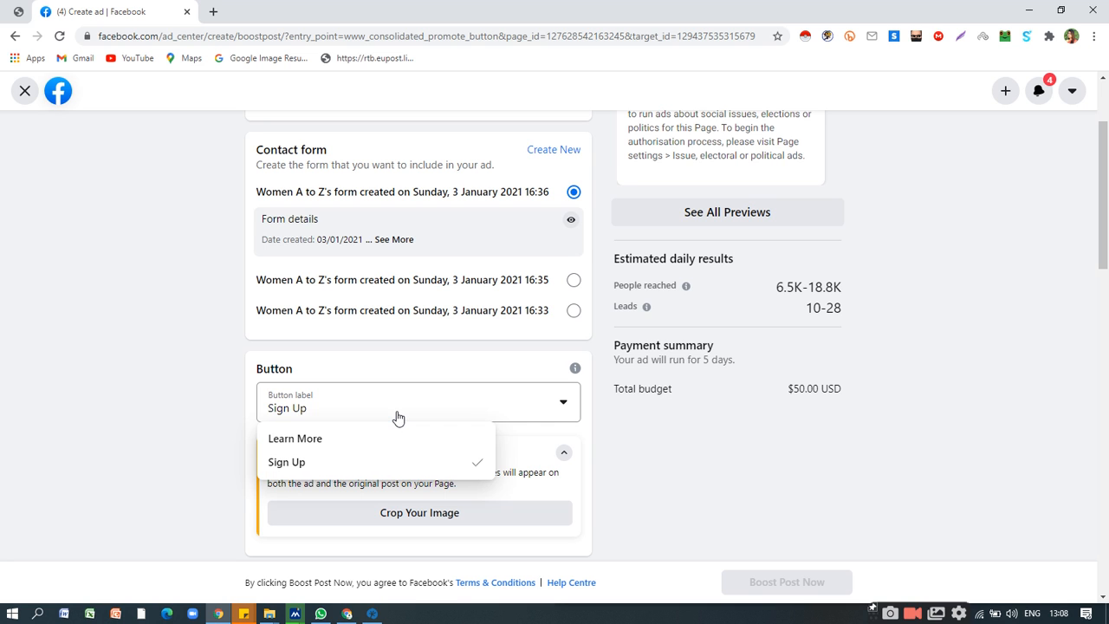
click(398, 420)
click(398, 419)
click(398, 419)
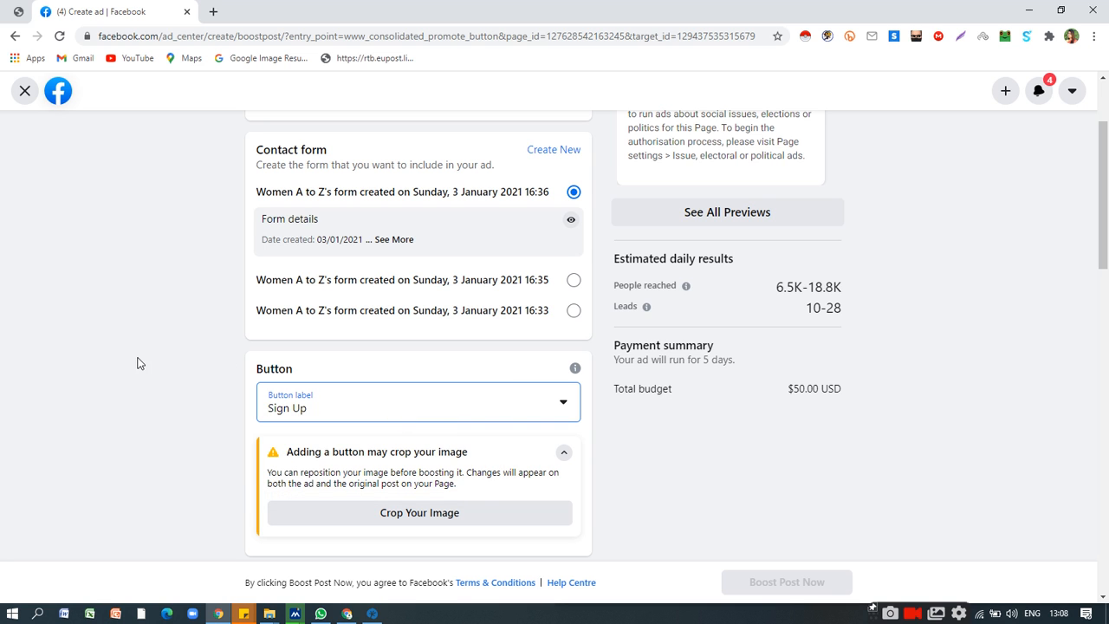
scroll(268, 352, up, 1)
scroll(268, 353, up, 1)
scroll(579, 349, down, 8)
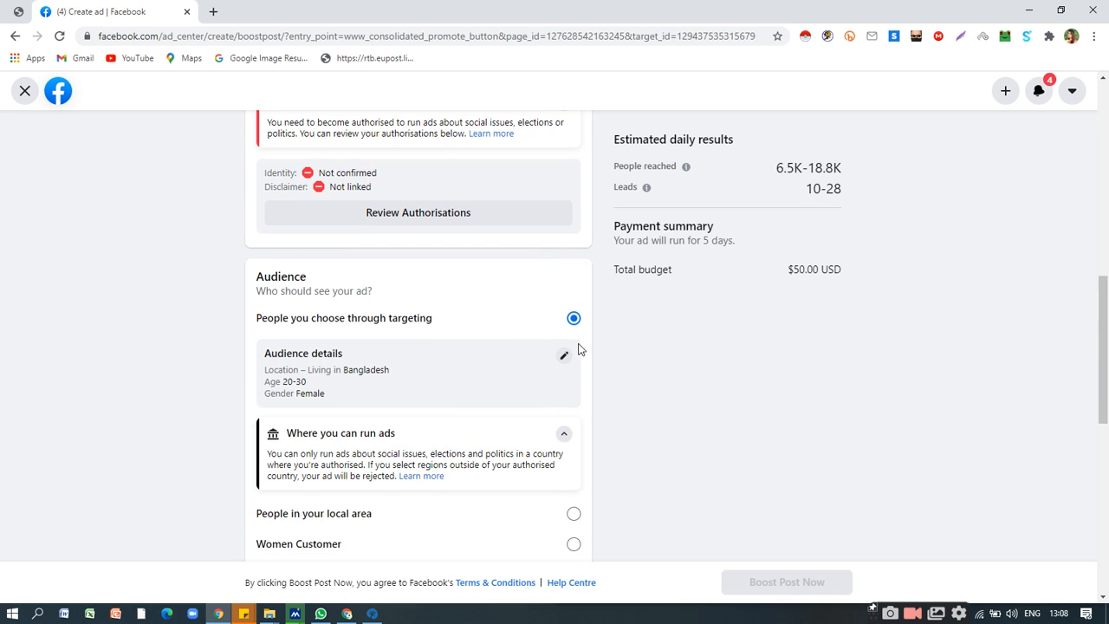
Leave the boosted post setup, discarding its changes, and look through the posts available to boost.
scroll(579, 350, up, 8)
click(25, 90)
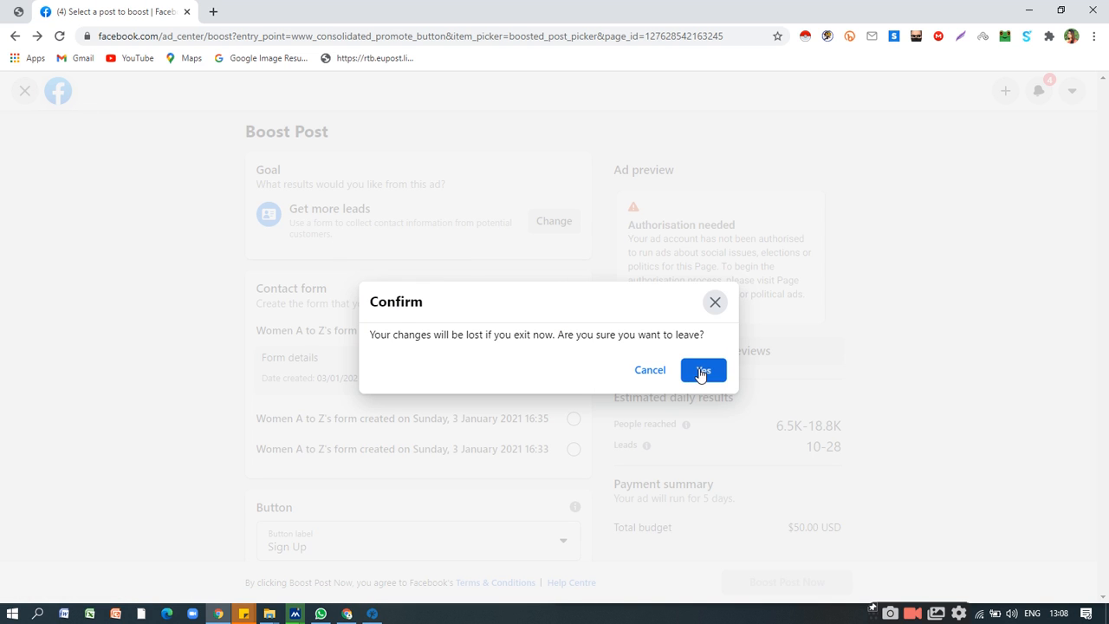
click(698, 382)
scroll(588, 331, up, 3)
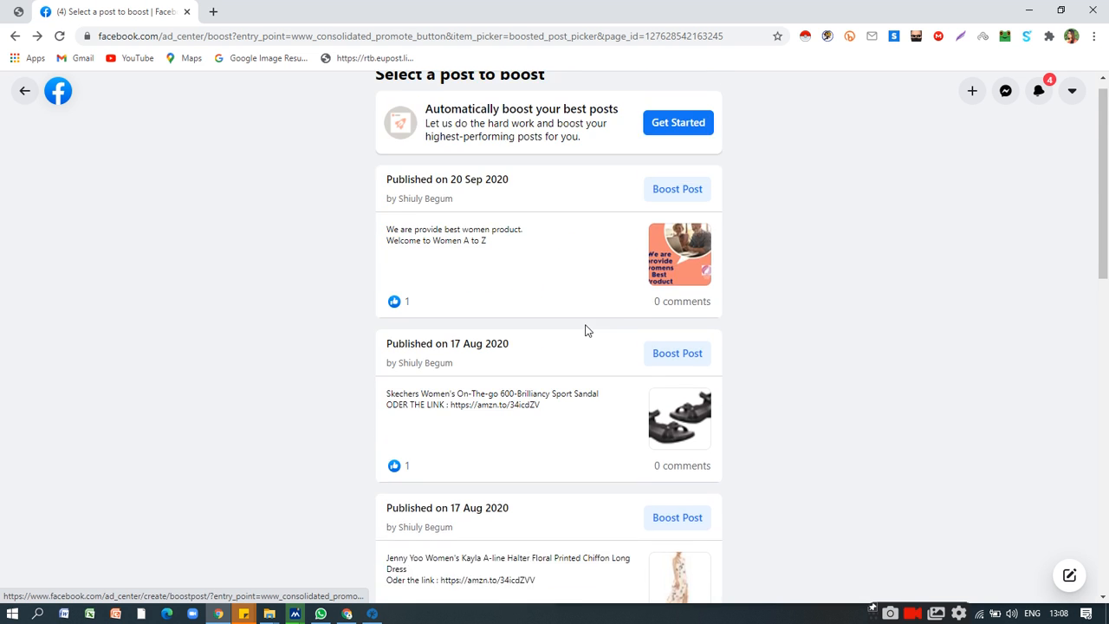
scroll(588, 331, down, 2)
scroll(588, 331, up, 2)
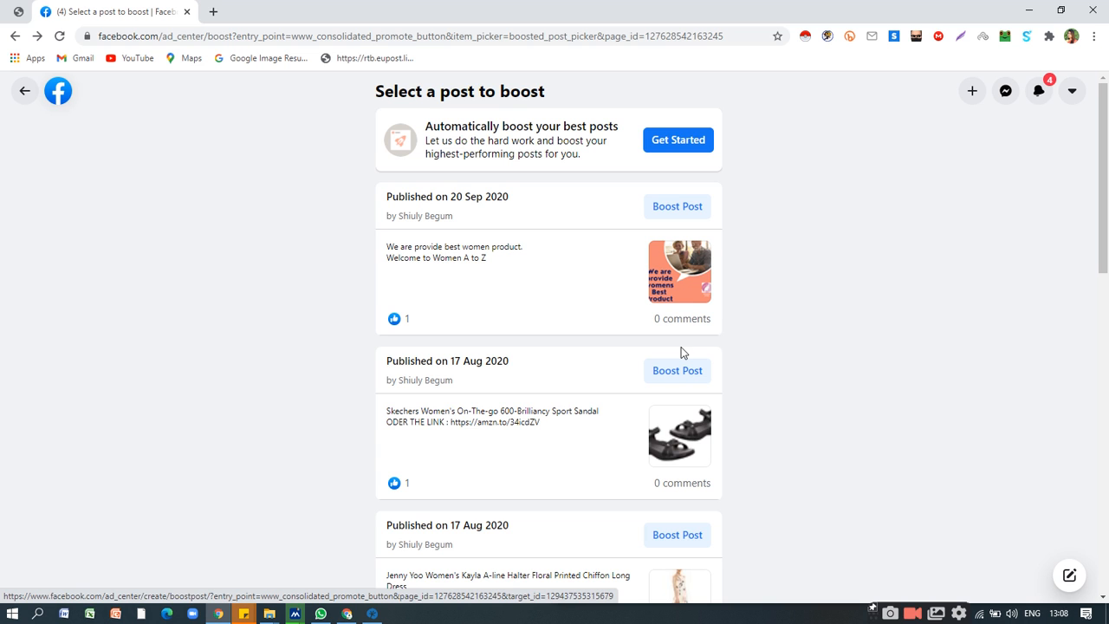
scroll(672, 378, down, 1)
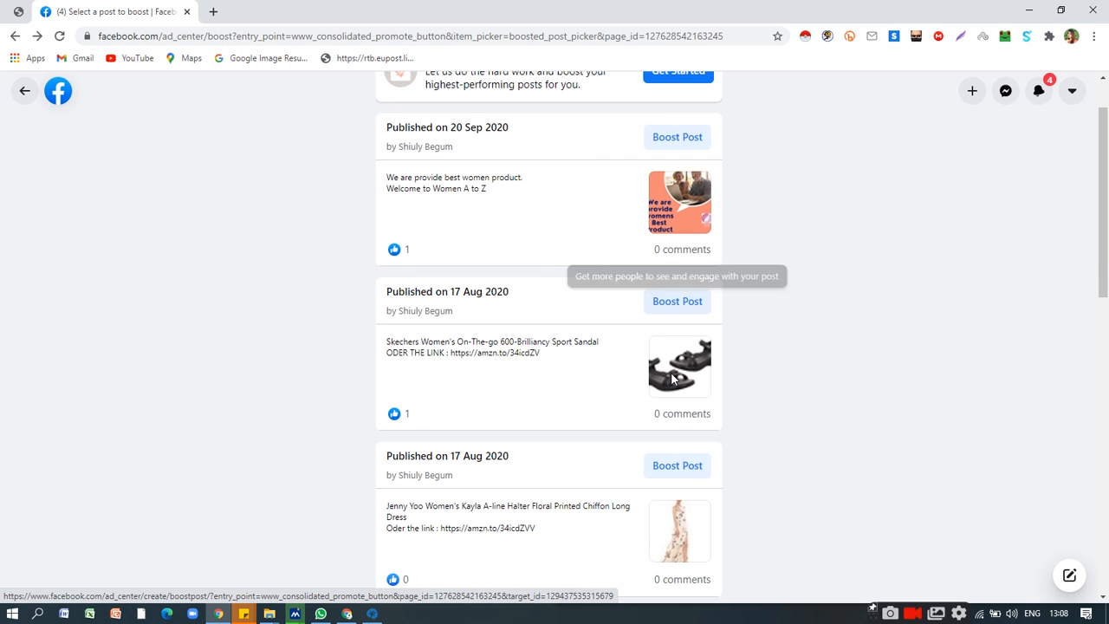
scroll(672, 379, down, 2)
scroll(675, 368, up, 3)
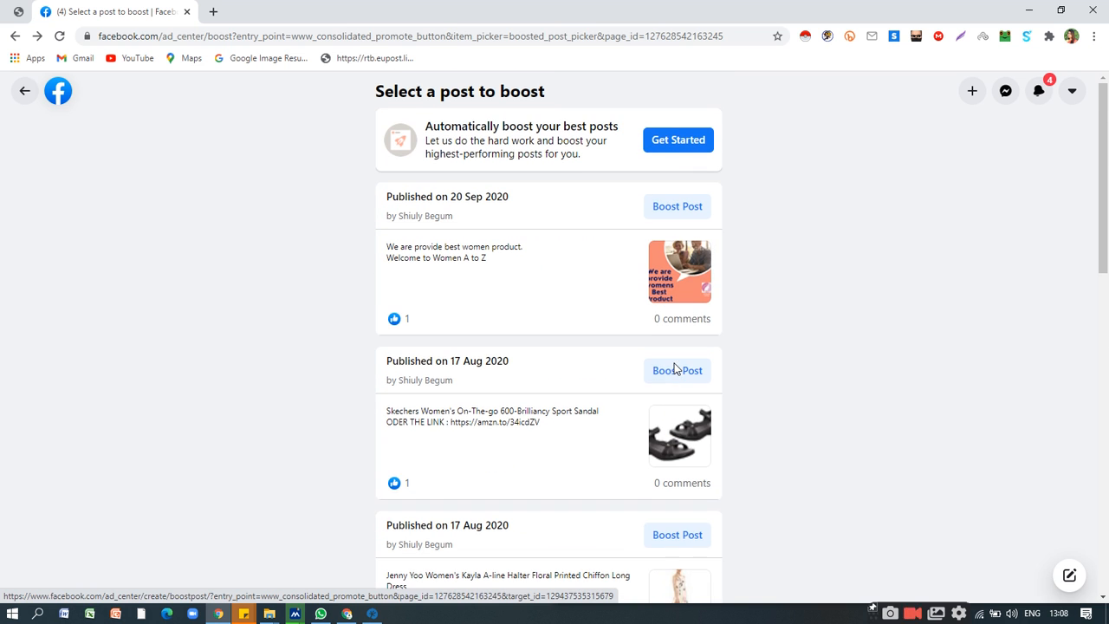
Return to the ad goals and start a Promote your Page ad.
click(25, 94)
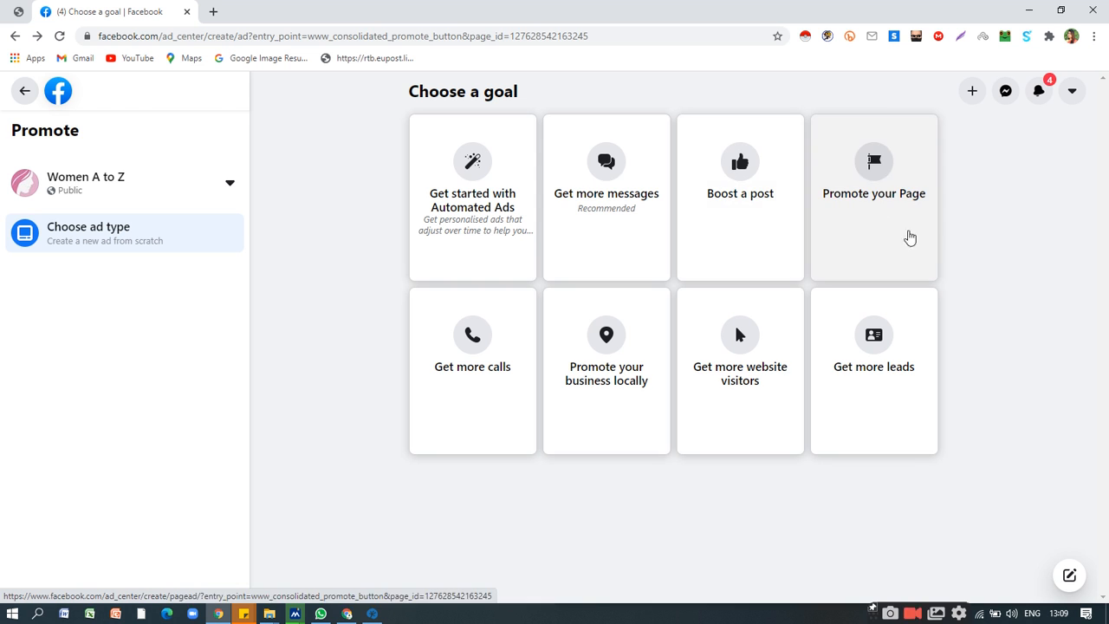
click(890, 175)
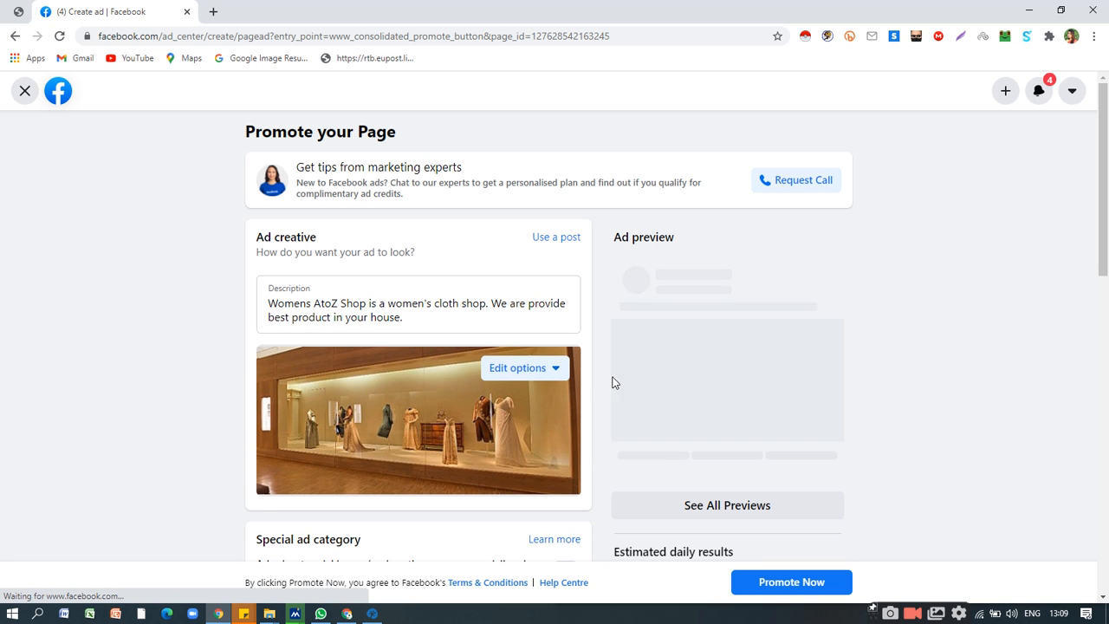
scroll(616, 372, down, 3)
scroll(618, 370, up, 2)
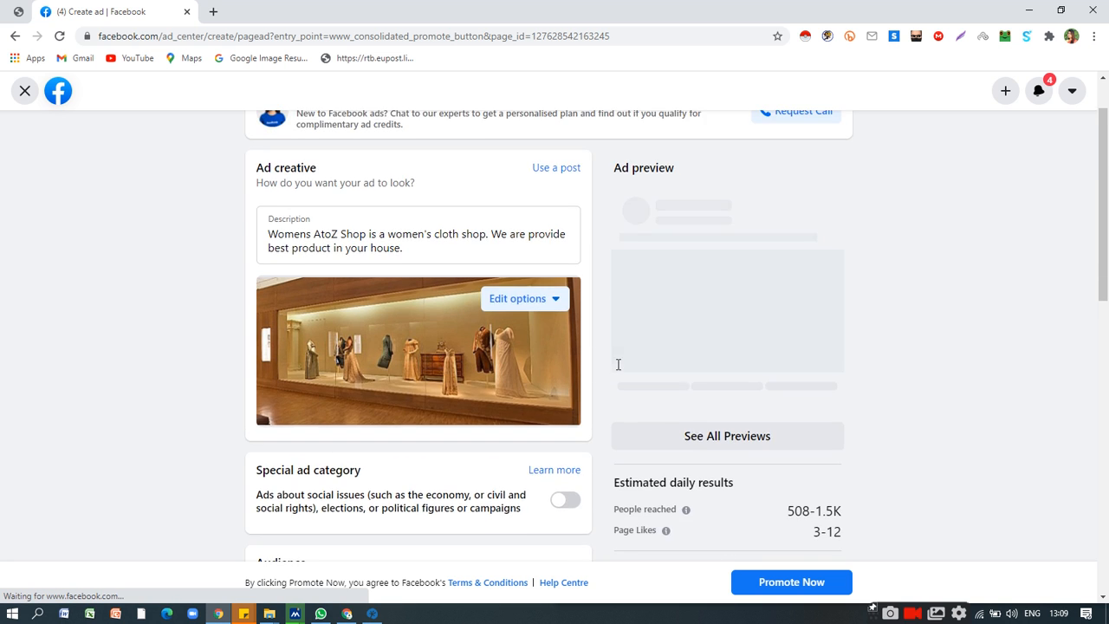
Examine the Page promotion's audience, duration, daily budget, estimated daily results and payment summary.
scroll(617, 370, down, 1)
scroll(749, 416, down, 2)
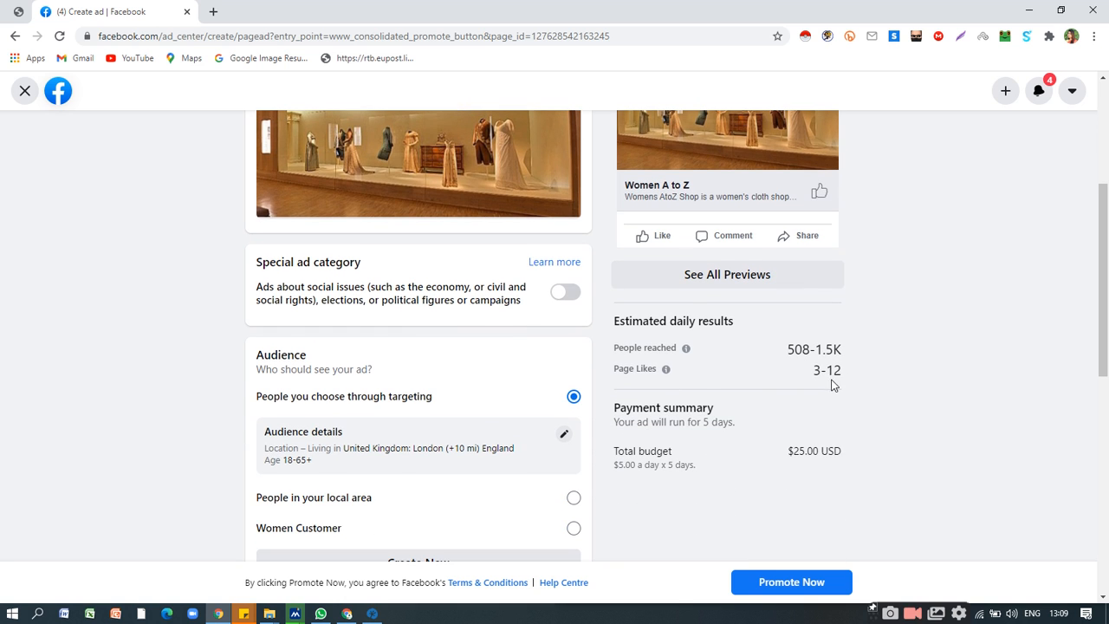
scroll(786, 386, down, 1)
scroll(786, 386, down, 5)
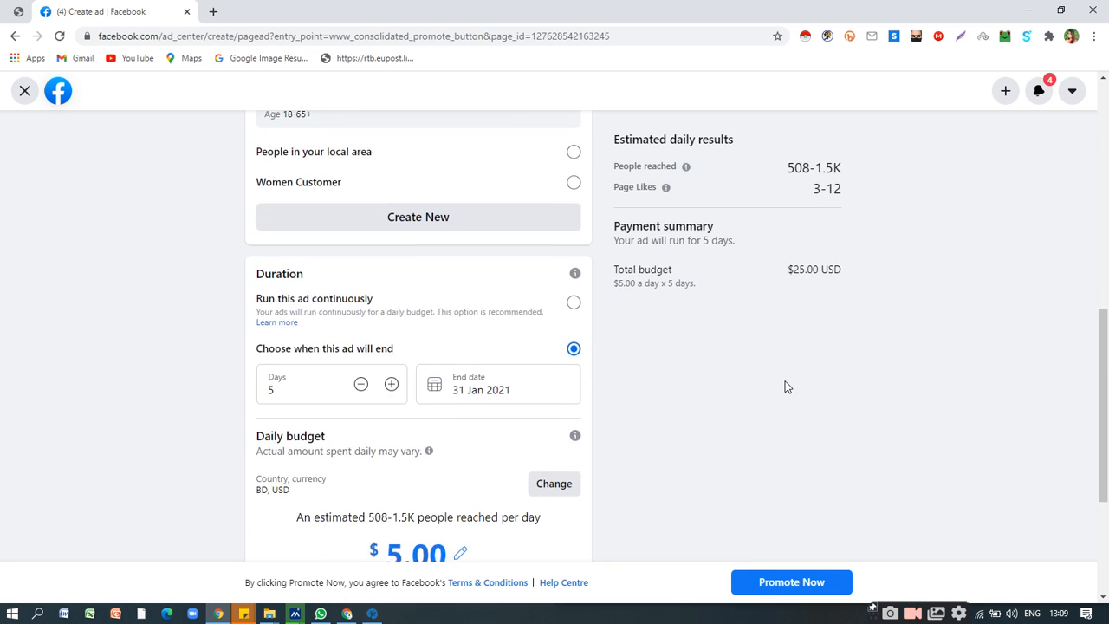
scroll(786, 387, down, 1)
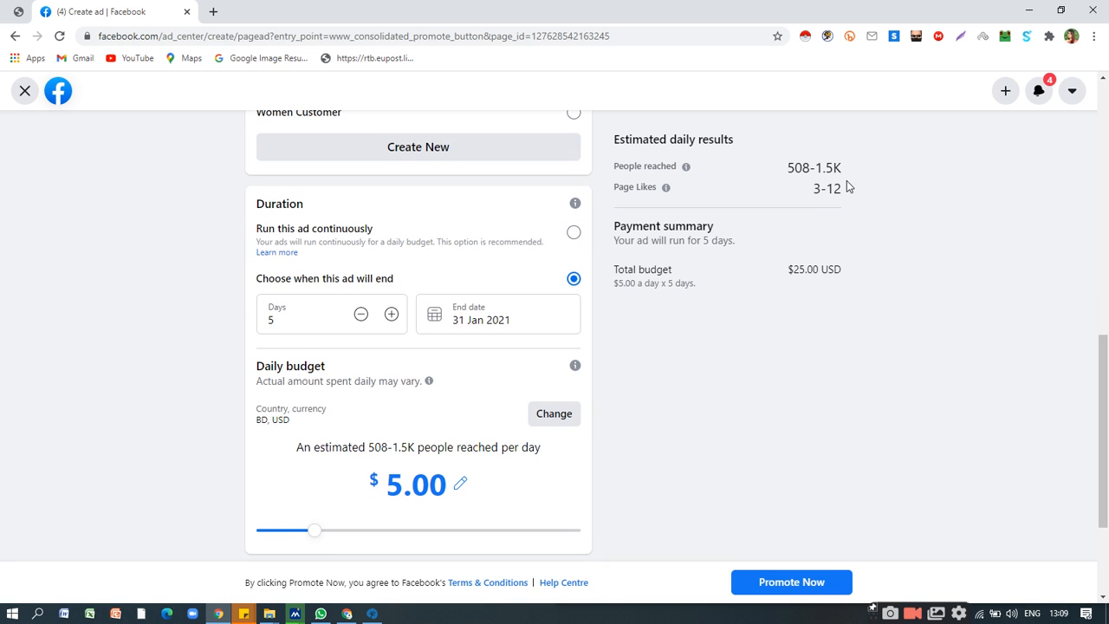
scroll(814, 230, up, 1)
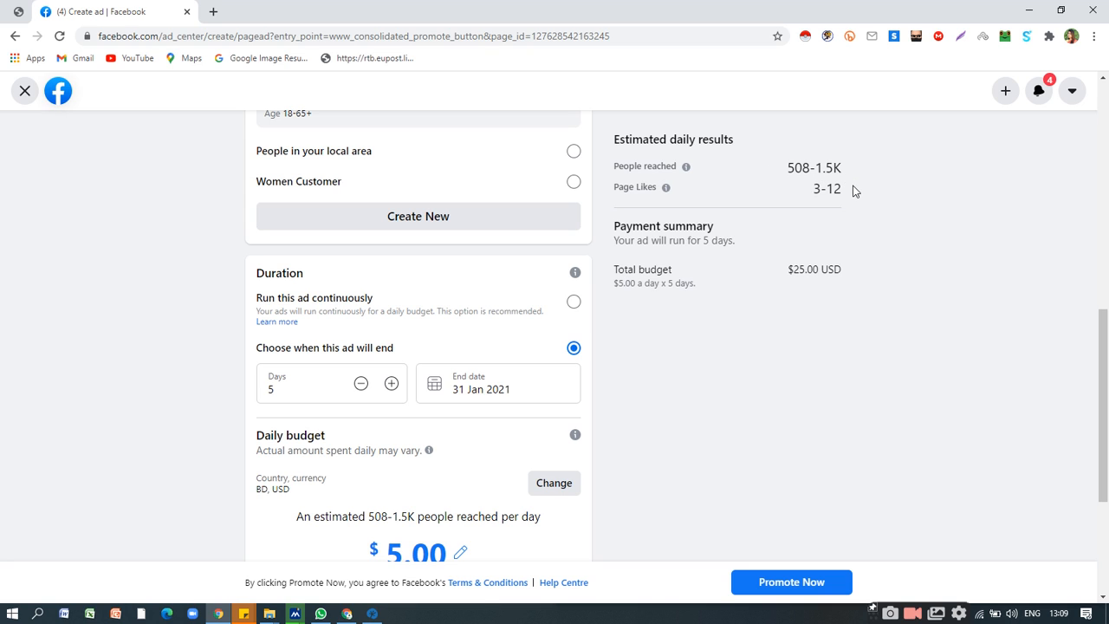
scroll(775, 184, up, 5)
scroll(590, 268, up, 1)
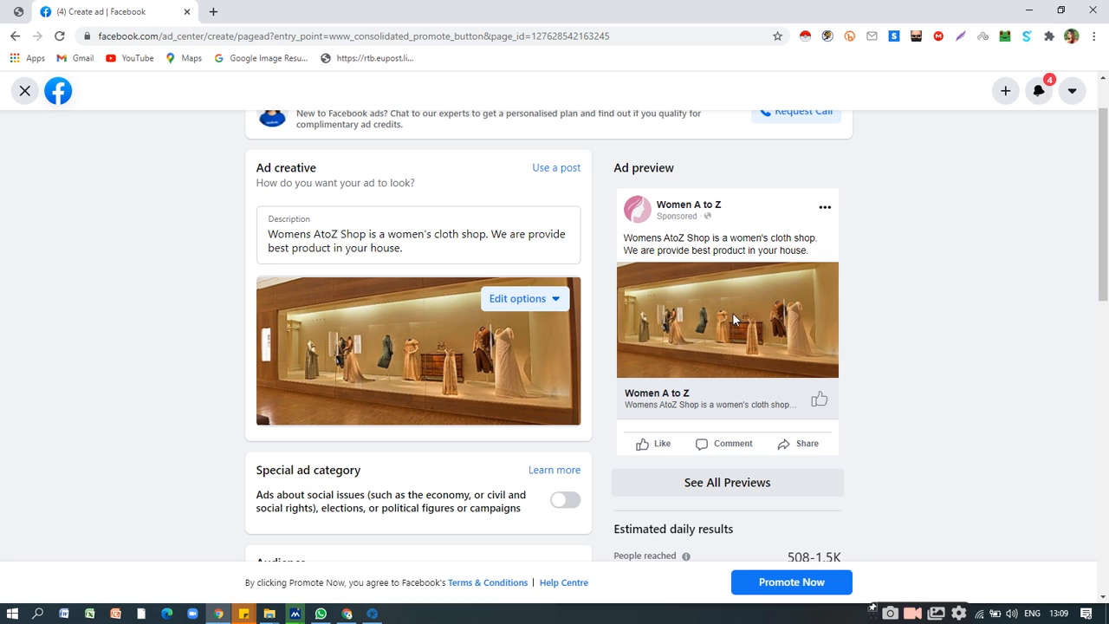
Review the Page promotion's ad creative and preview, along with its special ad category and audience sections.
scroll(544, 303, down, 1)
scroll(541, 305, up, 2)
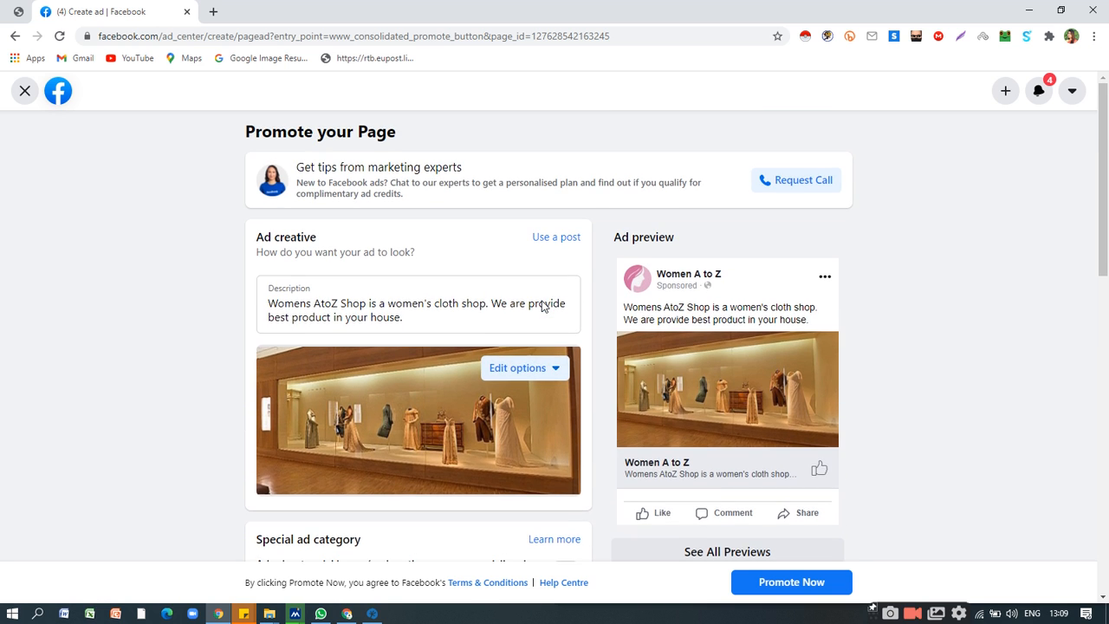
scroll(780, 403, down, 1)
scroll(777, 399, up, 1)
scroll(775, 399, down, 1)
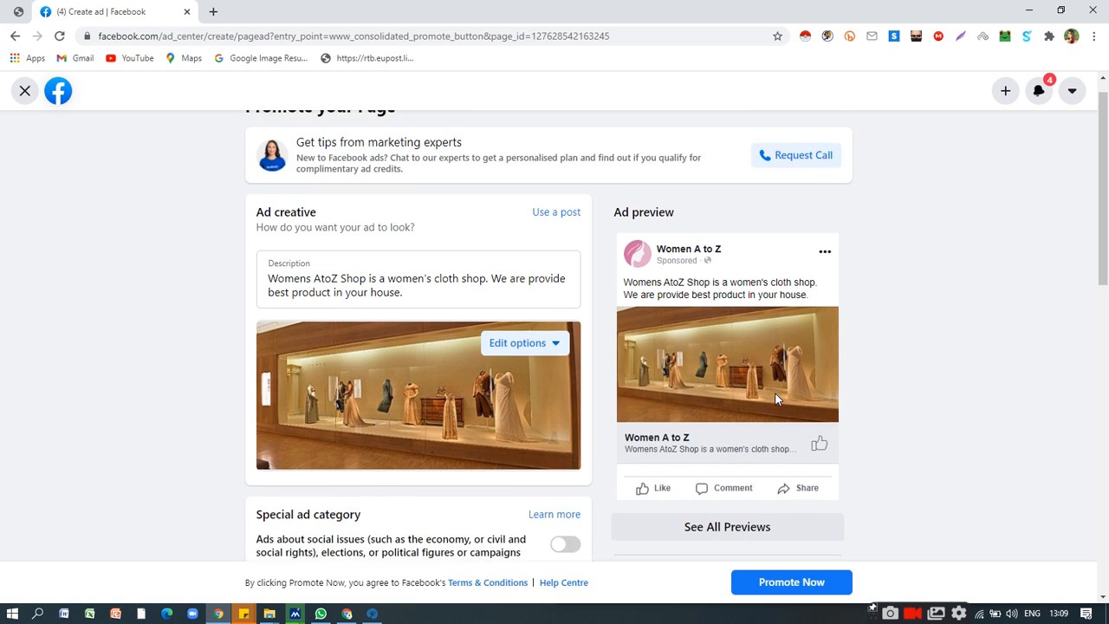
scroll(776, 398, up, 1)
scroll(775, 398, down, 3)
scroll(776, 399, down, 1)
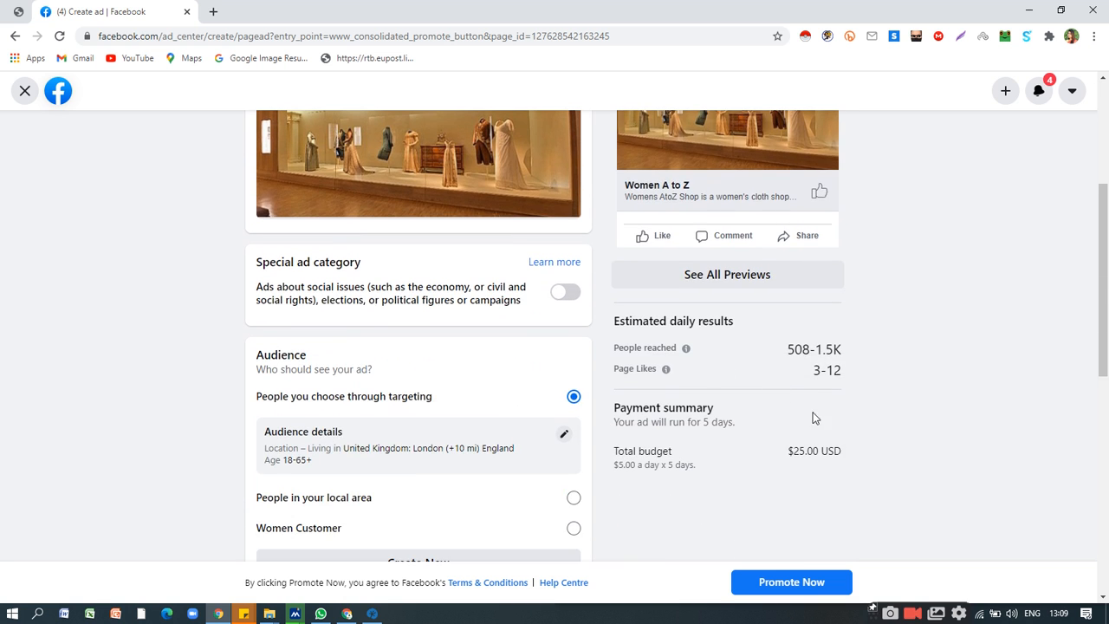
Edit the Page promotion's targeted audience and remove London from its locations.
scroll(789, 383, down, 4)
scroll(788, 384, up, 6)
scroll(785, 384, down, 2)
click(563, 434)
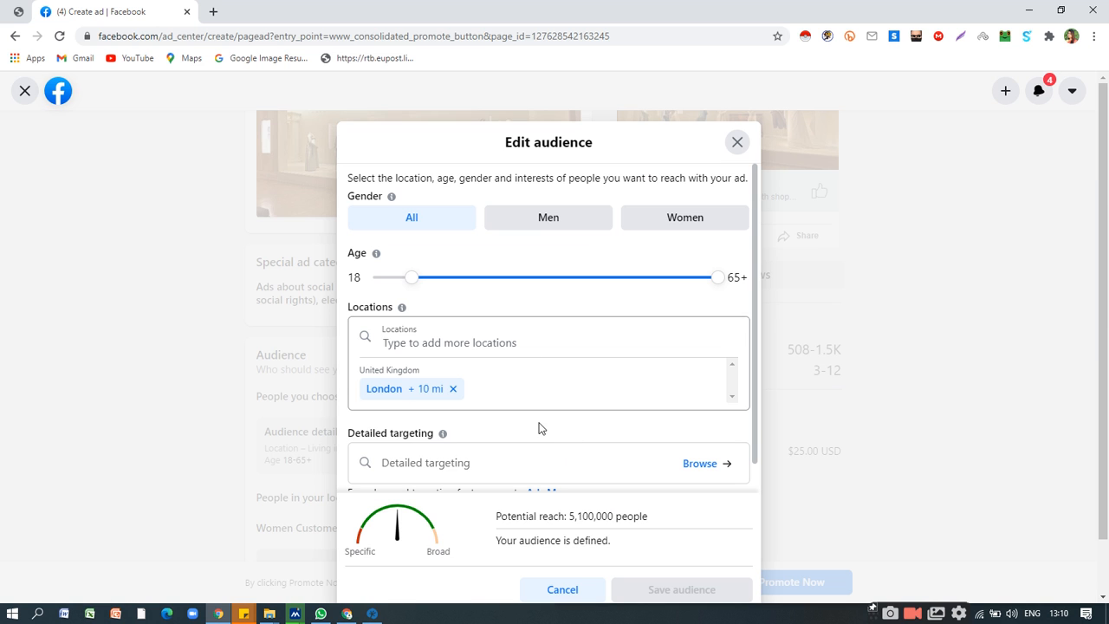
click(453, 389)
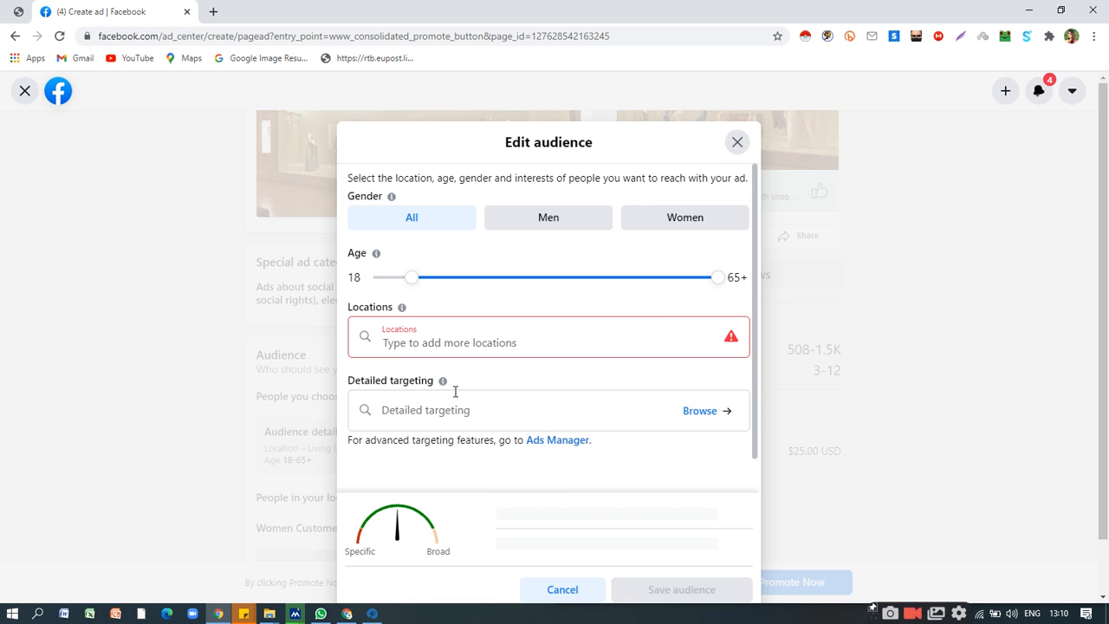
Add Bangladesh as the audience location and save the audience.
click(425, 339)
scroll(438, 325, up, 1)
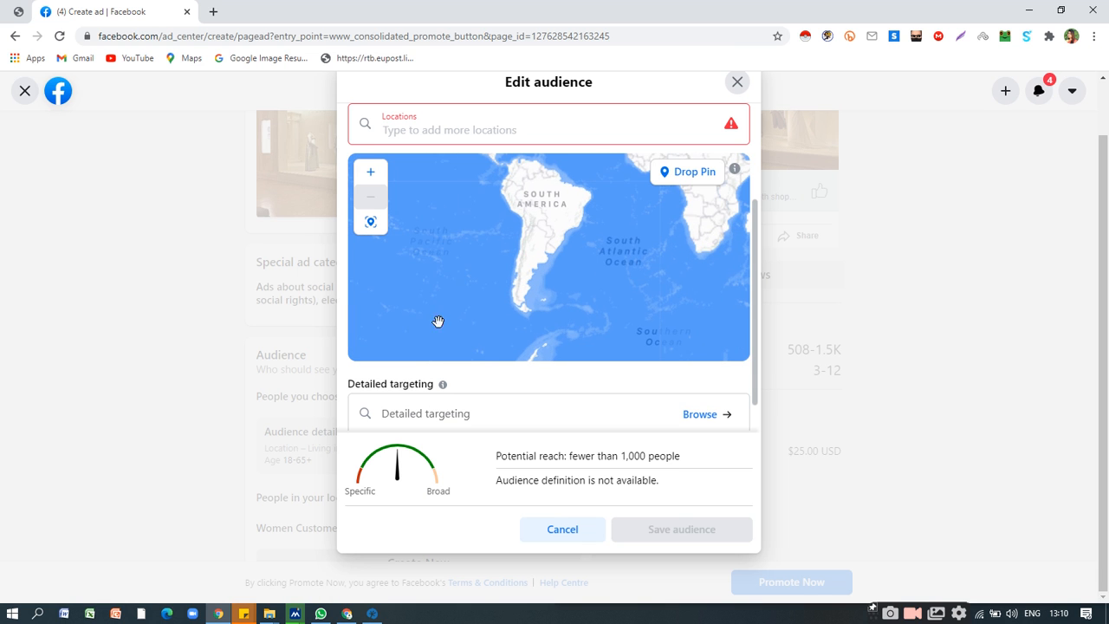
click(454, 138)
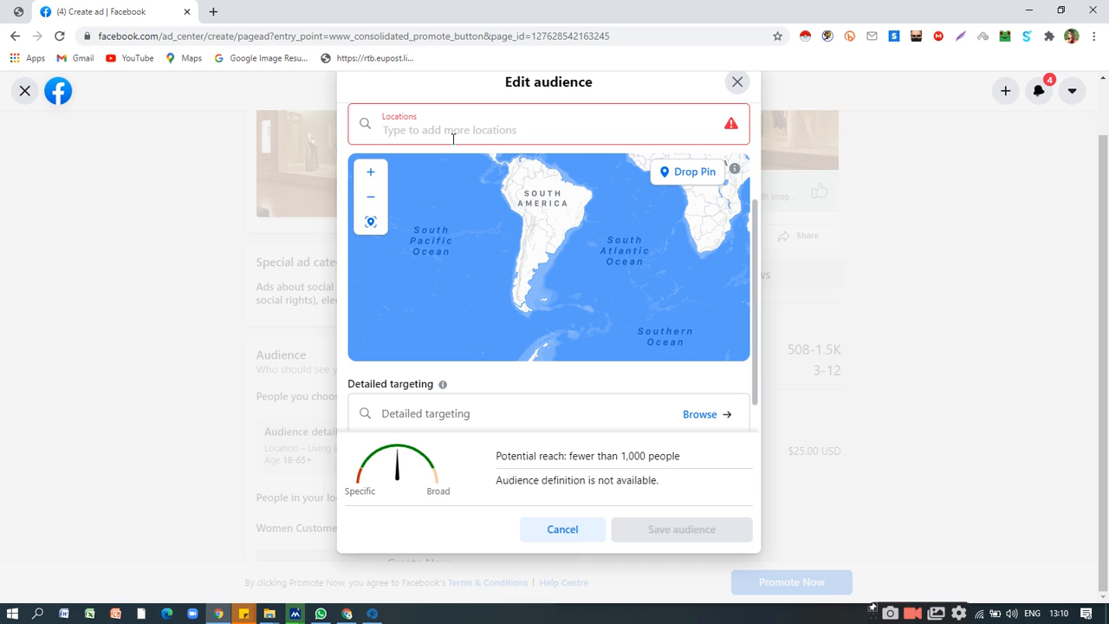
text(Bangladesh)
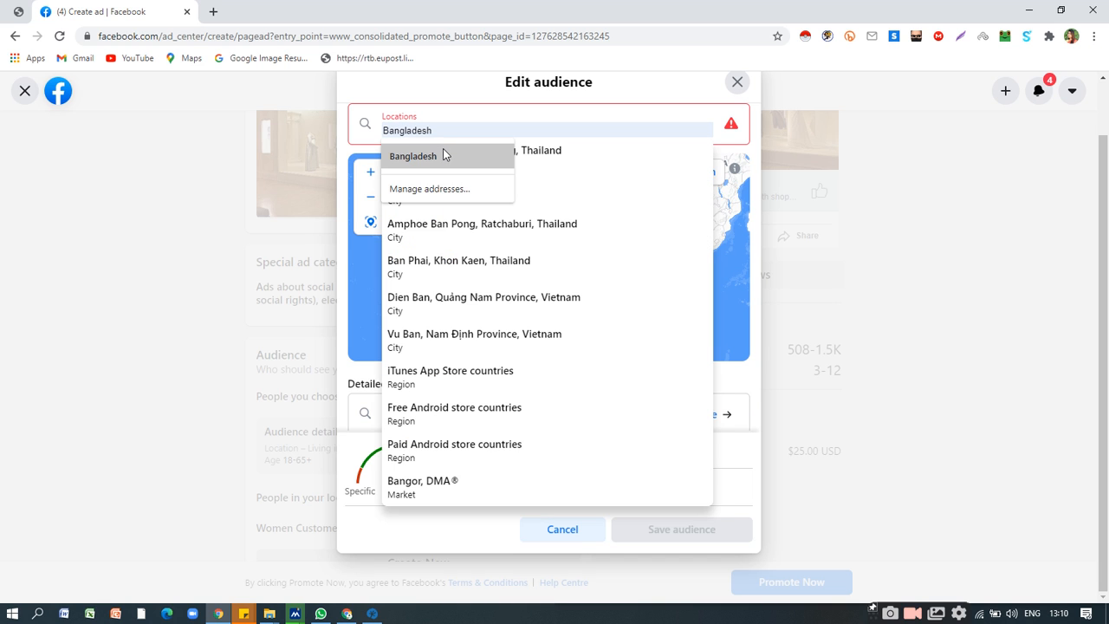
click(443, 155)
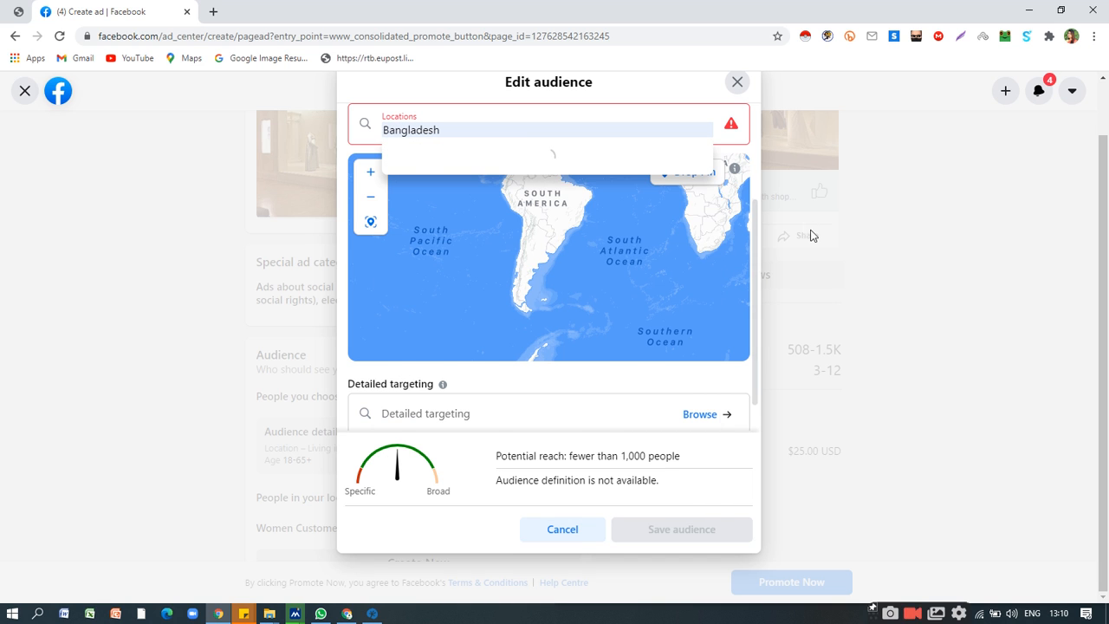
click(448, 173)
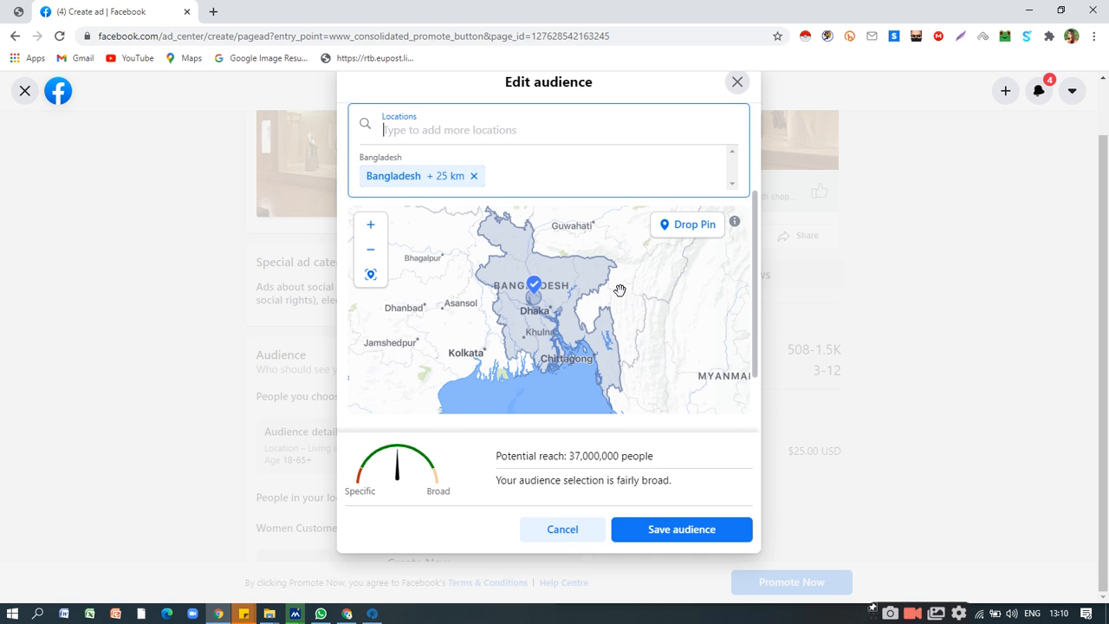
click(689, 530)
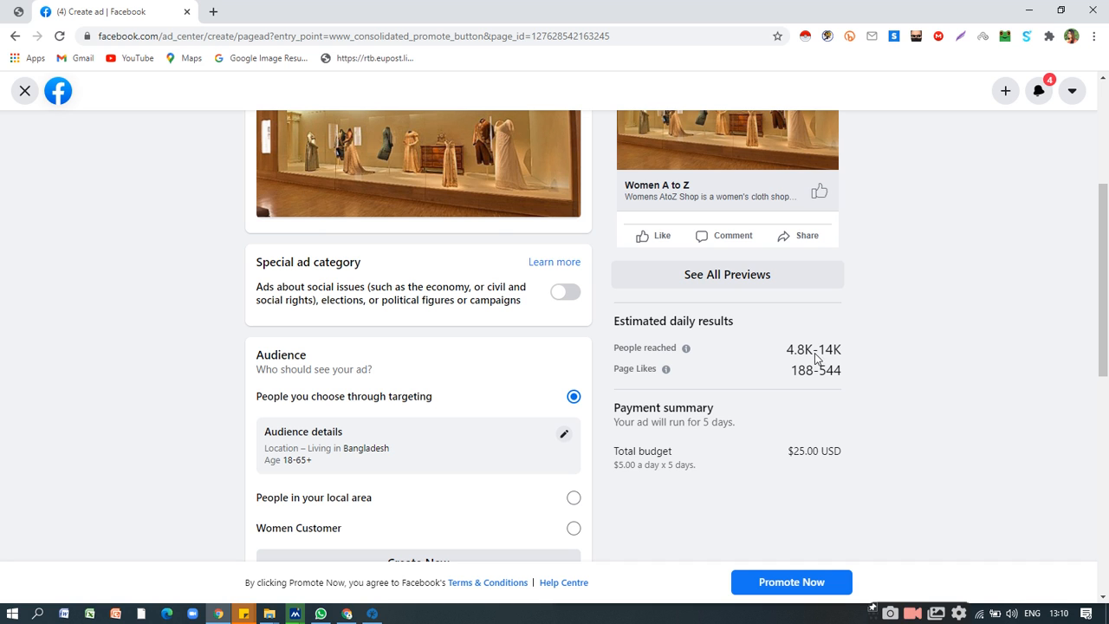
Raise the Page promotion's daily budget to $20.00.
scroll(436, 308, down, 3)
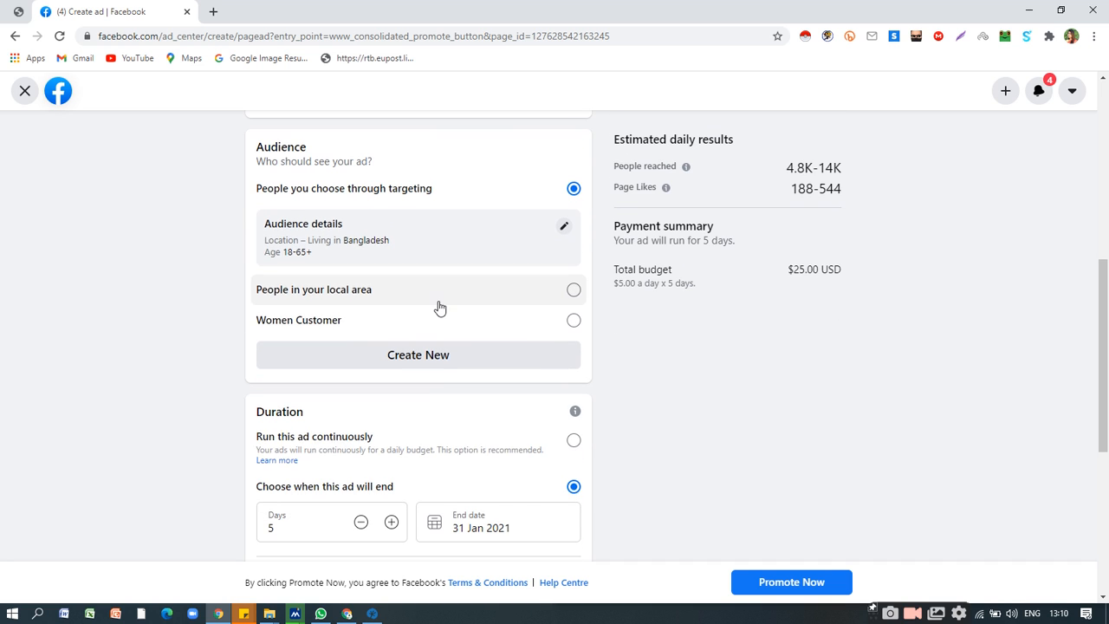
scroll(440, 308, down, 3)
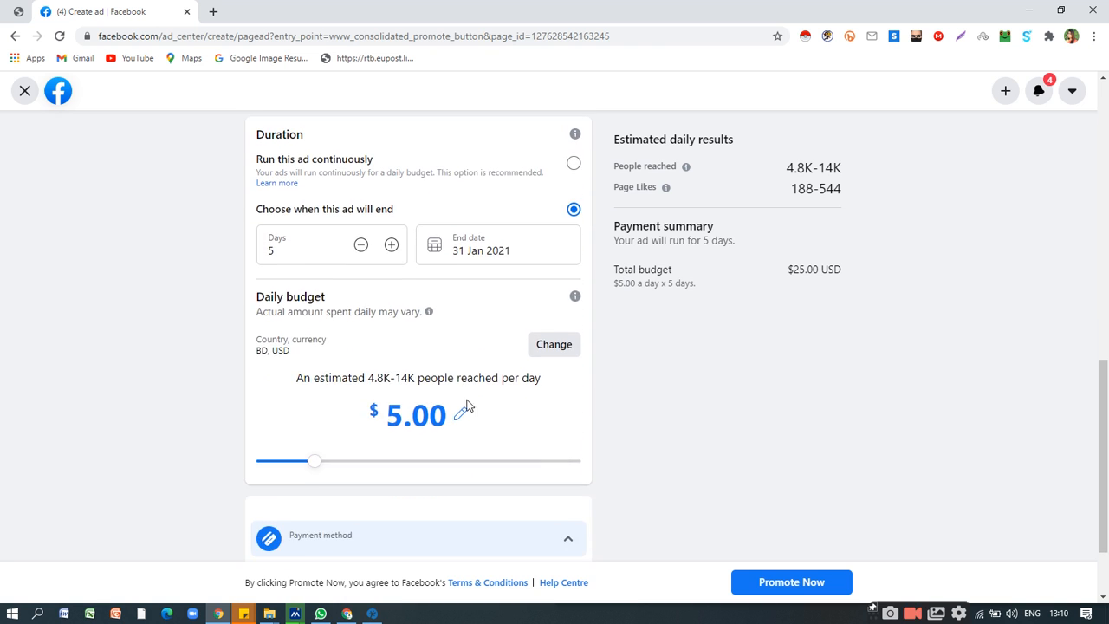
scroll(753, 304, down, 2)
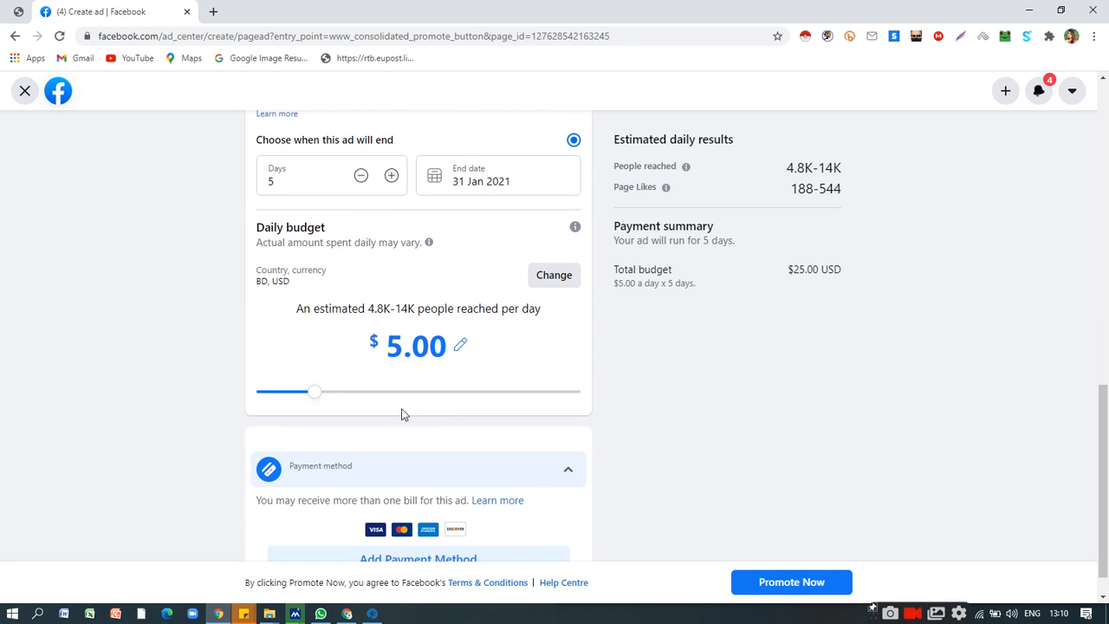
drag(319, 394, 442, 388)
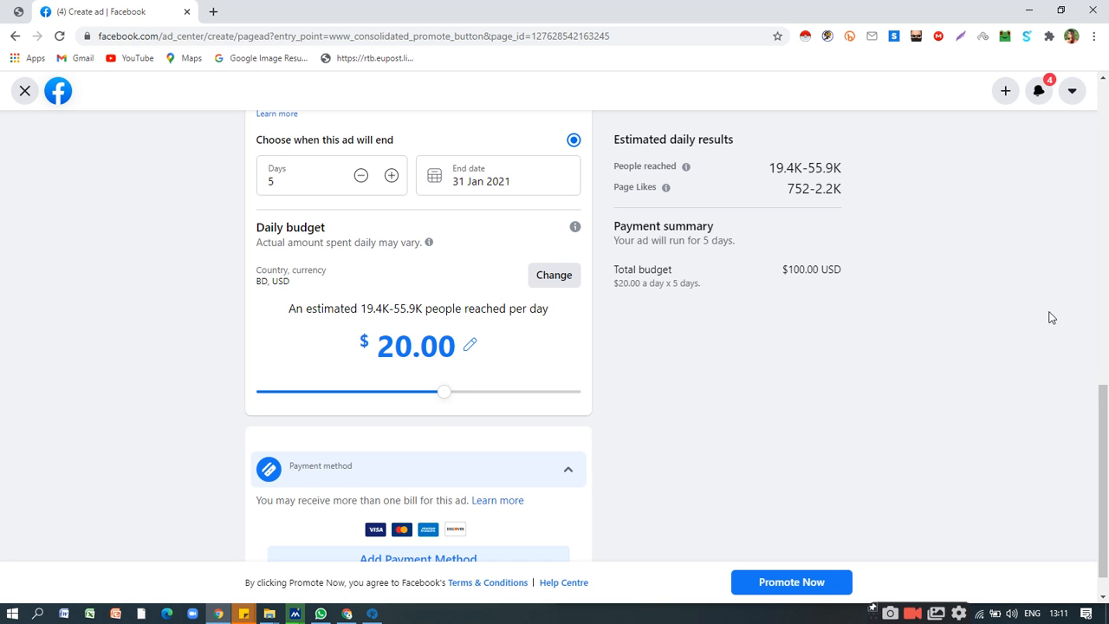
Review the promotion's audience, duration and daily budget against its estimated daily results and payment summary.
drag(1106, 429, 1056, 256)
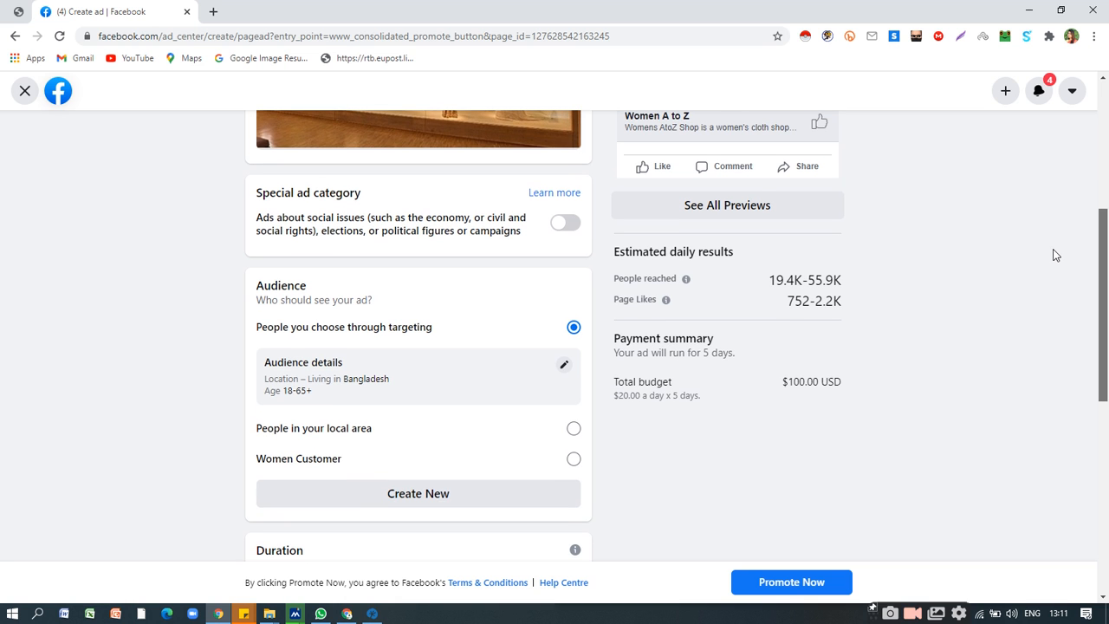
scroll(1053, 247, up, 1)
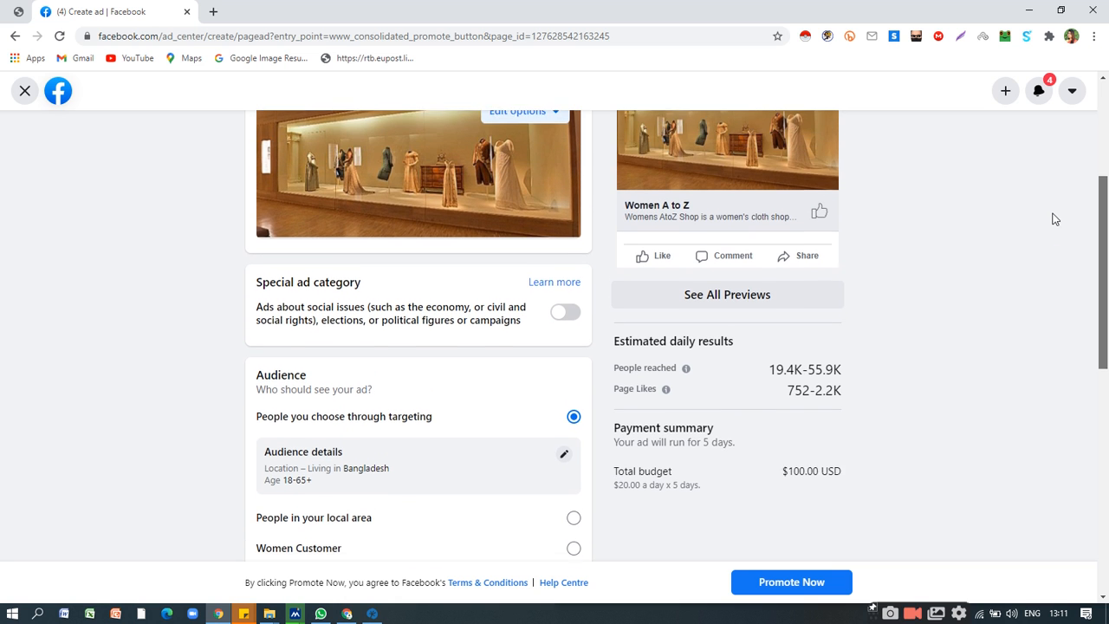
scroll(1046, 236, down, 1)
scroll(1040, 247, down, 1)
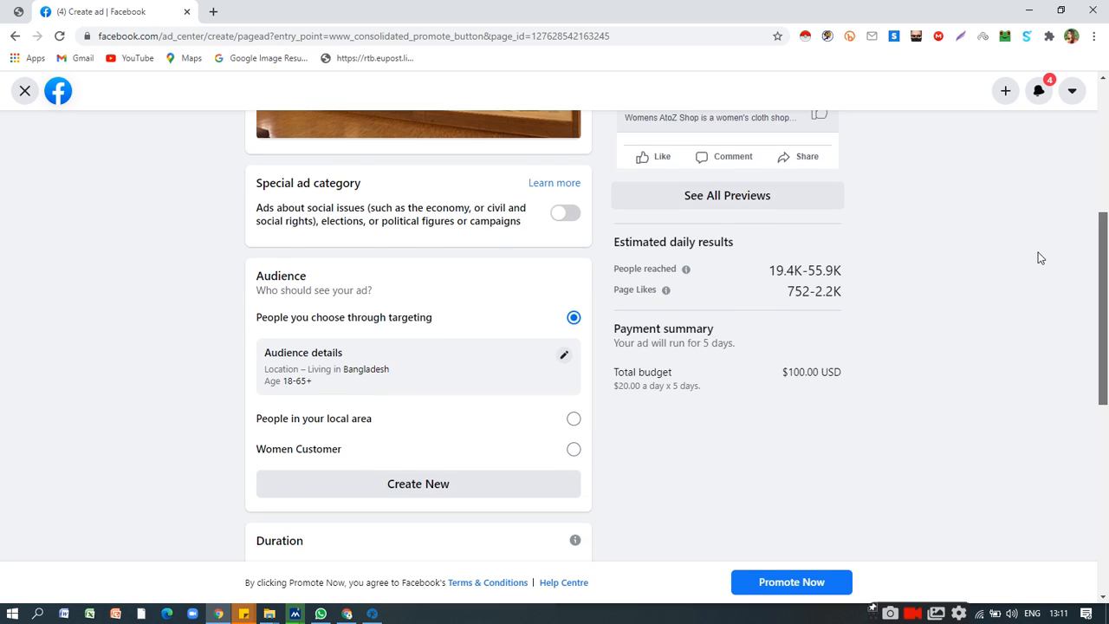
scroll(1037, 238, up, 1)
scroll(1031, 277, down, 2)
scroll(1022, 334, down, 2)
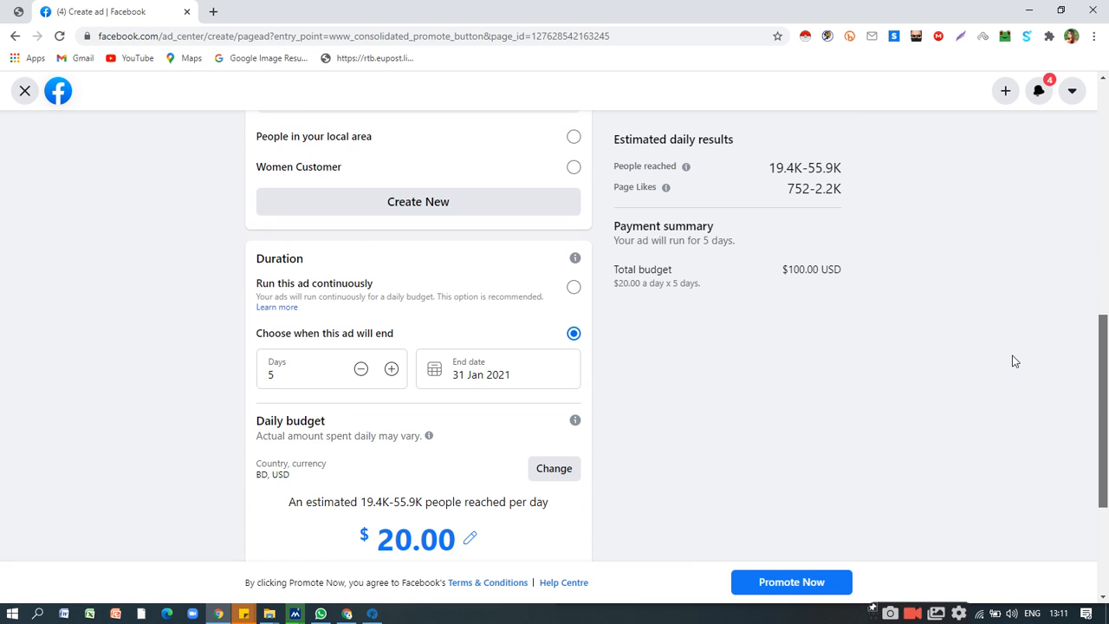
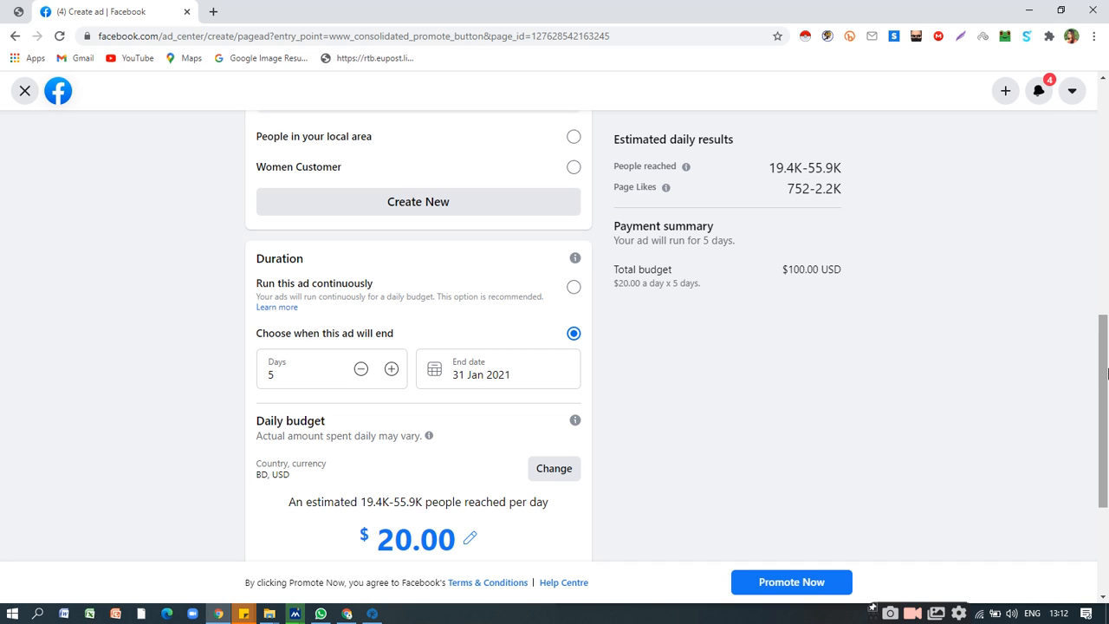
Examine the Page promotion's ad creative, preview, audience and duration settings, along with the total budget in its payment summary.
drag(1107, 379, 1056, 327)
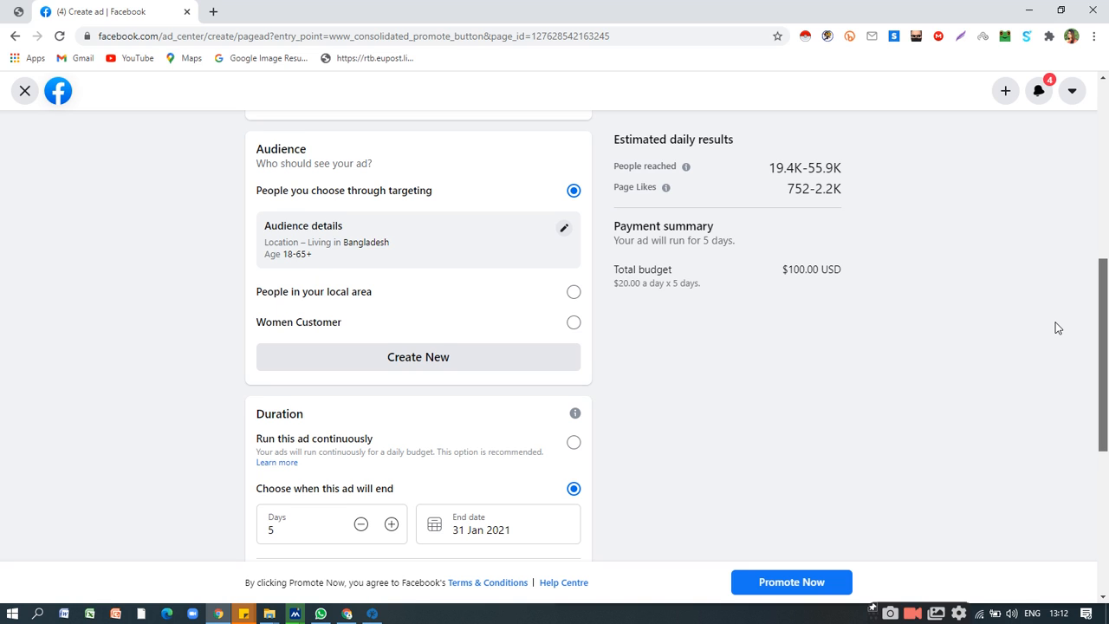
drag(1056, 328, 1051, 321)
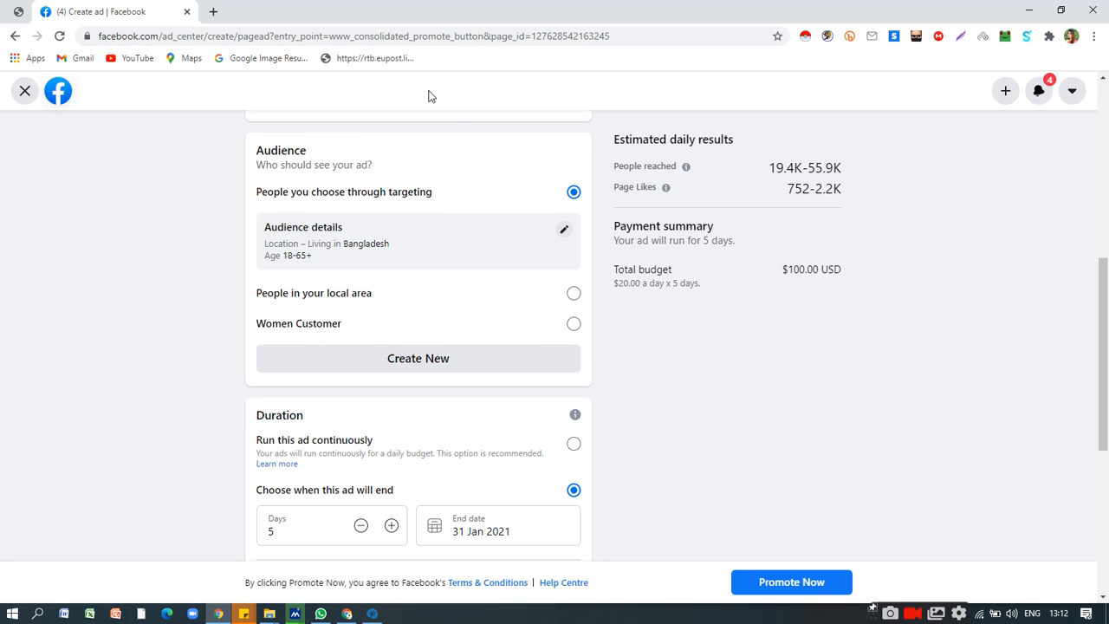
scroll(973, 302, down, 1)
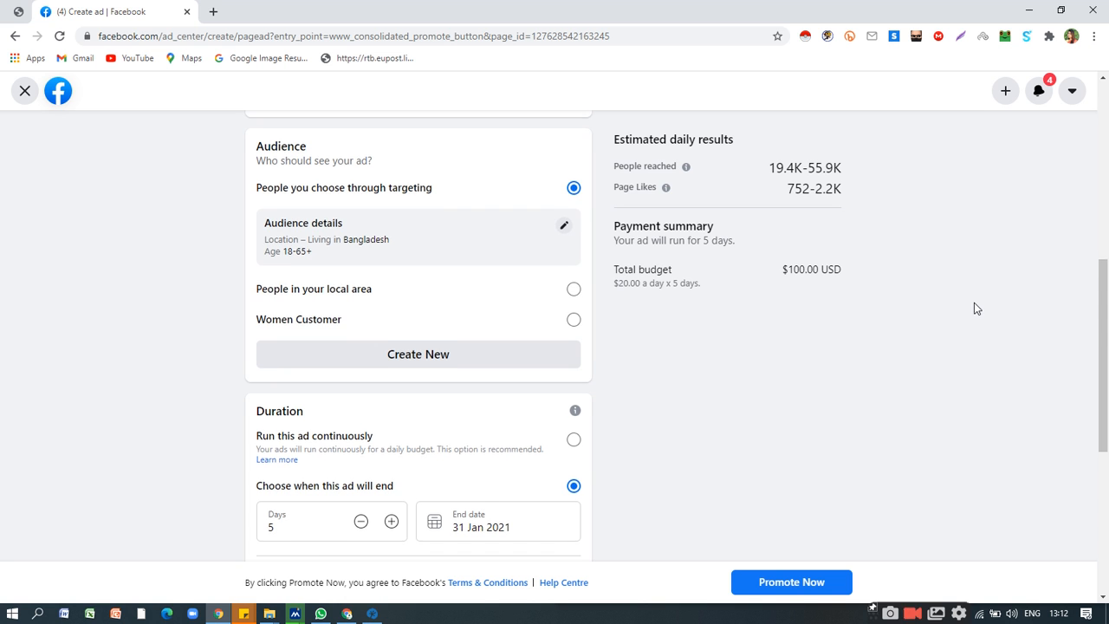
scroll(974, 303, down, 2)
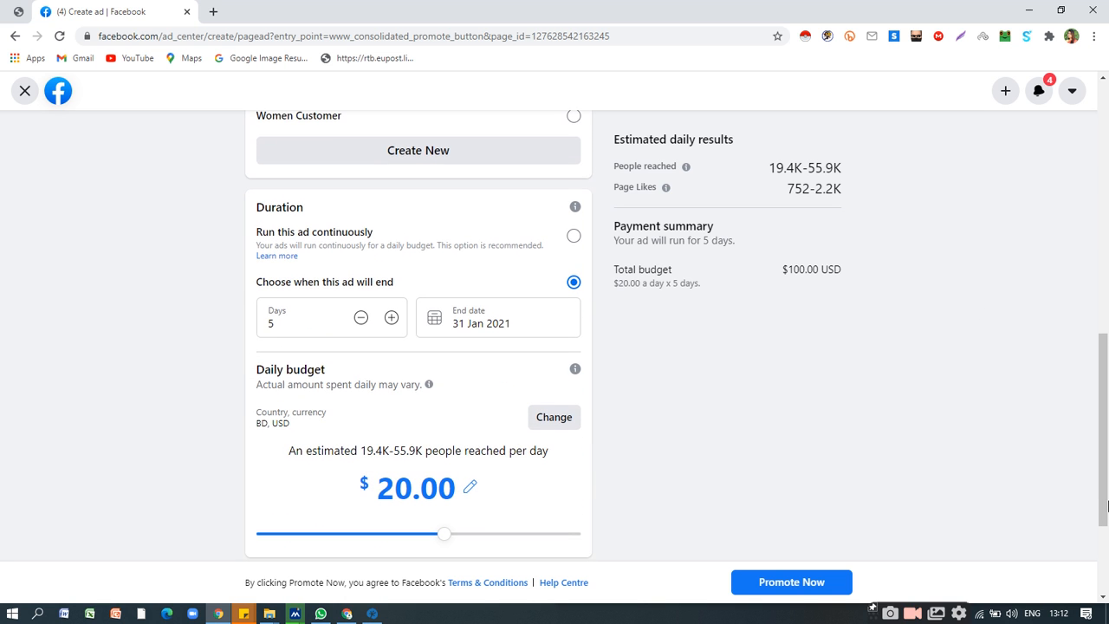
scroll(1108, 506, up, 6)
scroll(1108, 499, up, 2)
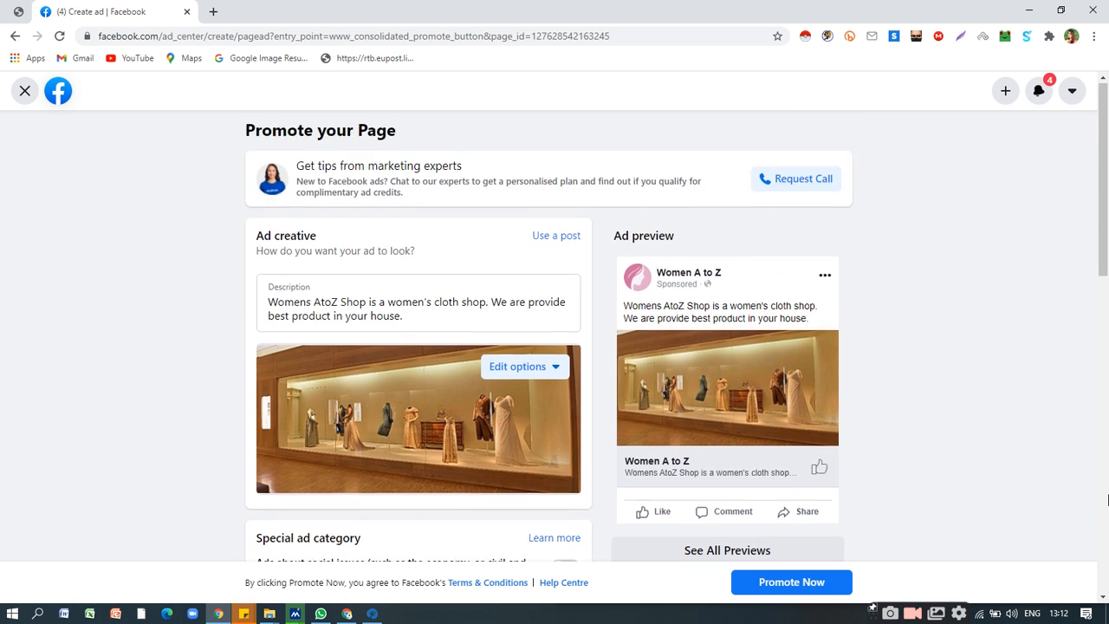
scroll(1107, 490, down, 1)
scroll(1107, 487, up, 1)
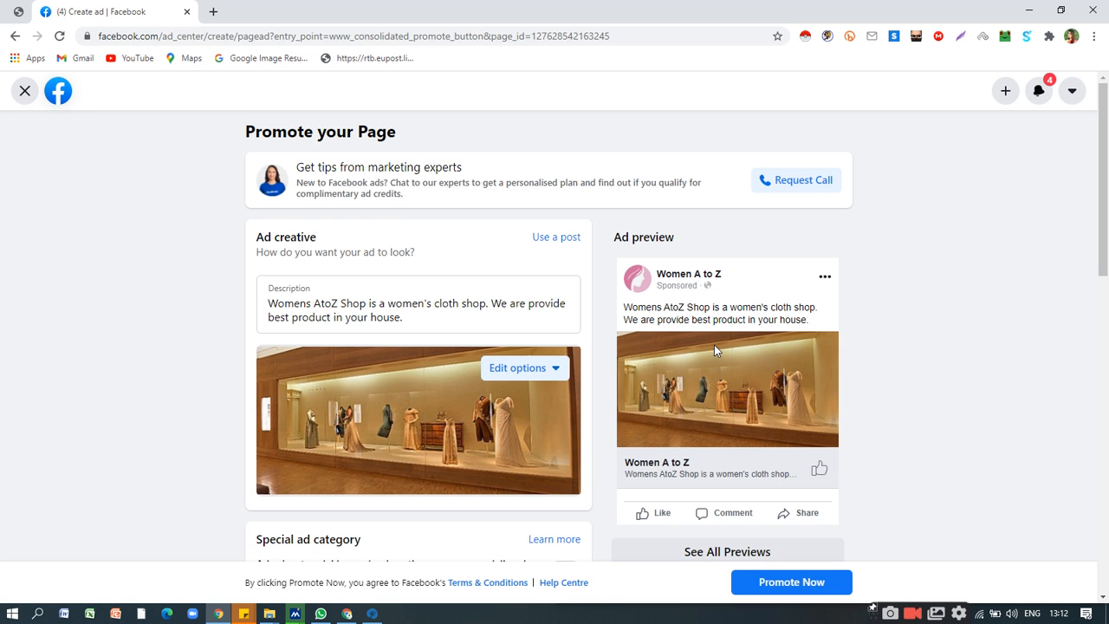
scroll(716, 349, down, 3)
scroll(703, 324, up, 2)
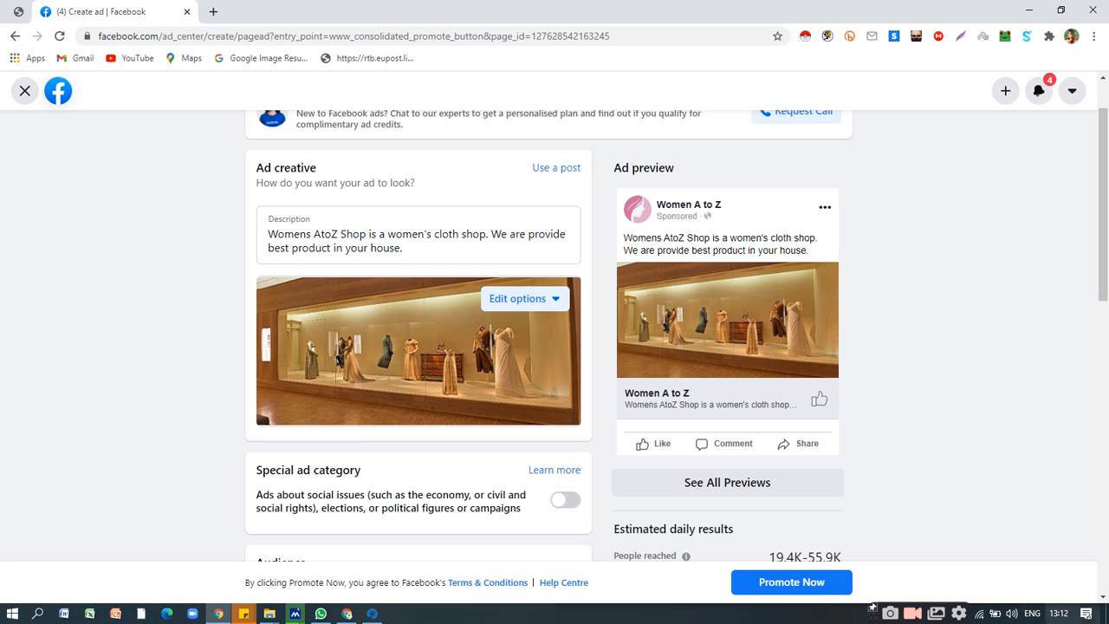
scroll(811, 485, down, 4)
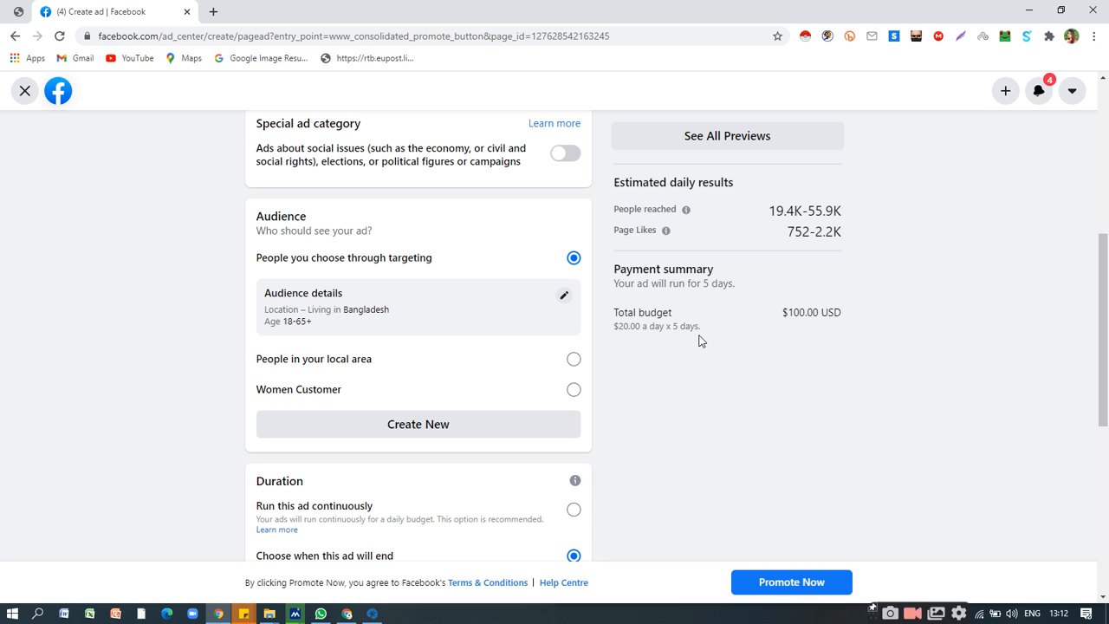
triple_click(794, 310)
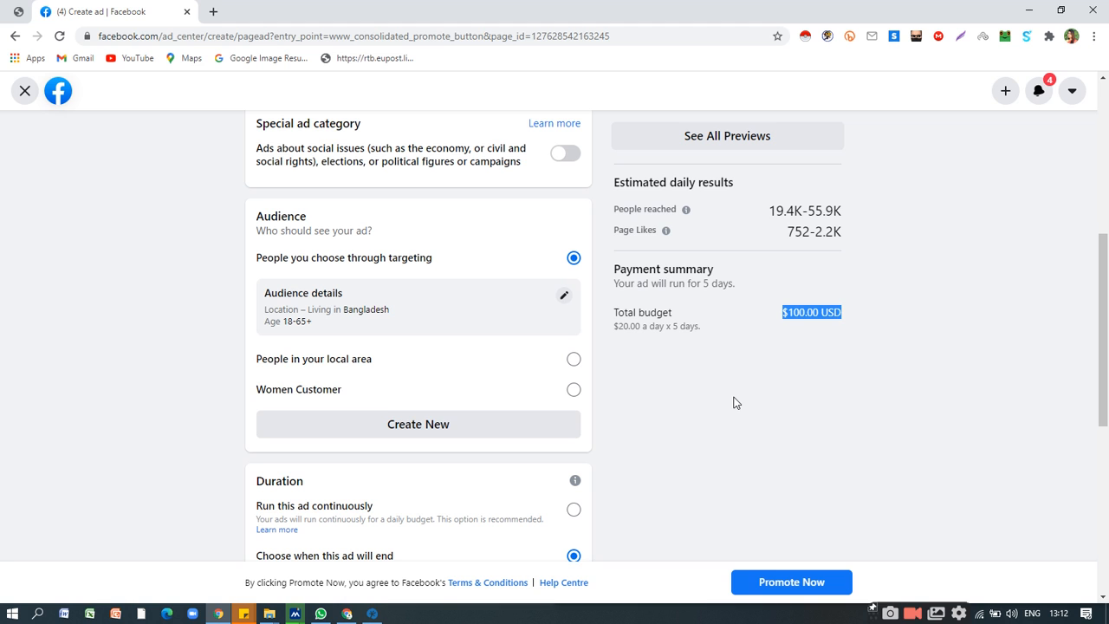
Shorten the Page promotion's duration to 1 day.
scroll(486, 401, down, 1)
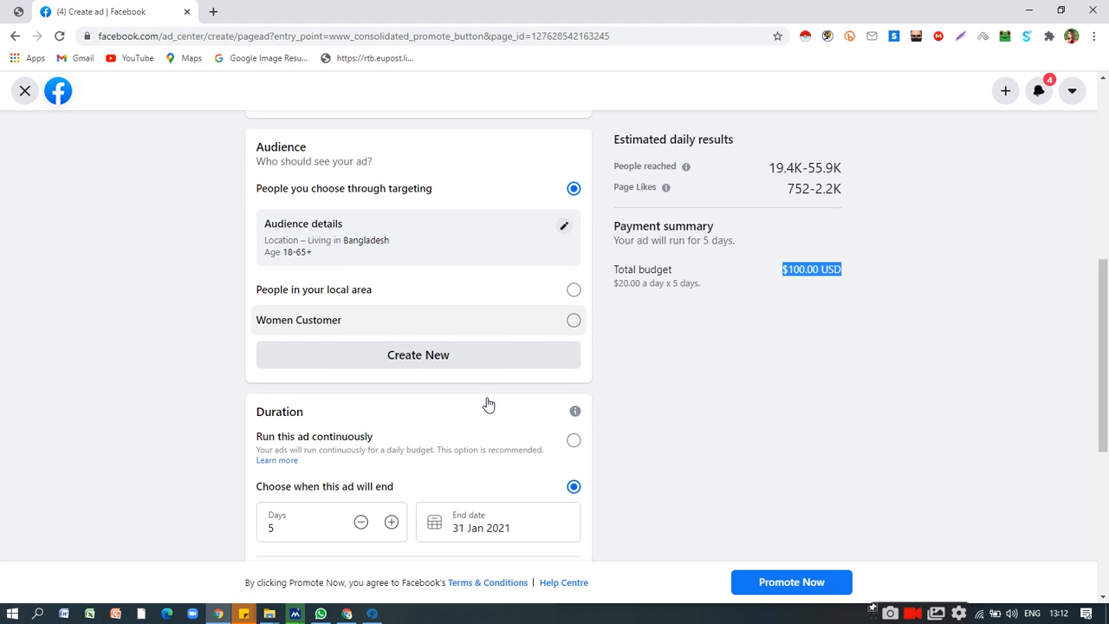
scroll(486, 401, down, 3)
click(360, 315)
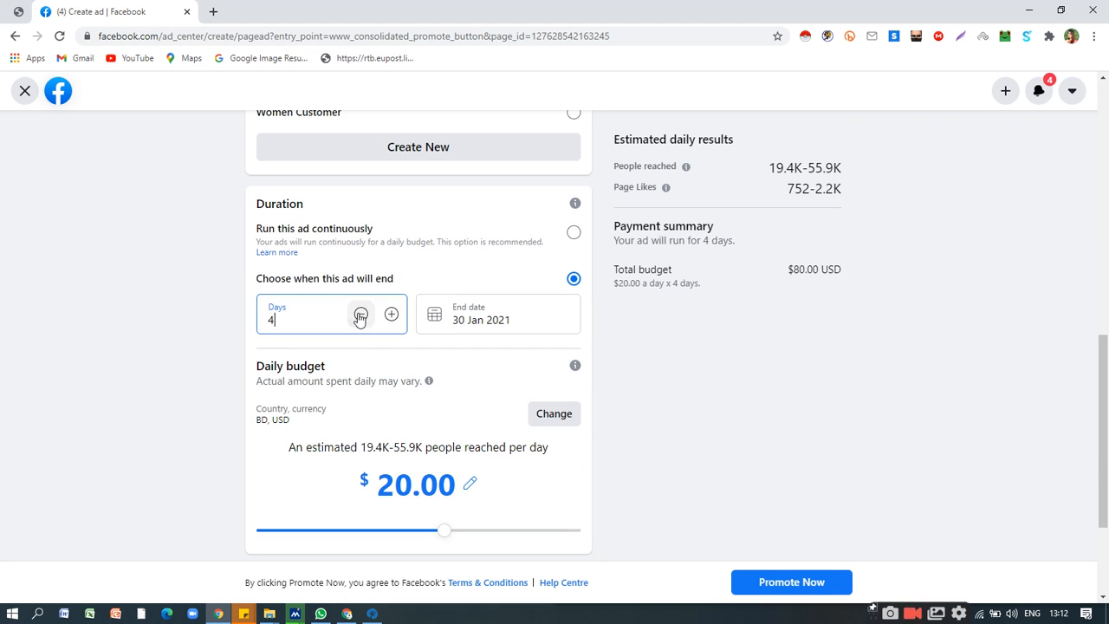
click(361, 317)
click(364, 373)
click(361, 374)
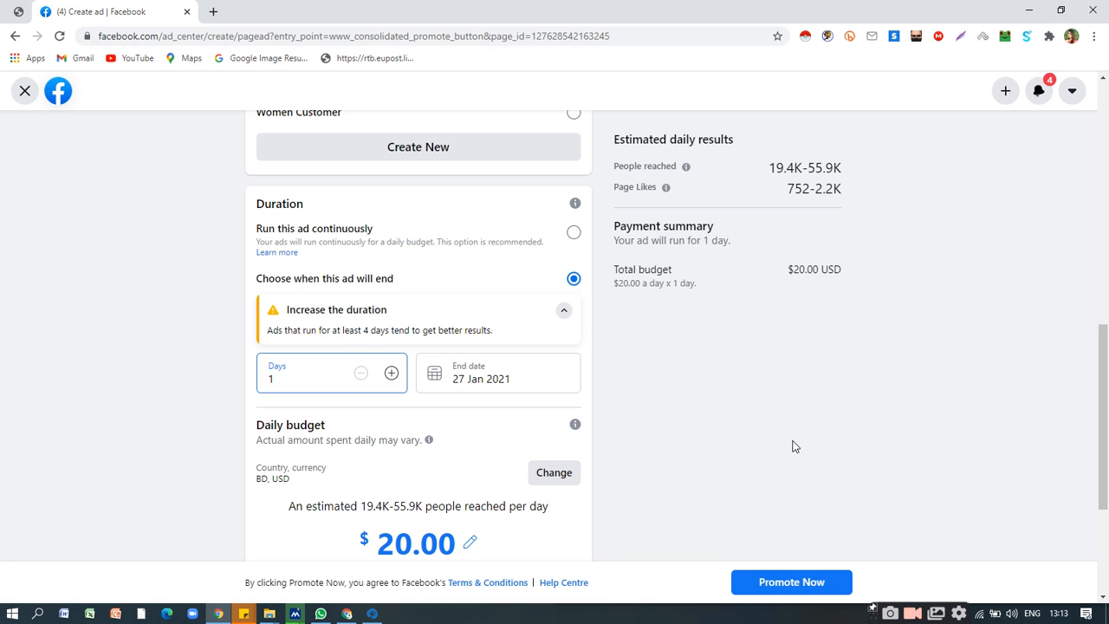
Check the payment summary for the shortened run and look over the audience, duration and ad preview once more.
scroll(794, 446, up, 3)
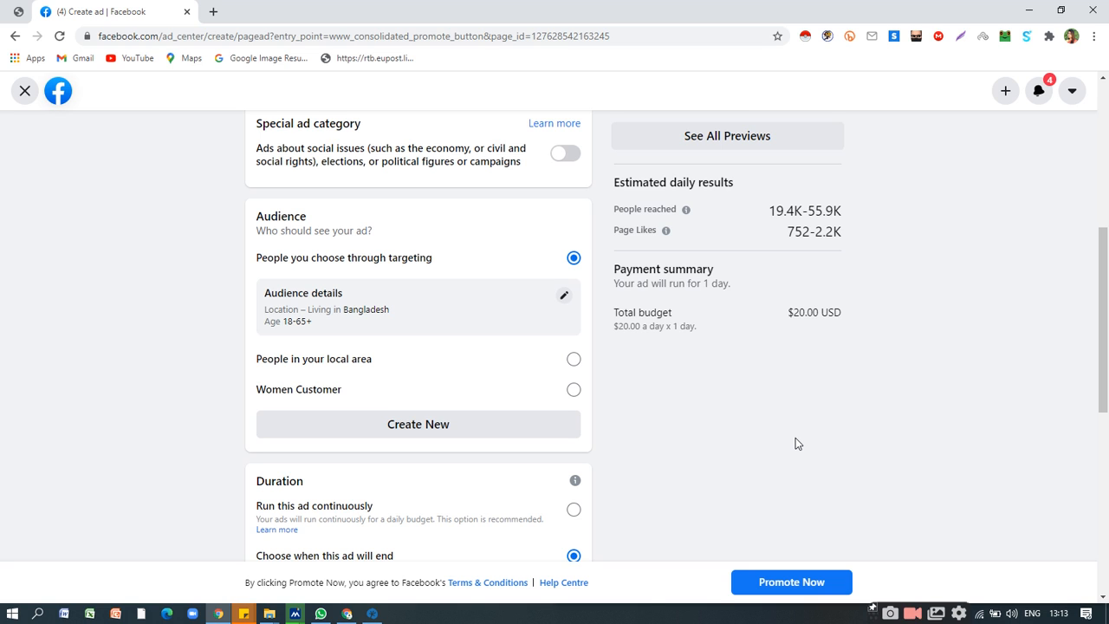
scroll(639, 331, up, 1)
scroll(640, 331, down, 3)
scroll(639, 331, up, 1)
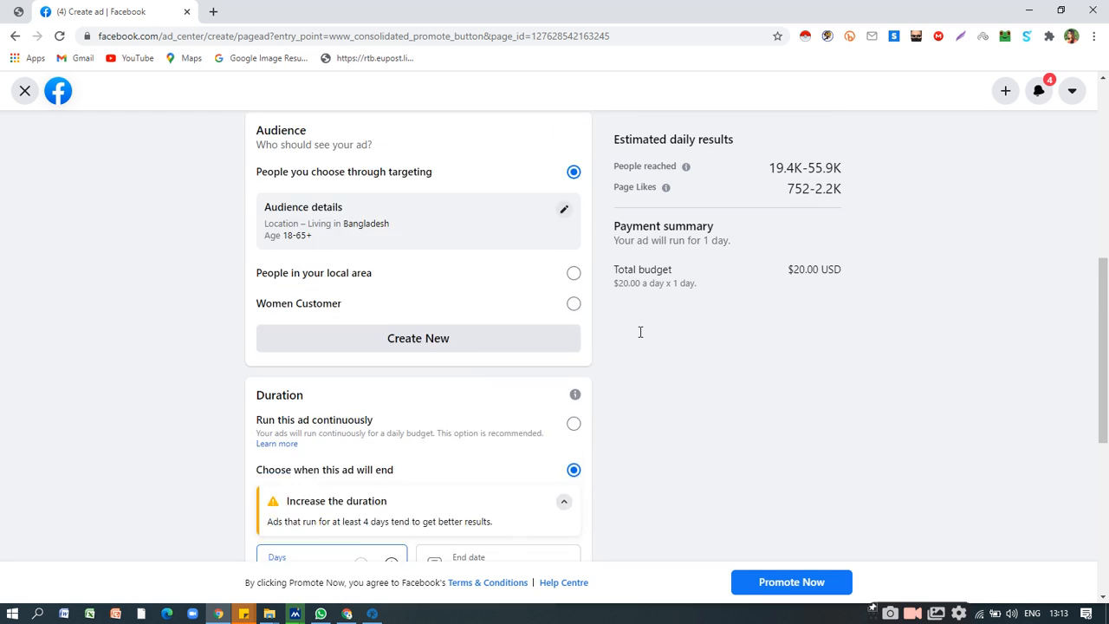
scroll(640, 332, down, 1)
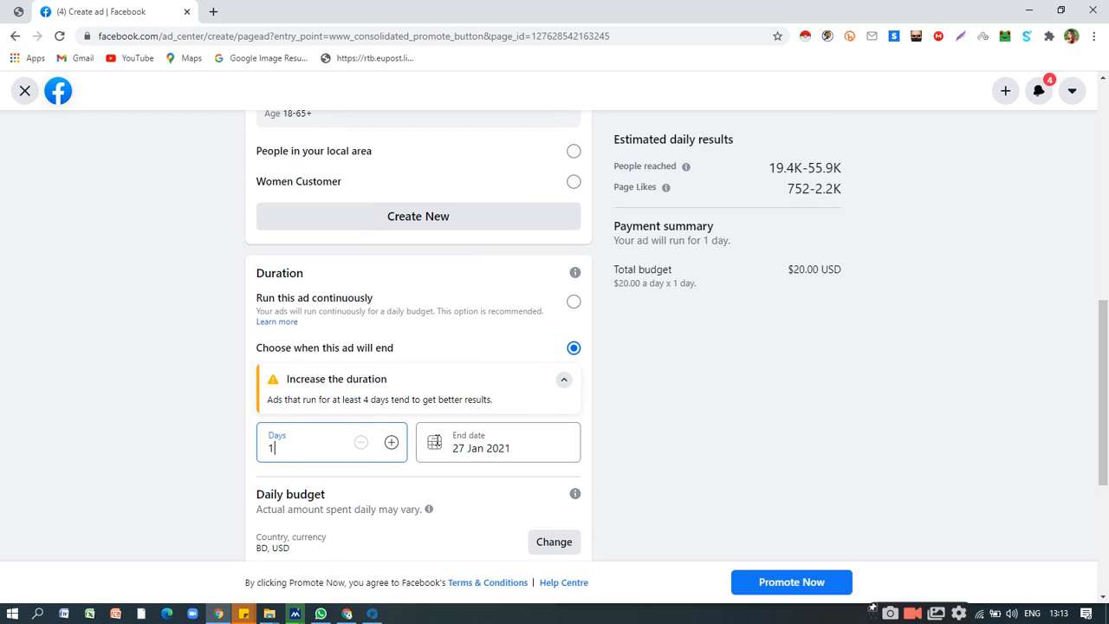
click(760, 444)
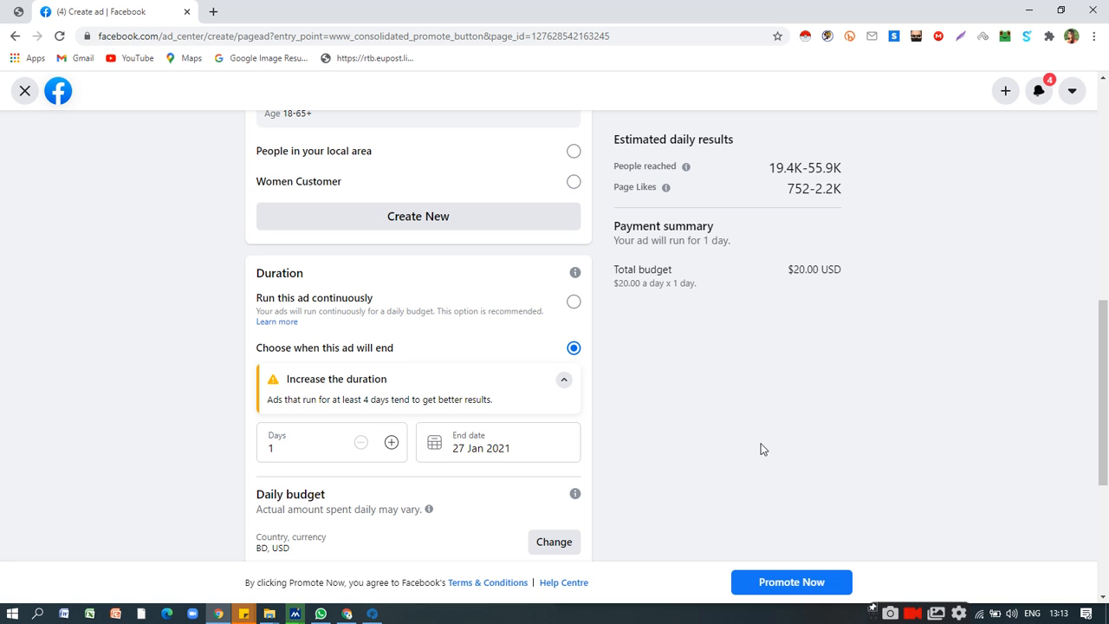
double_click(724, 379)
scroll(459, 403, up, 8)
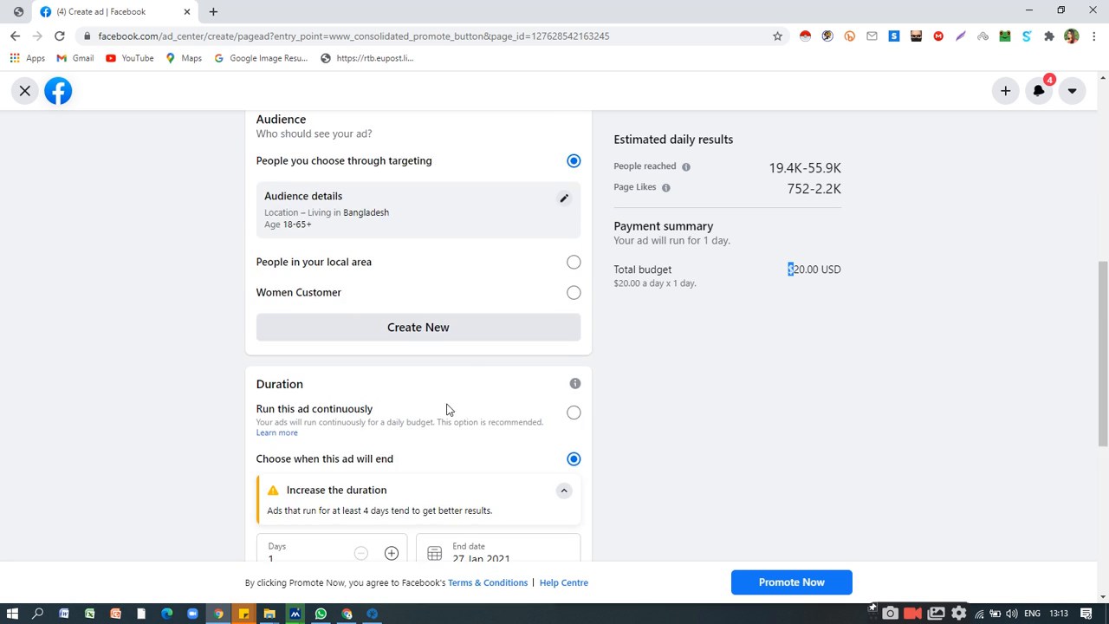
scroll(806, 532, down, 5)
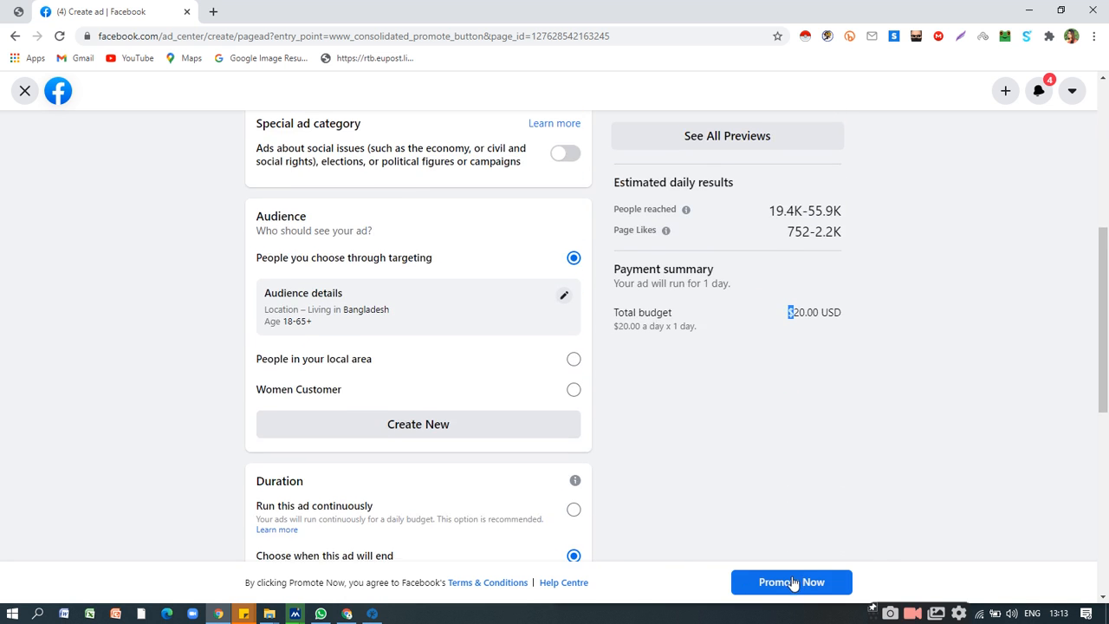
scroll(336, 416, up, 5)
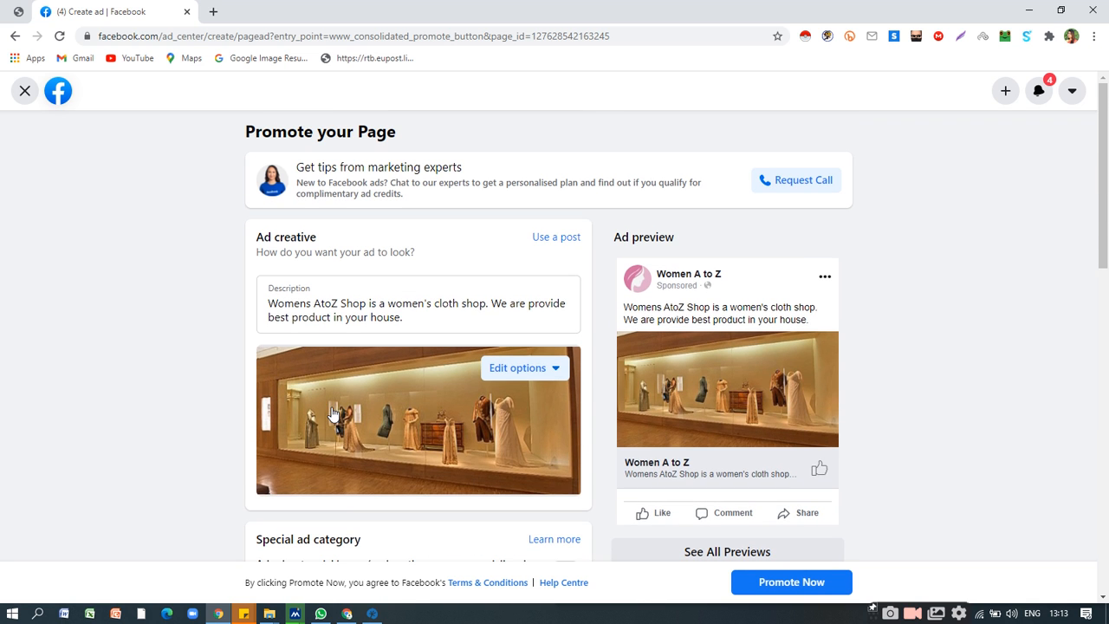
Leave the Promote your Page ad, discarding its changes, and start a new ad with the Get more calls goal.
click(26, 91)
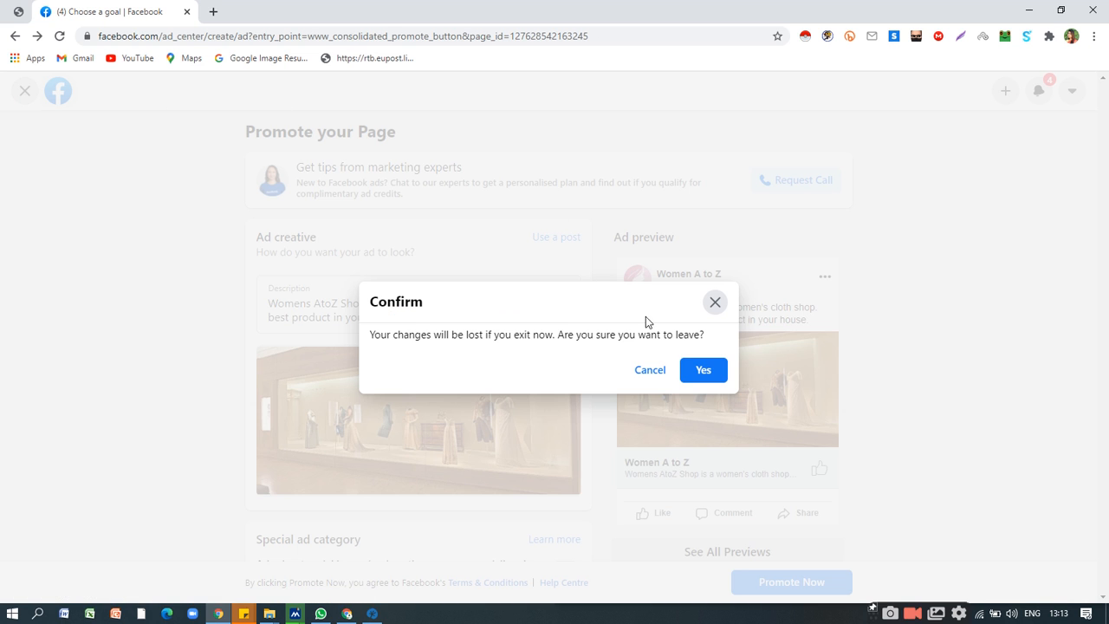
click(704, 370)
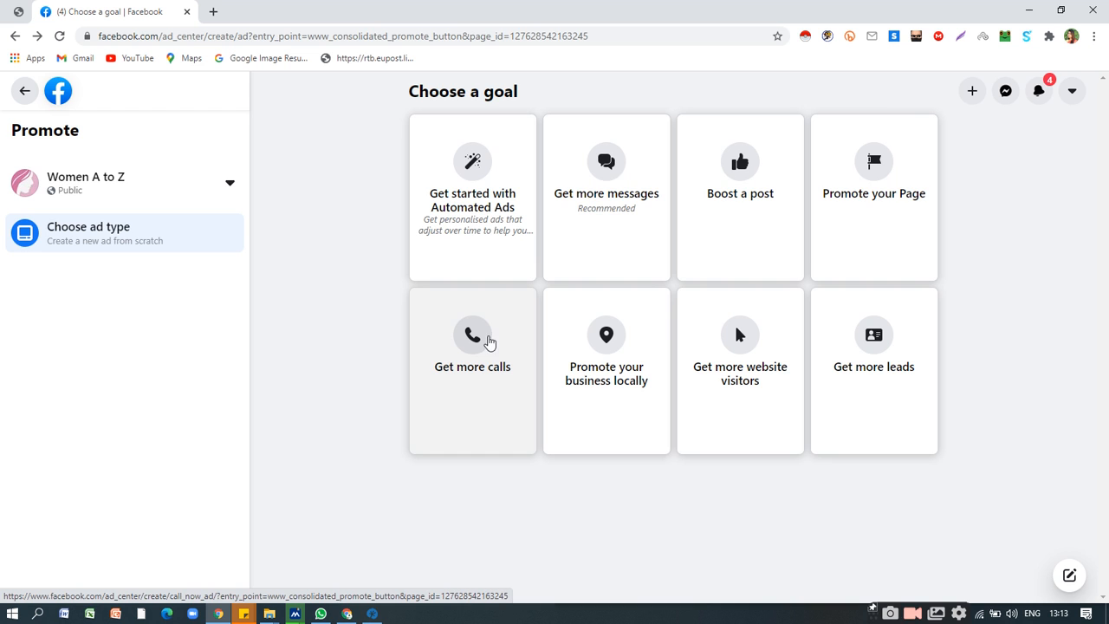
click(473, 340)
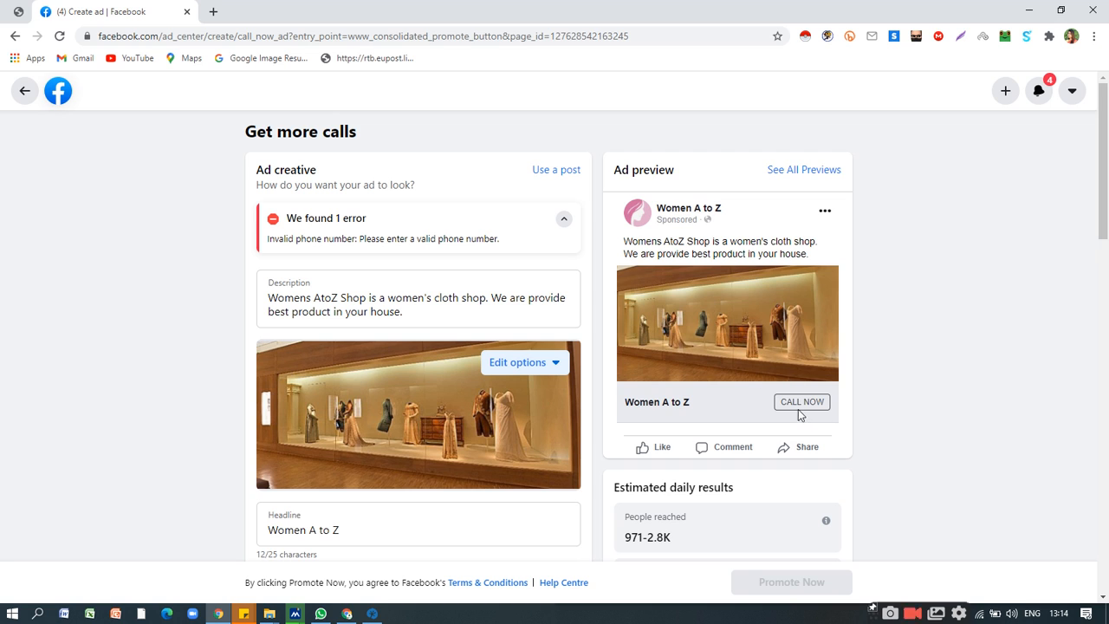
Fill in the phone number for the ad's Call Now button, using the example number with country code from the field's hint.
scroll(770, 438, down, 1)
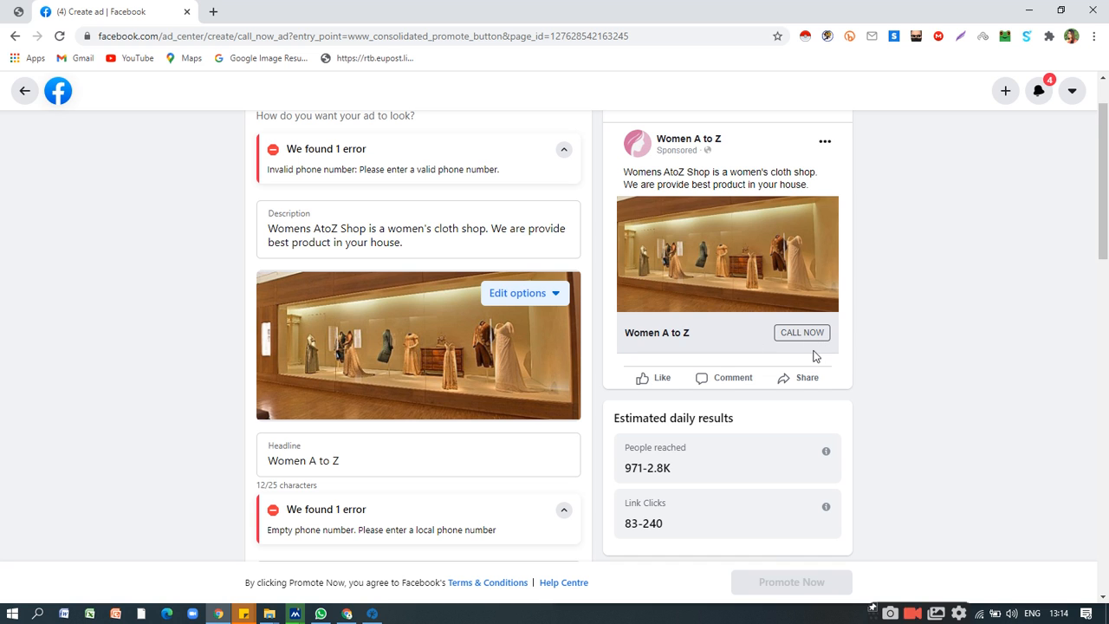
scroll(817, 351, down, 2)
scroll(666, 357, down, 1)
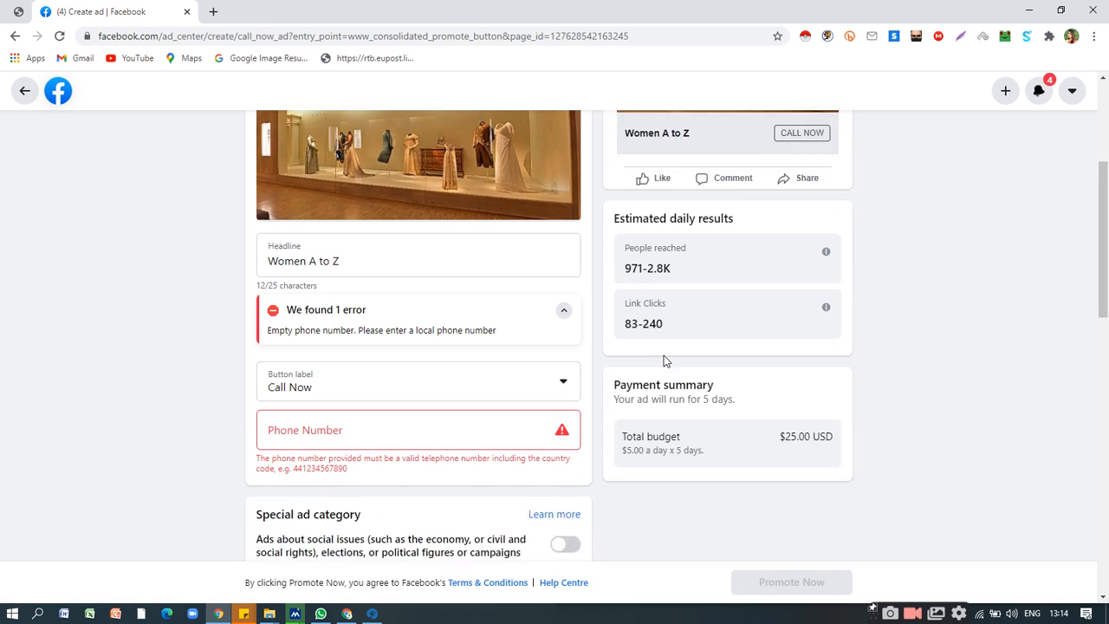
scroll(684, 355, up, 1)
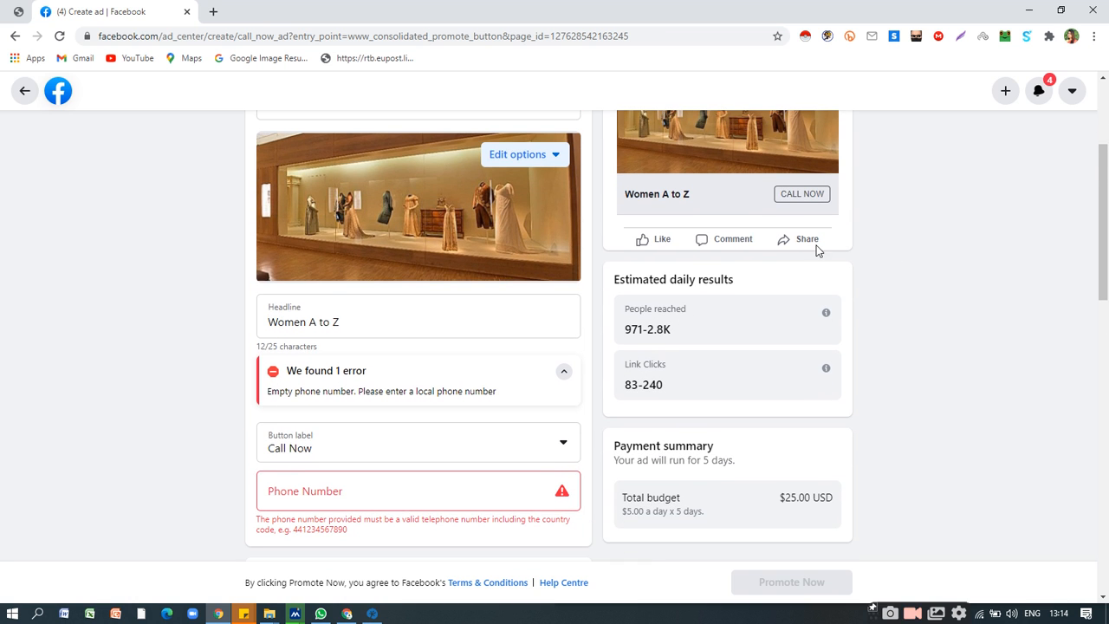
click(373, 489)
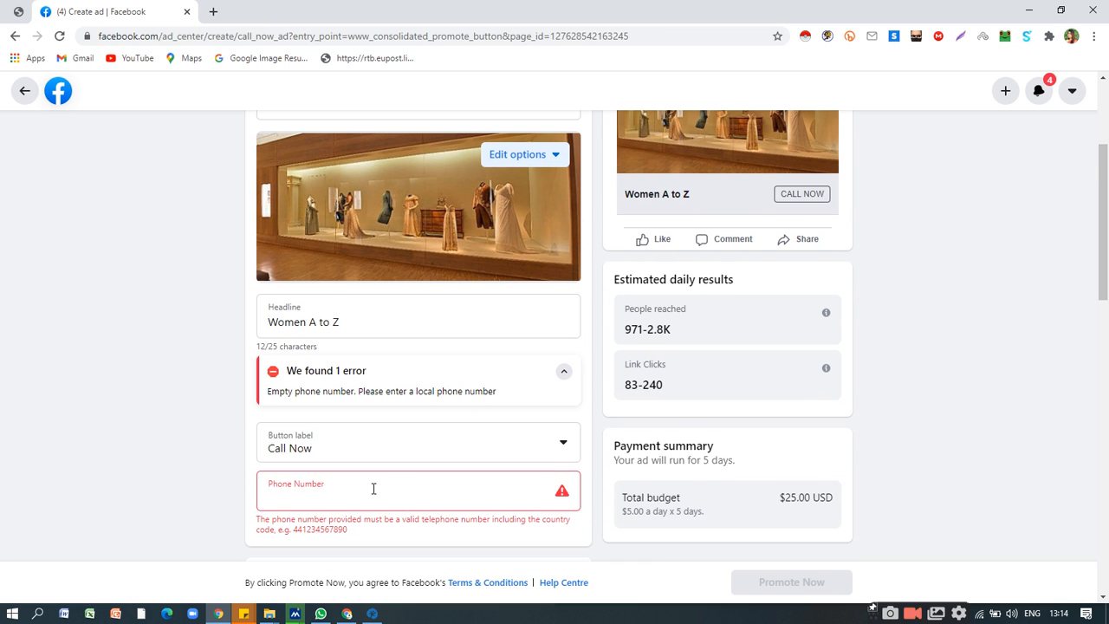
scroll(374, 489, down, 3)
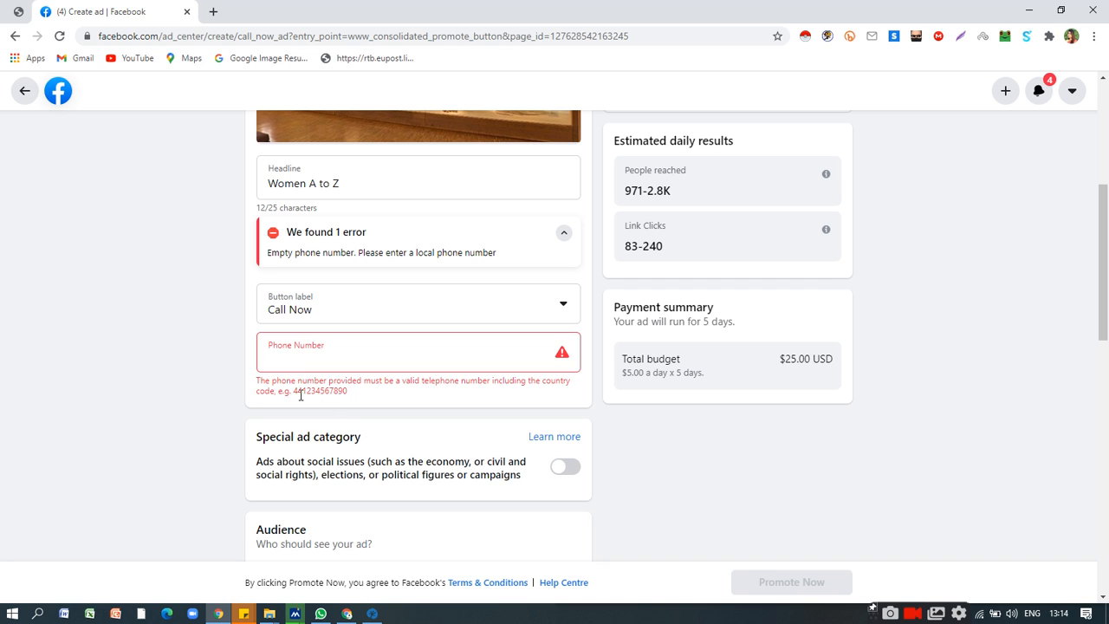
drag(295, 395, 348, 395)
key(ctrl+c)
click(354, 354)
key(ctrl+v)
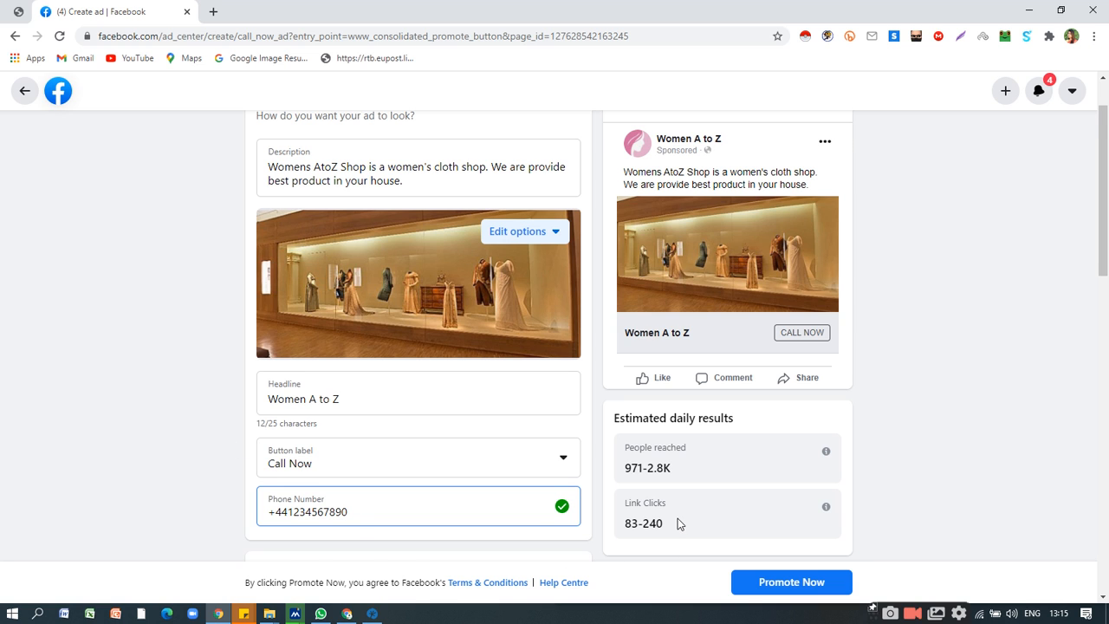
Review the Get more calls ad's creative, preview, audience, duration and daily budget against its estimated daily results and payment summary.
scroll(676, 515, down, 1)
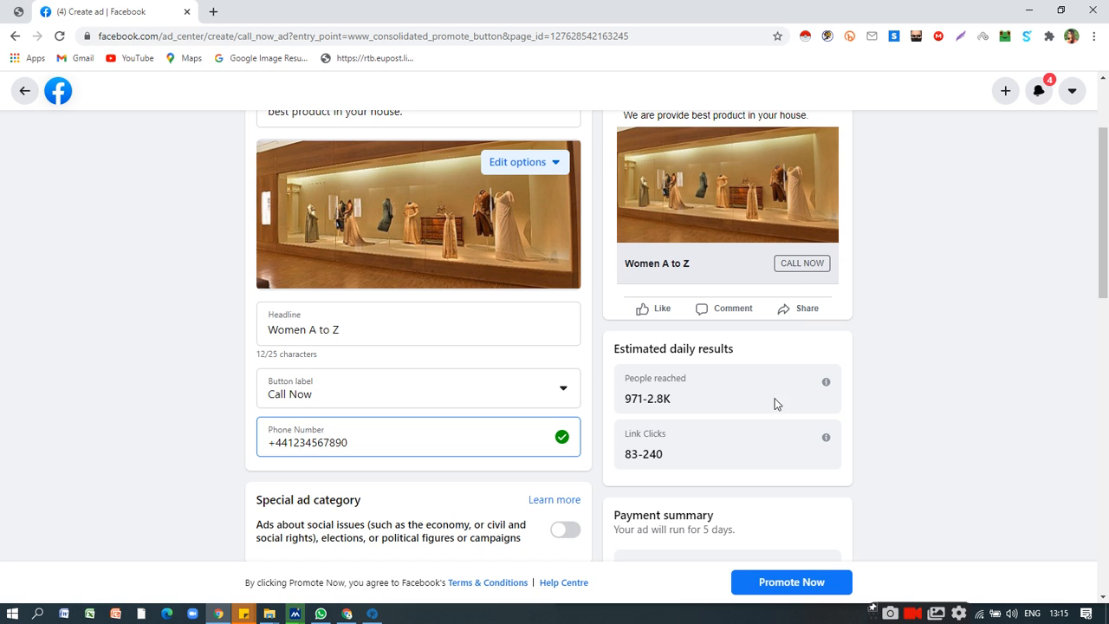
scroll(663, 454, down, 10)
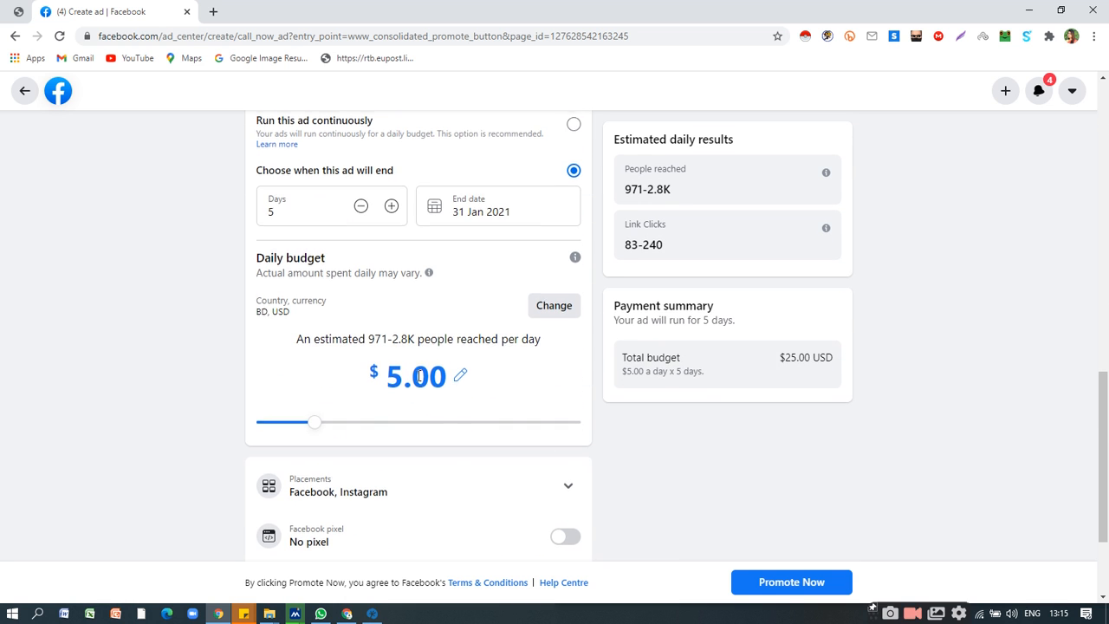
scroll(735, 398, up, 7)
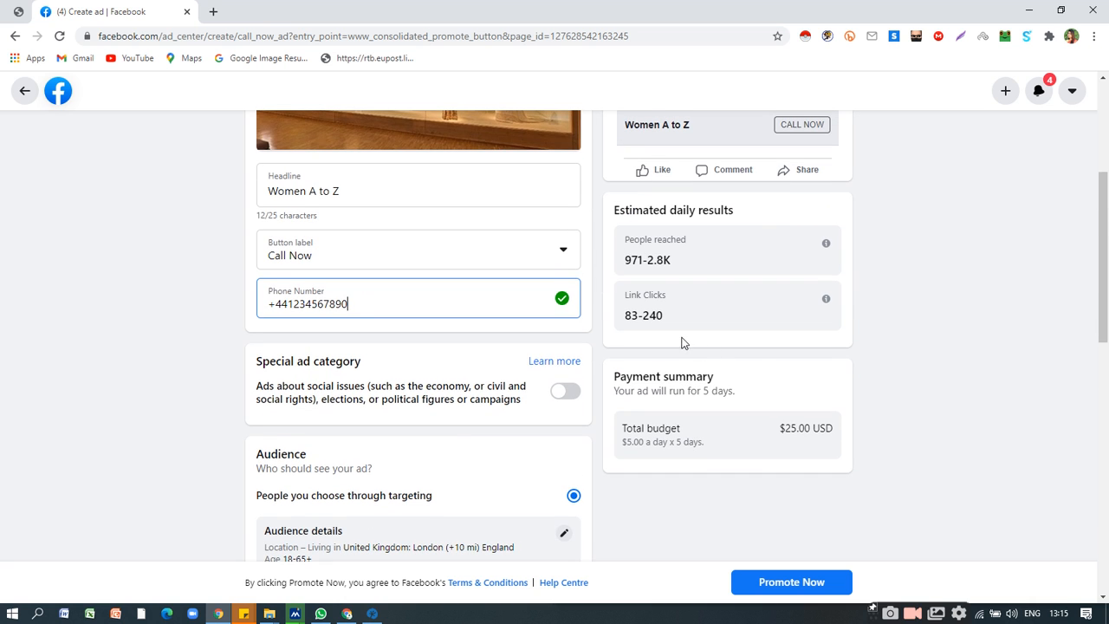
scroll(709, 326, up, 3)
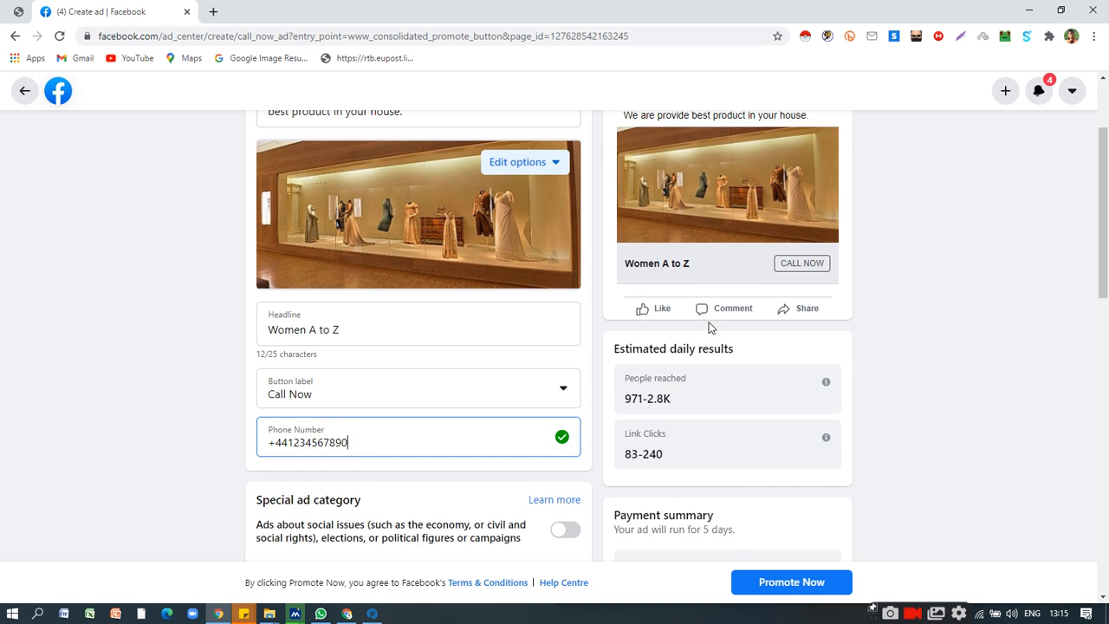
scroll(709, 327, up, 2)
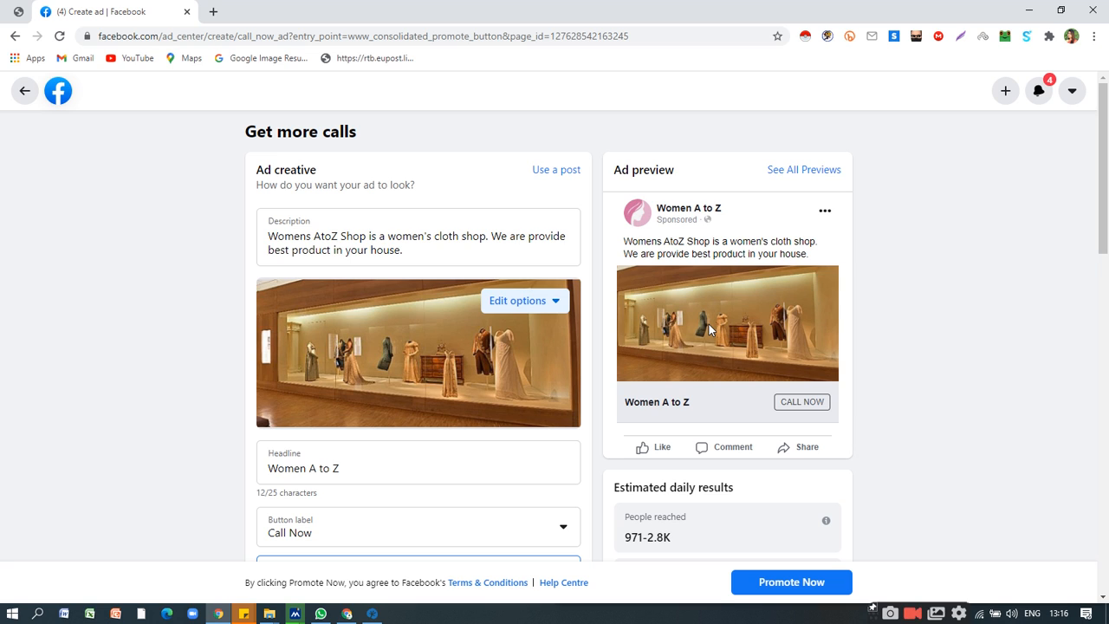
scroll(487, 366, down, 2)
scroll(546, 379, up, 2)
scroll(546, 345, down, 1)
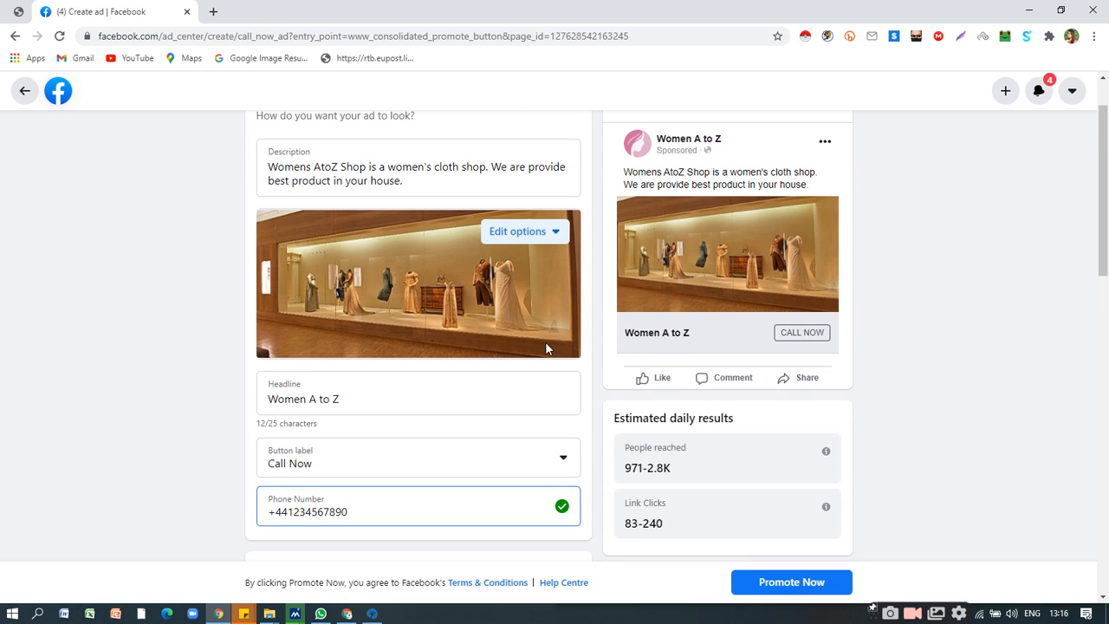
scroll(545, 347, up, 1)
scroll(545, 349, down, 5)
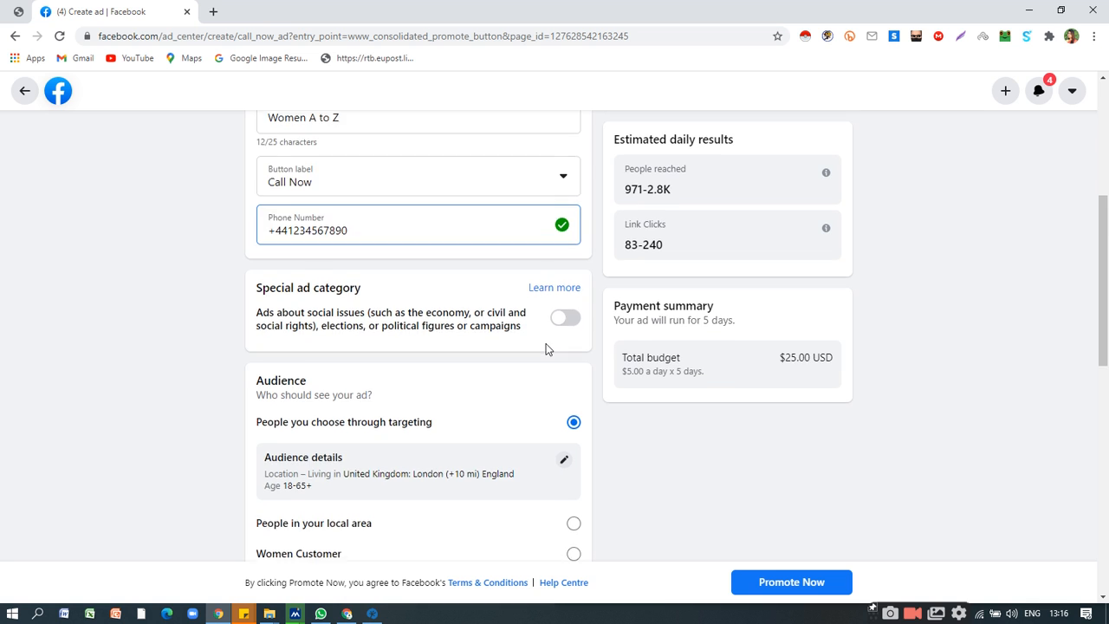
Leave the Get more calls ad, discarding its changes, and start a new ad with the Promote your business locally goal.
scroll(556, 354, up, 1)
scroll(555, 350, up, 4)
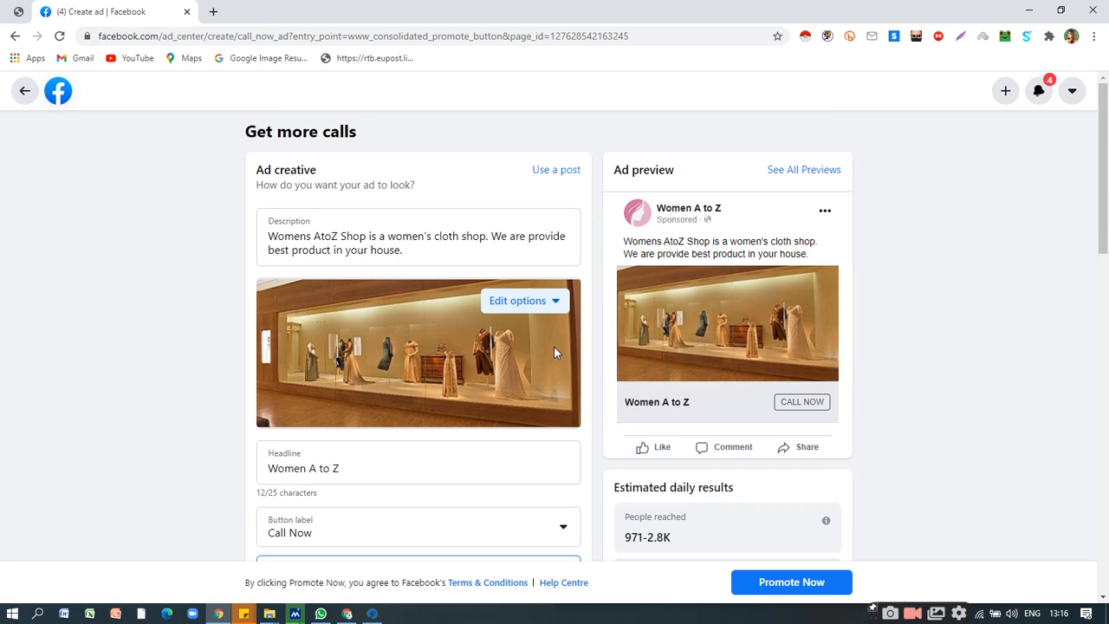
click(24, 92)
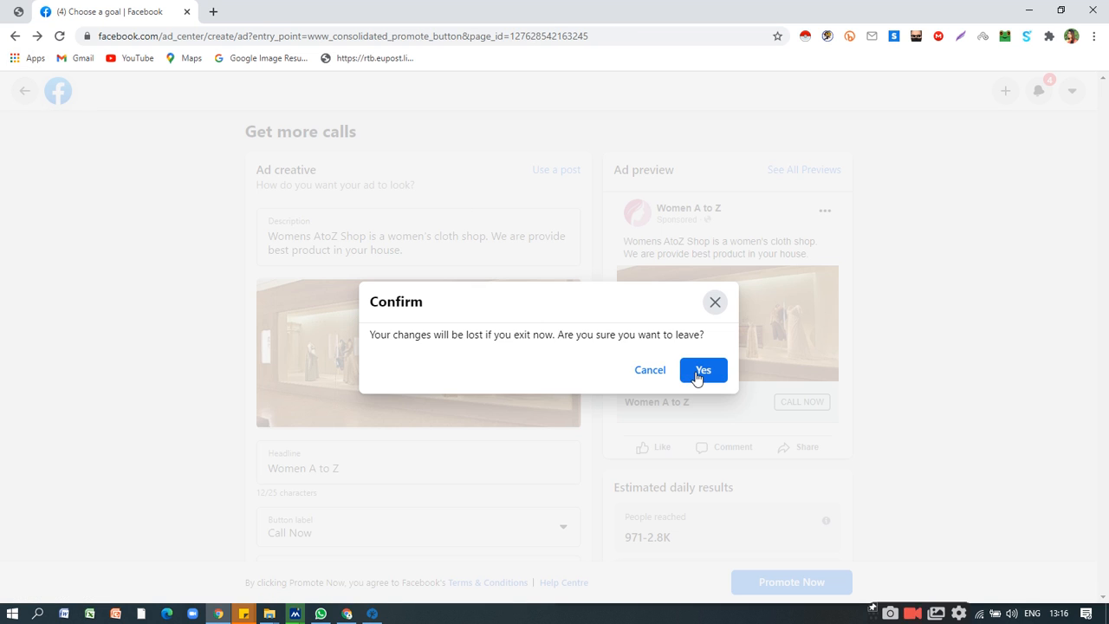
click(699, 372)
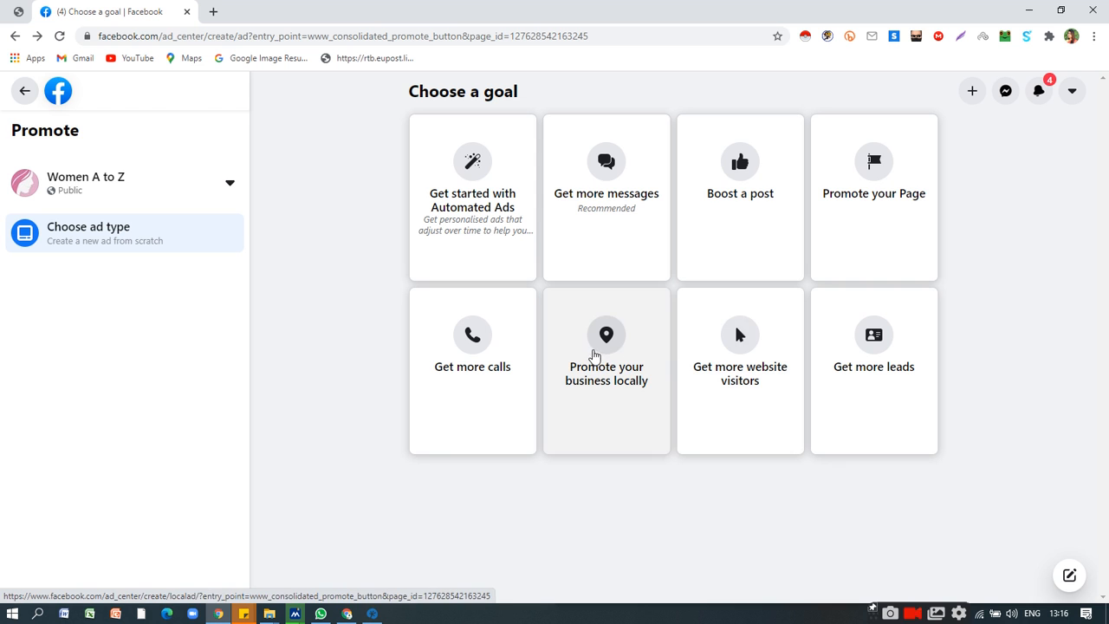
click(617, 364)
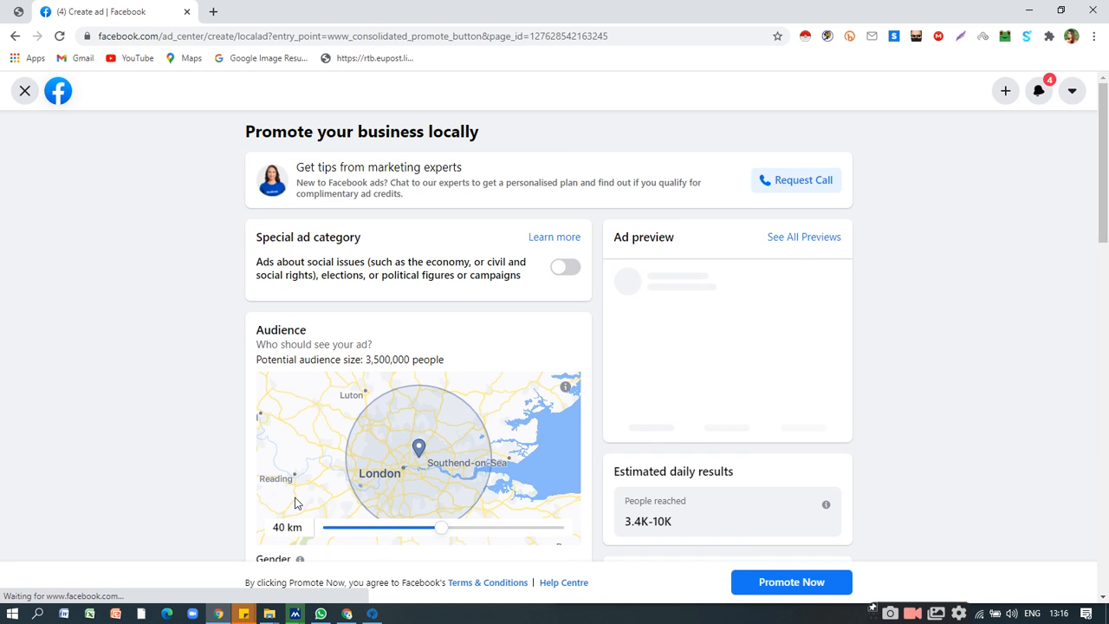
Review the local business ad's map radius, gender and age targeting, preview, estimated daily results and payment summary.
scroll(503, 303, down, 3)
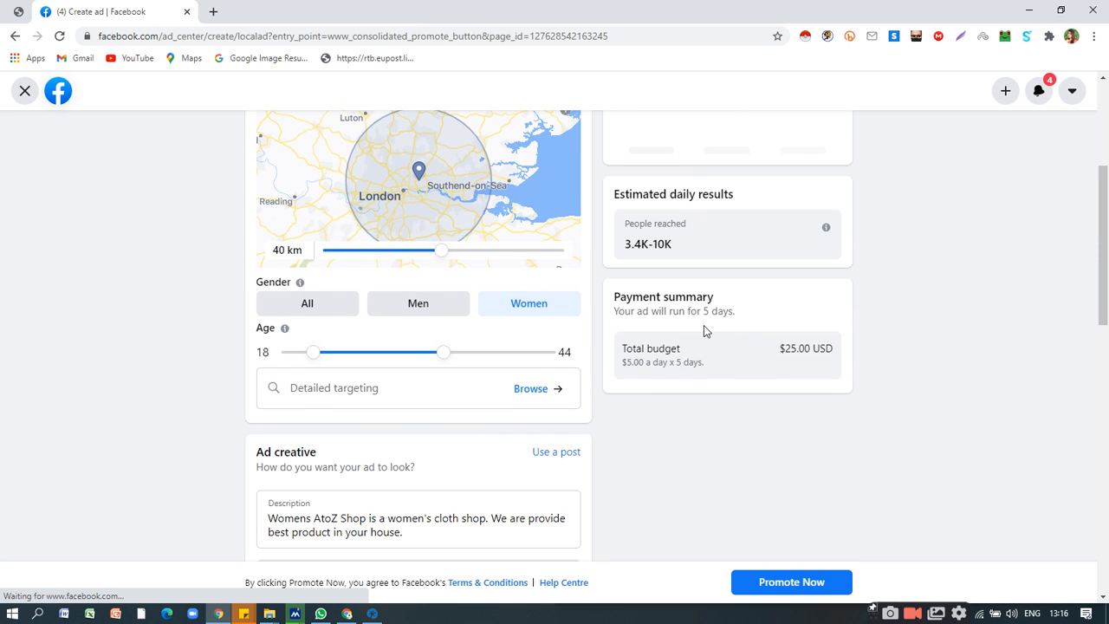
scroll(649, 359, up, 2)
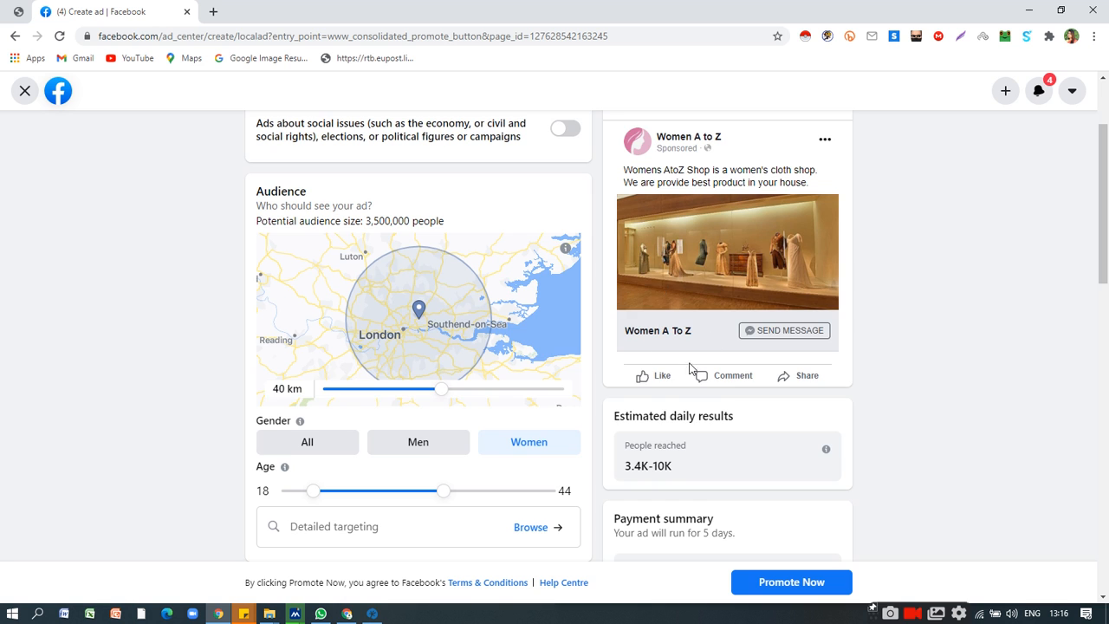
scroll(537, 389, up, 2)
scroll(385, 413, down, 2)
scroll(485, 422, up, 2)
scroll(485, 407, down, 1)
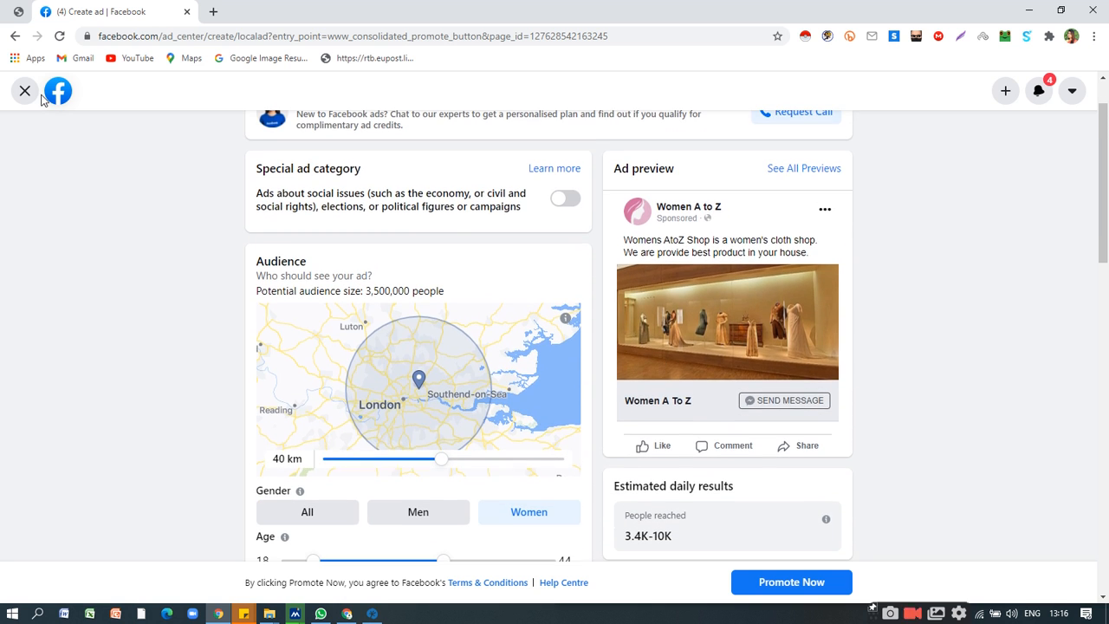
Leave the local business ad, discarding its changes, and start a new ad with the Get more website visitors goal.
click(25, 90)
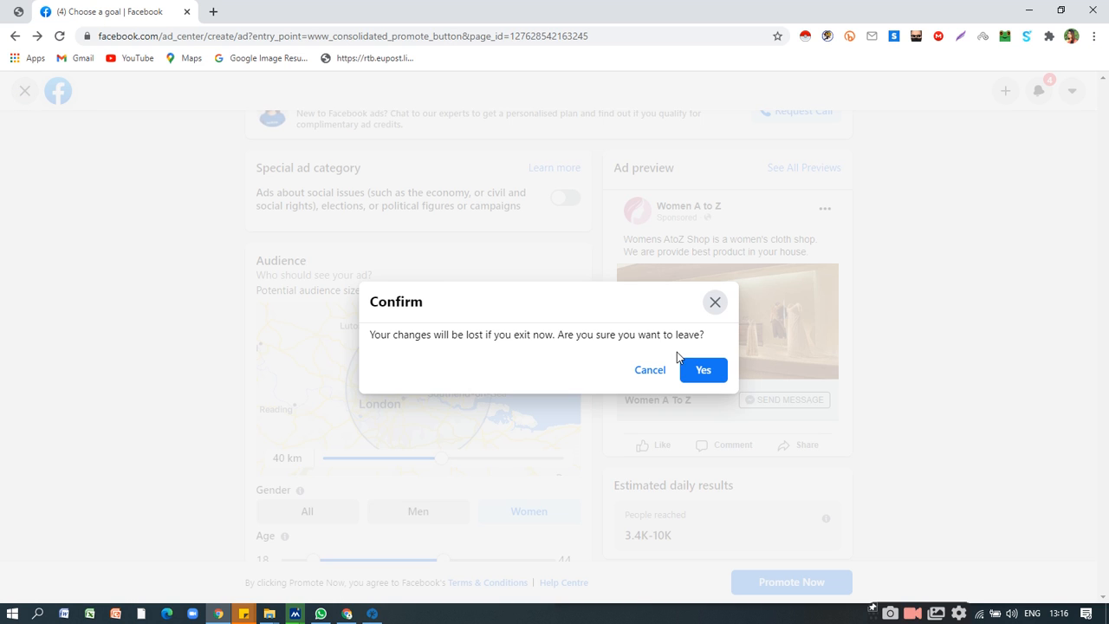
click(703, 371)
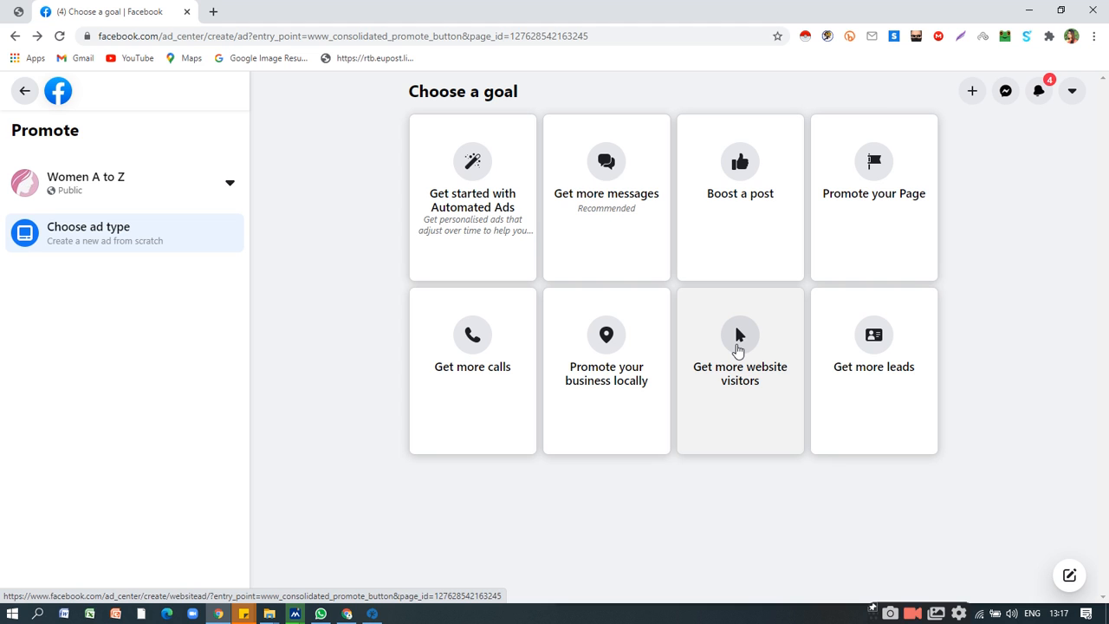
click(752, 379)
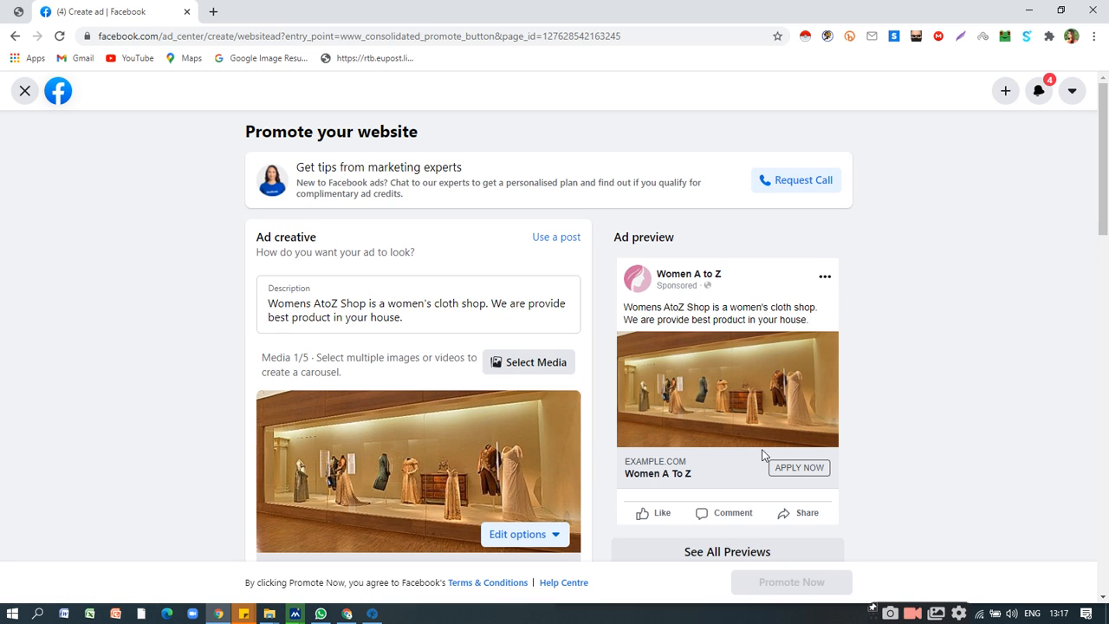
Set the website ad's button label to Contact Us.
scroll(553, 426, down, 5)
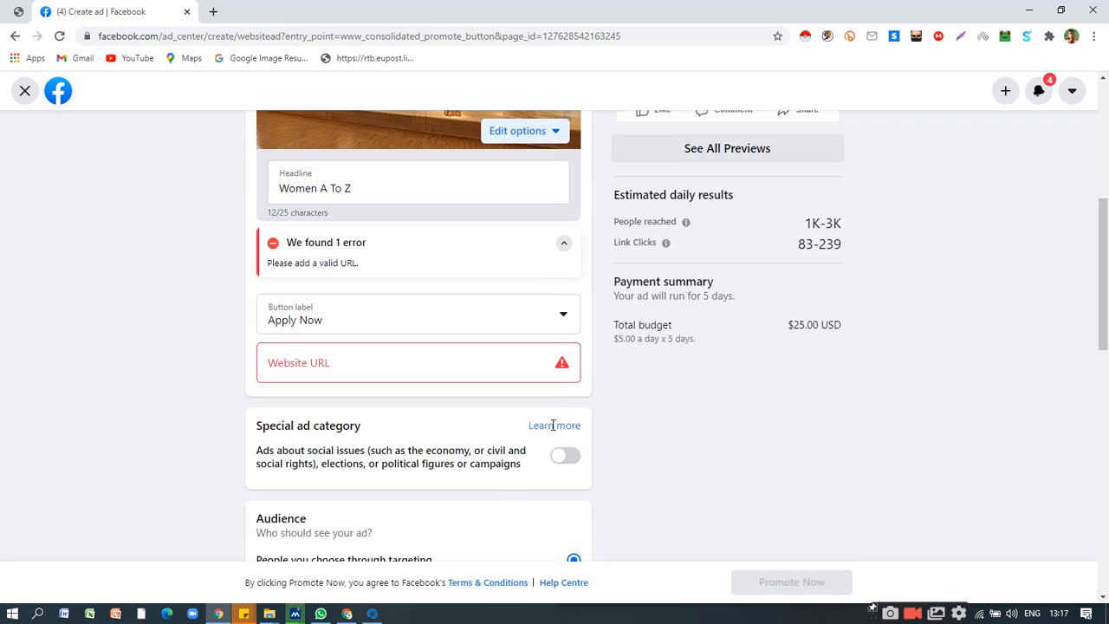
click(440, 348)
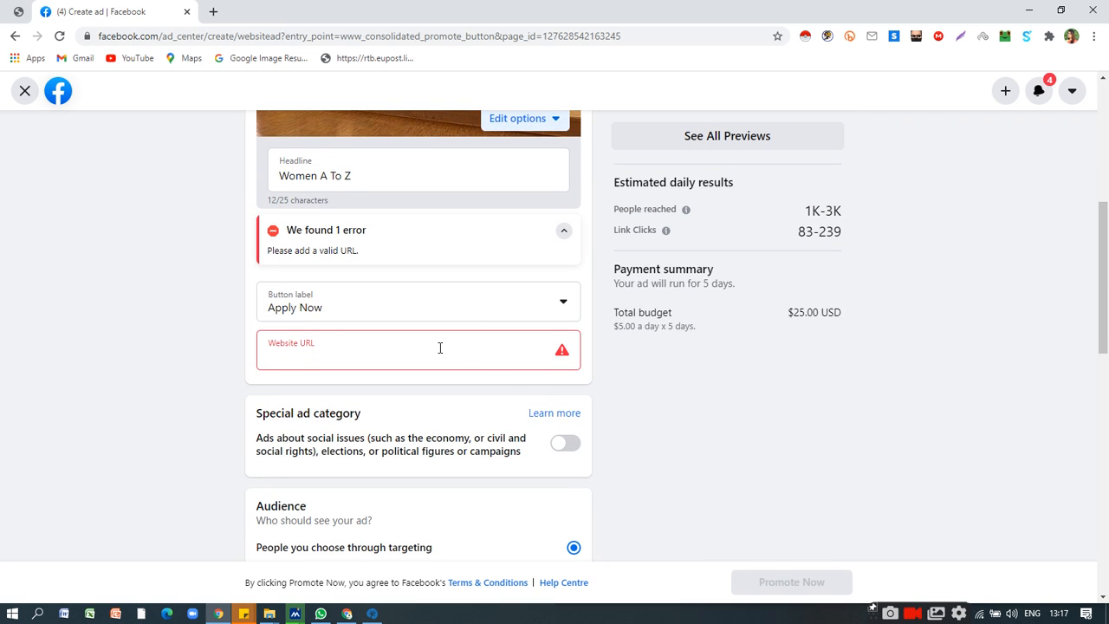
click(446, 315)
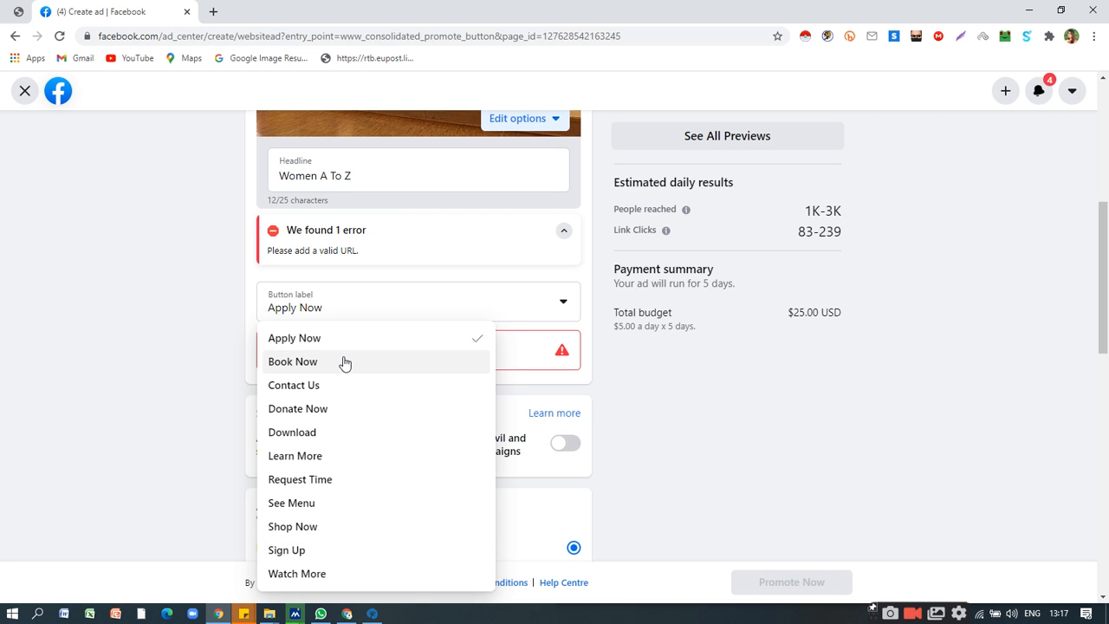
click(335, 386)
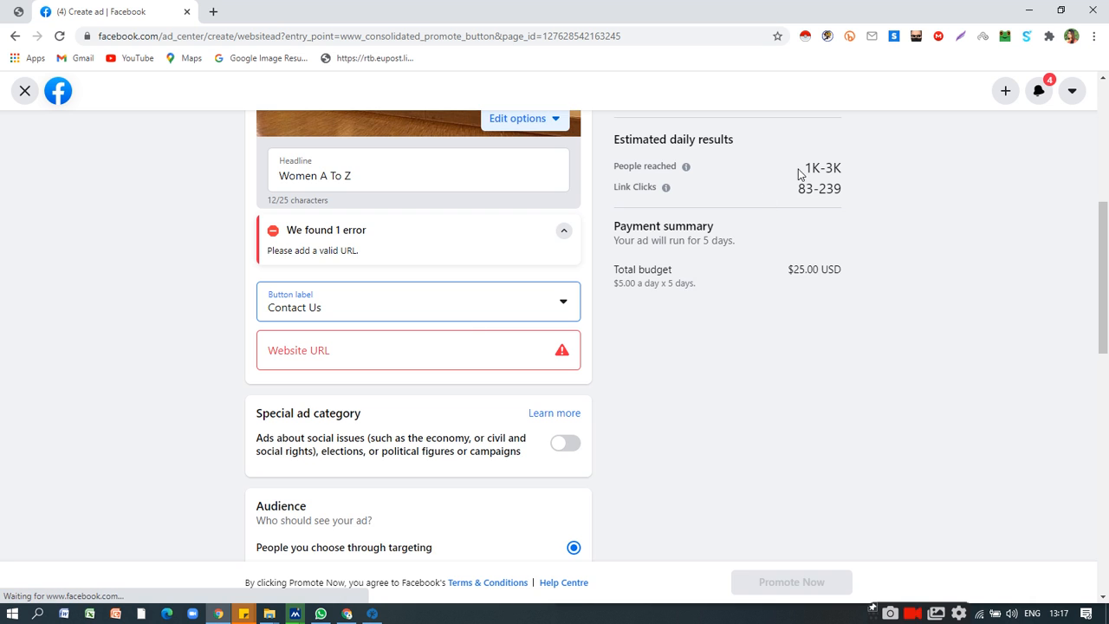
Check the updated ad preview and enter digiyotta.com as the website URL for the ad's Contact Us button.
scroll(746, 244, up, 3)
scroll(703, 312, down, 2)
scroll(619, 343, up, 1)
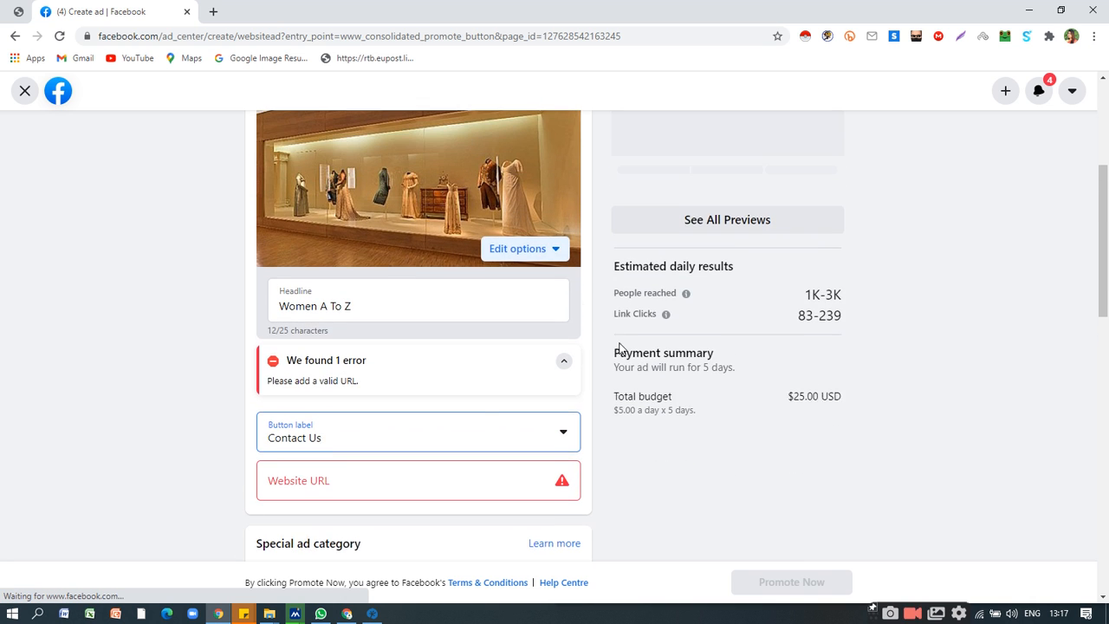
click(392, 482)
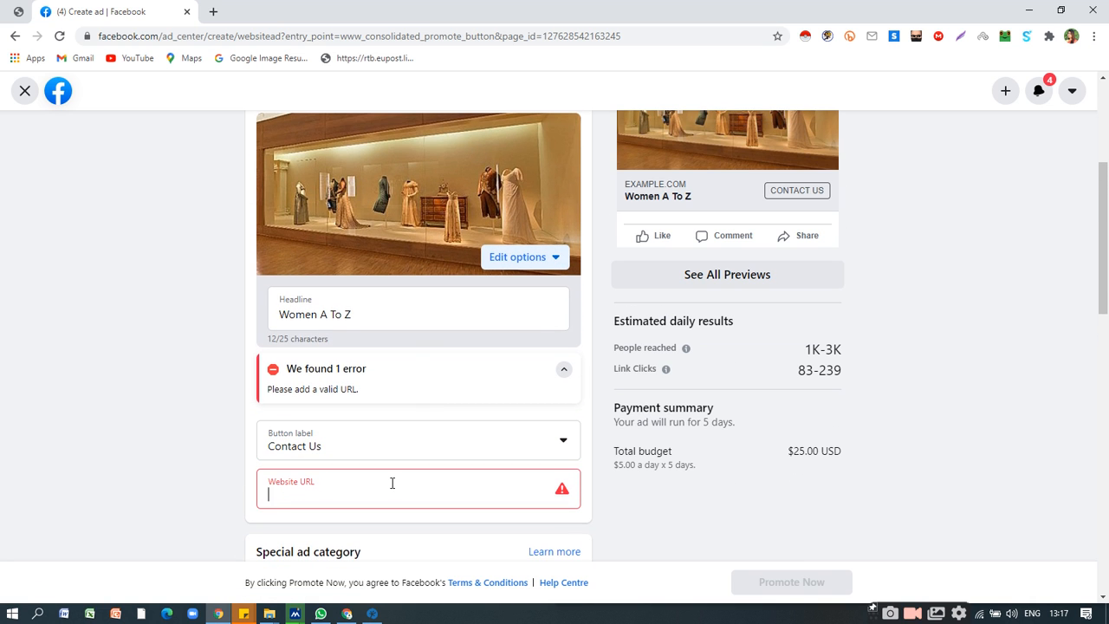
text(digiyotta)
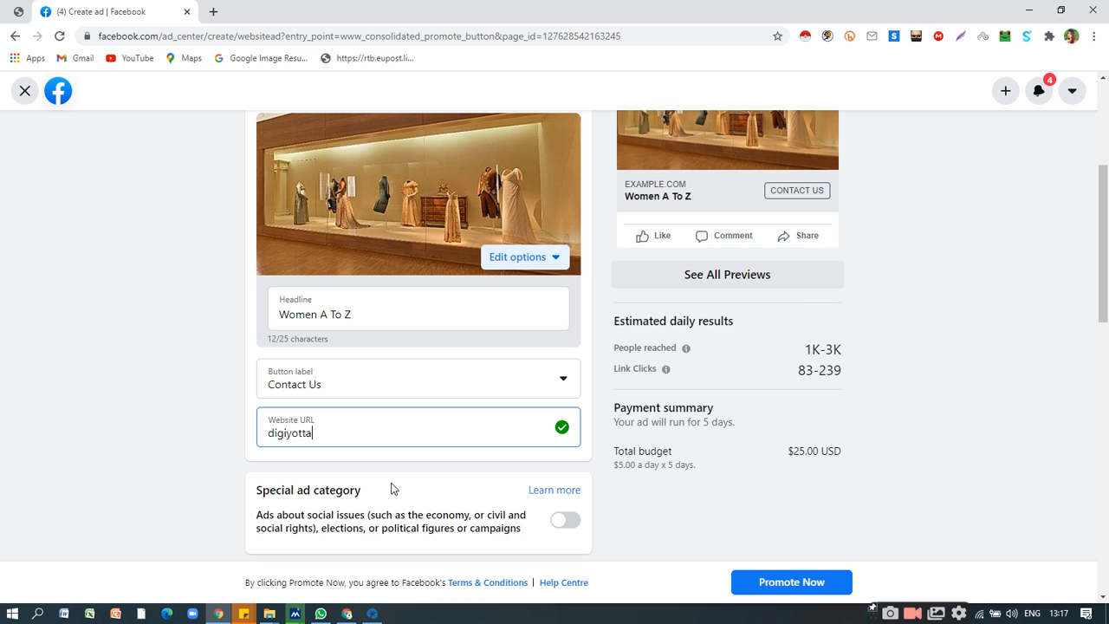
text(.com)
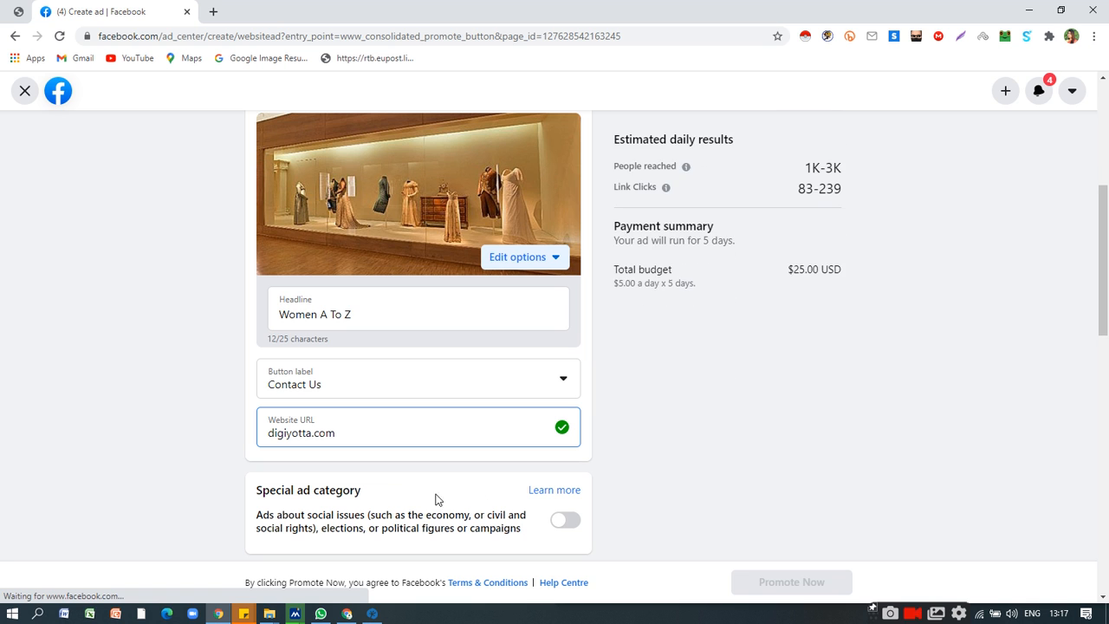
Examine the website ad's error notice and preview, collapse the error details, and look over the creative, estimated results and payment summary.
scroll(736, 472, up, 4)
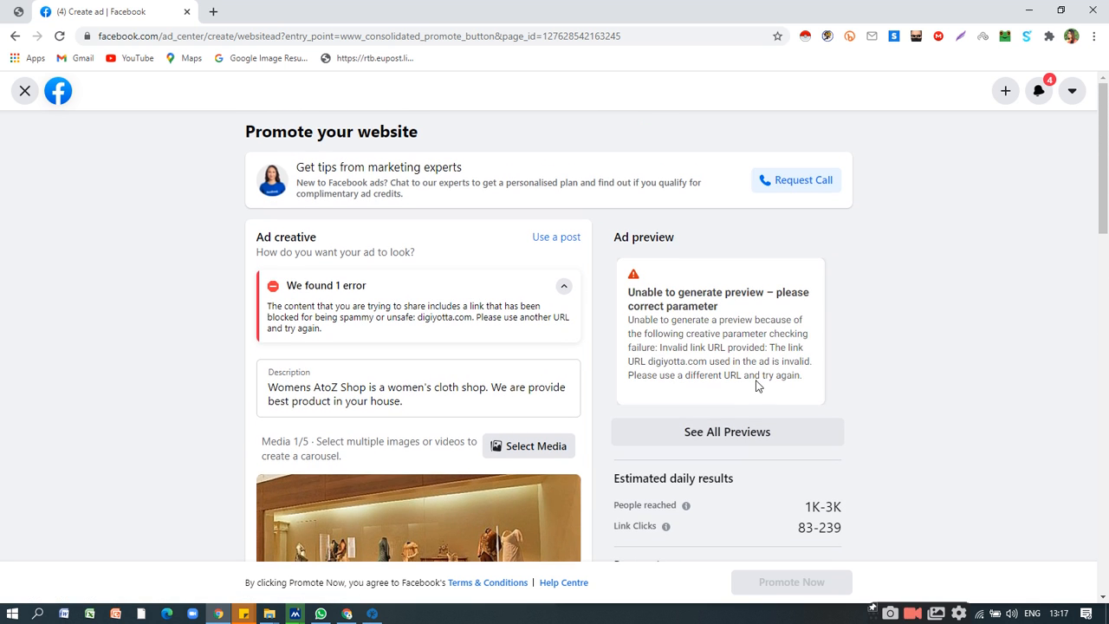
scroll(762, 373, down, 2)
scroll(732, 362, up, 1)
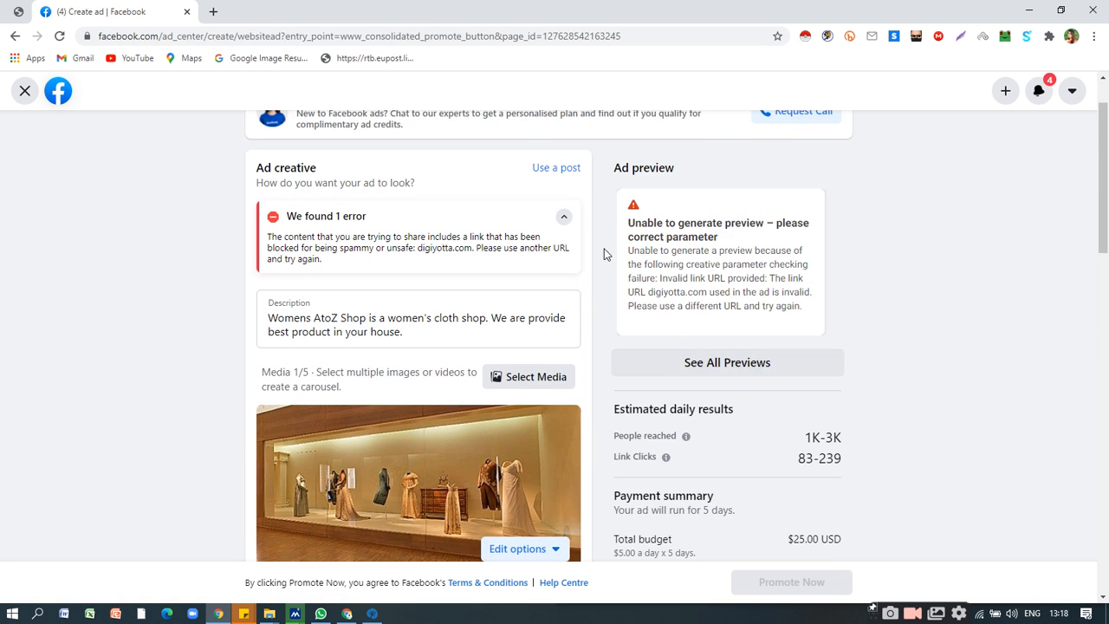
click(564, 218)
scroll(784, 320, up, 1)
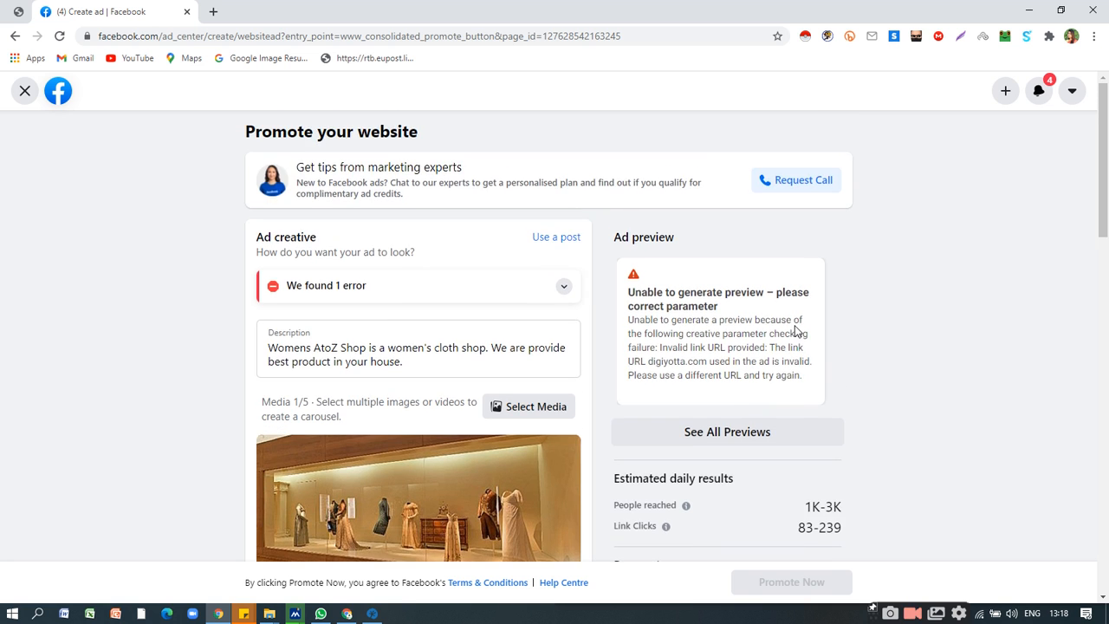
scroll(762, 295, down, 2)
scroll(739, 268, up, 1)
scroll(724, 256, up, 2)
scroll(809, 297, down, 2)
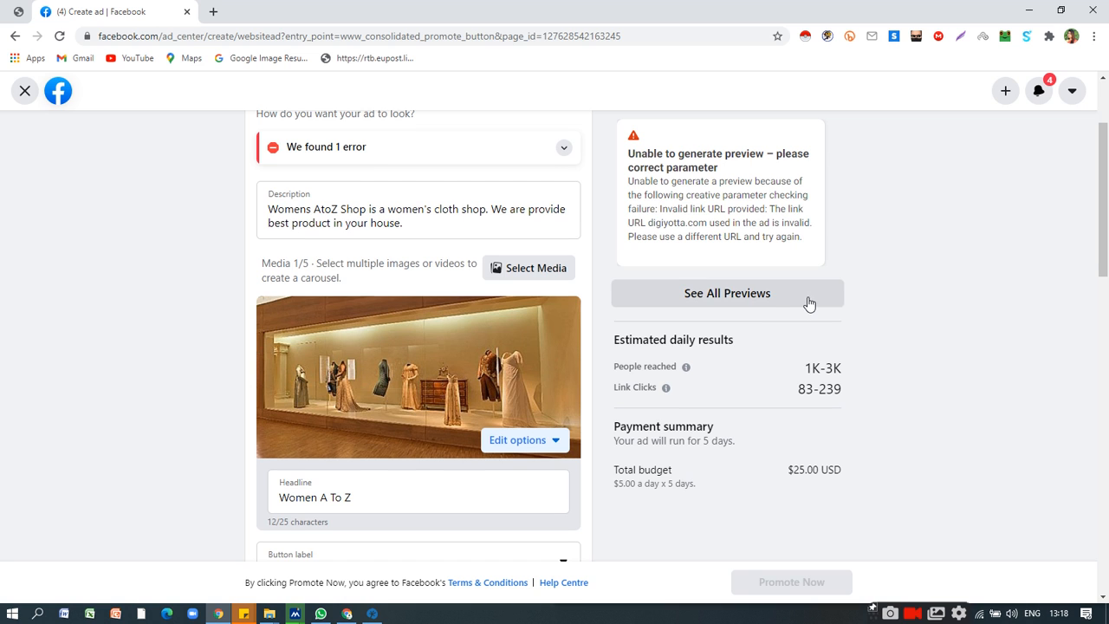
scroll(789, 312, down, 2)
scroll(782, 320, down, 1)
scroll(782, 320, up, 1)
scroll(782, 319, down, 1)
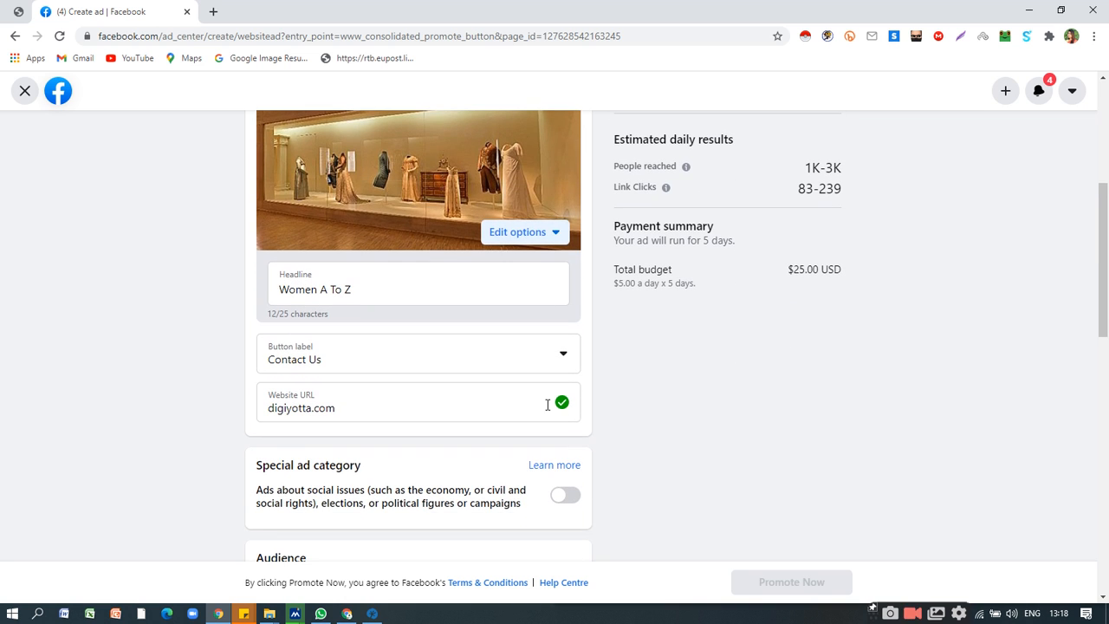
Clear the website URL from the ad and look over the remaining audience settings.
triple_click(459, 413)
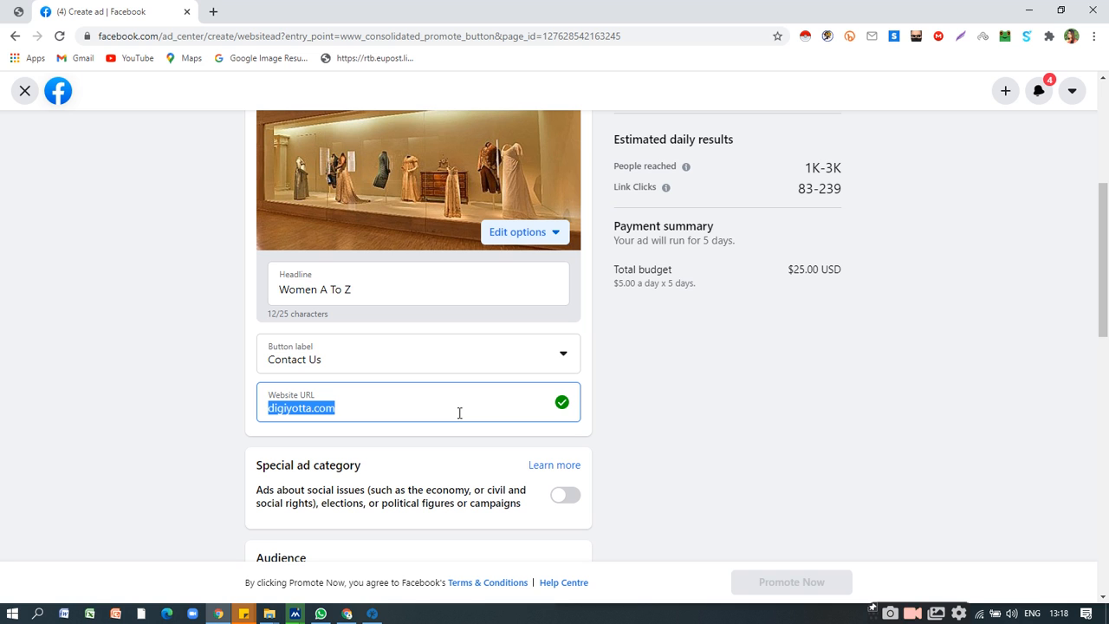
key(BackSpace)
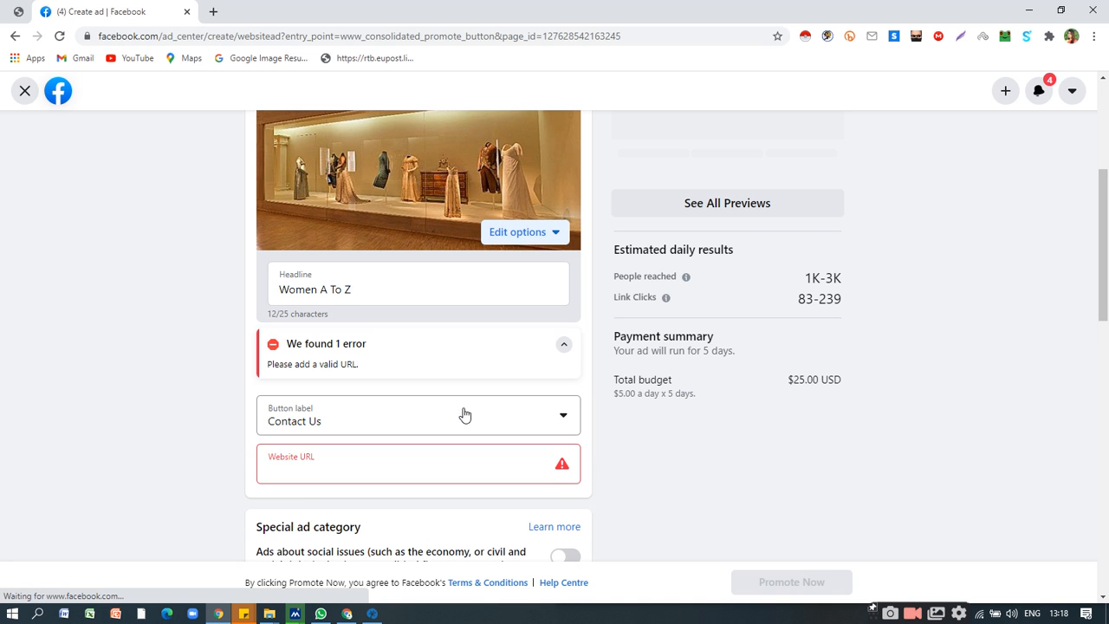
scroll(507, 403, down, 3)
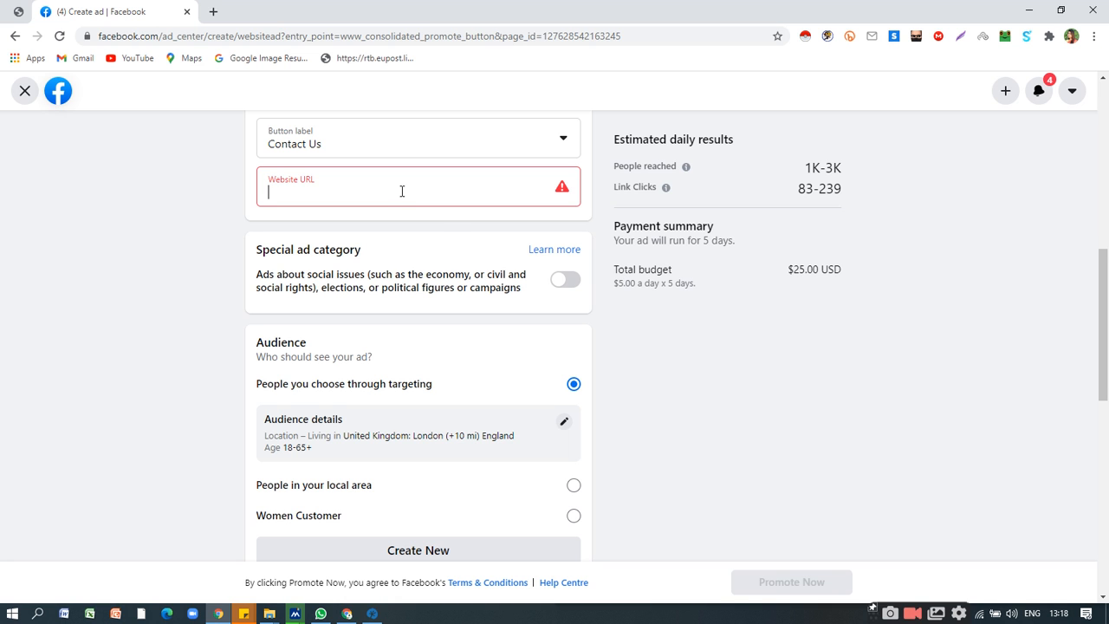
scroll(478, 324, up, 5)
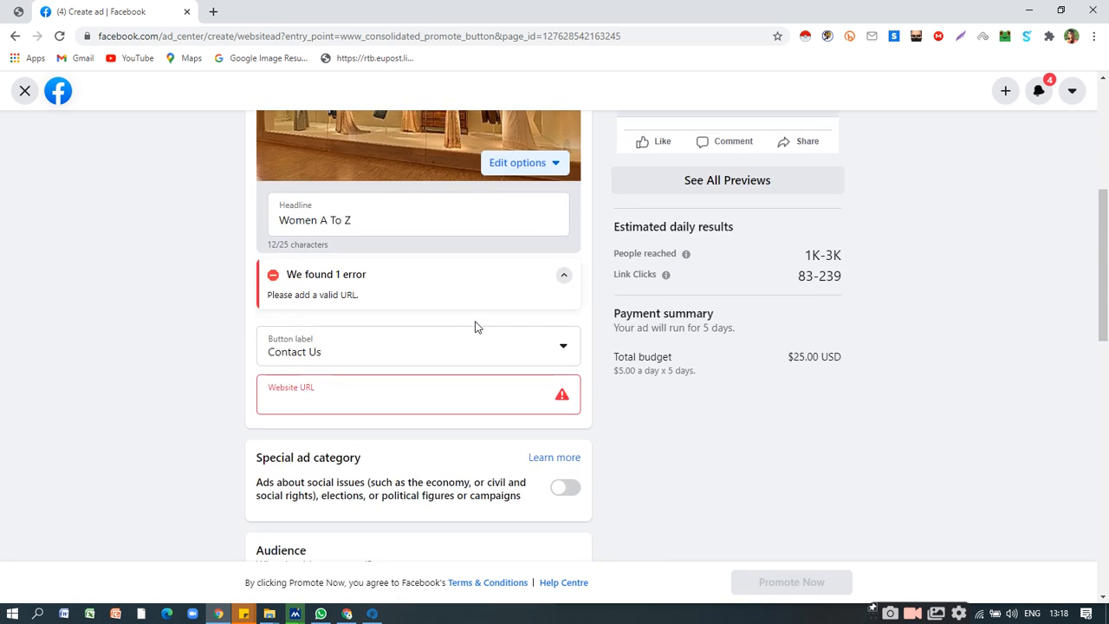
Leave the website ad, discarding its changes, and start a new ad with the Get more leads goal.
click(27, 91)
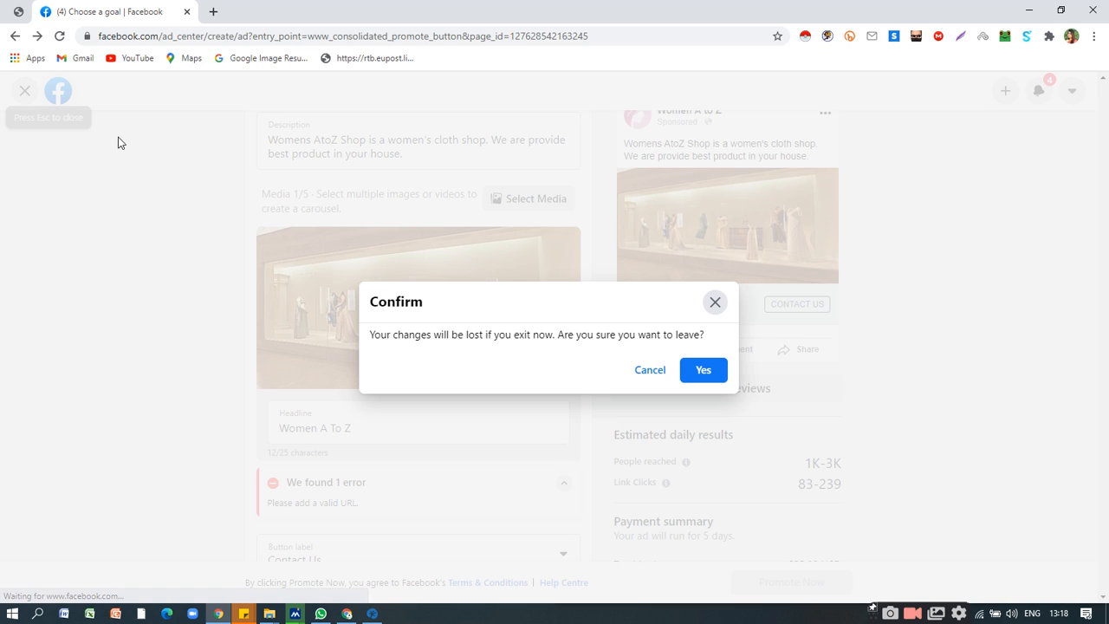
click(698, 372)
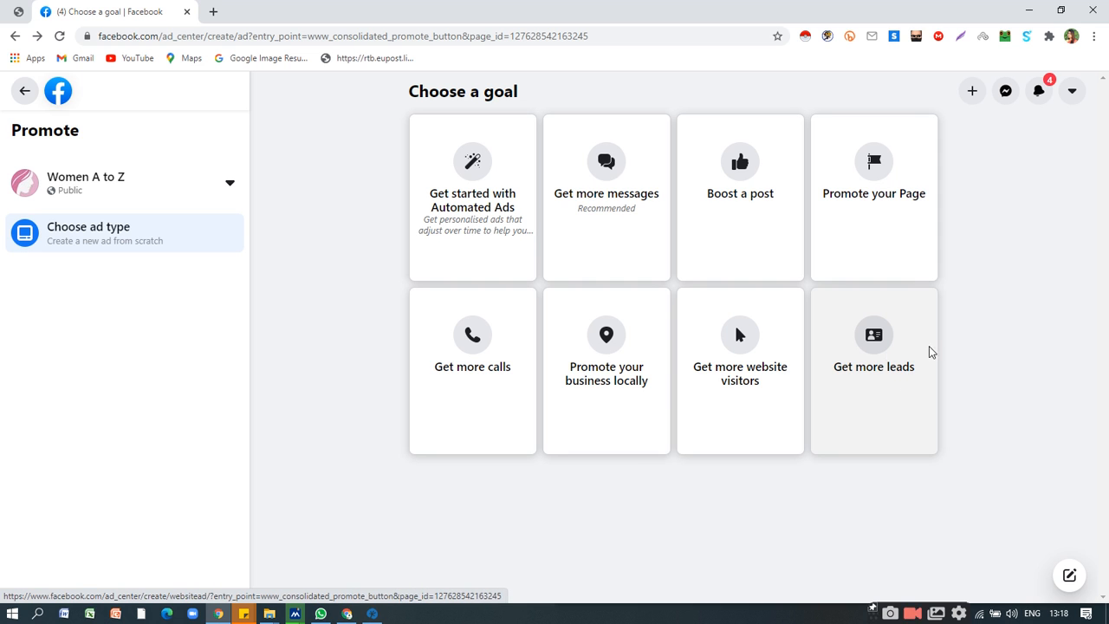
click(874, 340)
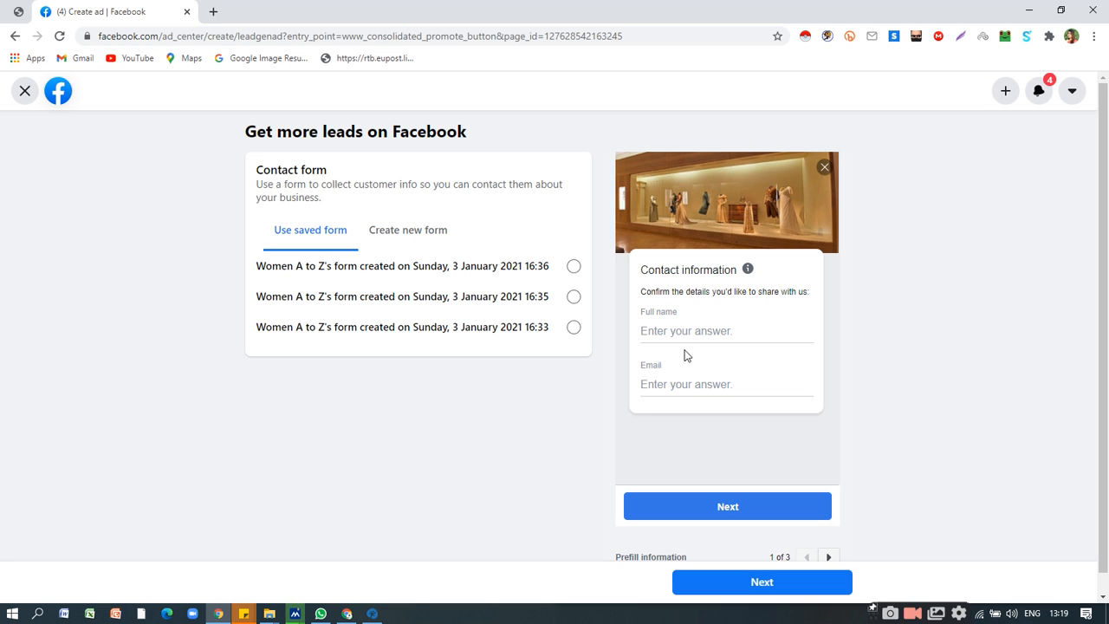
Examine the leads ad's saved contact forms and form preview, and return to the goal selection, discarding the ad.
scroll(715, 363, down, 1)
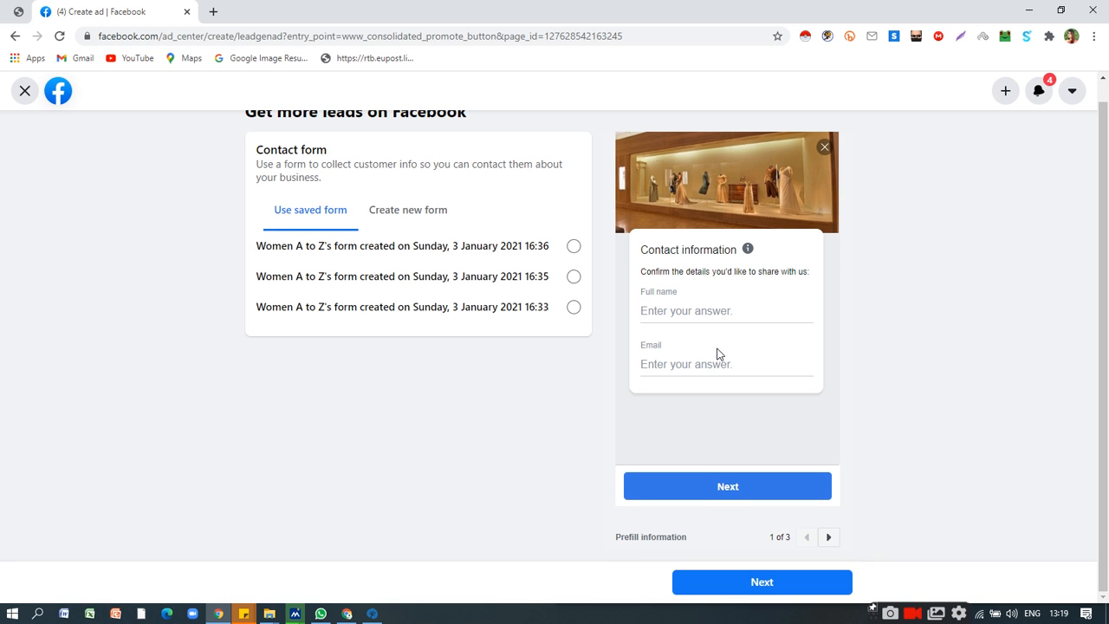
scroll(744, 340, up, 1)
scroll(744, 341, down, 1)
click(25, 93)
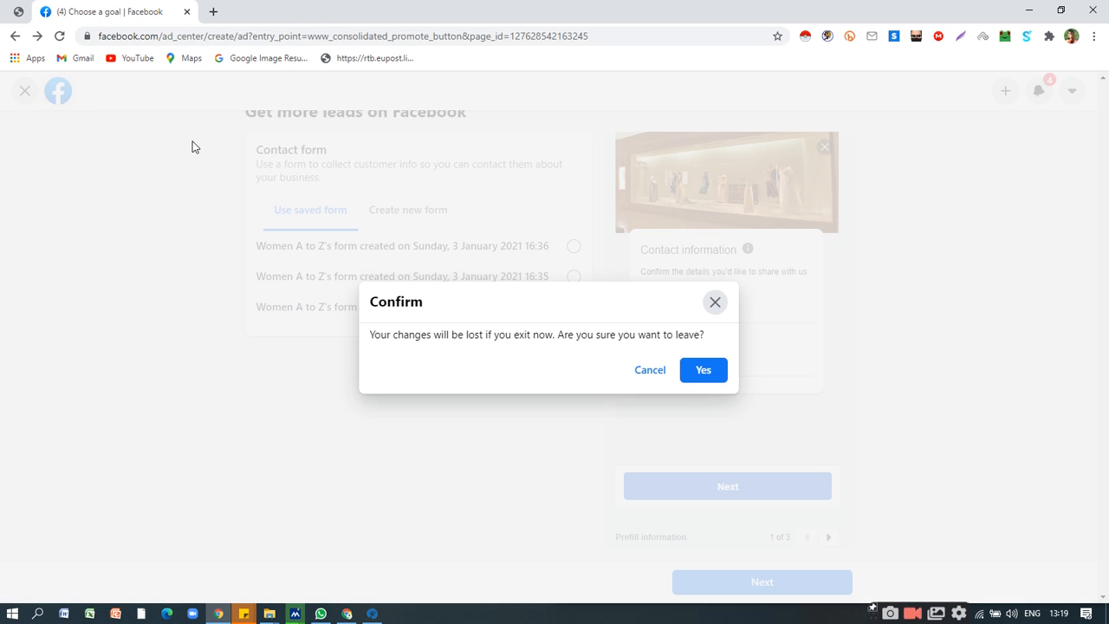
click(700, 372)
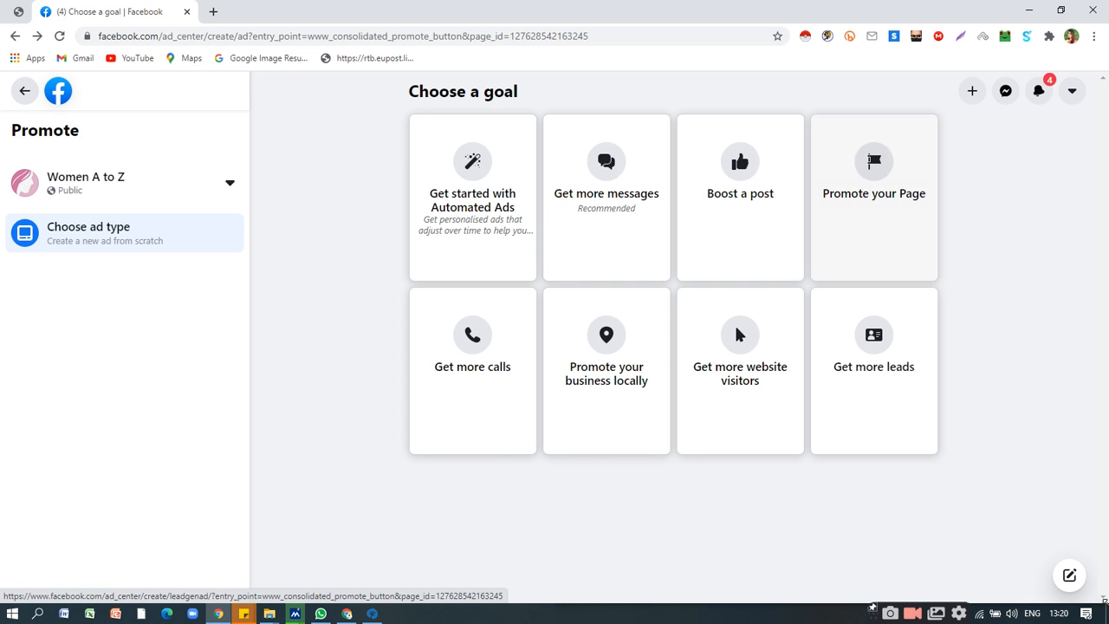
Search the web for smmlite in a new tab and open the Smmlite Advertising website's sign-in form.
click(213, 11)
text(smm)
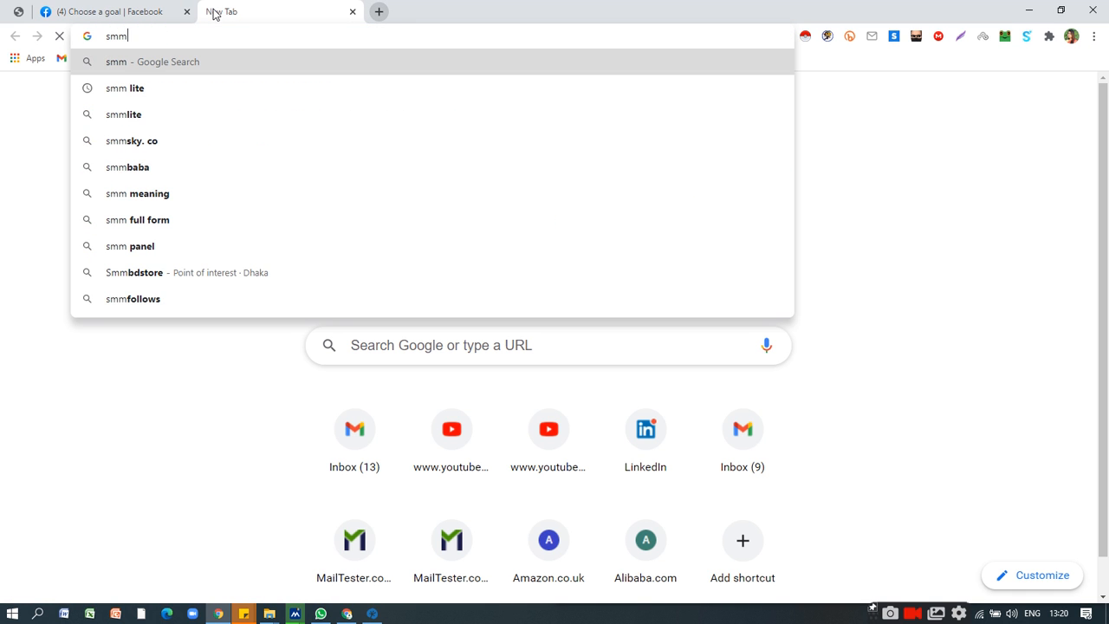
text(lite)
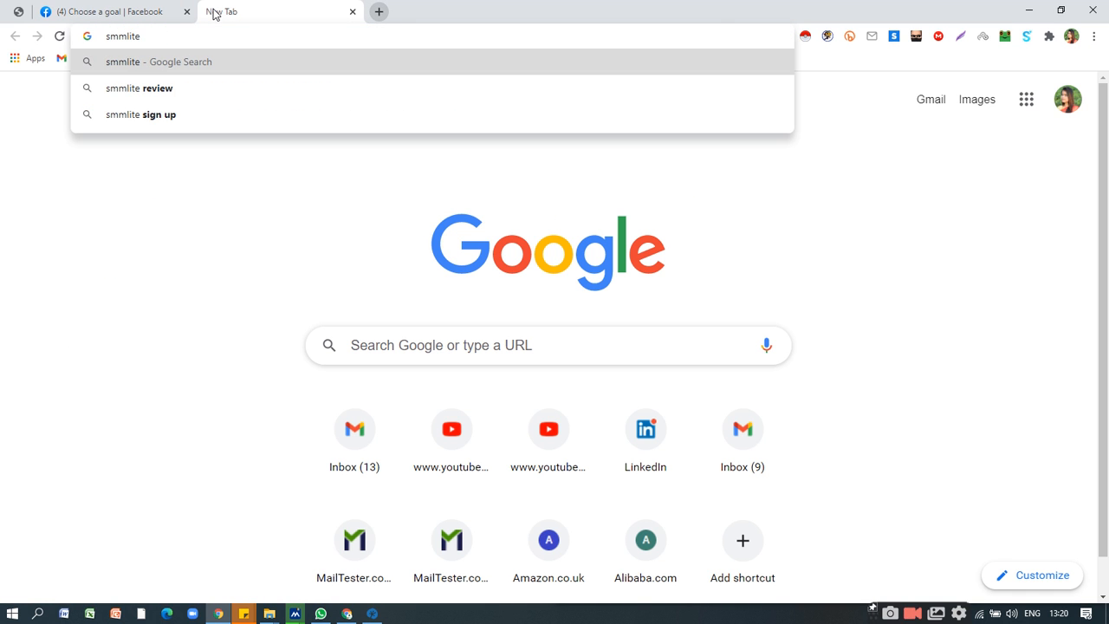
key(Return)
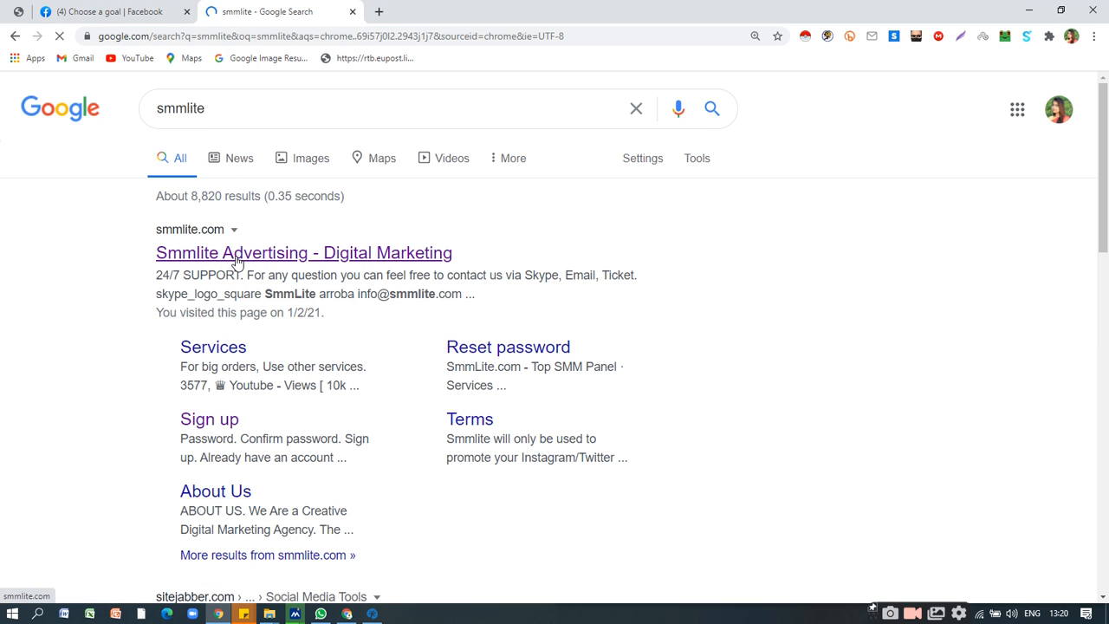
click(236, 255)
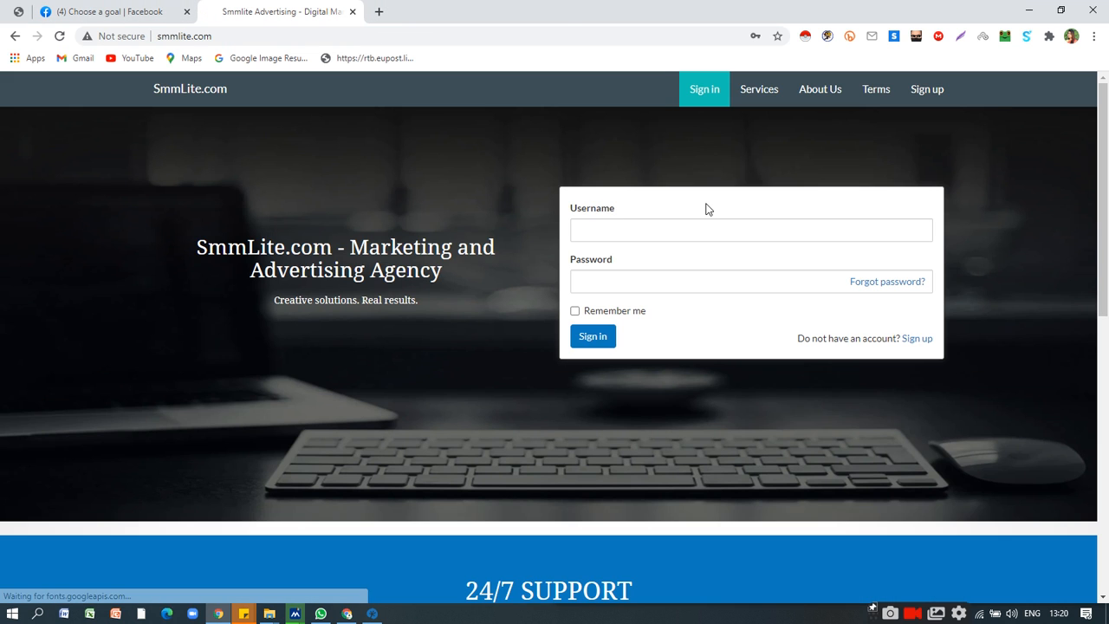
click(667, 228)
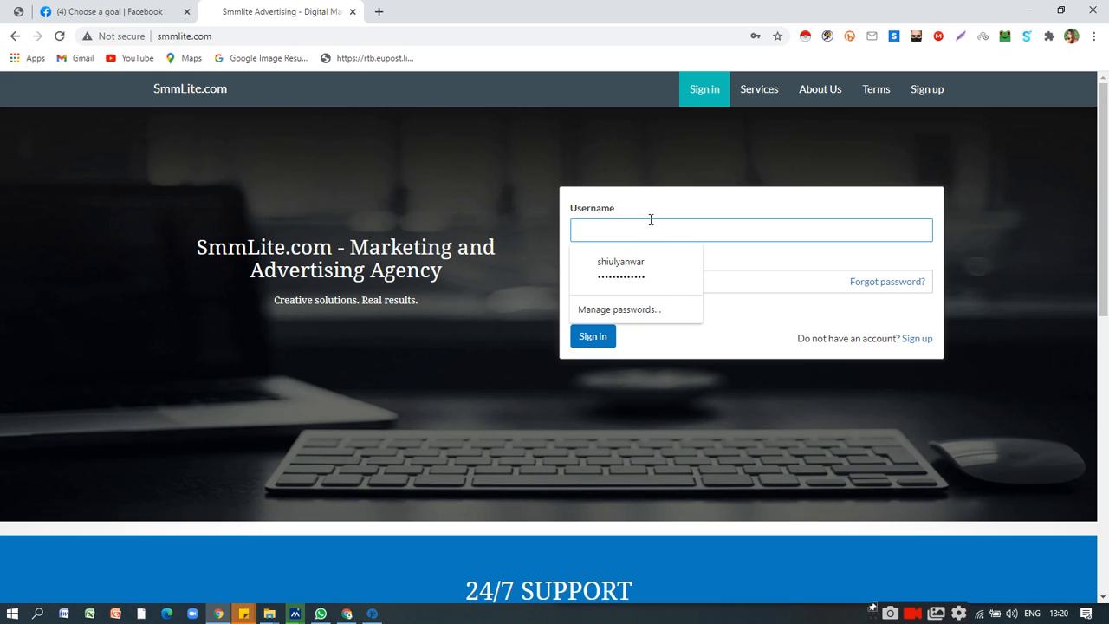
Switch to the browser window with the signed-in SmmLite order form, examine its service categories, and minimize that window.
click(345, 614)
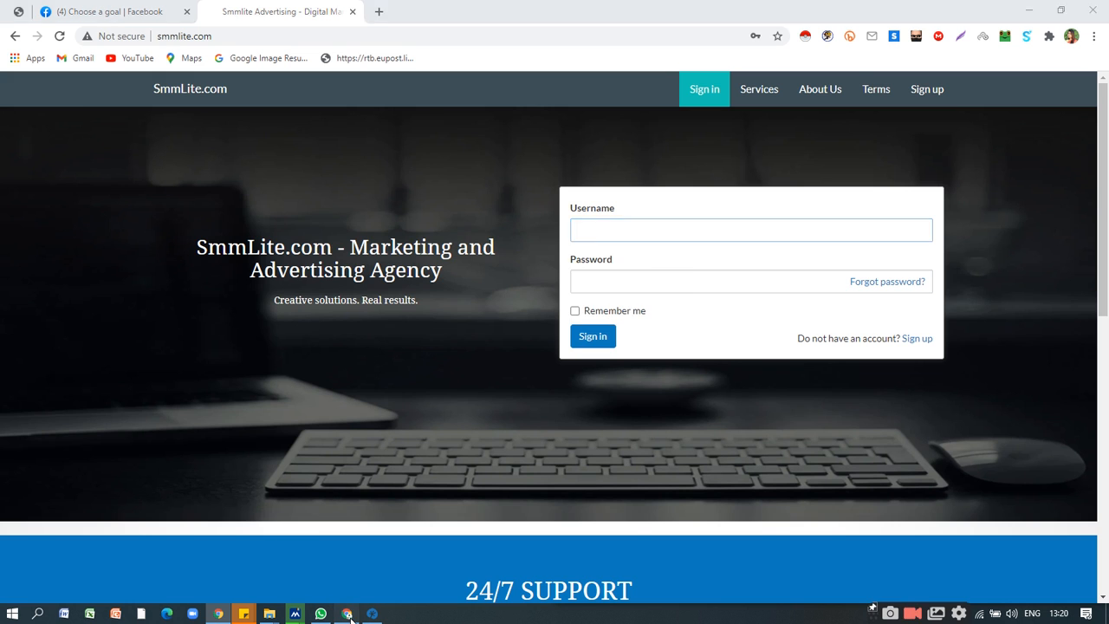
scroll(435, 218, down, 2)
scroll(485, 194, up, 2)
click(528, 198)
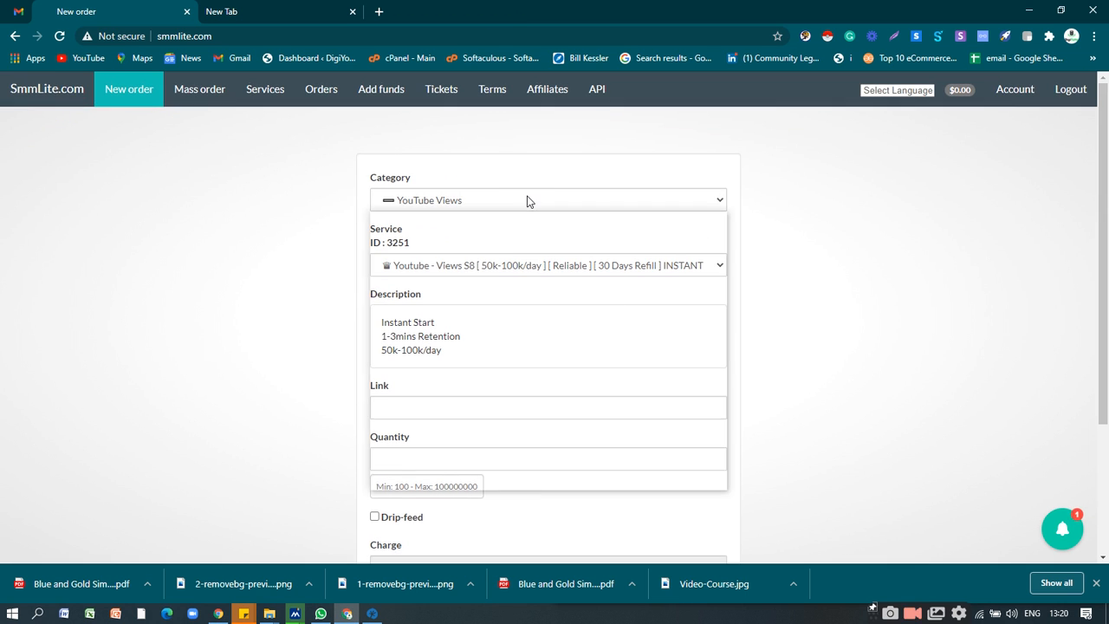
scroll(562, 379, down, 3)
scroll(559, 384, down, 6)
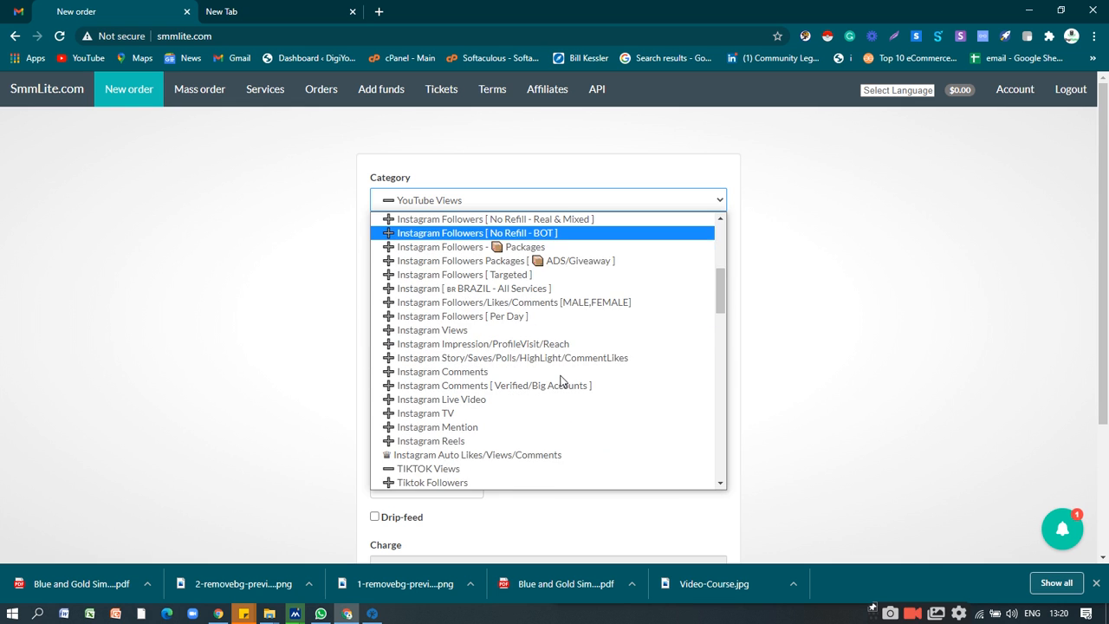
scroll(560, 373, up, 10)
scroll(559, 347, down, 4)
scroll(560, 340, down, 5)
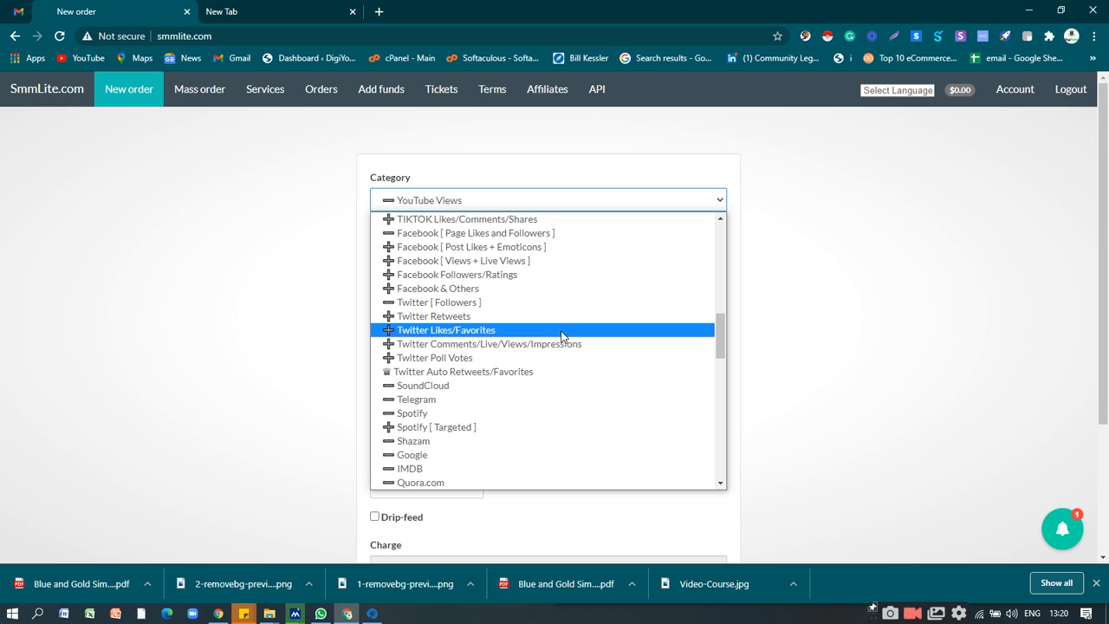
click(1027, 12)
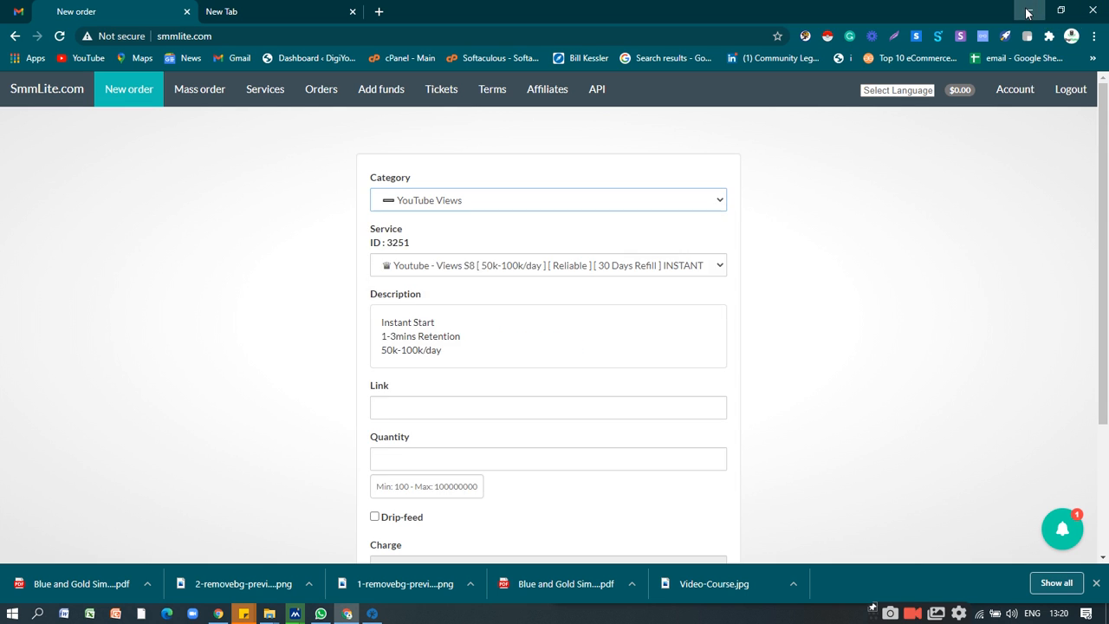
click(1028, 12)
Return to the Facebook goal selection, start a Promote your Page ad, and look over its preview, estimated results and audience.
click(97, 10)
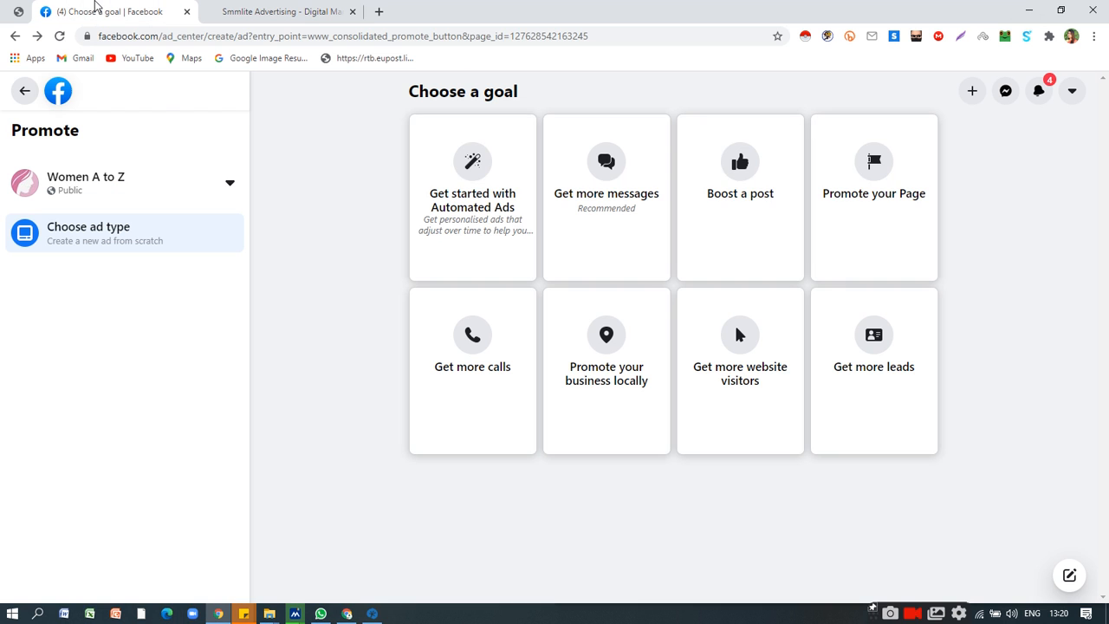
click(873, 179)
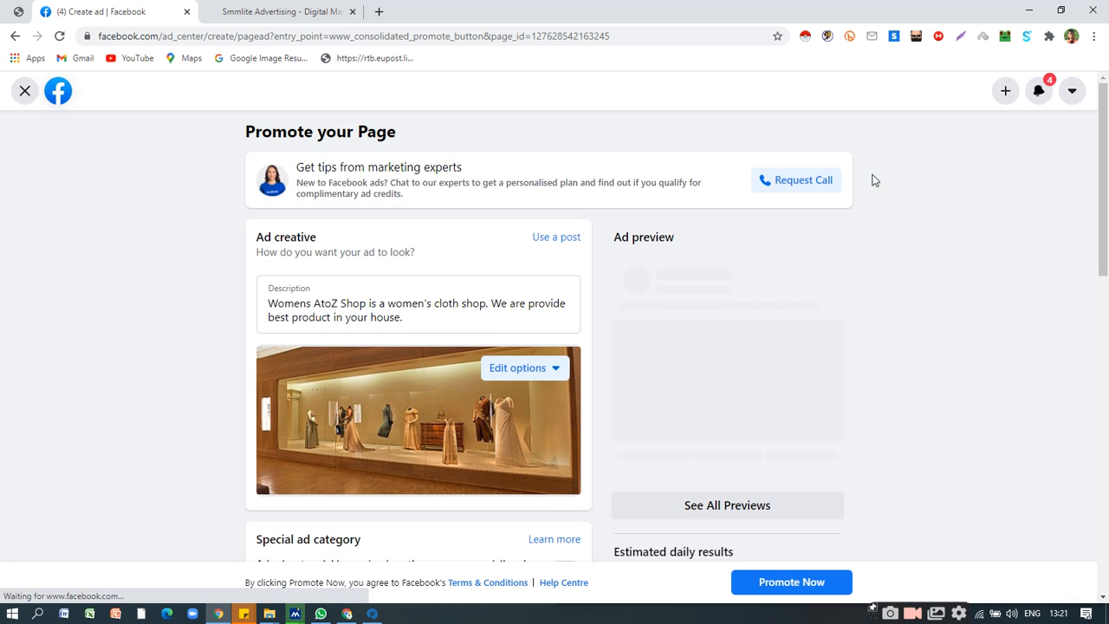
scroll(867, 338, down, 4)
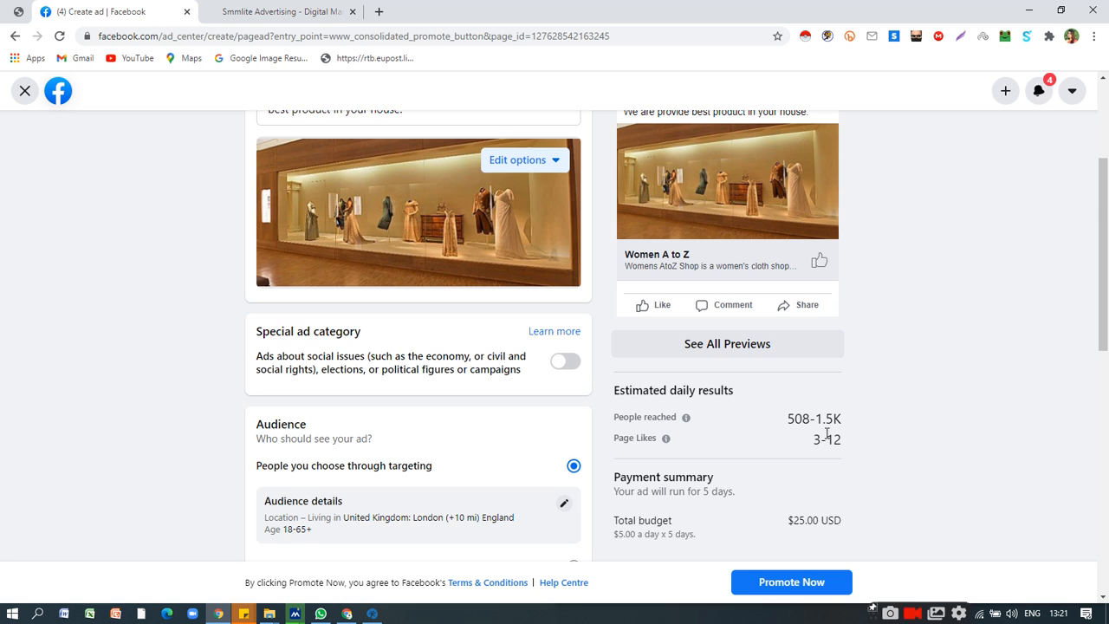
scroll(822, 423, down, 3)
scroll(820, 419, up, 4)
scroll(820, 419, down, 2)
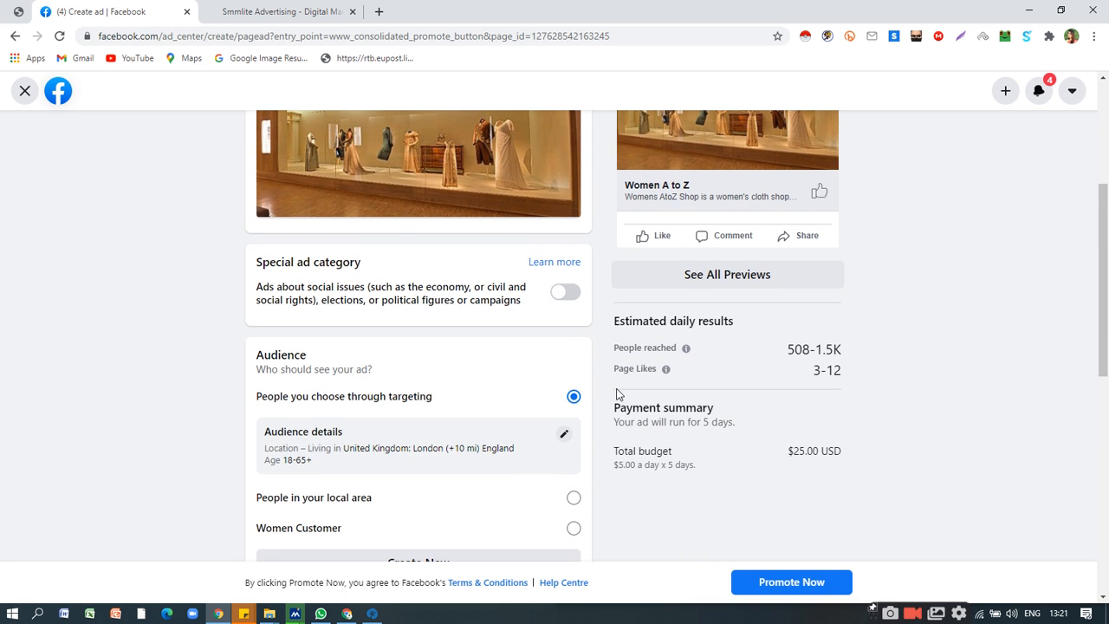
Replace London with the city of New York, United States as the ad audience's location, and save the audience.
click(563, 433)
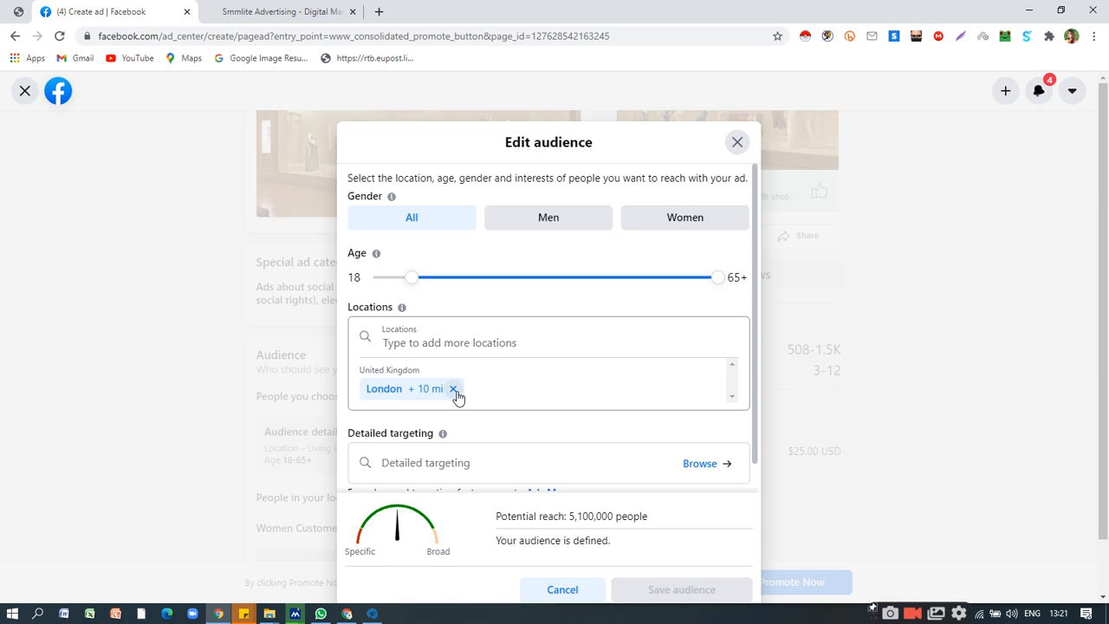
click(453, 389)
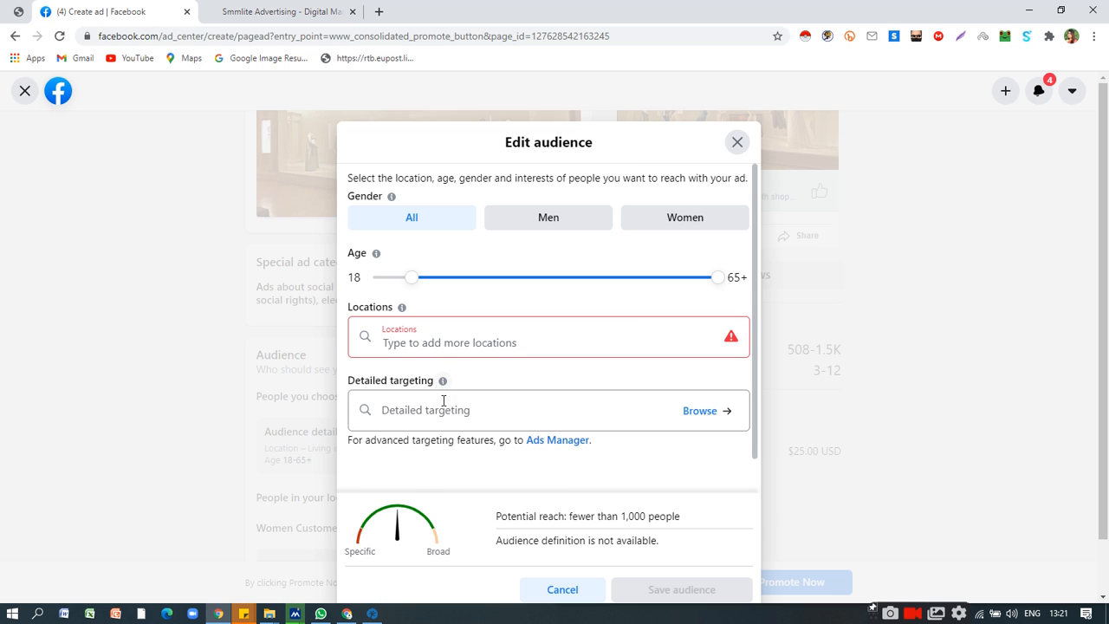
click(440, 339)
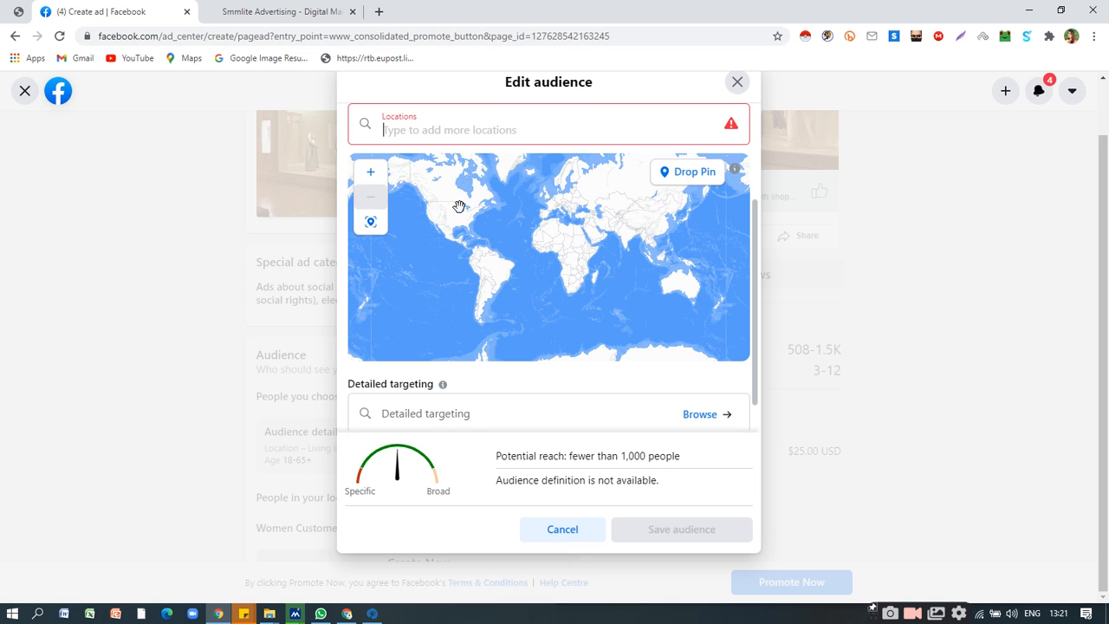
text(New)
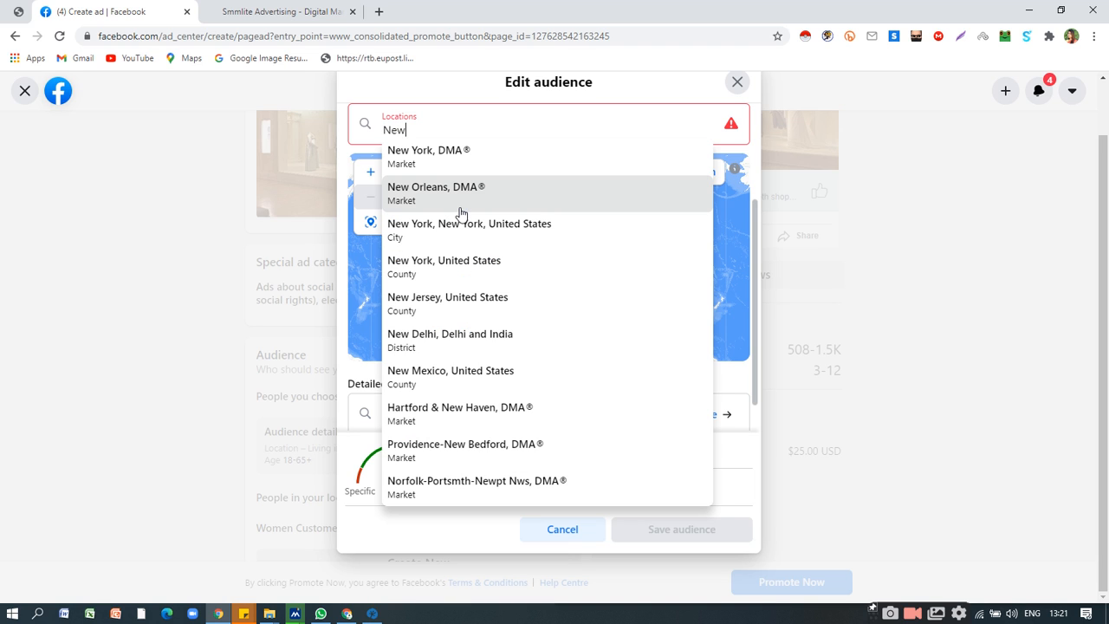
text(Yor)
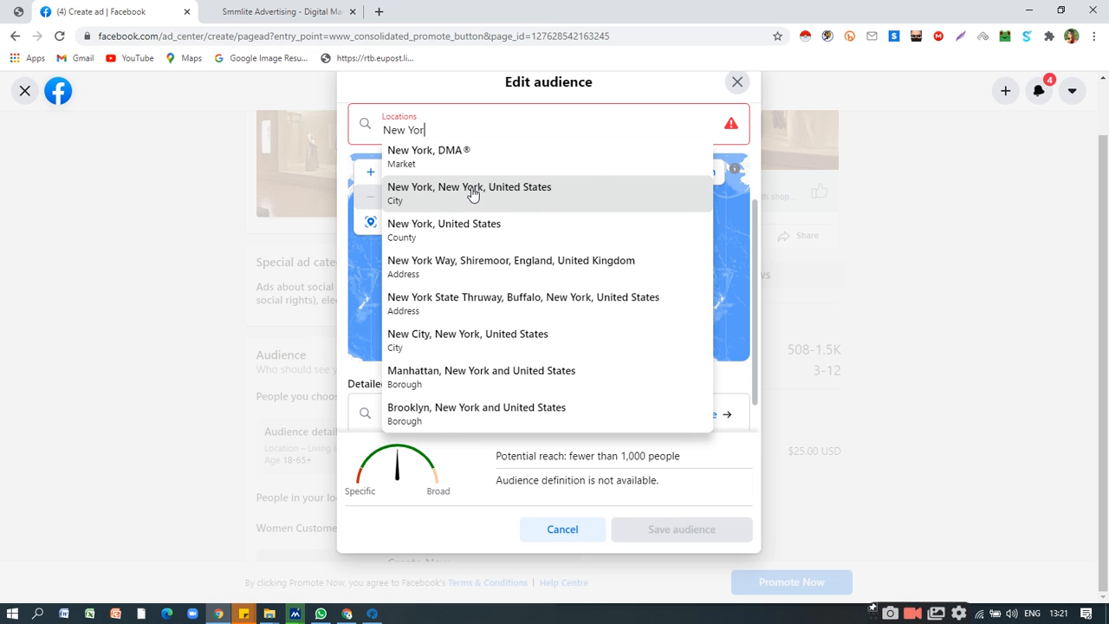
click(470, 189)
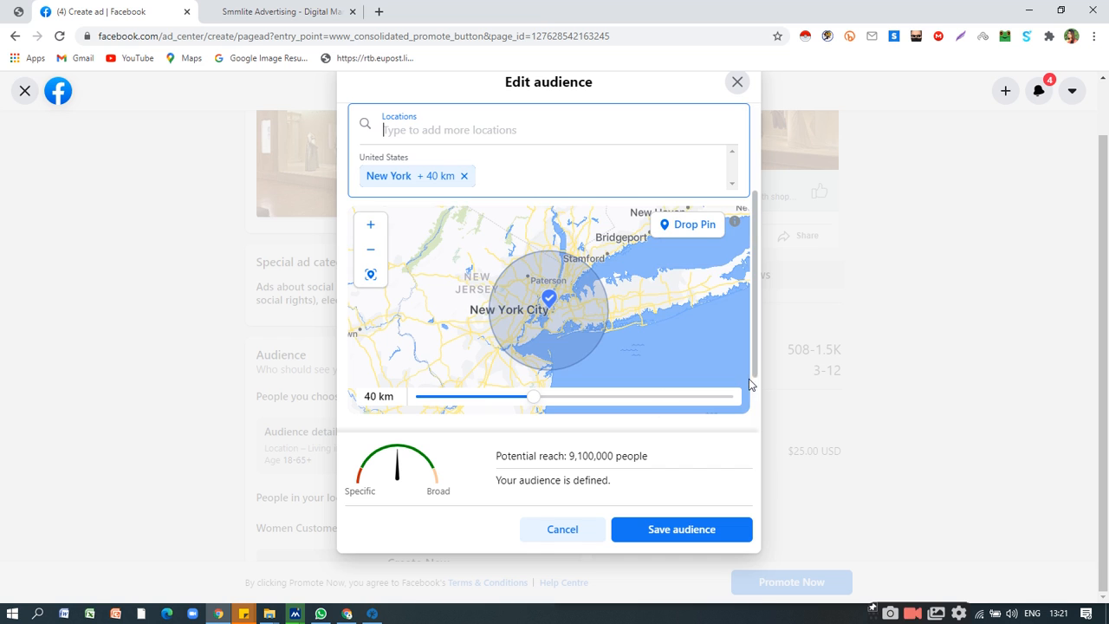
click(700, 531)
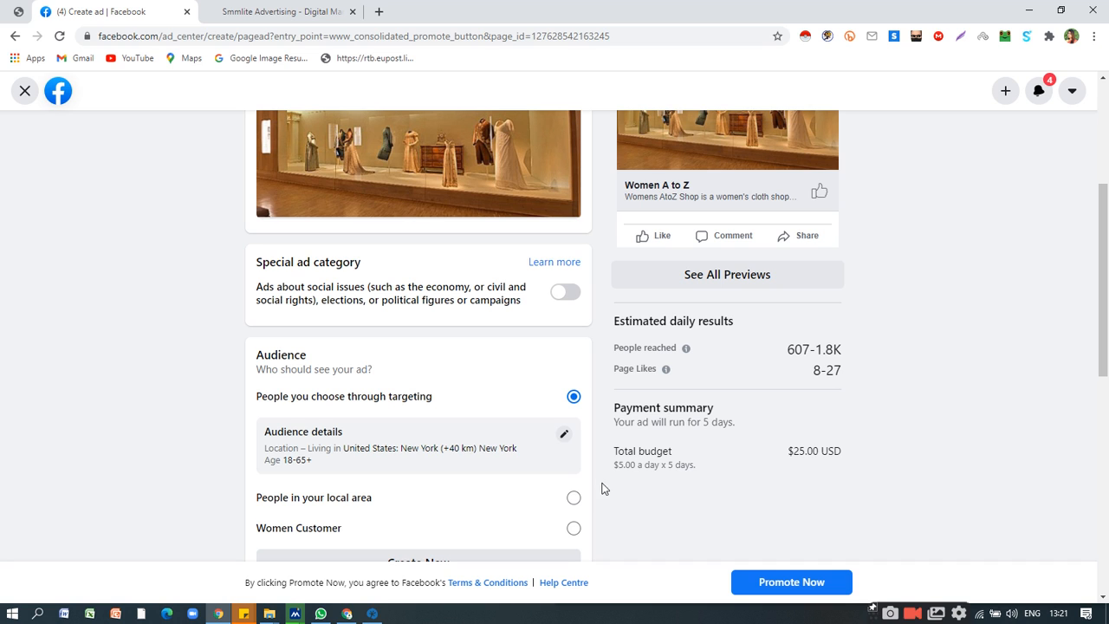
Raise the page ad's daily budget in stages through $30 and $60 to $500.
scroll(464, 448, down, 1)
scroll(464, 447, down, 4)
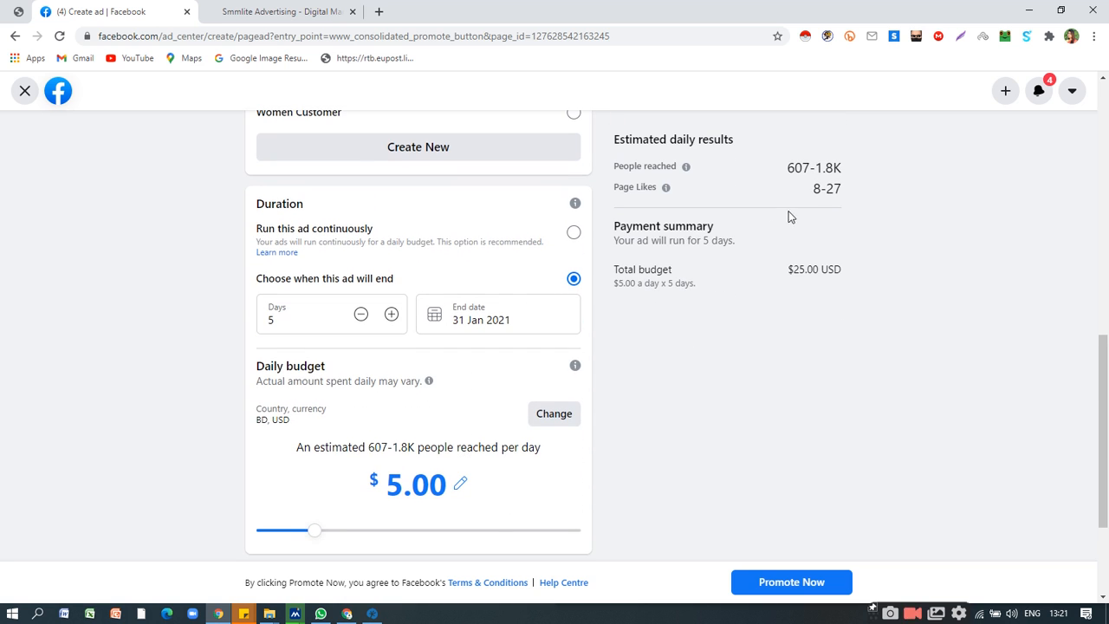
click(477, 532)
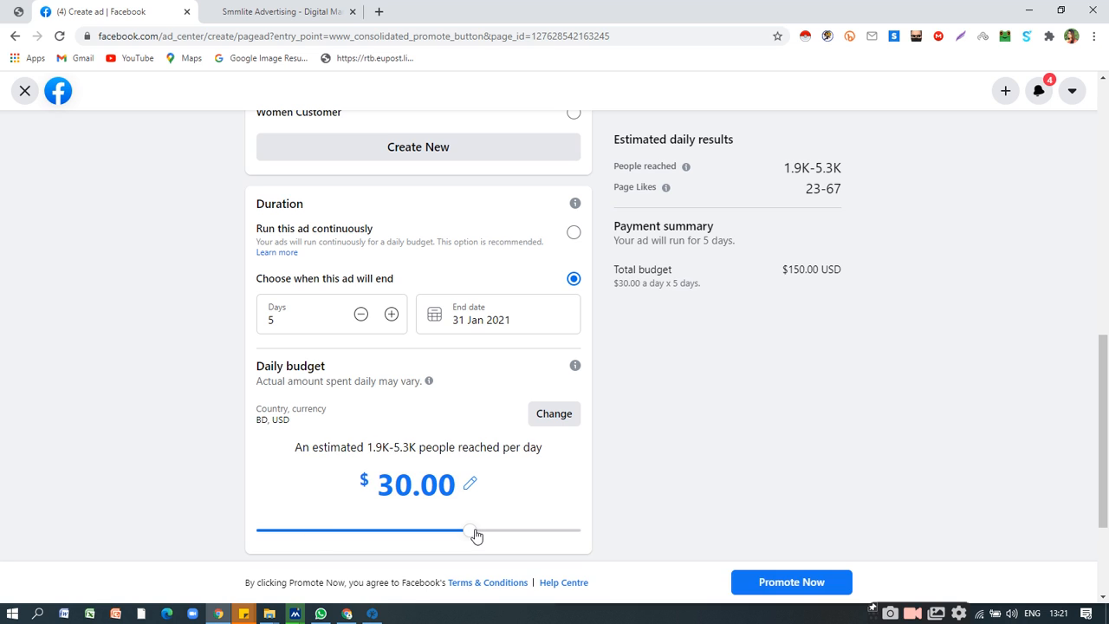
click(529, 532)
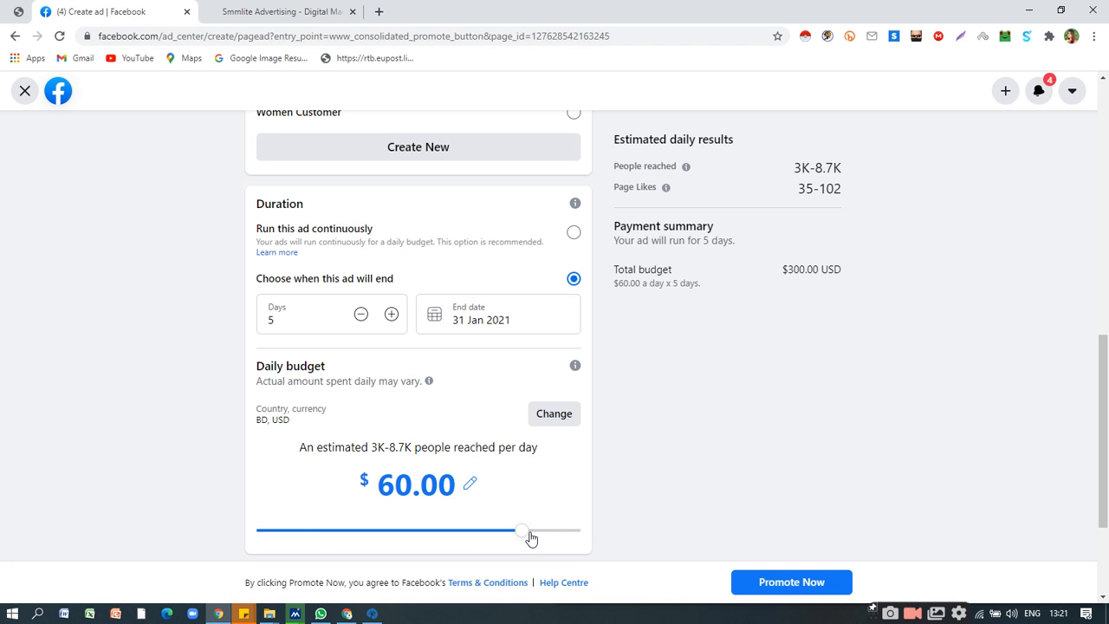
click(564, 534)
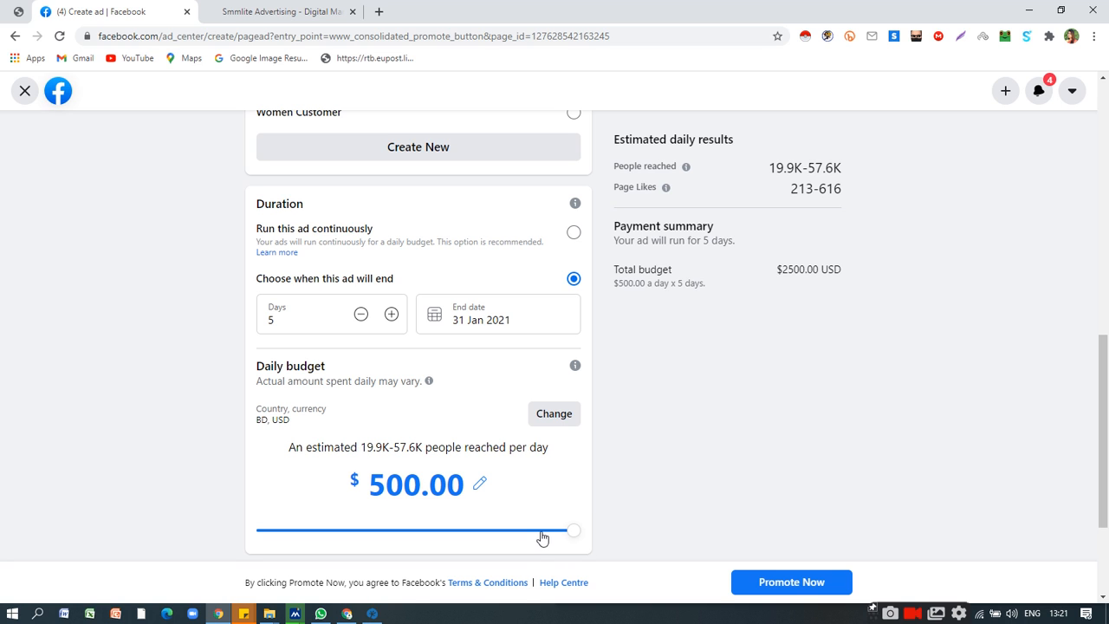
drag(566, 532, 595, 531)
Examine the page ad's estimated daily page likes, payment summary, budget and payment method, highlighting the page likes estimate.
scroll(728, 455, up, 2)
scroll(694, 461, up, 2)
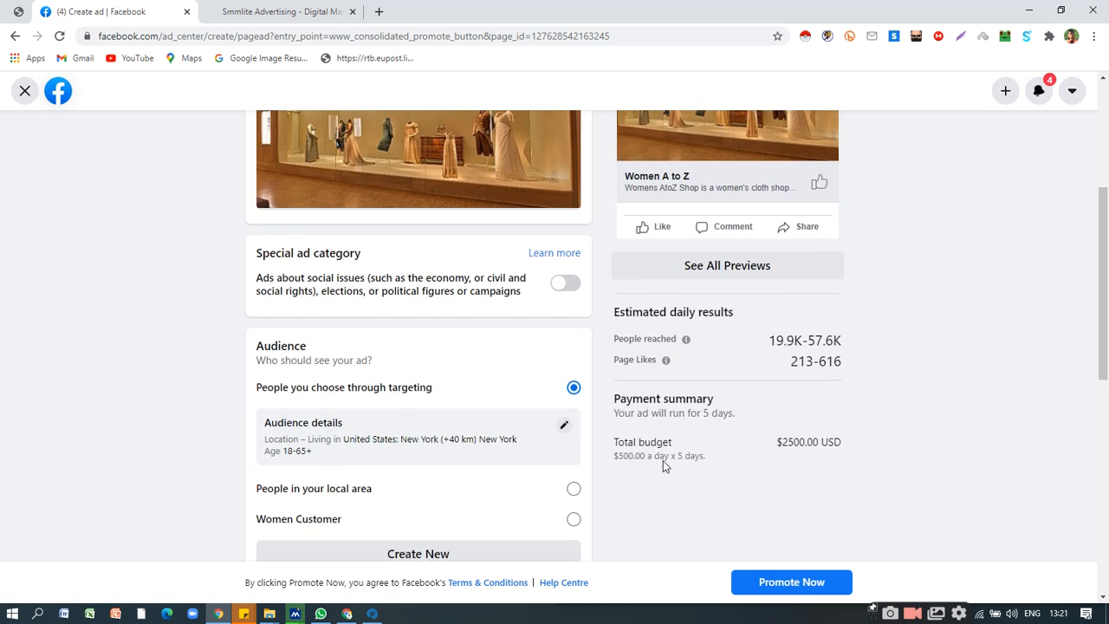
scroll(662, 462, down, 3)
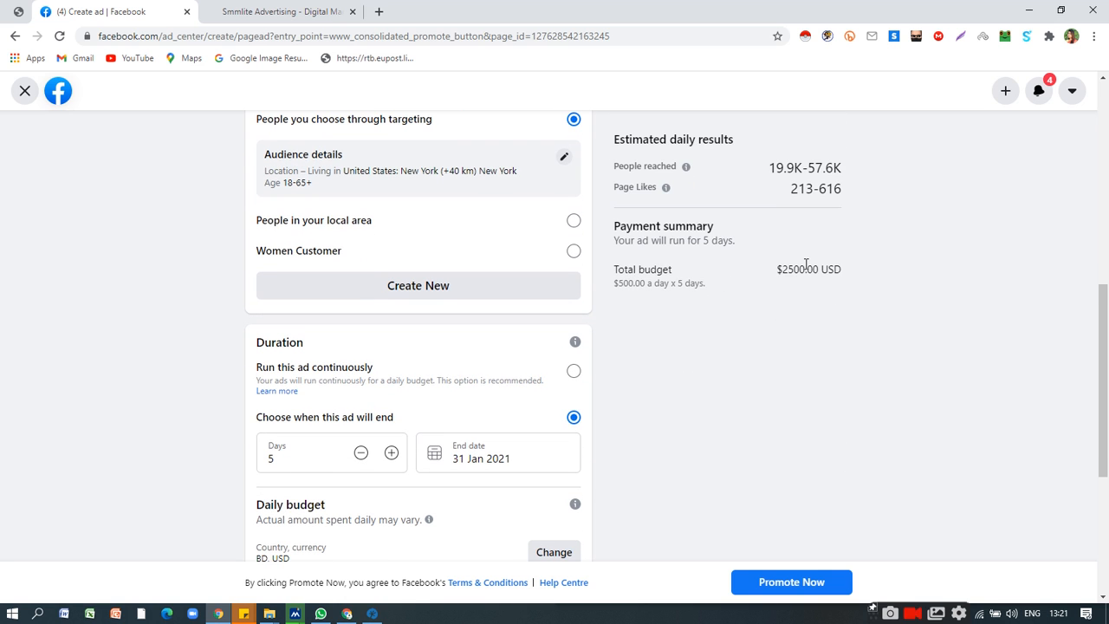
triple_click(820, 188)
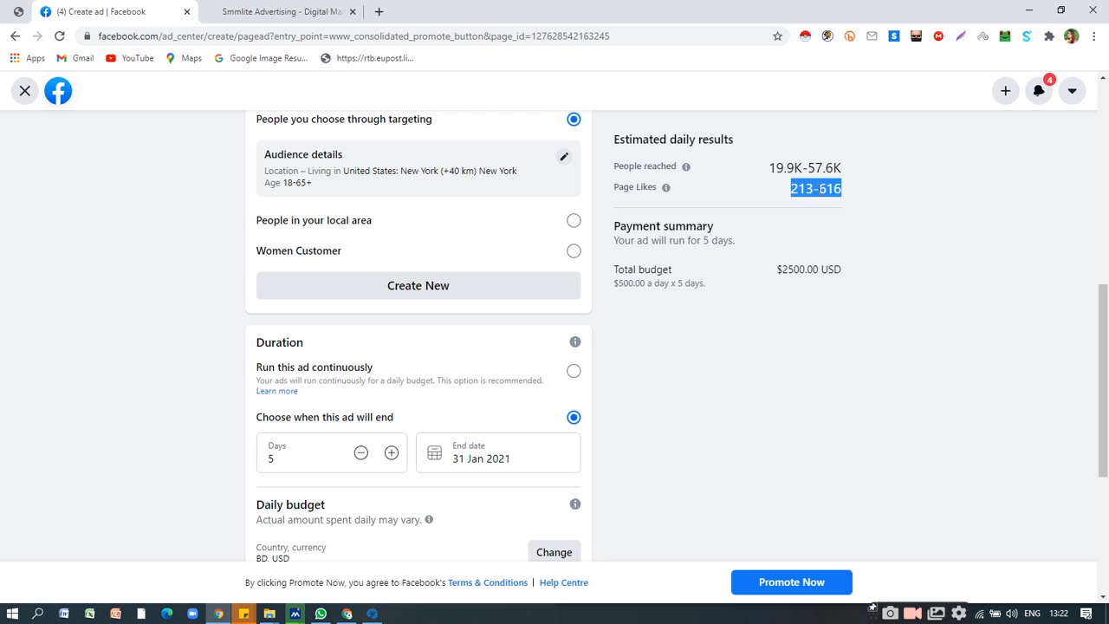
triple_click(819, 189)
double_click(819, 190)
drag(820, 189, 861, 203)
click(807, 188)
scroll(443, 406, down, 3)
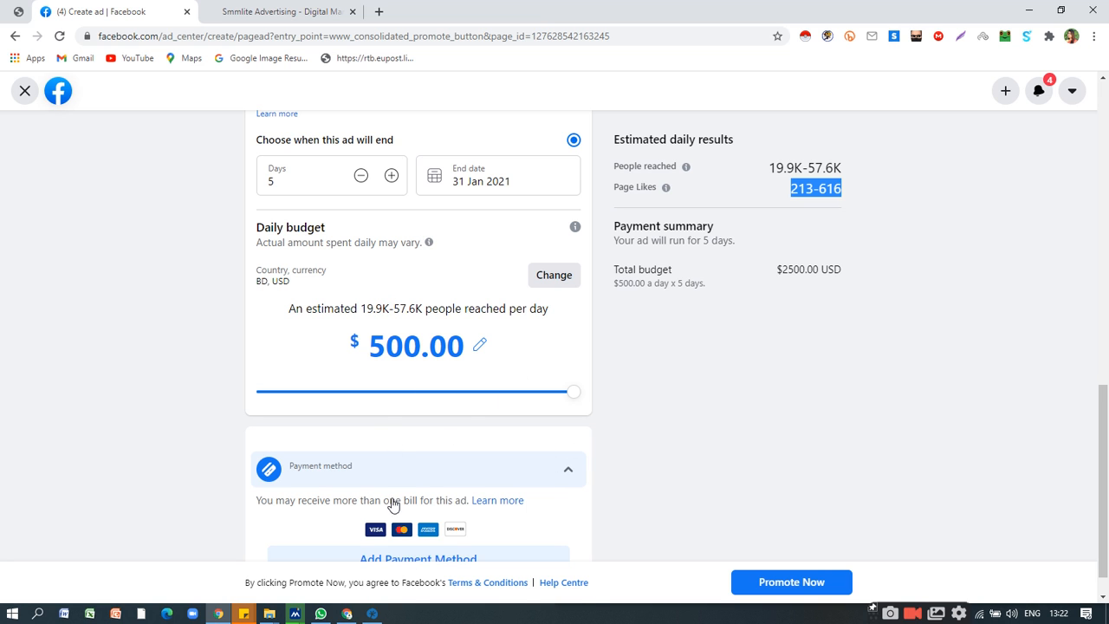
scroll(391, 502, up, 5)
scroll(451, 498, up, 5)
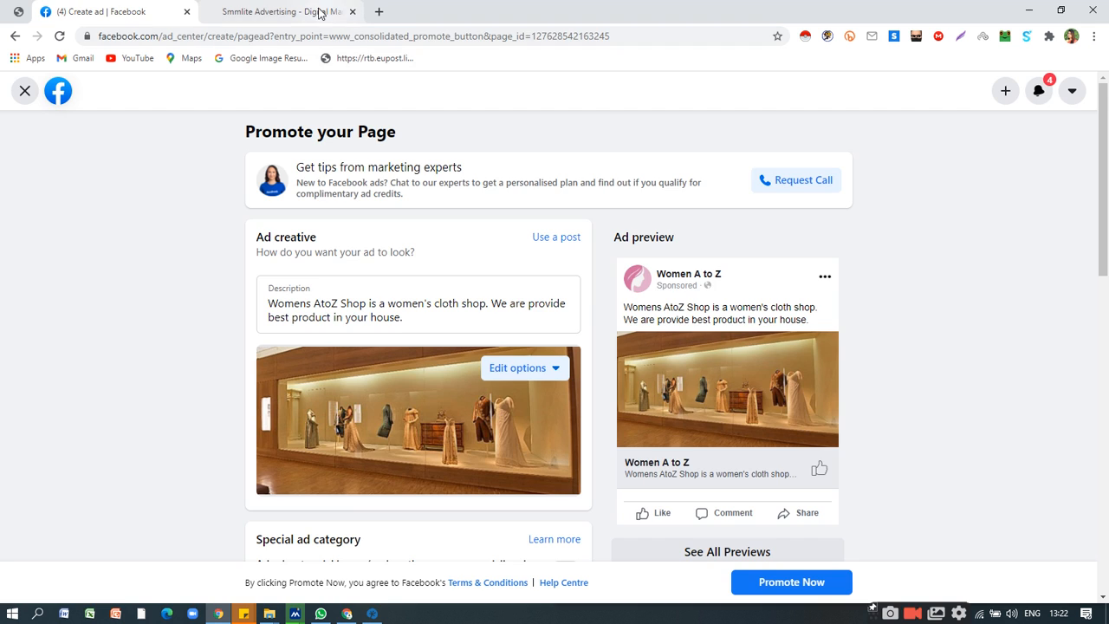
Switch to the other Chrome window that shows the signed-in SmmLite new order form.
click(316, 11)
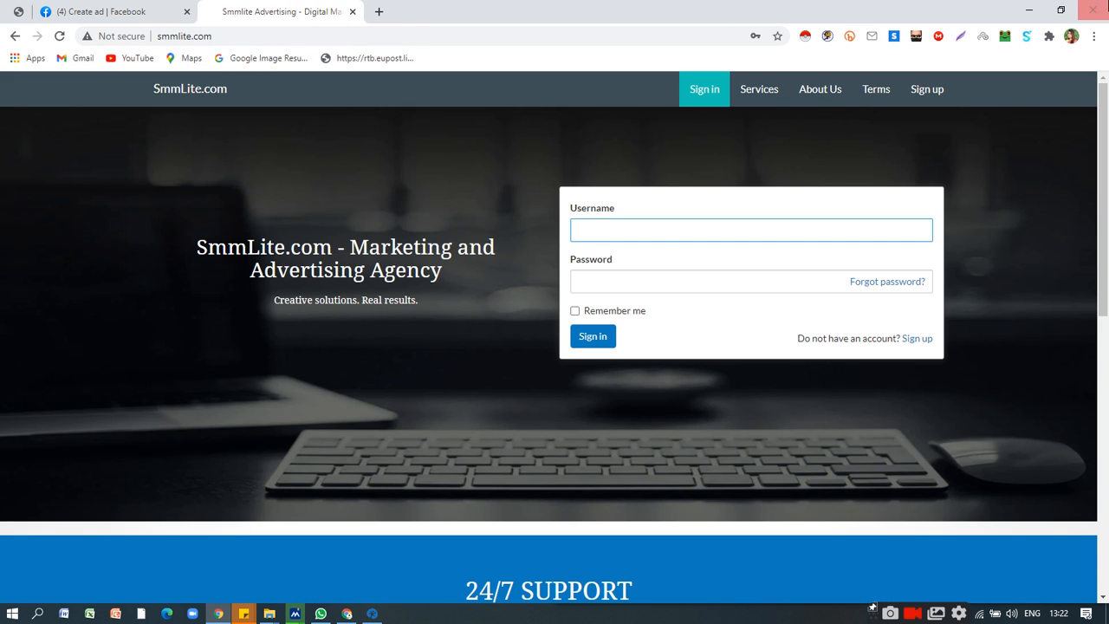
click(1028, 11)
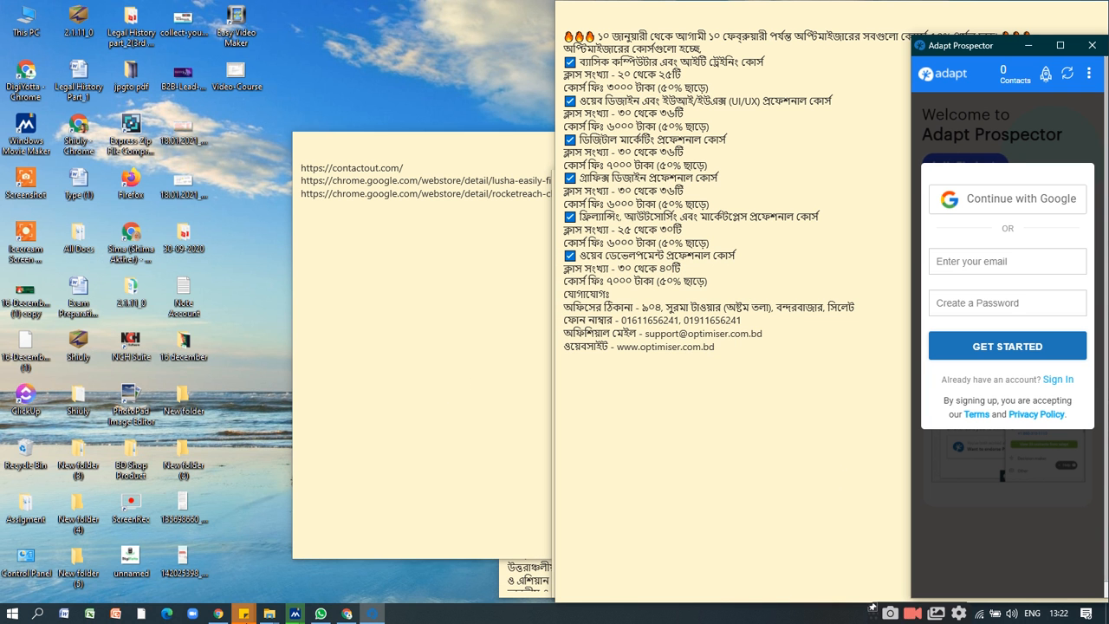
mouse_move(350, 617)
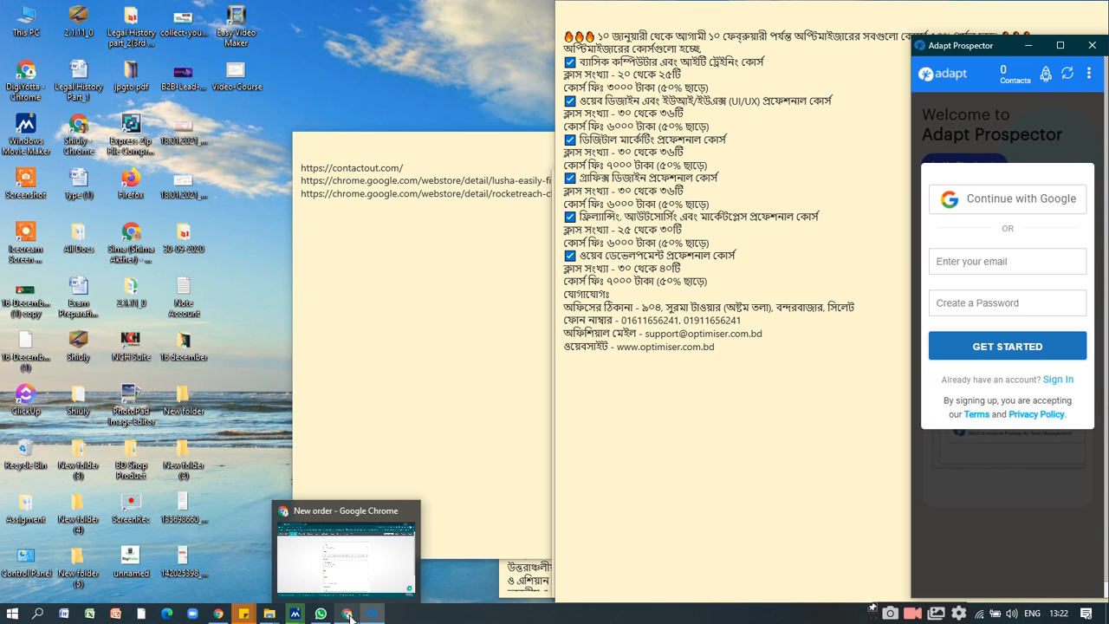
click(341, 564)
Browse the order form's full list of service categories, from YouTube and Facebook to website traffic, without choosing one.
click(486, 209)
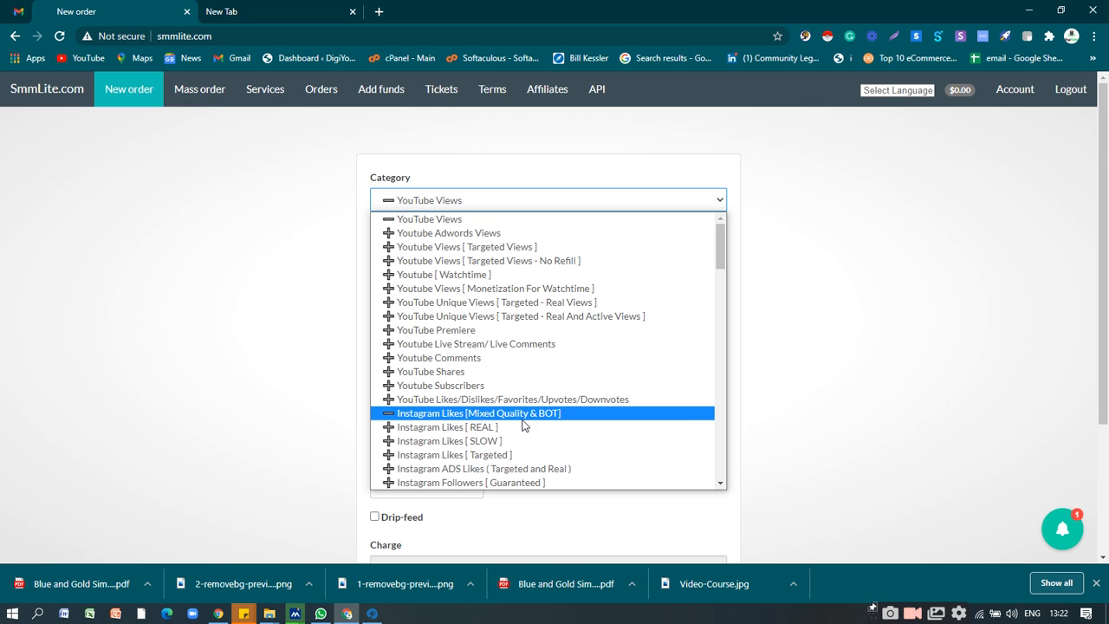
scroll(523, 426, down, 10)
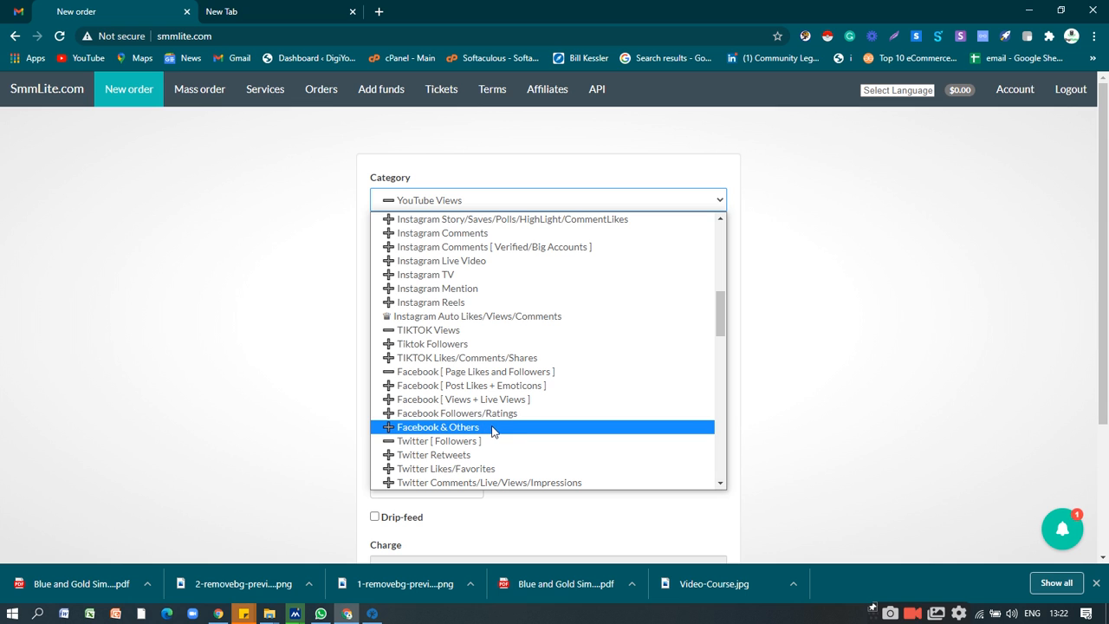
scroll(492, 428, down, 15)
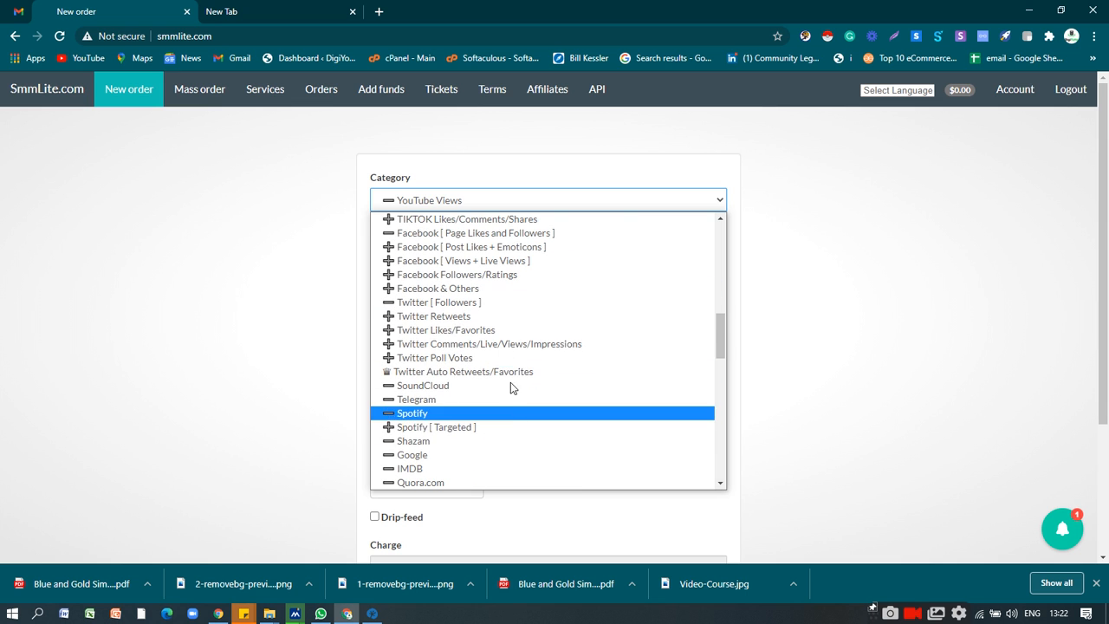
scroll(503, 360, down, 8)
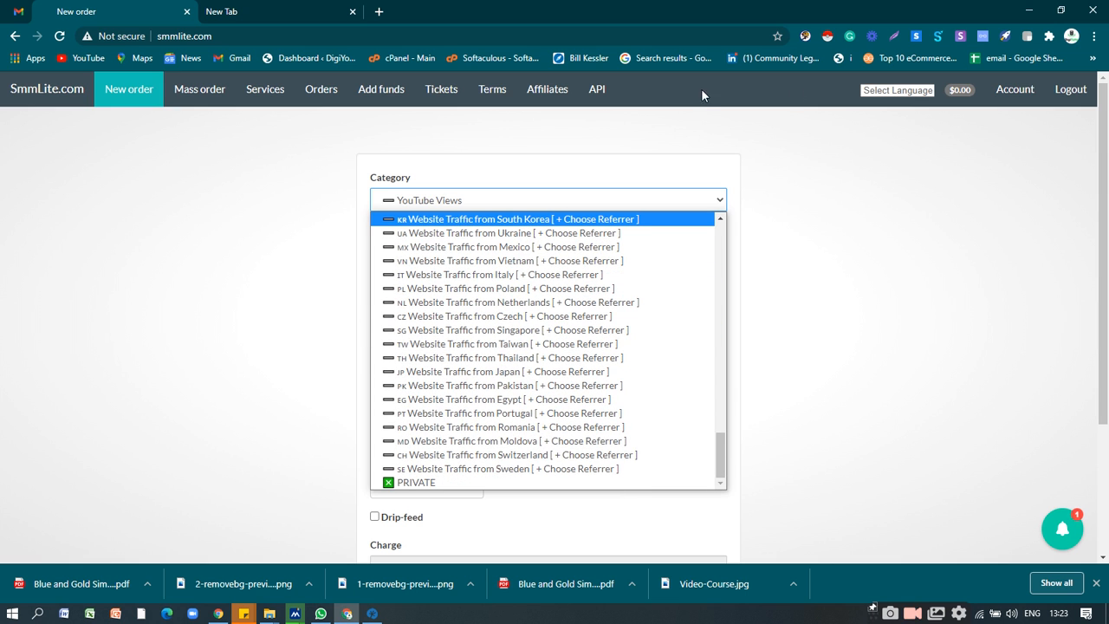
click(914, 209)
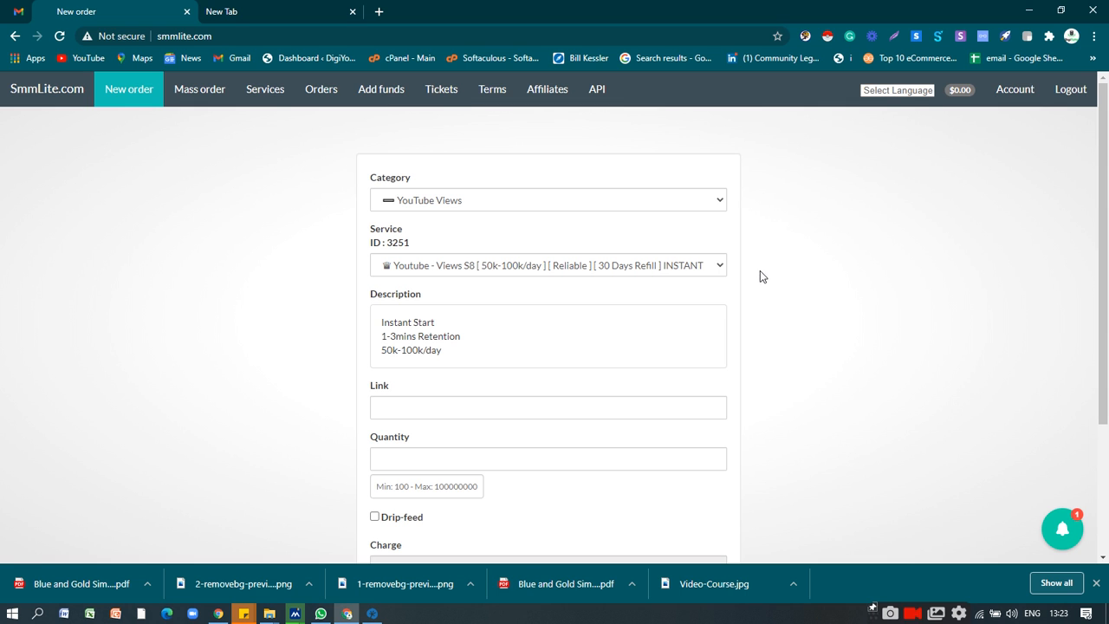
Choose the Youtube Subscribers category and the Subscribers (S5) service with Max - 80k and 30 Days Refill.
click(588, 205)
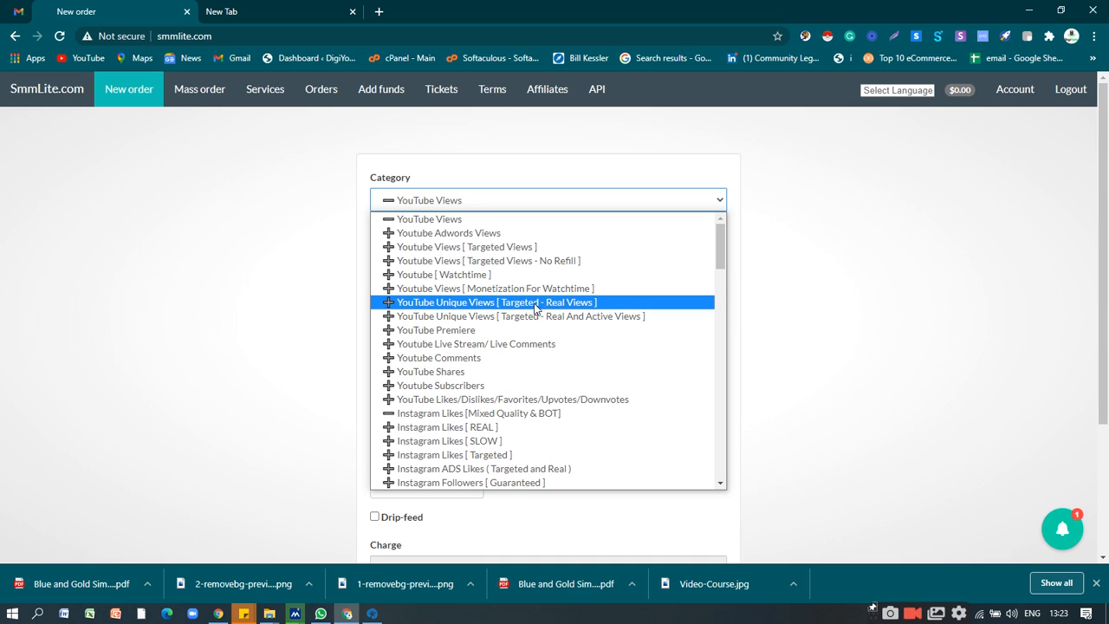
click(484, 386)
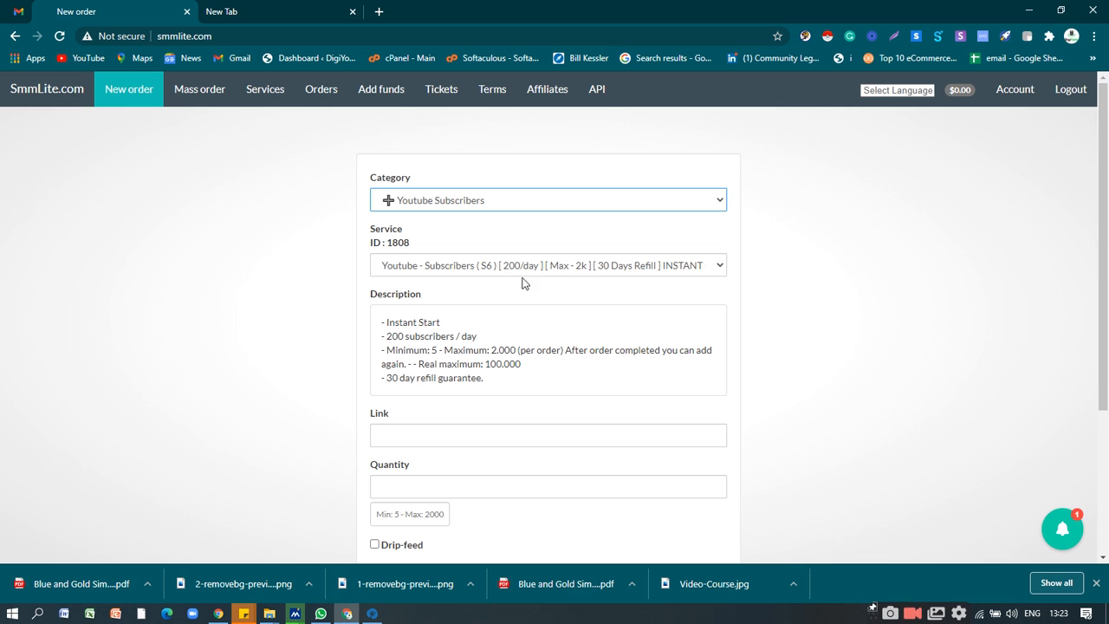
click(644, 271)
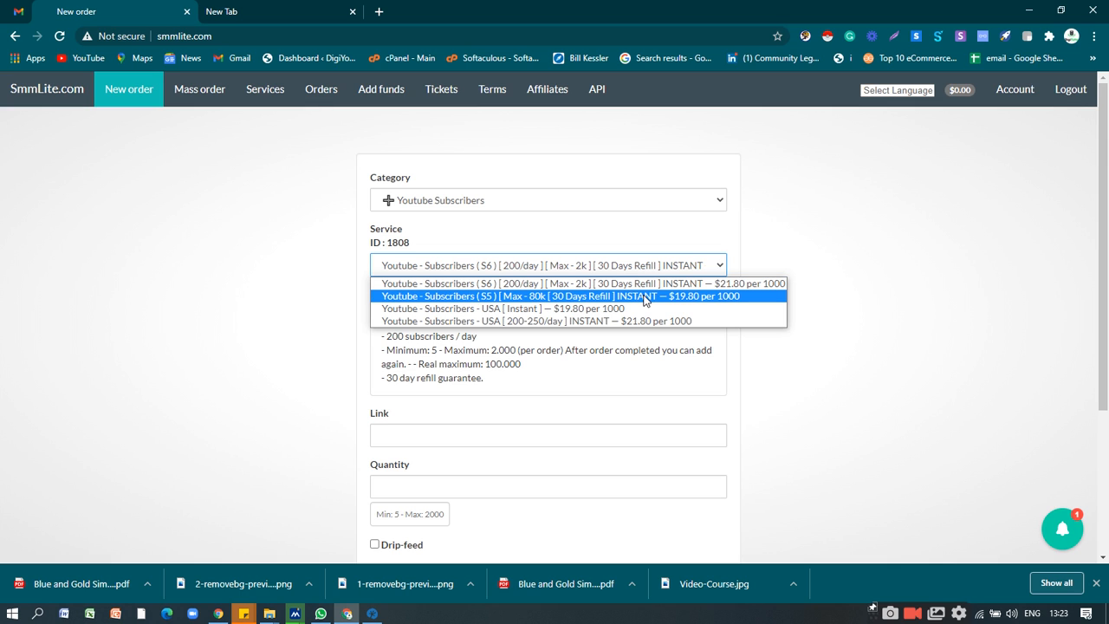
click(713, 297)
Set the YouTube subscribers order's quantity to 1000.
scroll(711, 304, down, 3)
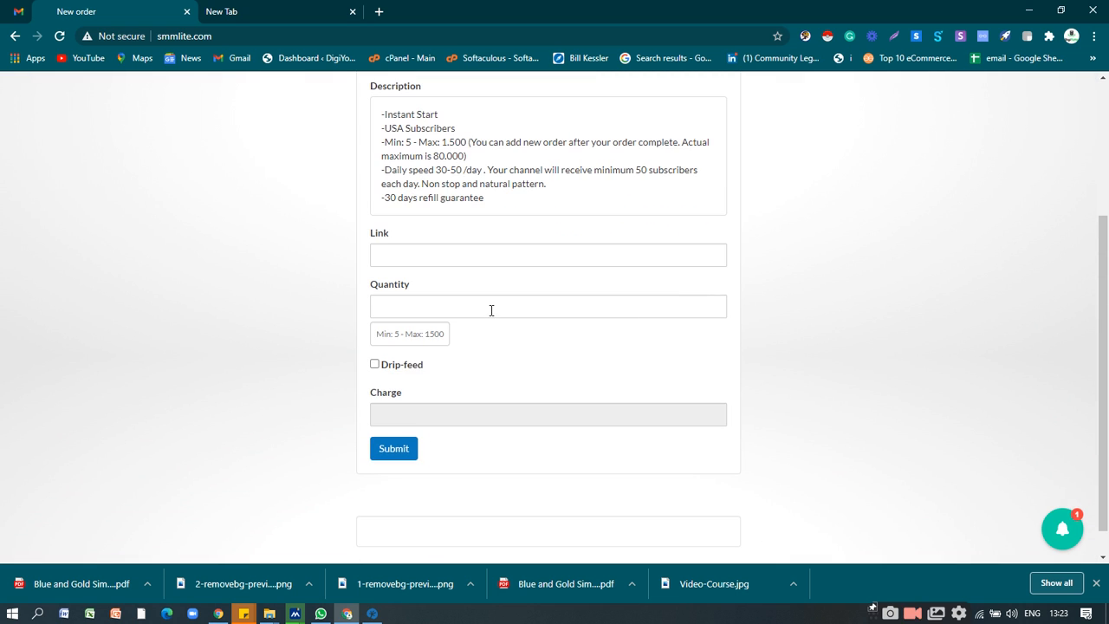
click(493, 309)
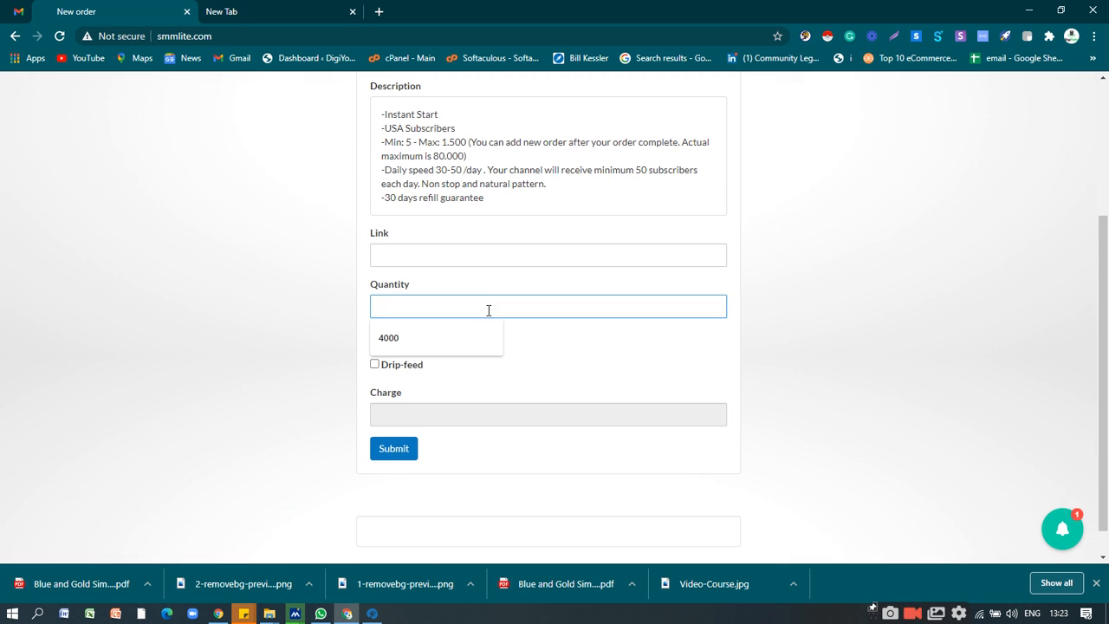
text(1000)
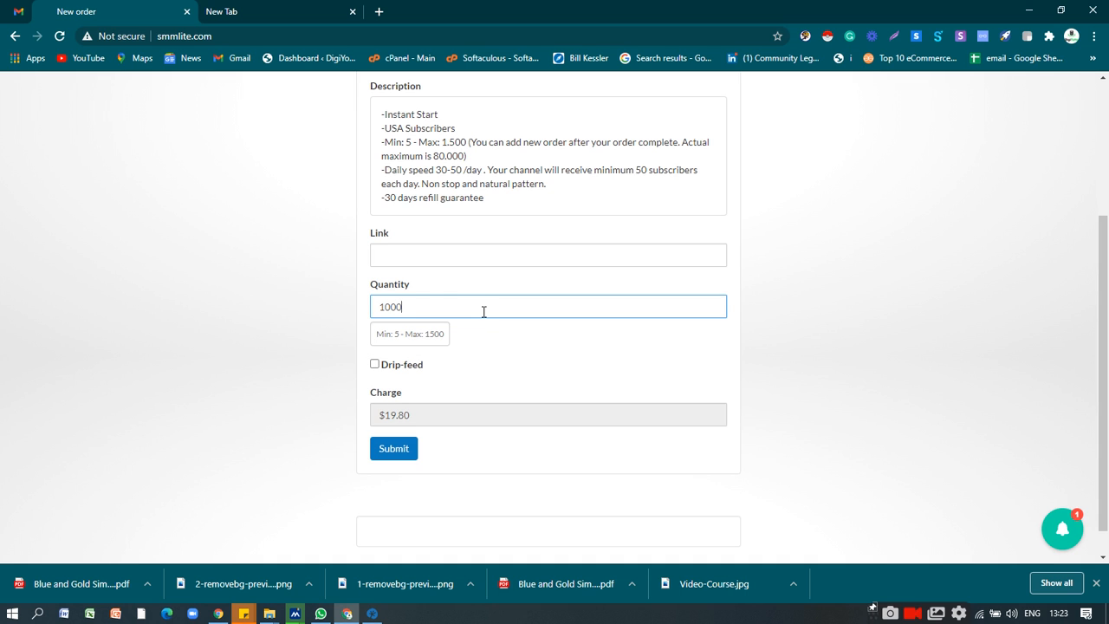
Examine the YouTube subscribers order's service, description, link, quantity and charge.
scroll(461, 338, down, 1)
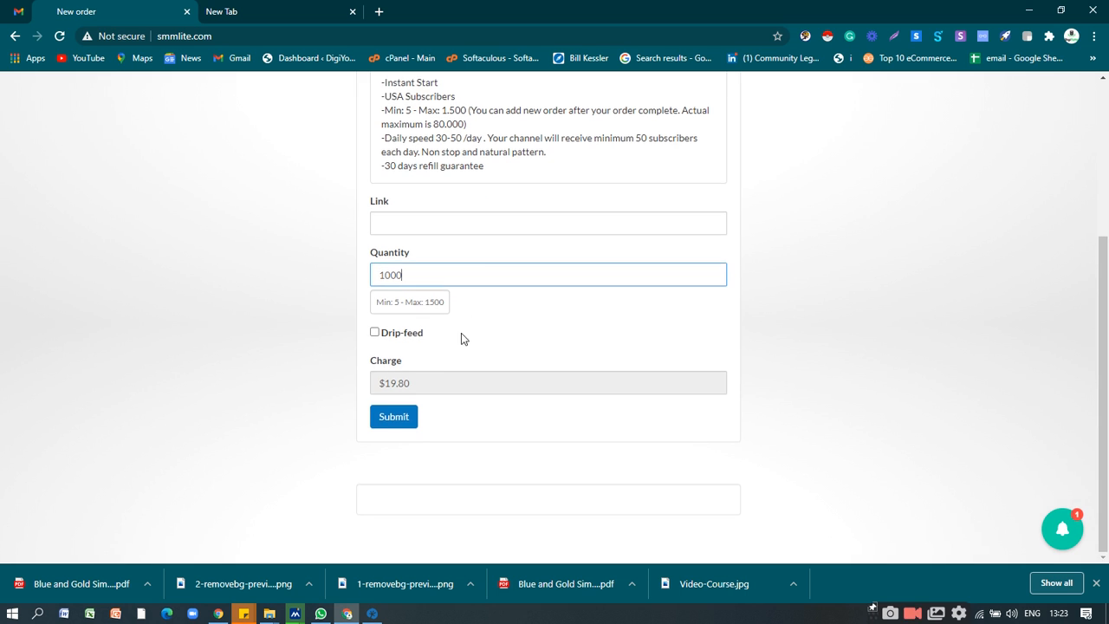
scroll(423, 392, up, 1)
scroll(423, 394, down, 1)
scroll(458, 374, up, 1)
scroll(459, 375, down, 1)
scroll(412, 419, up, 4)
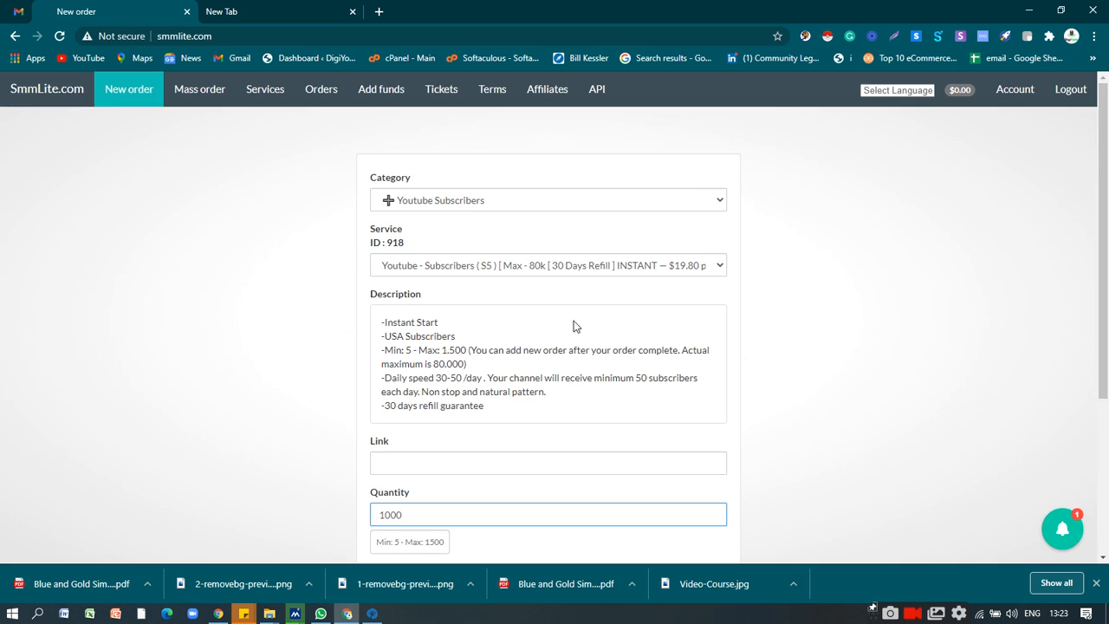
scroll(589, 319, down, 1)
click(456, 391)
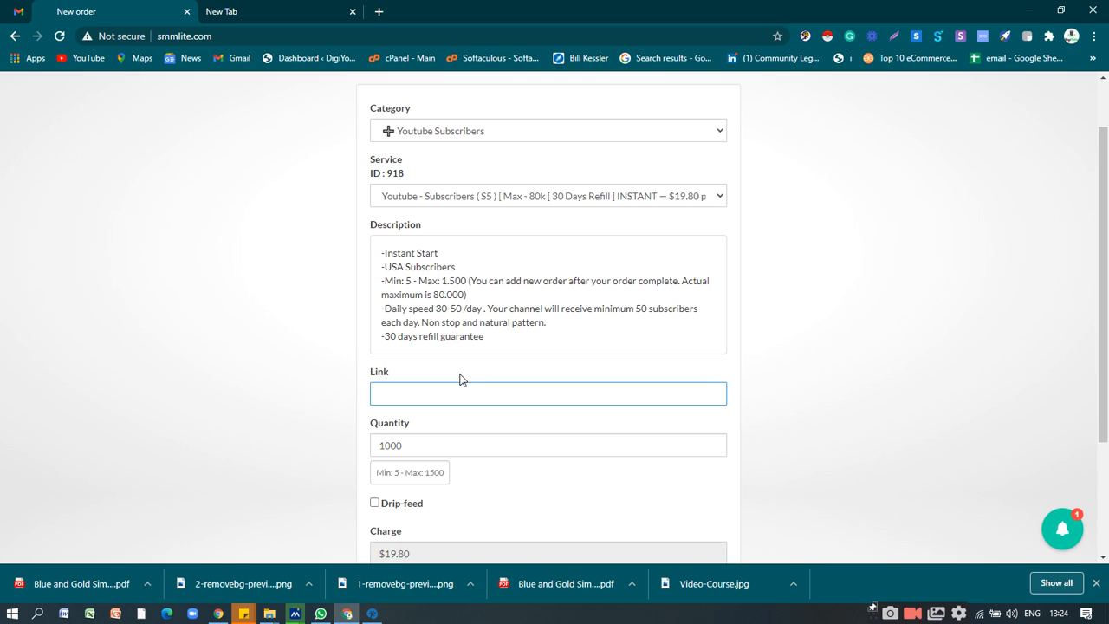
Change the order's category to Facebook [ Page Likes and Followers ].
click(510, 135)
scroll(514, 260, down, 15)
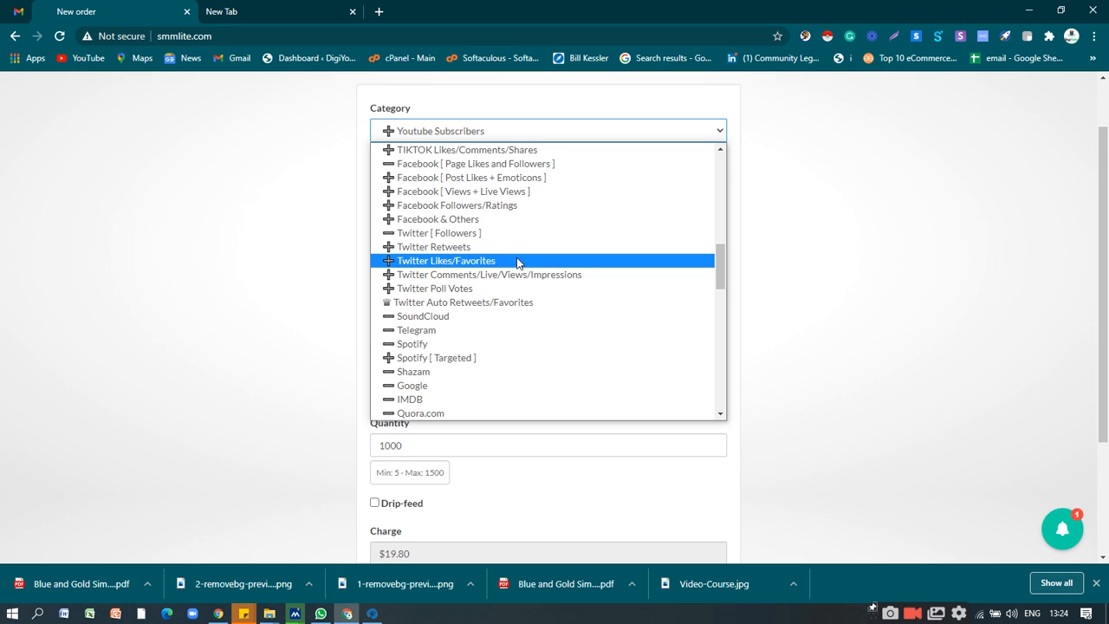
click(514, 164)
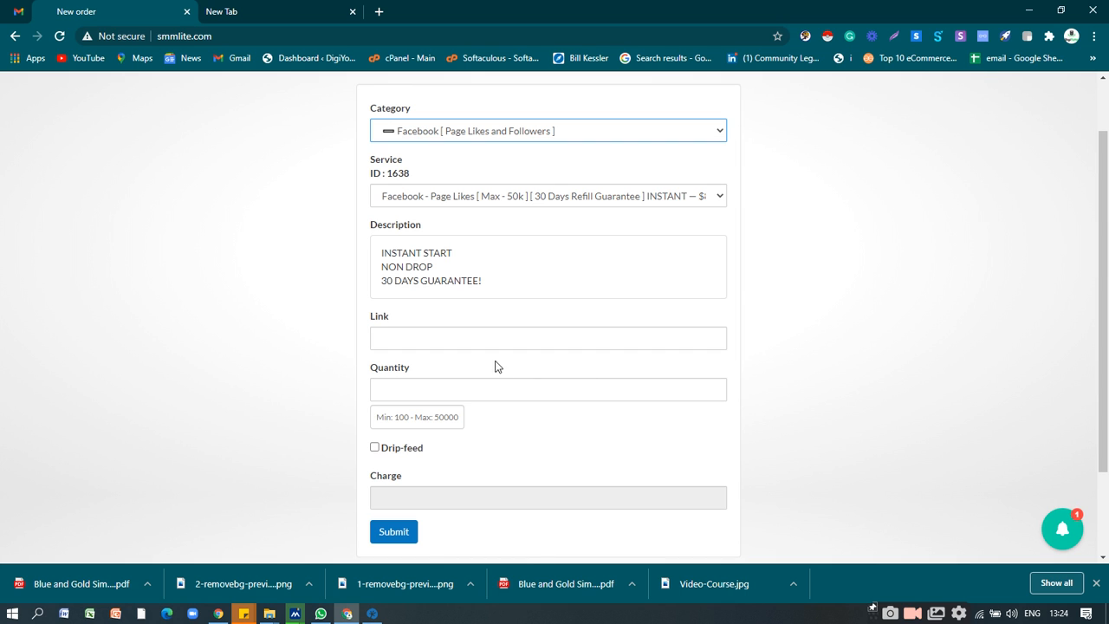
Try a quantity of 30000 for the Facebook page likes order, and replace it with 1000.
click(480, 337)
click(467, 386)
text(30000)
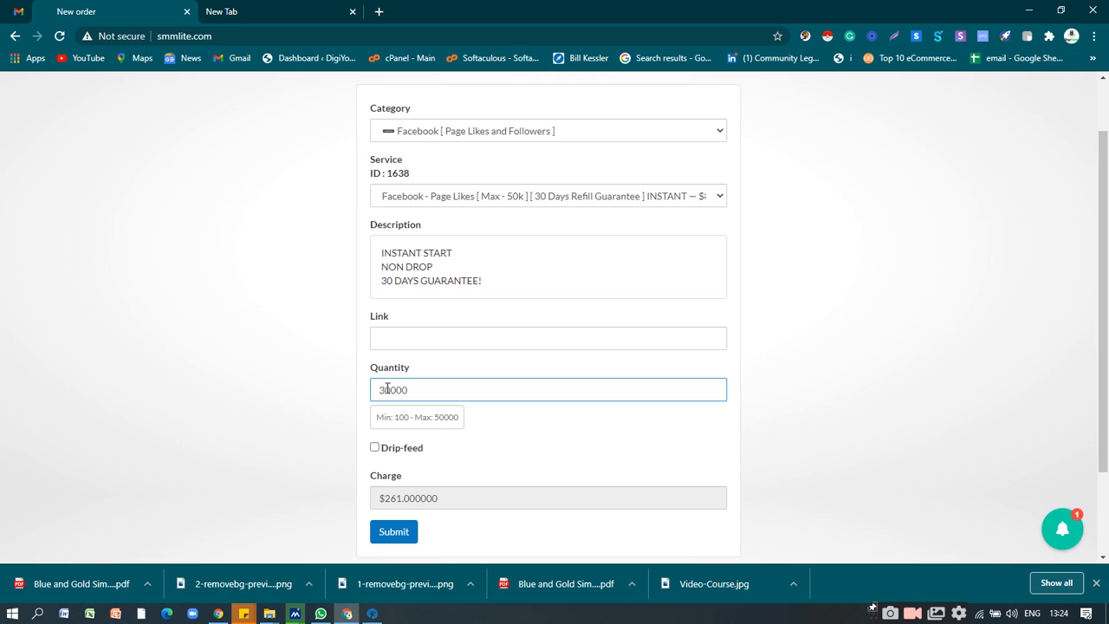
click(403, 498)
double_click(383, 396)
text(1000)
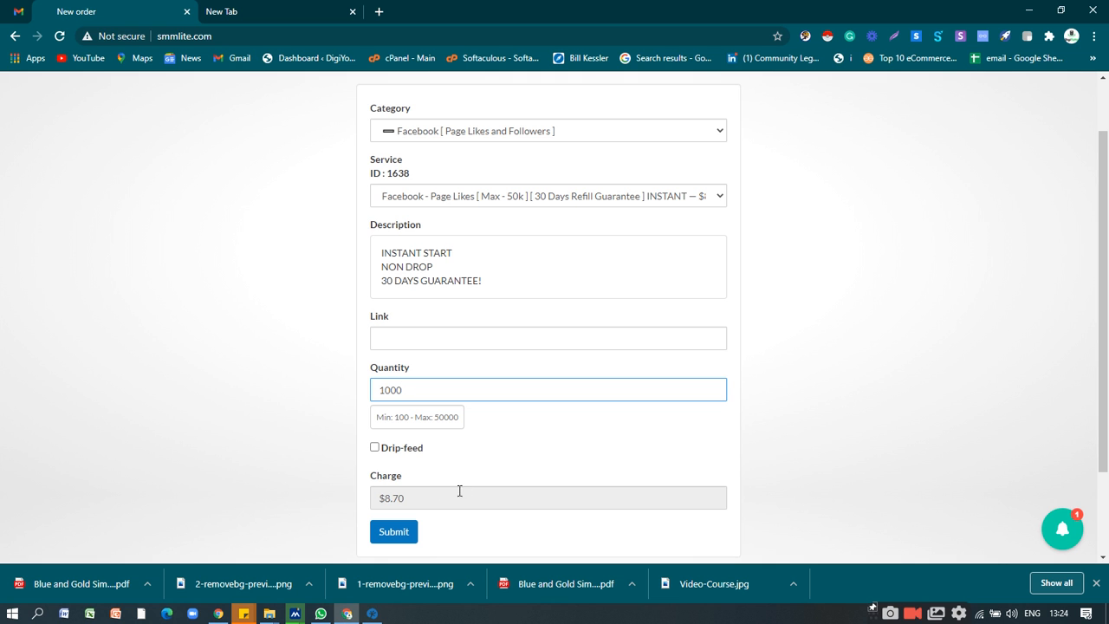
Look over the Facebook page likes order's service, description, link, quantity and charge, along with the site's address.
scroll(656, 408, up, 1)
scroll(656, 408, down, 2)
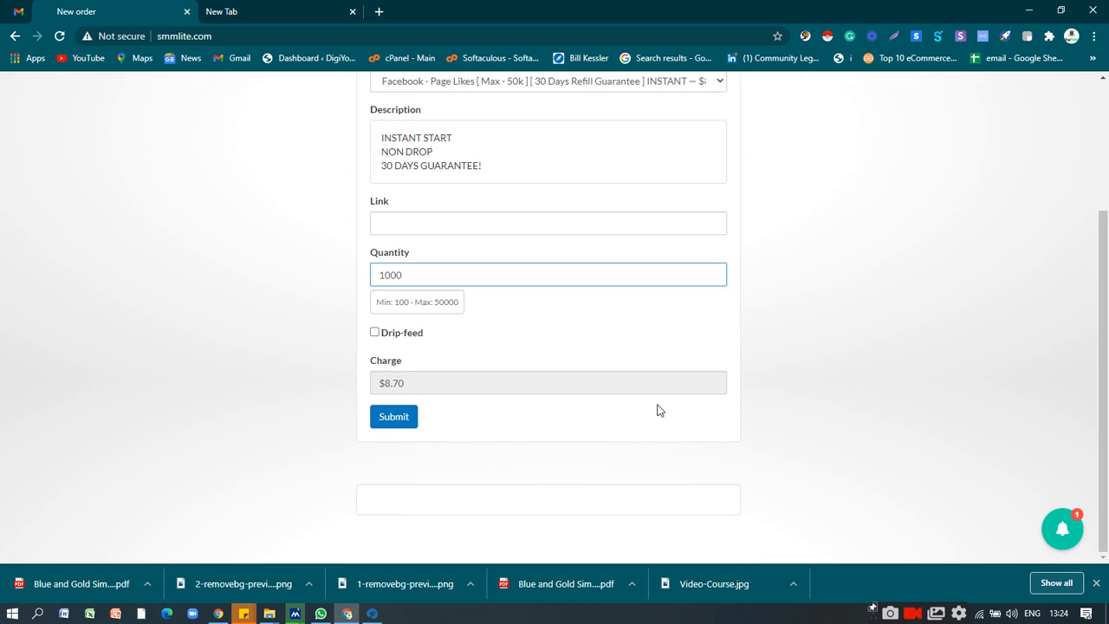
scroll(656, 410, up, 2)
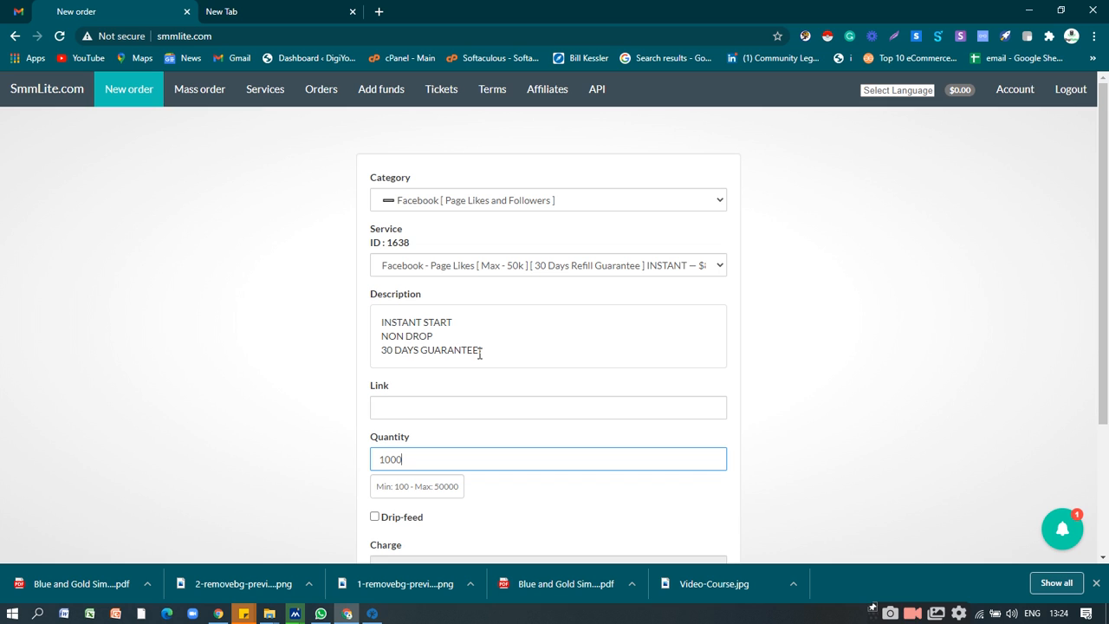
click(206, 36)
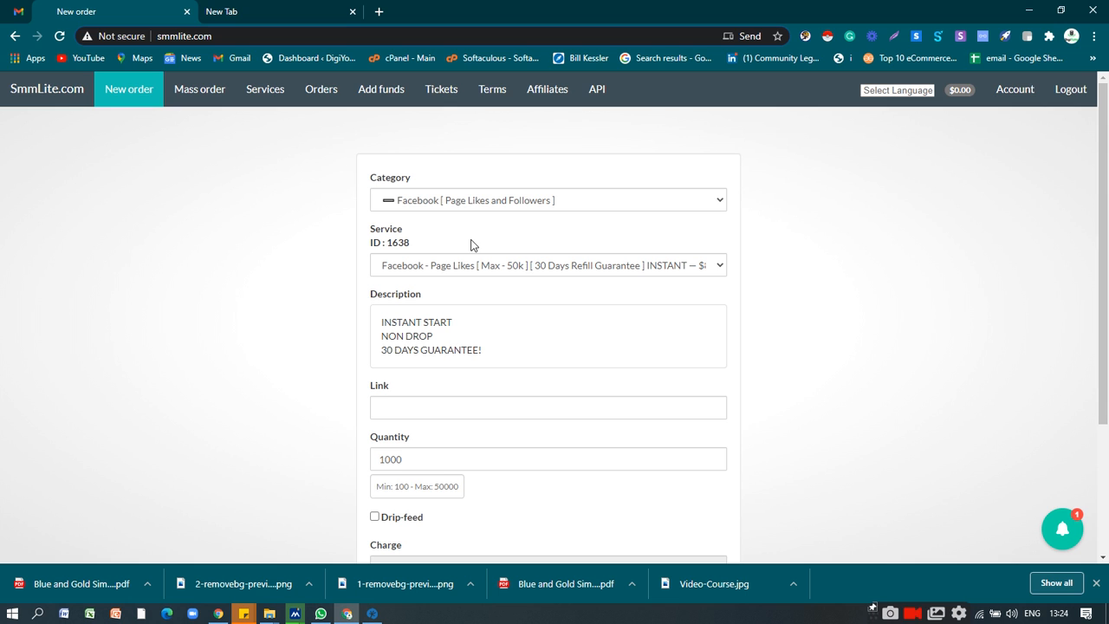
scroll(774, 260, down, 3)
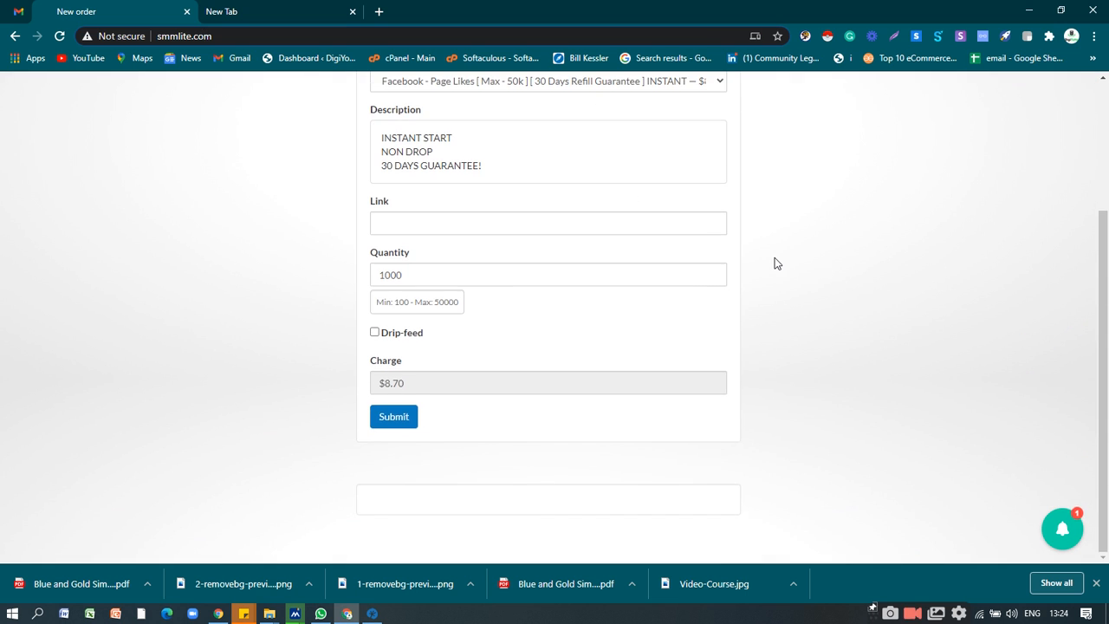
scroll(777, 263, up, 3)
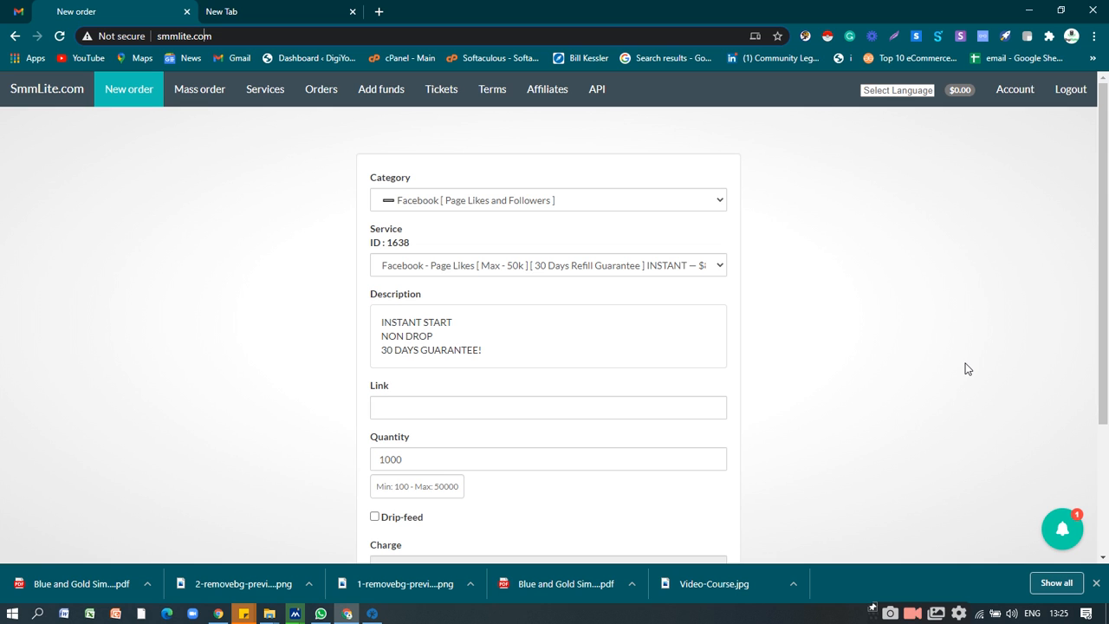
scroll(858, 371, down, 1)
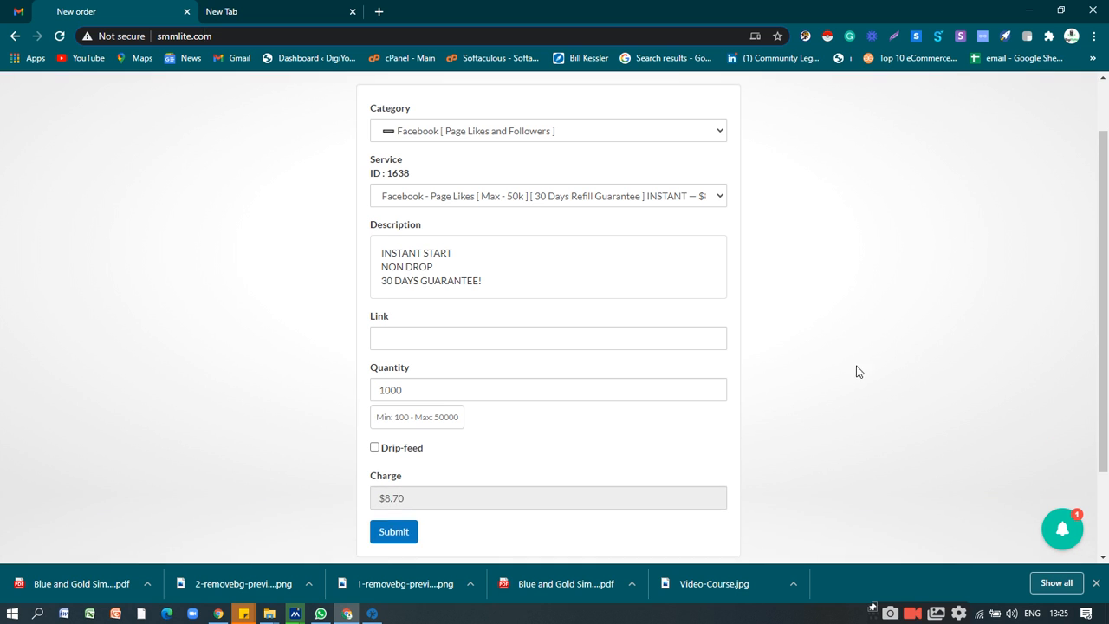
click(592, 332)
click(173, 297)
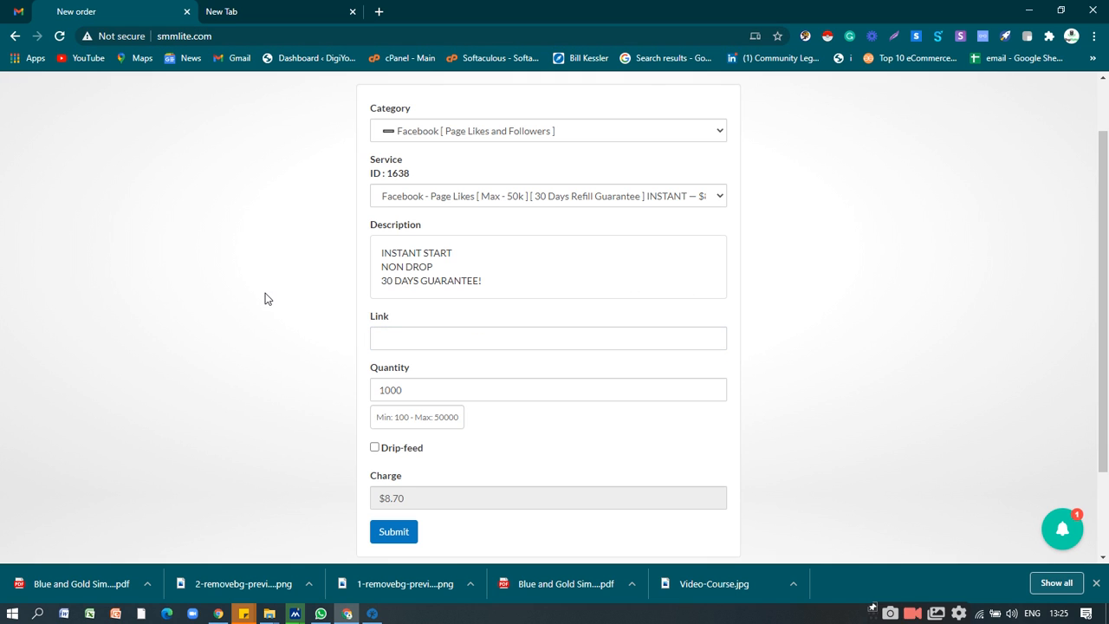